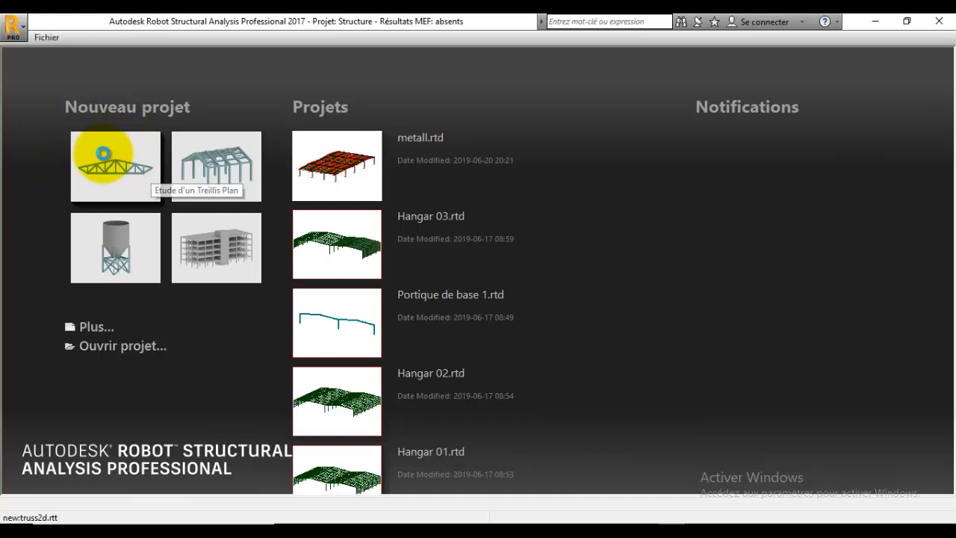
# Step: Start a plane truss project and define X construction lines from position 0, repeated 6 times at 1.5 m spacing
pyautogui.click(117, 160)
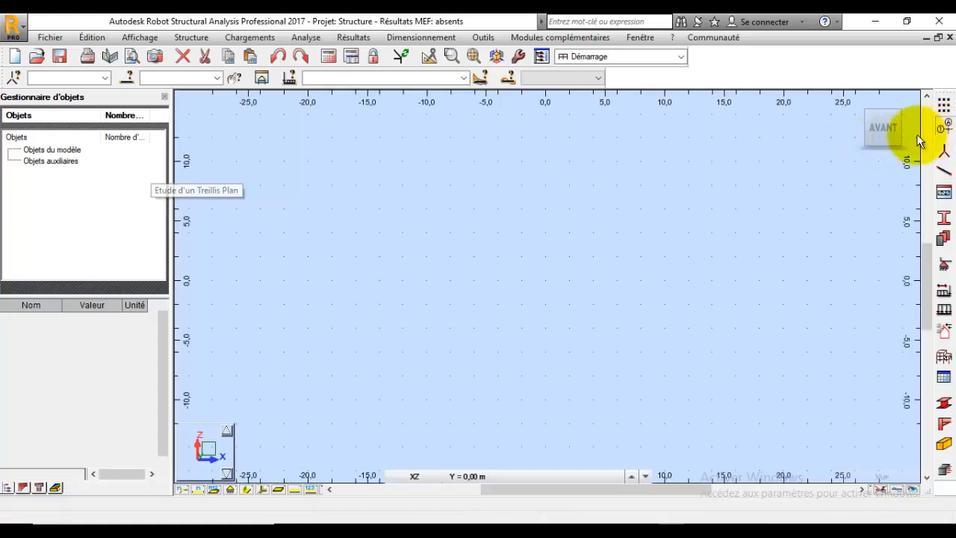
pyautogui.click(944, 128)
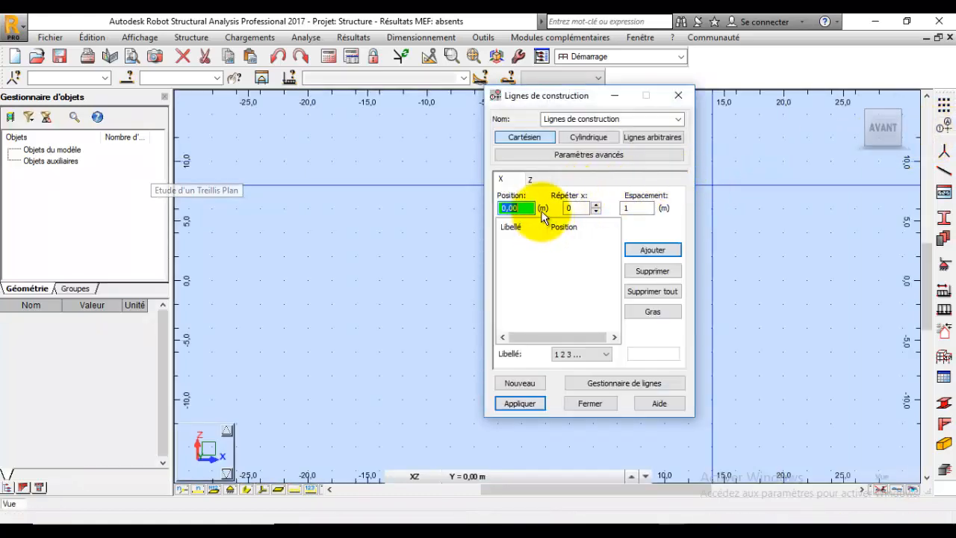
pyautogui.click(596, 208)
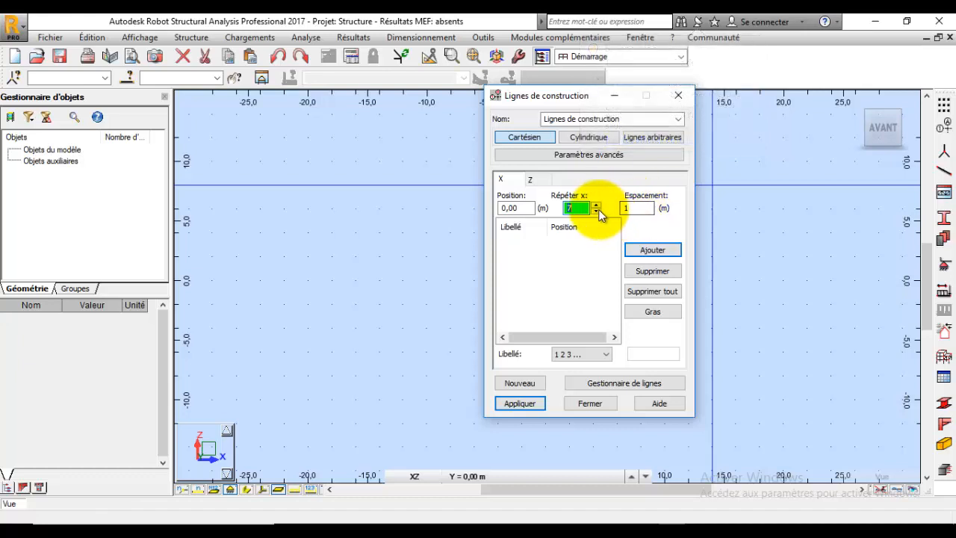
pyautogui.write('6')
pyautogui.press('Tab')
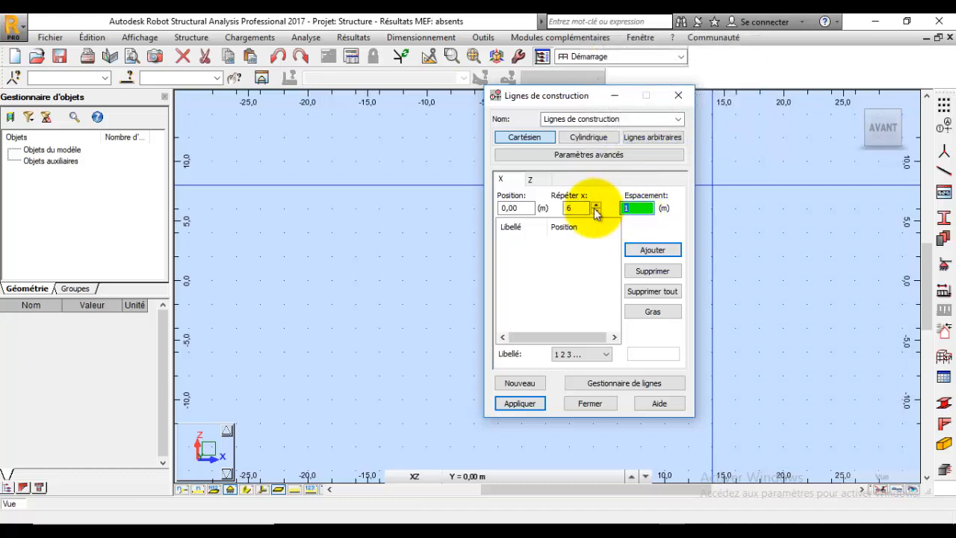
pyautogui.write('1.5')
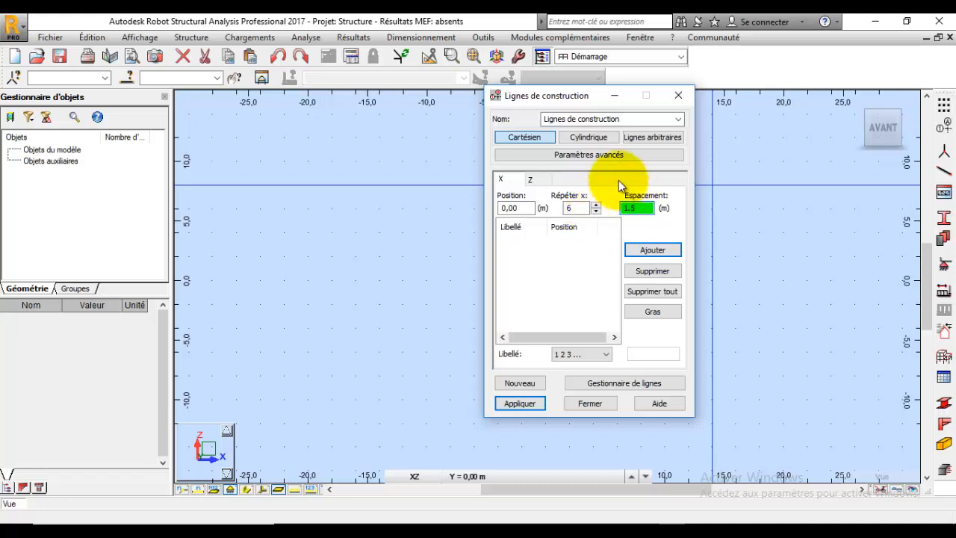
pyautogui.click(652, 250)
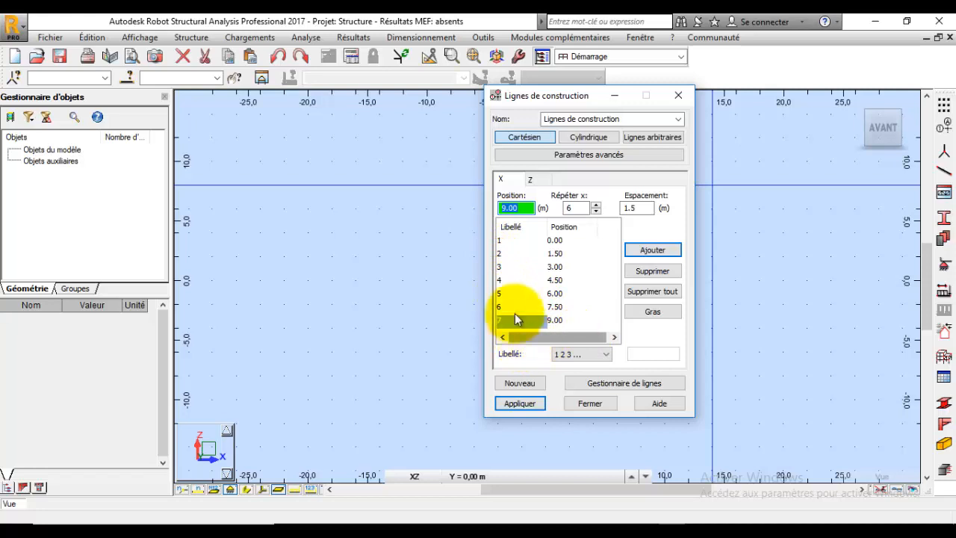
# Step: Add Z construction lines from position 0, repeated once at 1.5 m spacing, and create the grid
pyautogui.click(530, 179)
pyautogui.click(598, 207)
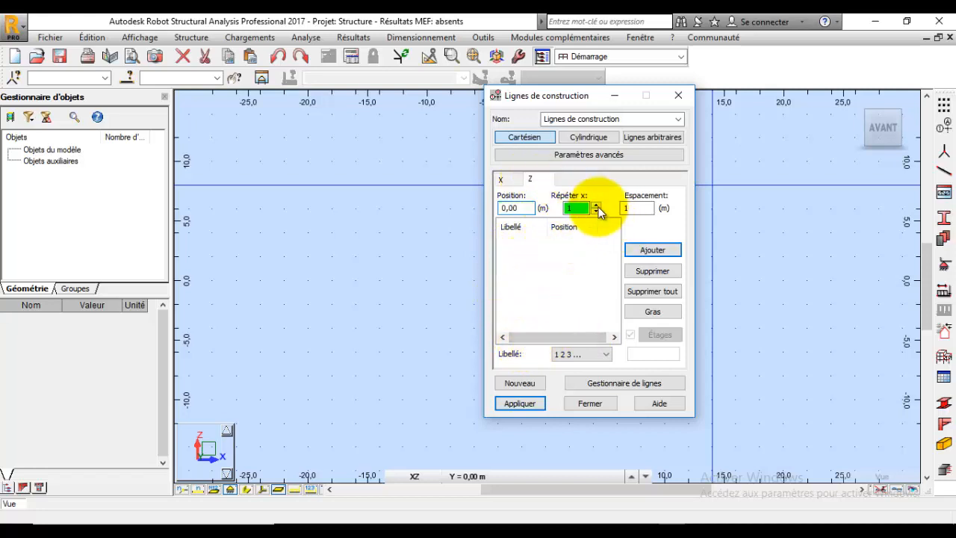
pyautogui.click(628, 208)
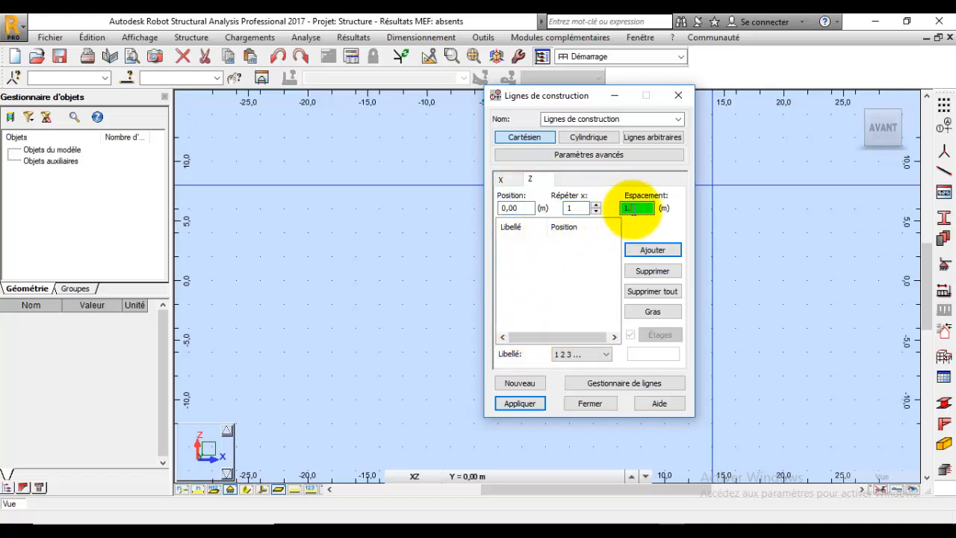
pyautogui.write('1.5')
pyautogui.click(652, 250)
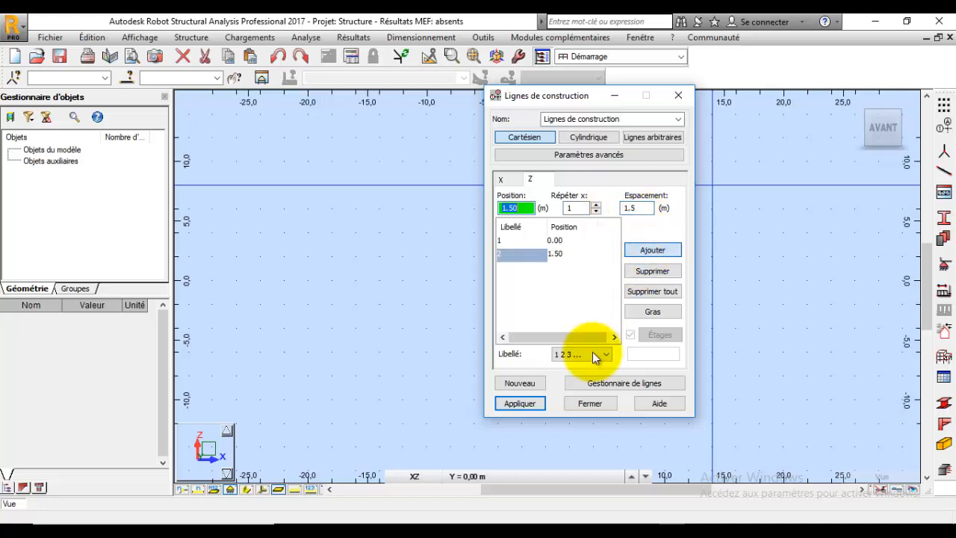
pyautogui.click(565, 369)
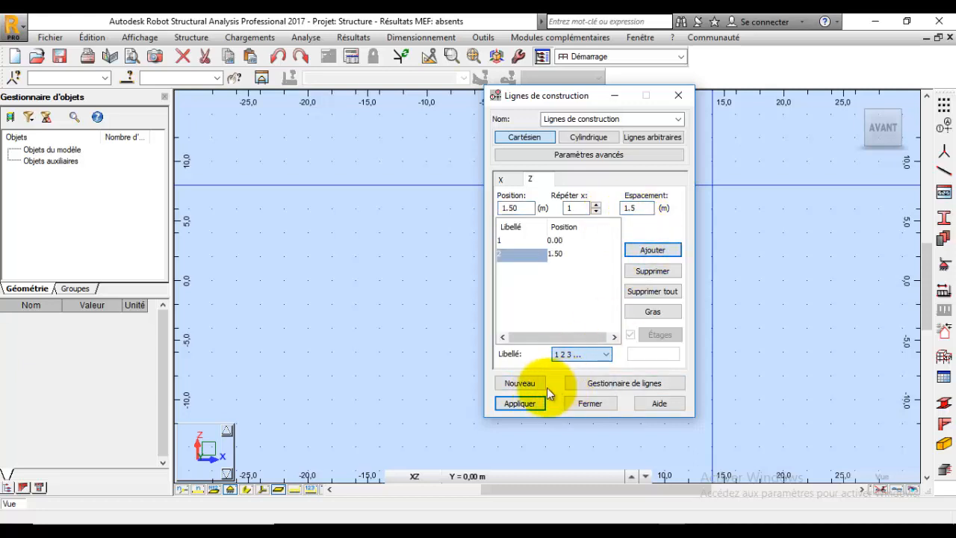
pyautogui.click(589, 403)
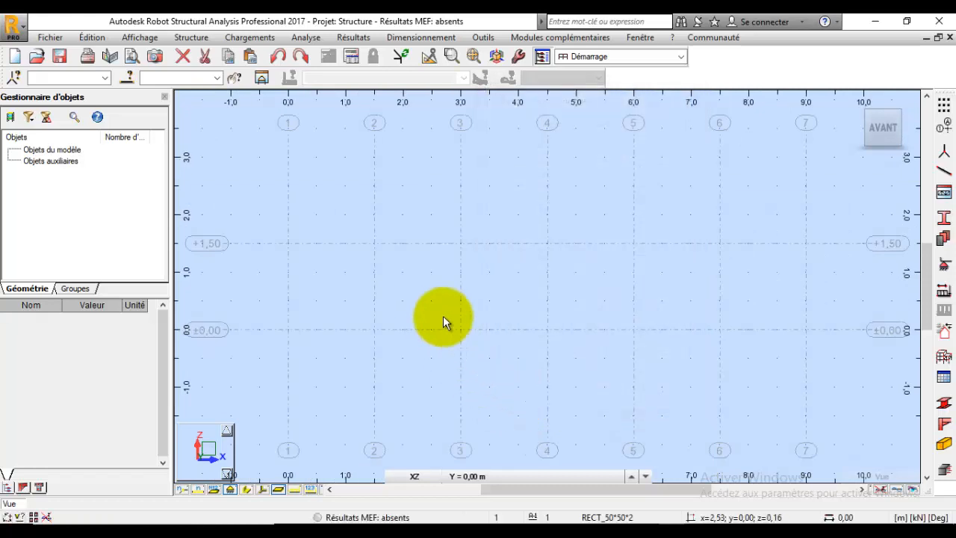
# Step: Draw the top chord as six consecutive CAE 30x3 bars along z = 1.50 m, from x = 0 to x = 9 m
pyautogui.click(943, 171)
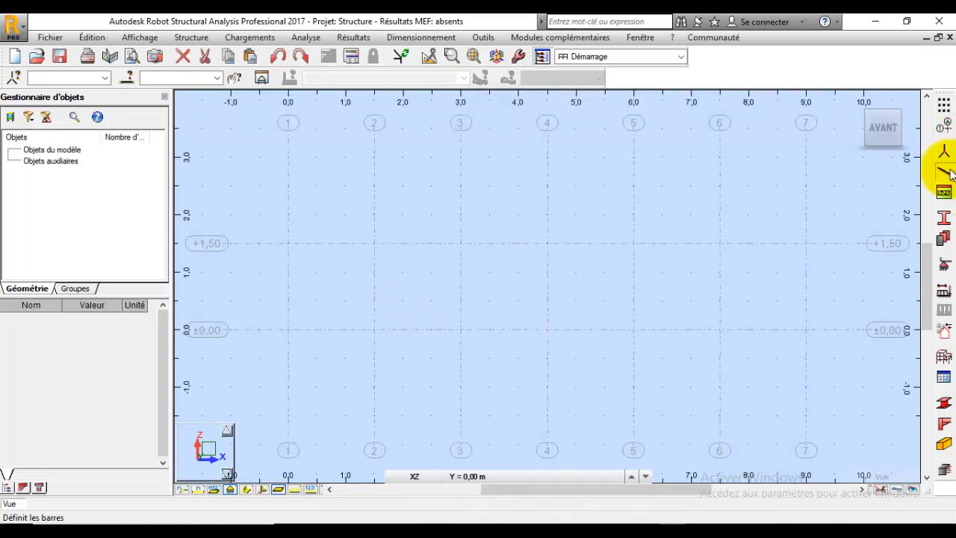
pyautogui.moveTo(556, 97); pyautogui.dragTo(106, 60)
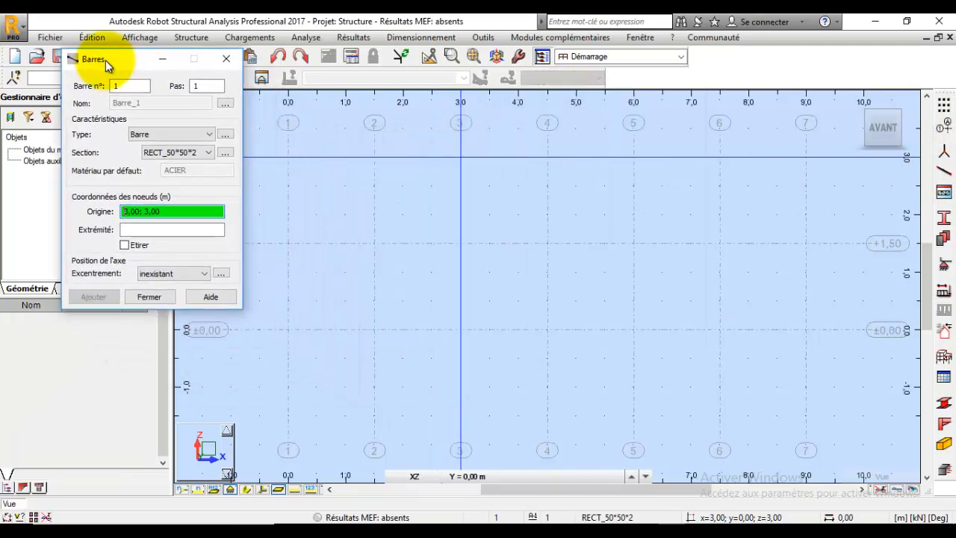
pyautogui.click(206, 151)
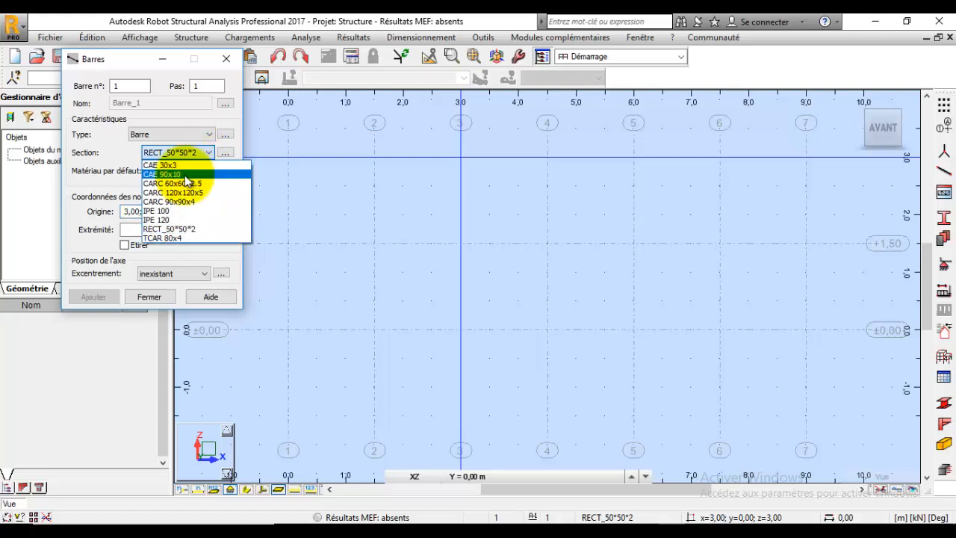
pyautogui.click(184, 165)
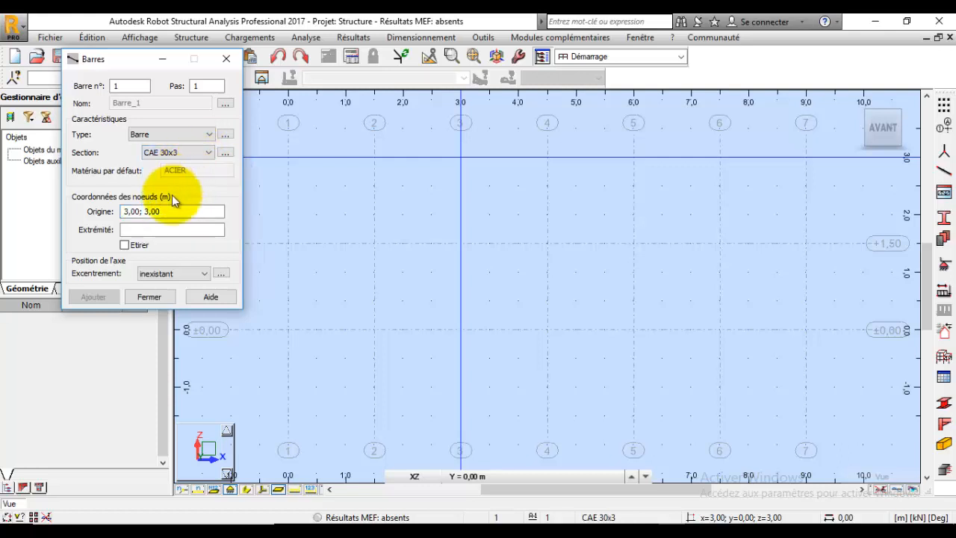
pyautogui.click(171, 216)
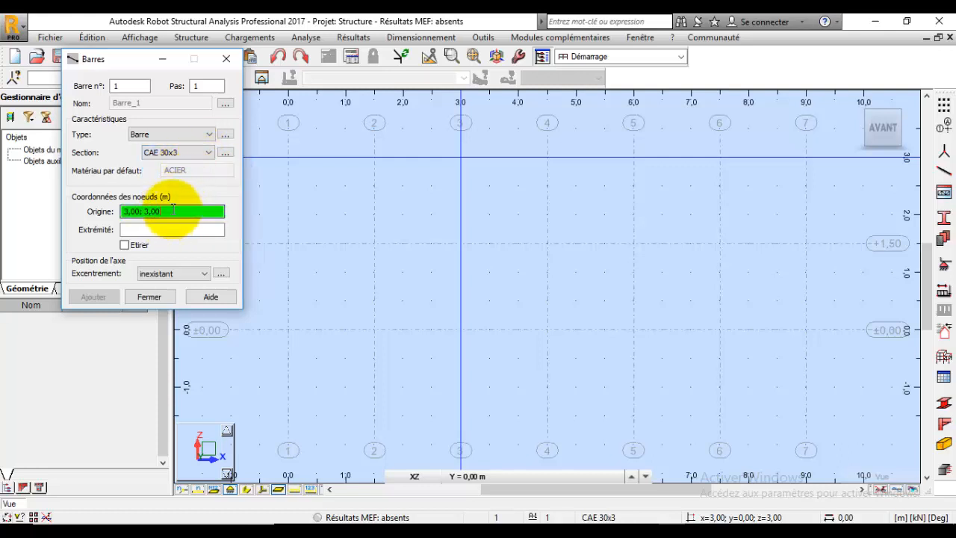
pyautogui.click(288, 244)
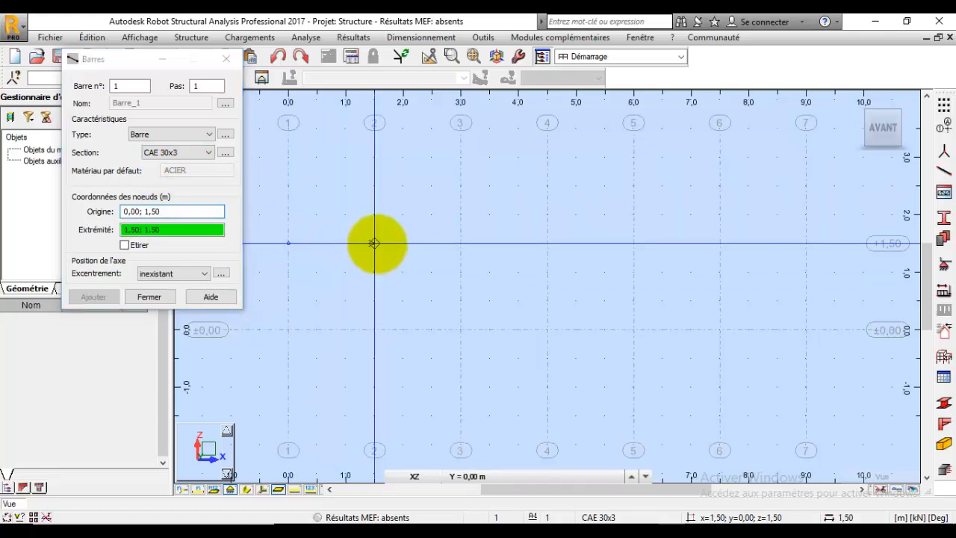
pyautogui.click(374, 243)
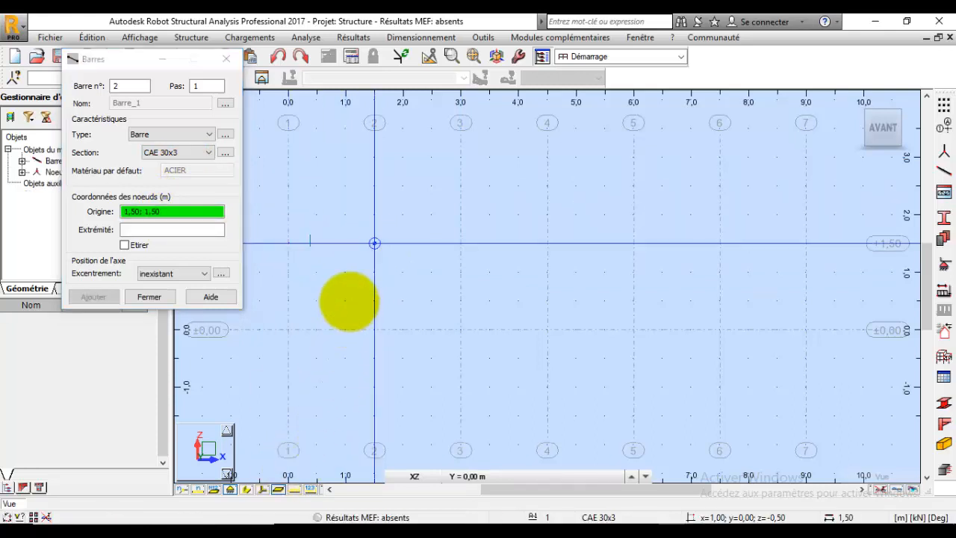
pyautogui.click(374, 243)
pyautogui.click(461, 243)
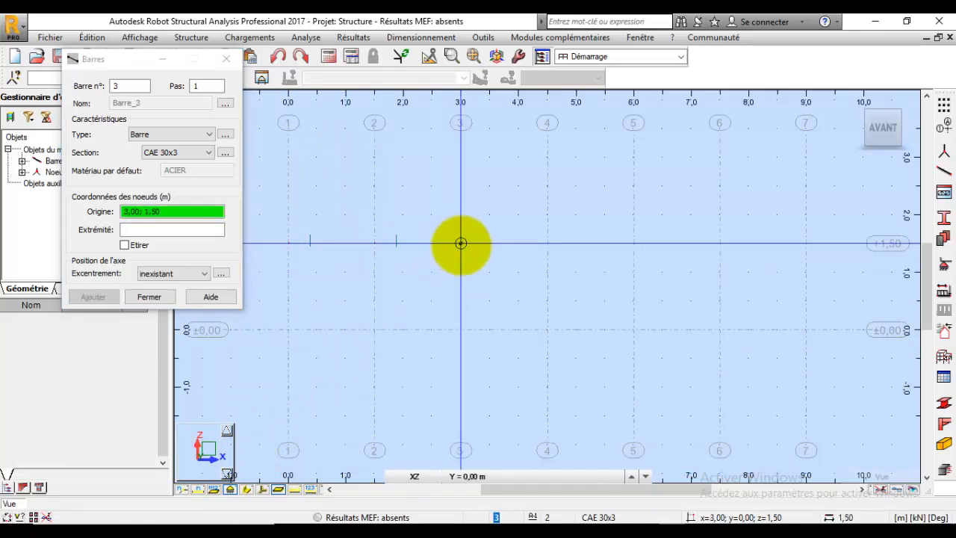
pyautogui.click(547, 244)
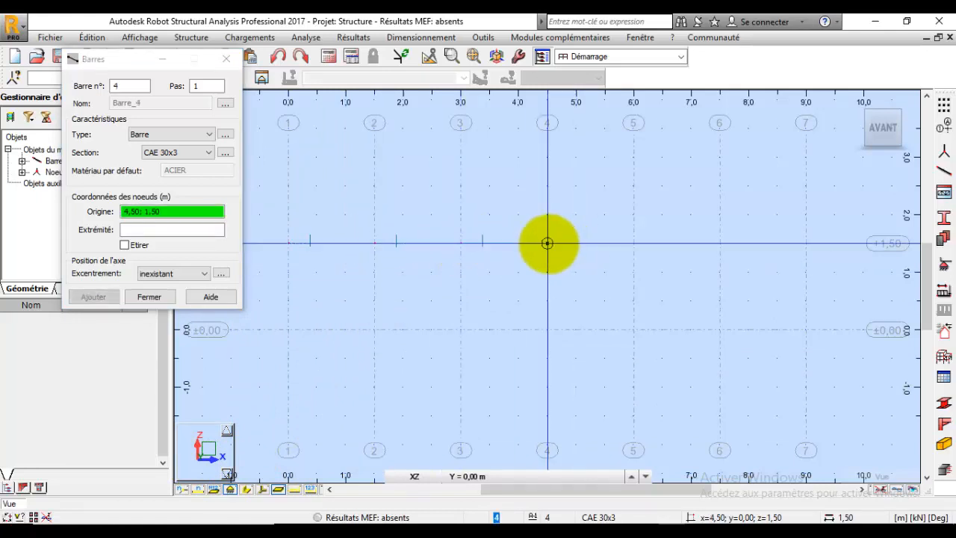
pyautogui.click(633, 244)
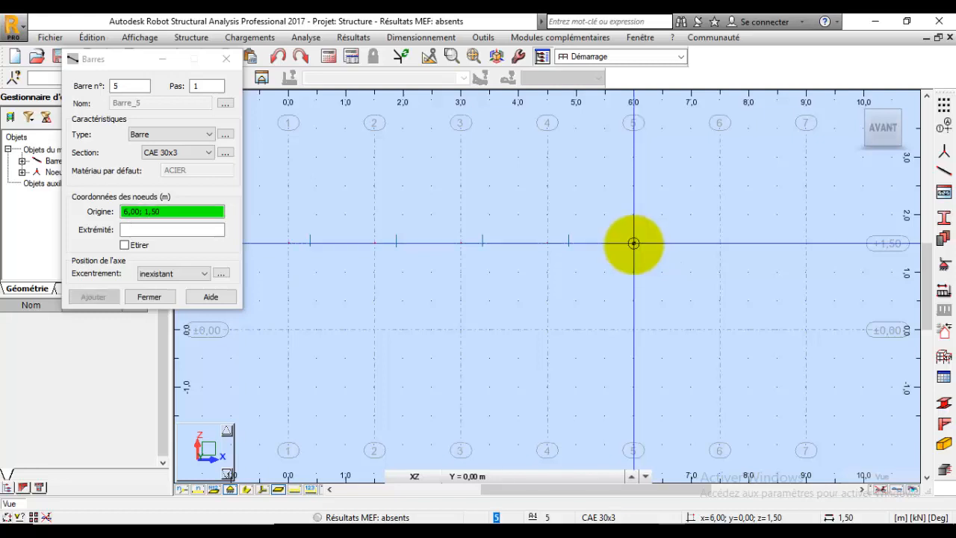
pyautogui.click(719, 243)
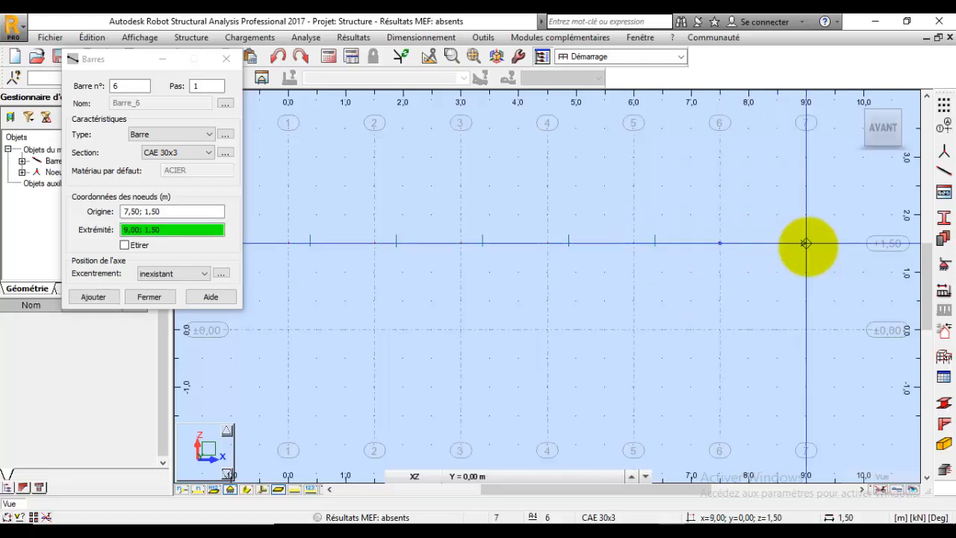
pyautogui.click(806, 244)
# Step: Draw the bottom chord as six consecutive CAE 90x10 bars along z = 0, from x = 0 to x = 9 m
pyautogui.click(186, 153)
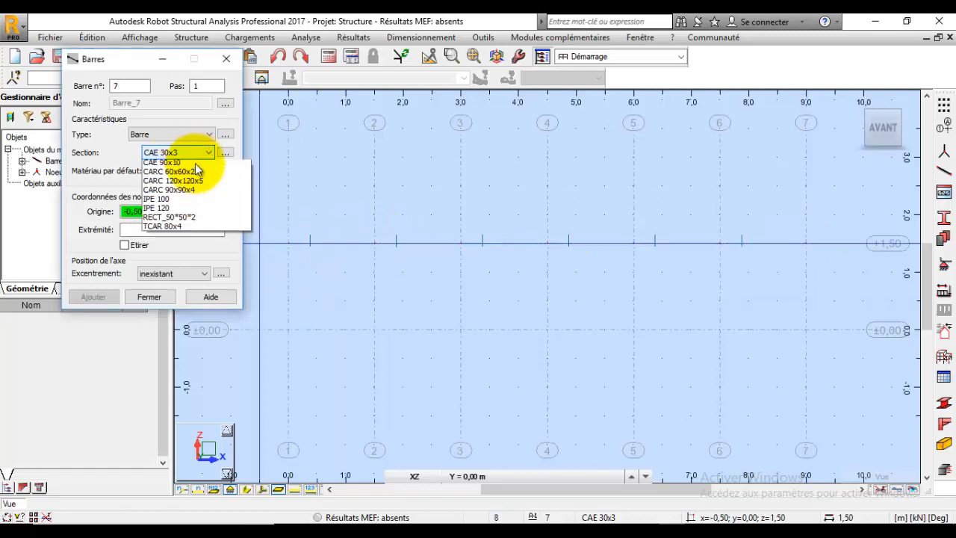
pyautogui.click(186, 173)
pyautogui.click(288, 329)
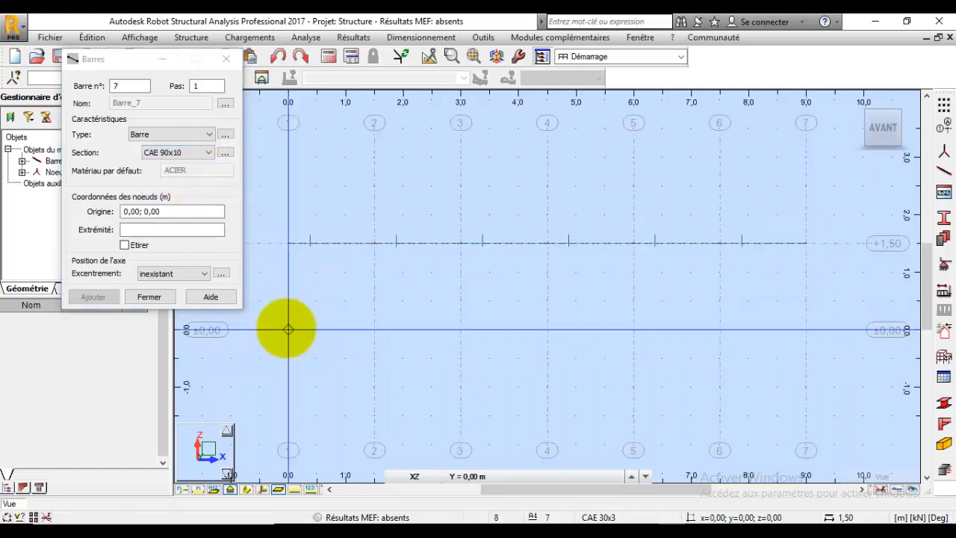
pyautogui.click(372, 328)
pyautogui.click(373, 328)
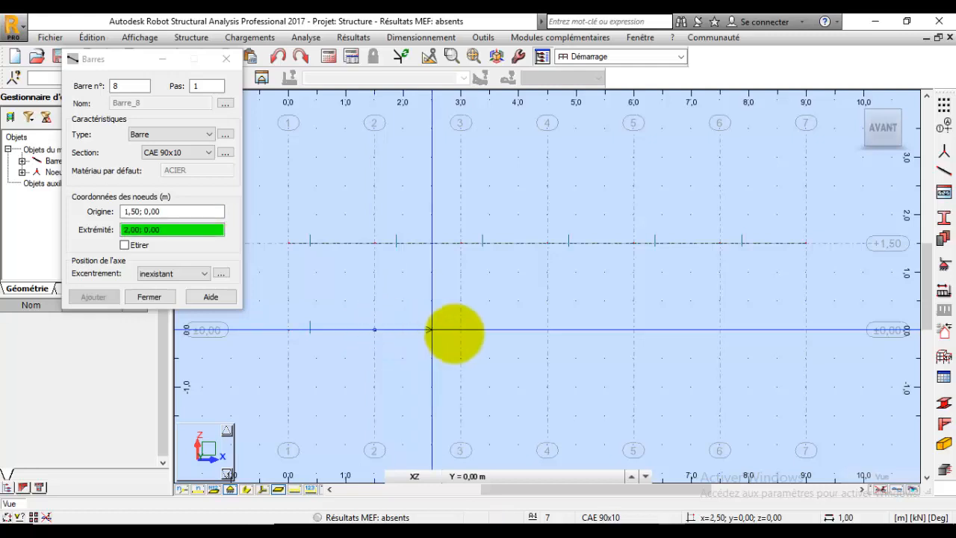
pyautogui.click(461, 329)
pyautogui.click(460, 329)
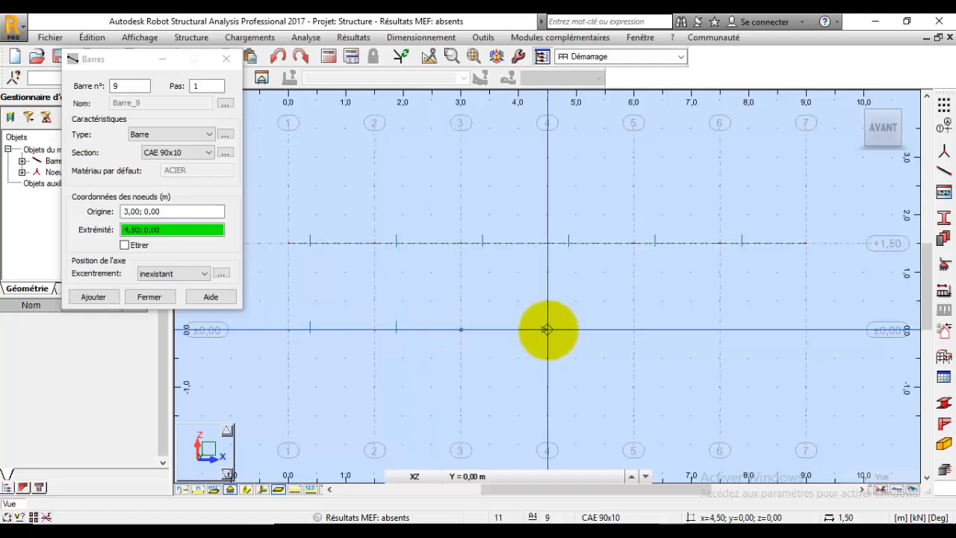
pyautogui.click(546, 329)
pyautogui.click(547, 329)
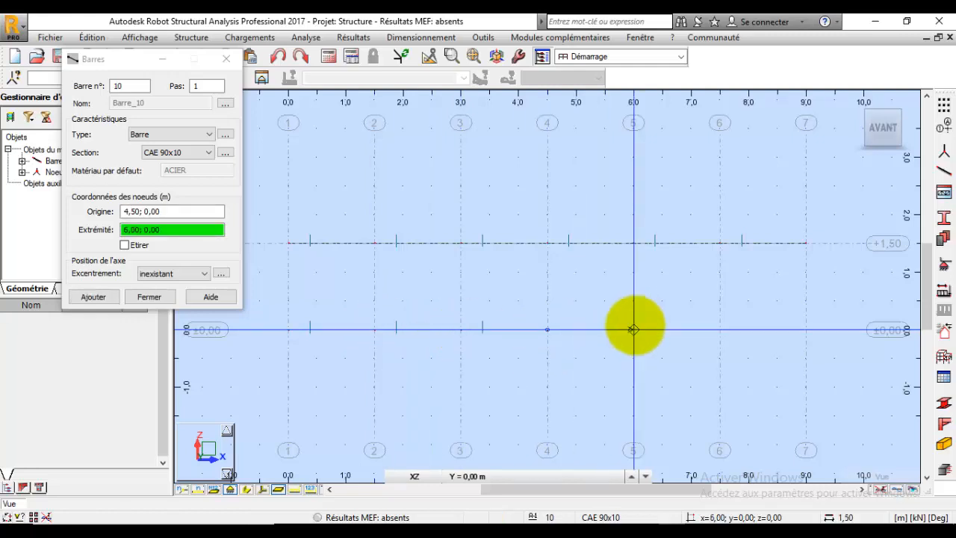
pyautogui.click(633, 330)
pyautogui.click(633, 329)
pyautogui.click(719, 330)
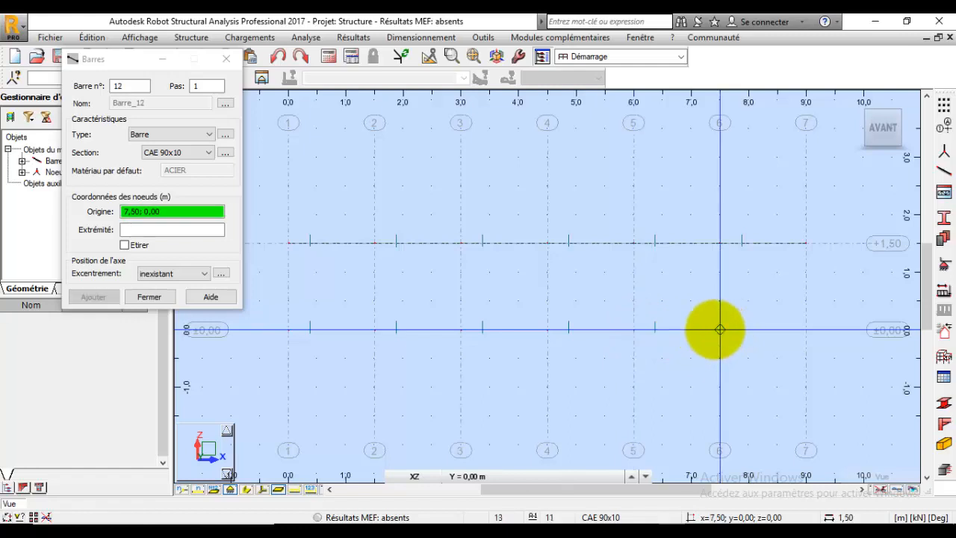
pyautogui.click(719, 329)
pyautogui.click(805, 329)
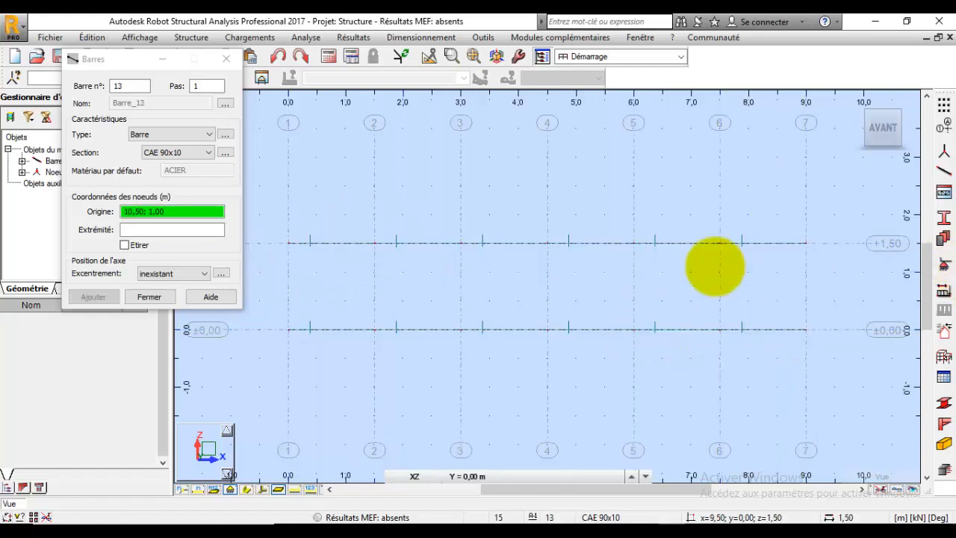
# Step: Draw seven vertical CARC 60x60x2.5 bars from z = 0 to z = 1.50 m, every 1.5 m from x = 0 to x = 9 m
pyautogui.click(160, 152)
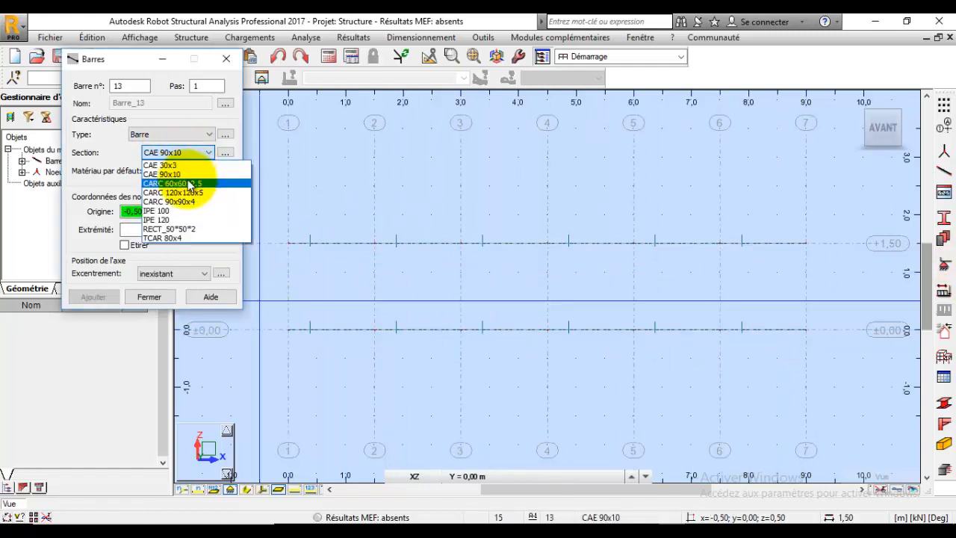
pyautogui.click(185, 183)
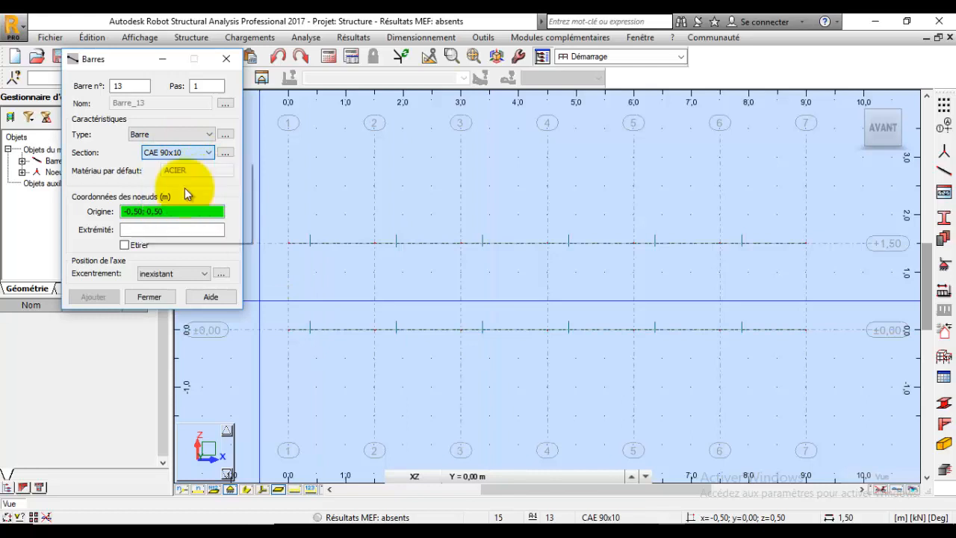
pyautogui.click(288, 330)
pyautogui.click(288, 243)
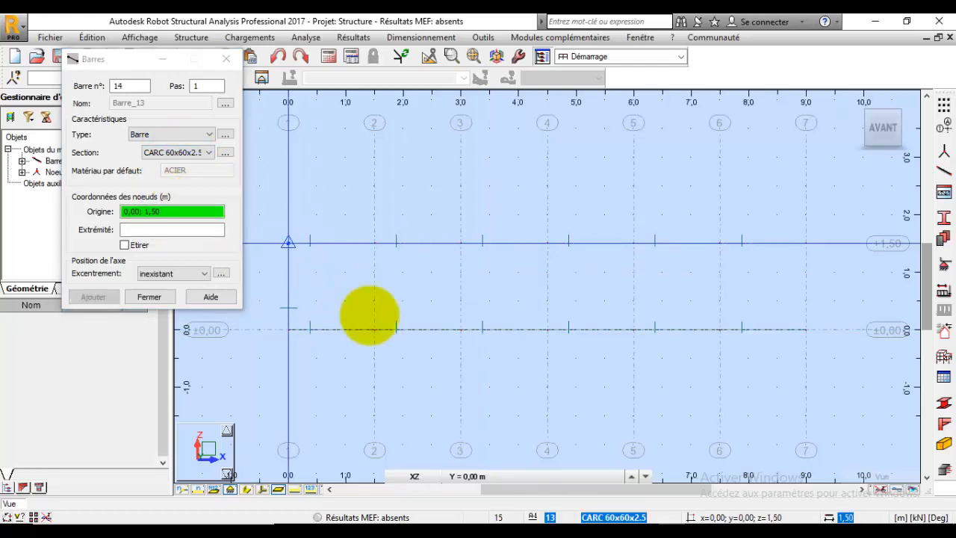
pyautogui.click(374, 329)
pyautogui.click(374, 243)
pyautogui.click(460, 329)
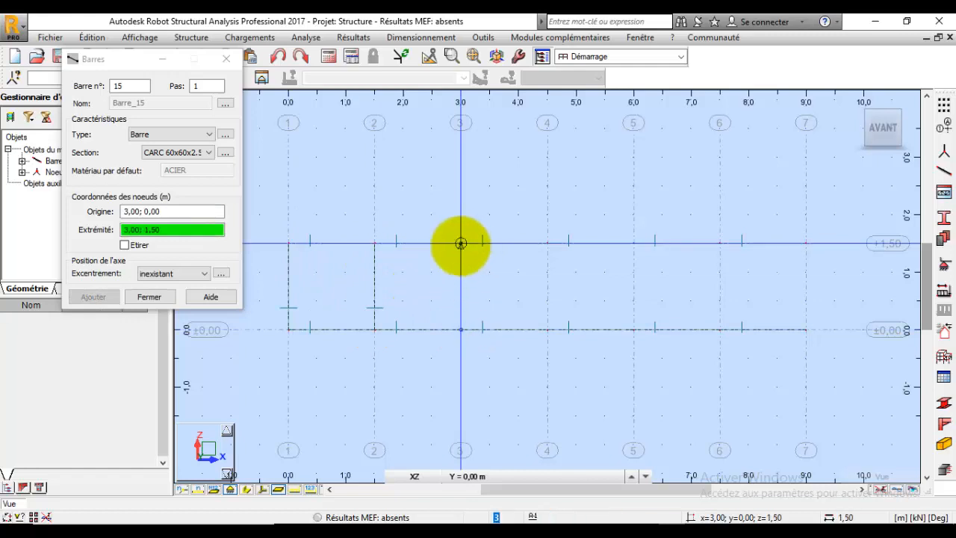
pyautogui.click(461, 242)
pyautogui.click(547, 329)
pyautogui.click(547, 243)
pyautogui.click(633, 329)
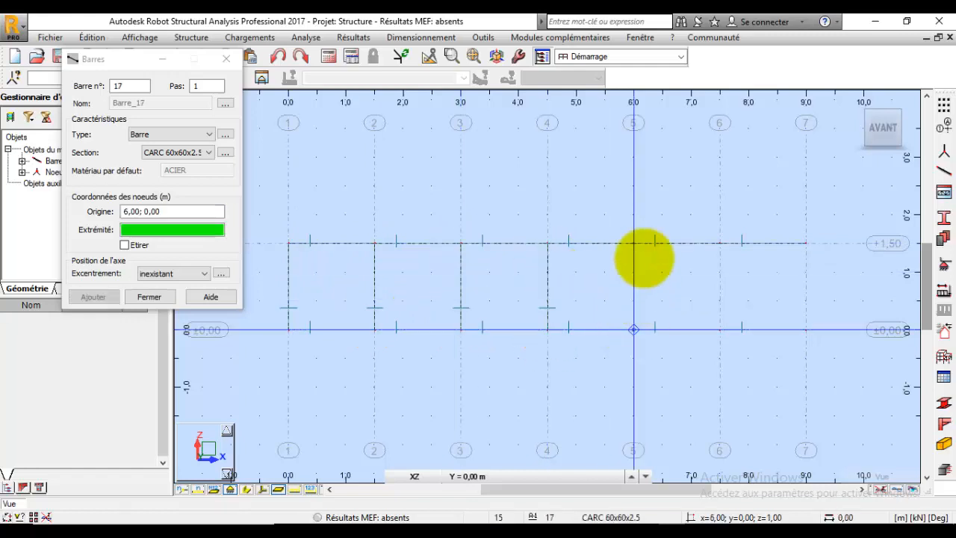
pyautogui.click(633, 242)
pyautogui.click(720, 329)
pyautogui.click(719, 242)
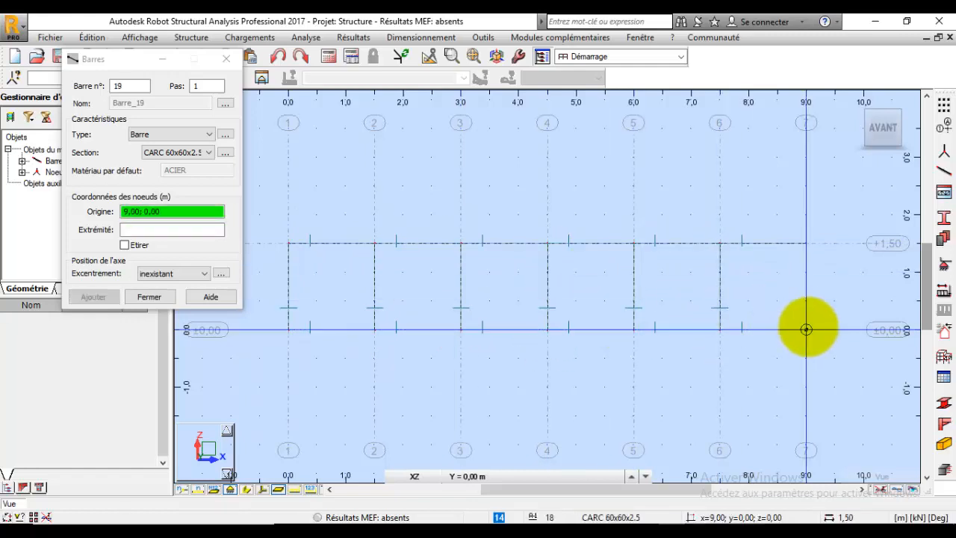
pyautogui.click(805, 330)
pyautogui.click(806, 243)
# Step: Draw one CARC 120x120x5 diagonal in each of the six panels, from the bottom node up to the previous top node
pyautogui.click(189, 152)
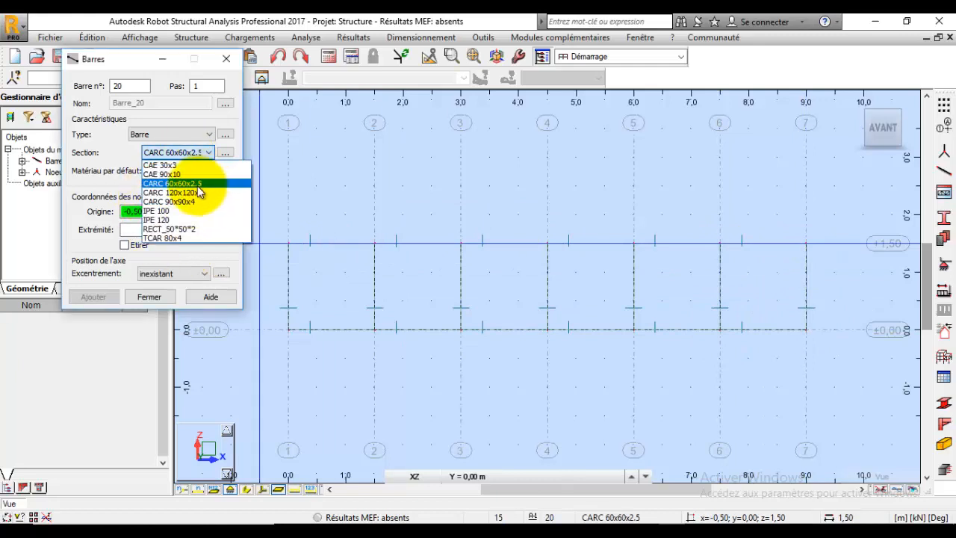
pyautogui.click(198, 187)
pyautogui.click(374, 330)
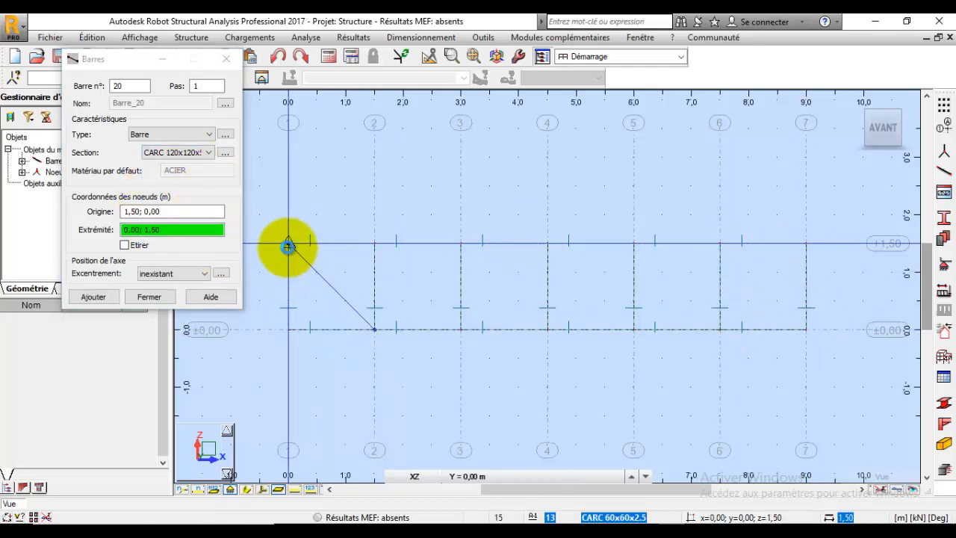
pyautogui.click(288, 242)
pyautogui.click(461, 329)
pyautogui.click(374, 243)
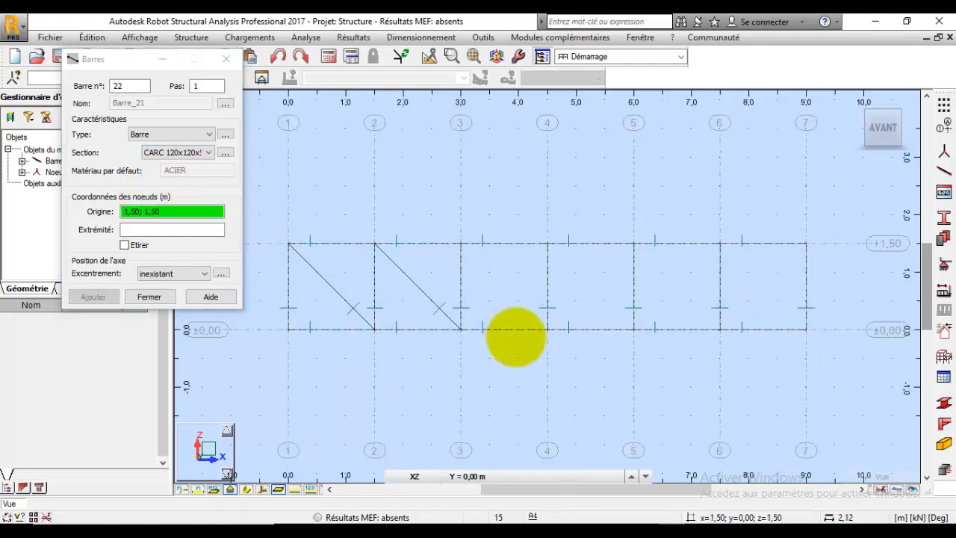
pyautogui.click(547, 330)
pyautogui.click(461, 242)
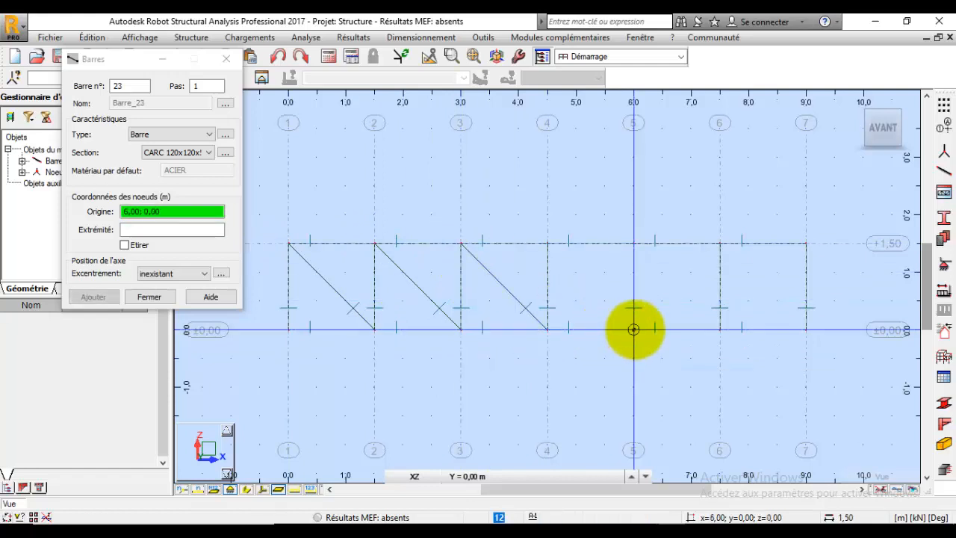
pyautogui.click(633, 329)
pyautogui.click(546, 242)
pyautogui.click(719, 329)
pyautogui.click(719, 329)
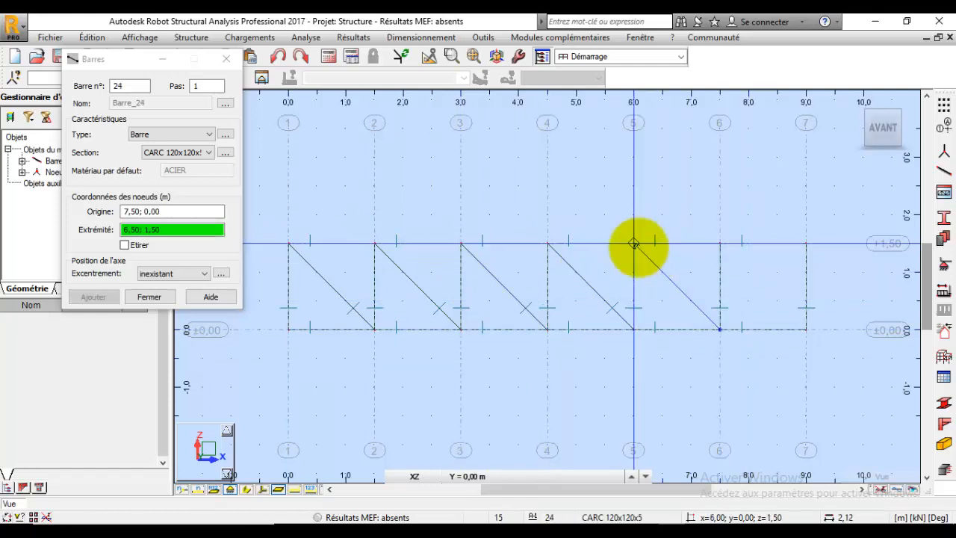
pyautogui.click(633, 243)
pyautogui.click(805, 330)
pyautogui.click(719, 243)
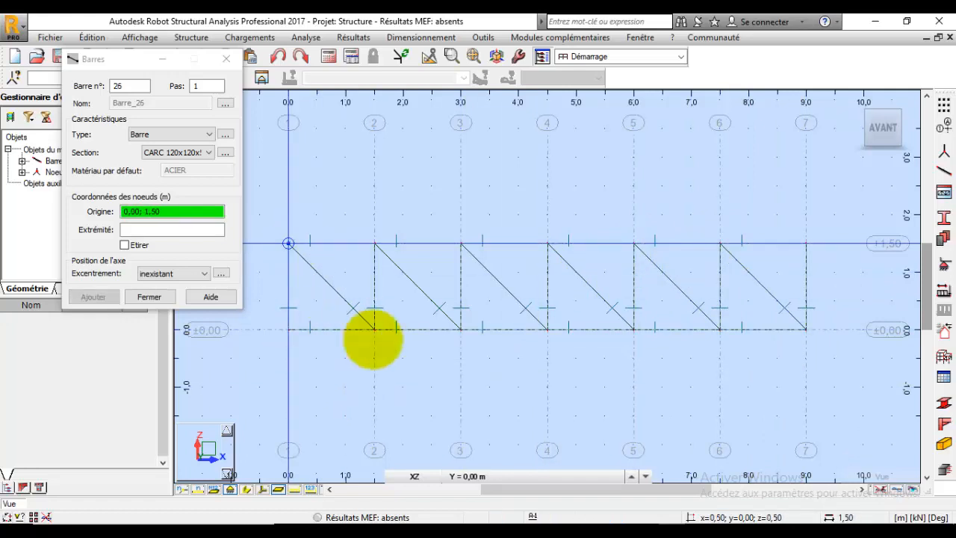
# Step: Draw the six opposite CARC 120x120x5 diagonals, from each bottom node up to the next top node, and finish adding bars
pyautogui.click(288, 329)
pyautogui.click(373, 243)
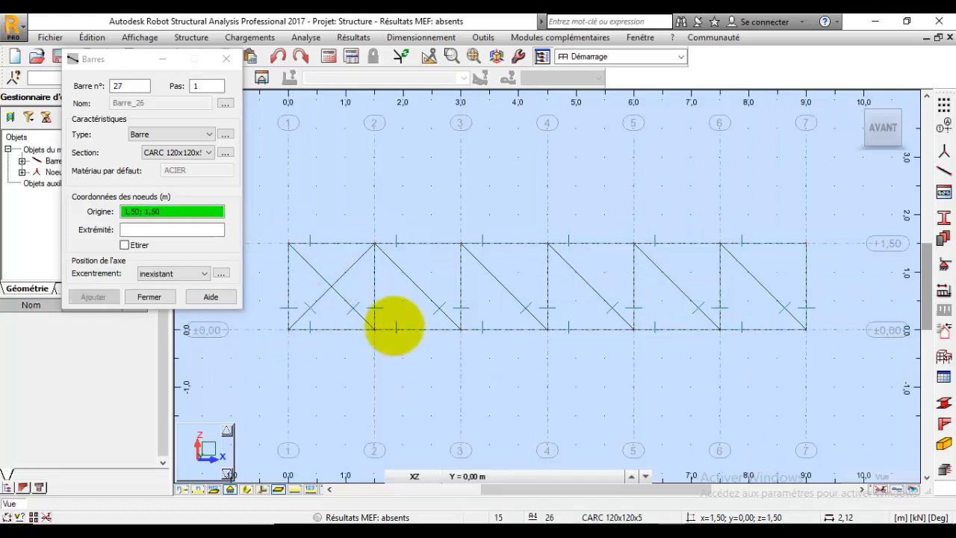
pyautogui.click(374, 330)
pyautogui.click(461, 242)
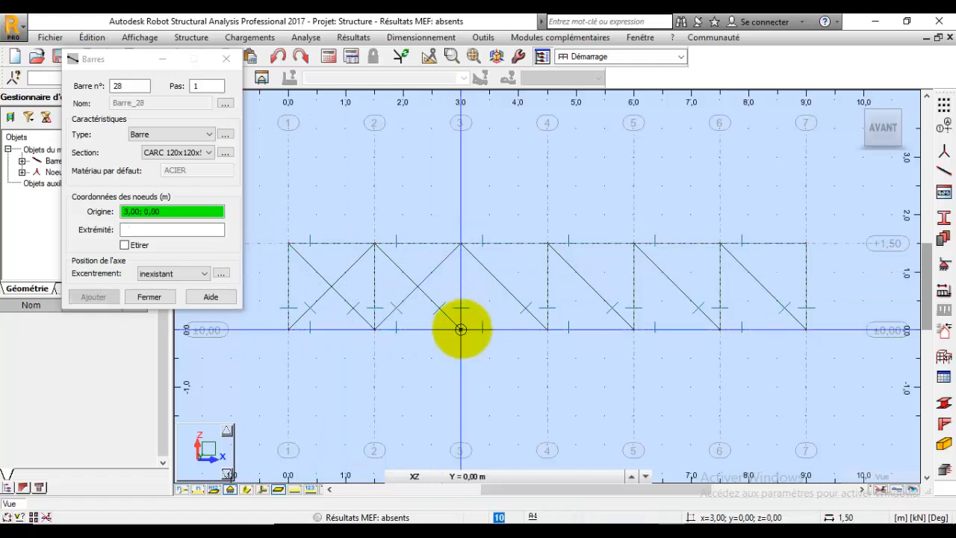
pyautogui.click(461, 330)
pyautogui.click(548, 243)
pyautogui.click(547, 330)
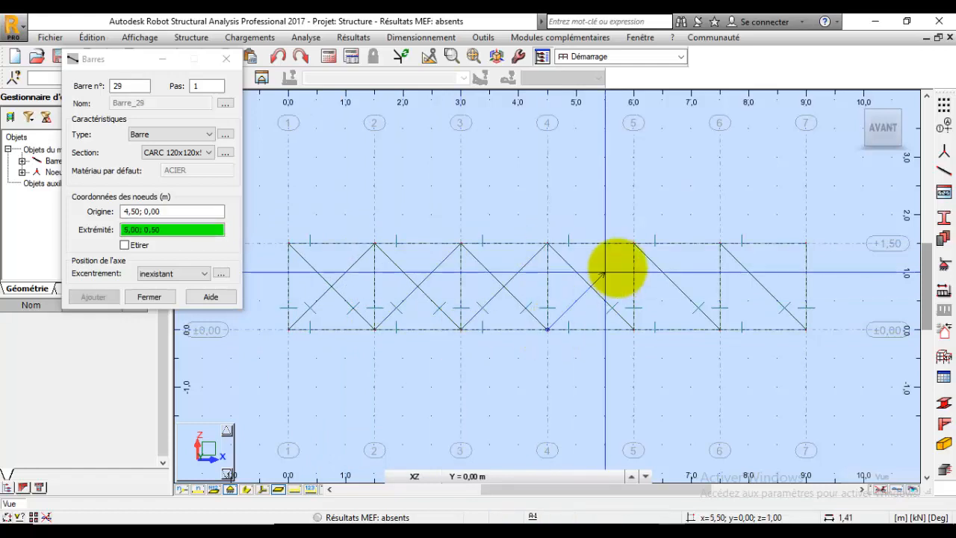
pyautogui.click(634, 243)
pyautogui.click(633, 329)
pyautogui.click(720, 242)
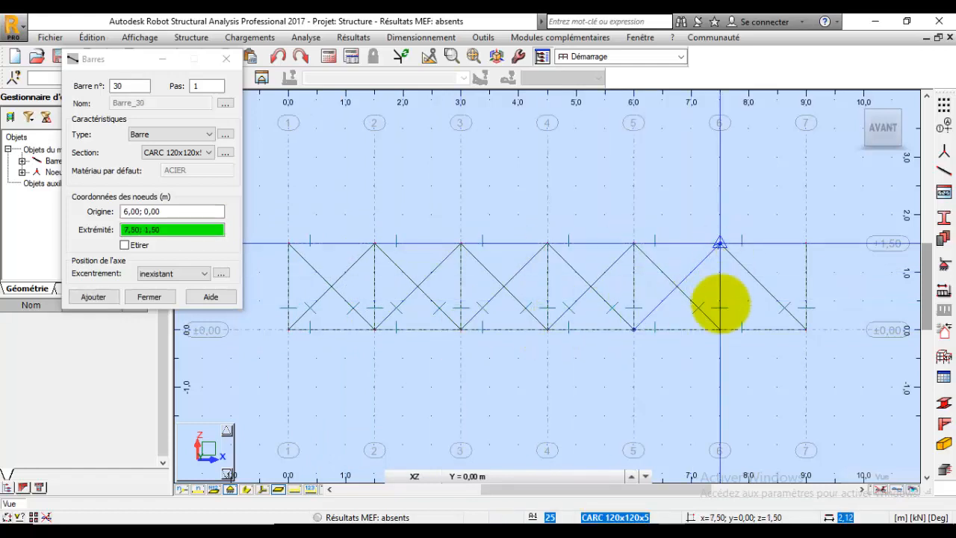
pyautogui.click(719, 329)
pyautogui.click(805, 243)
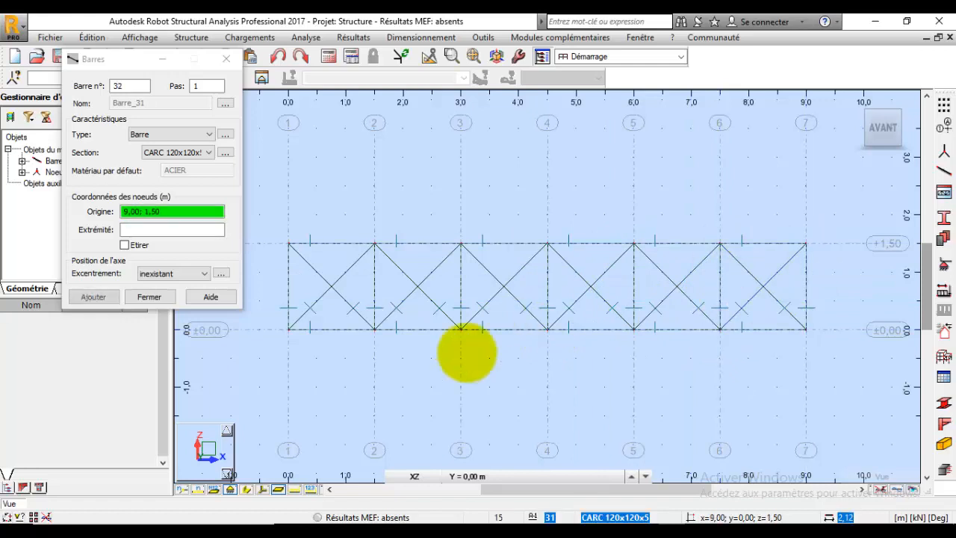
pyautogui.click(153, 297)
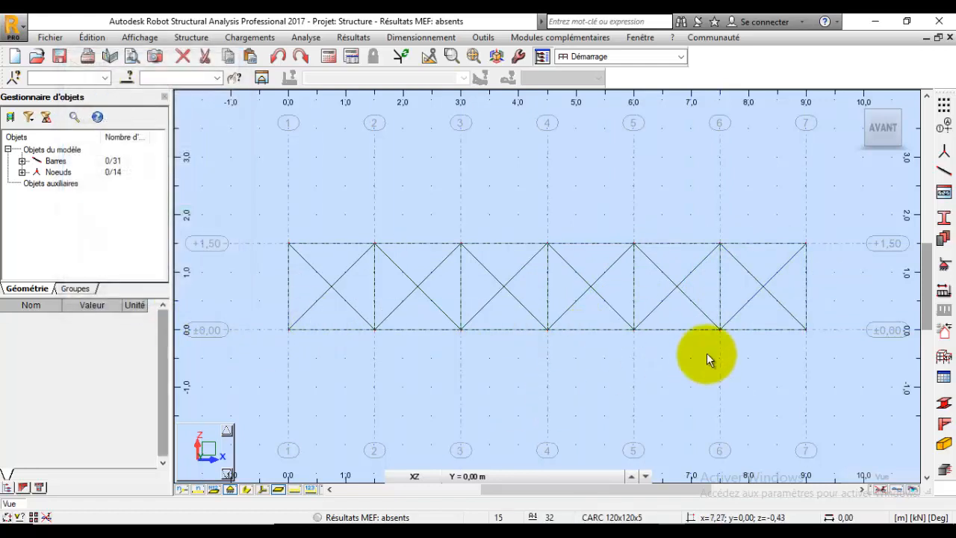
# Step: Assign a Rotule support to the bottom node at x = 0 and an Appui simple support to the bottom node at x = 9 m
pyautogui.click(943, 267)
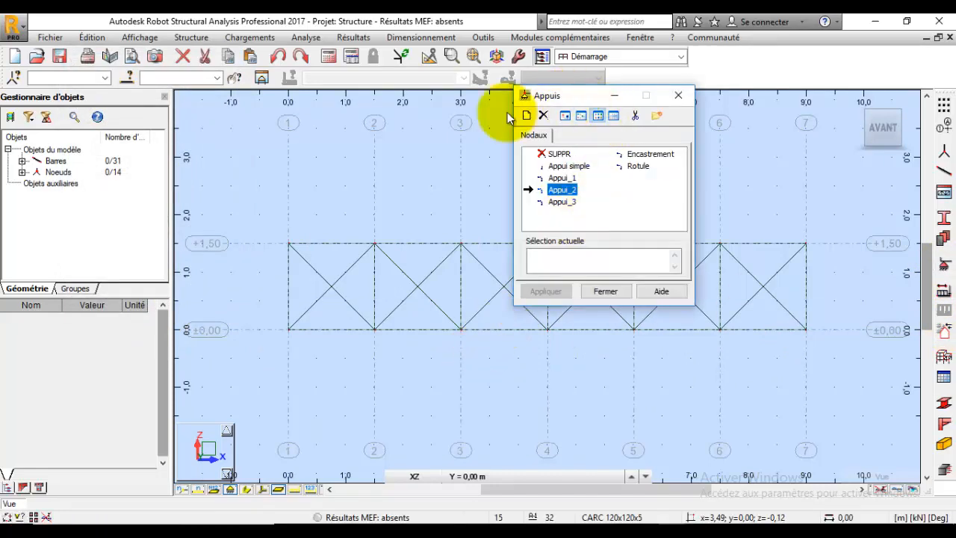
pyautogui.moveTo(570, 95)
pyautogui.mouseDown()
pyautogui.moveTo(47, 124)
pyautogui.moveTo(84, 87)
pyautogui.mouseUp()
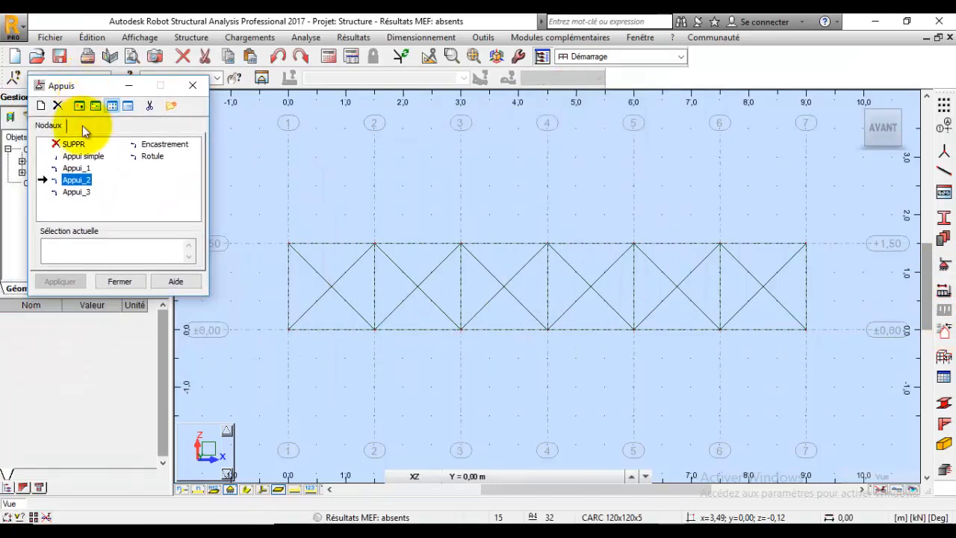
pyautogui.click(157, 164)
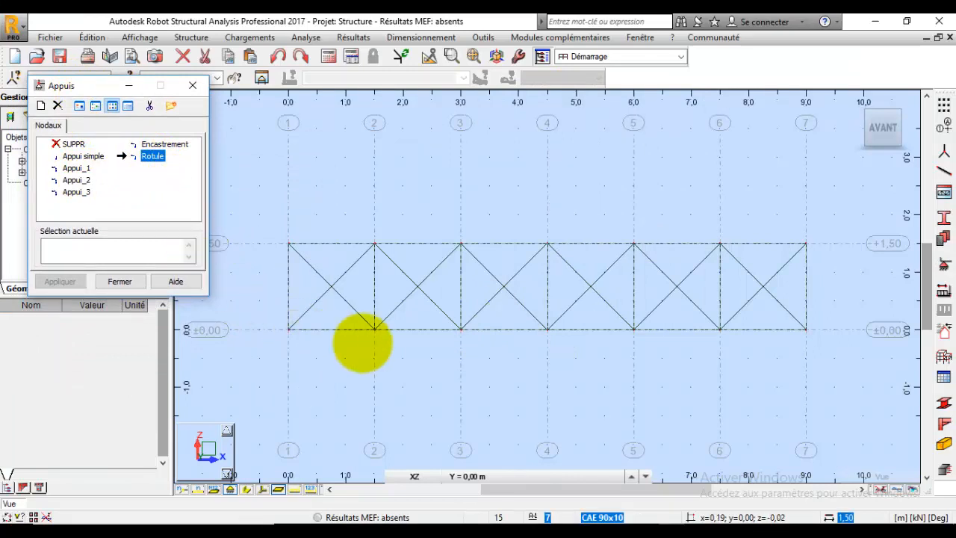
pyautogui.click(289, 330)
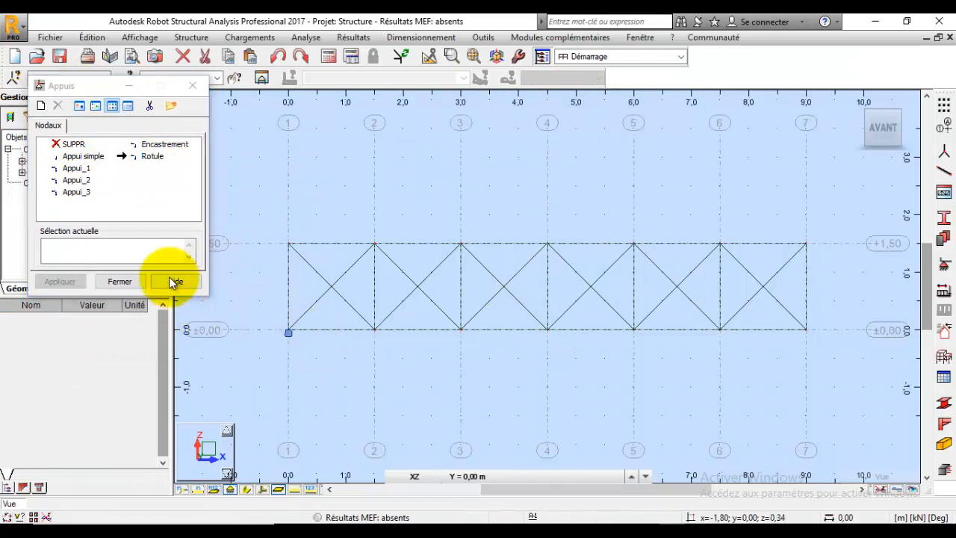
pyautogui.click(83, 157)
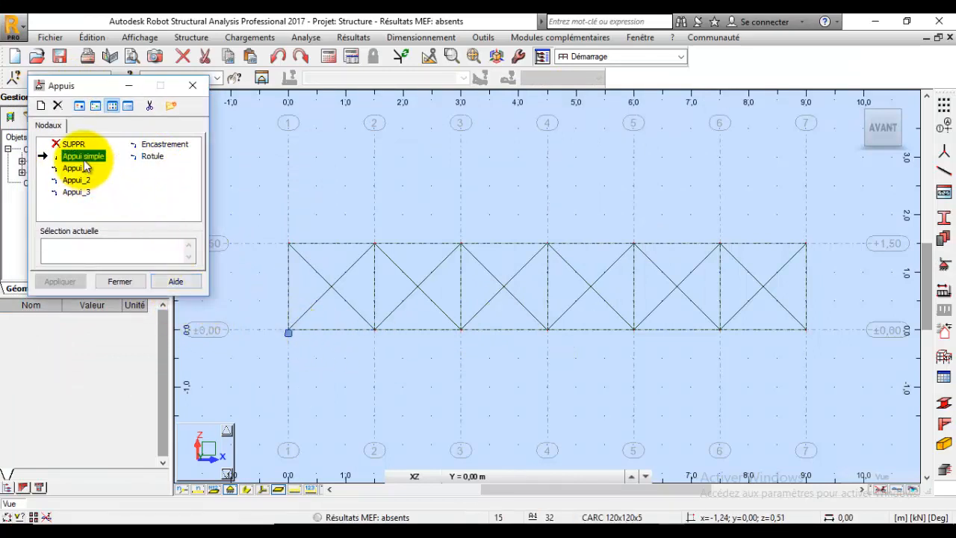
pyautogui.click(805, 330)
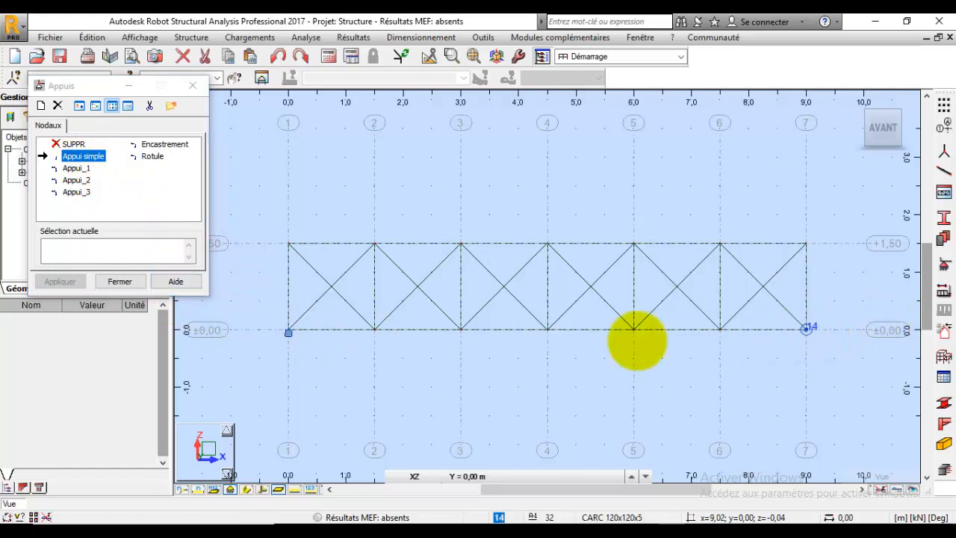
pyautogui.click(118, 283)
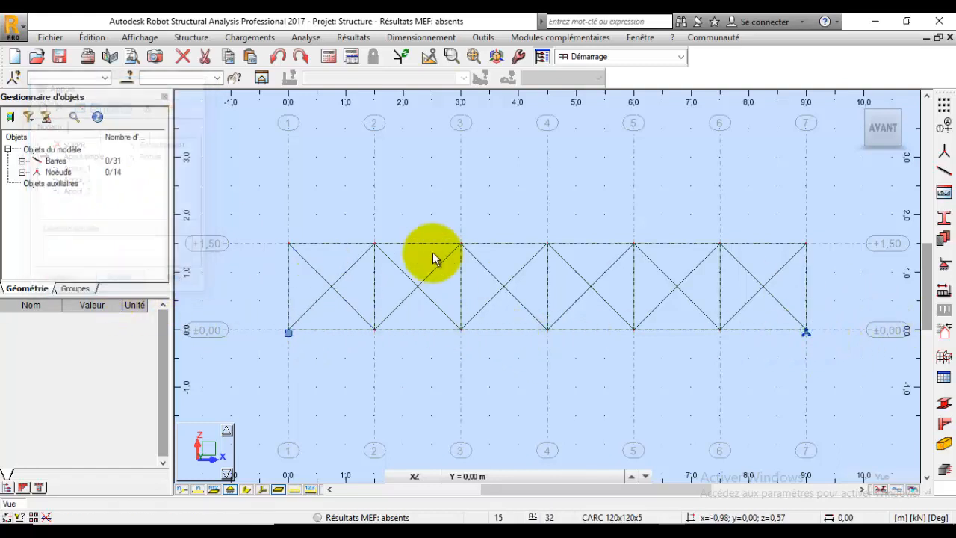
# Step: Add a load case named PERM1 of permanent nature
pyautogui.click(258, 38)
pyautogui.click(284, 55)
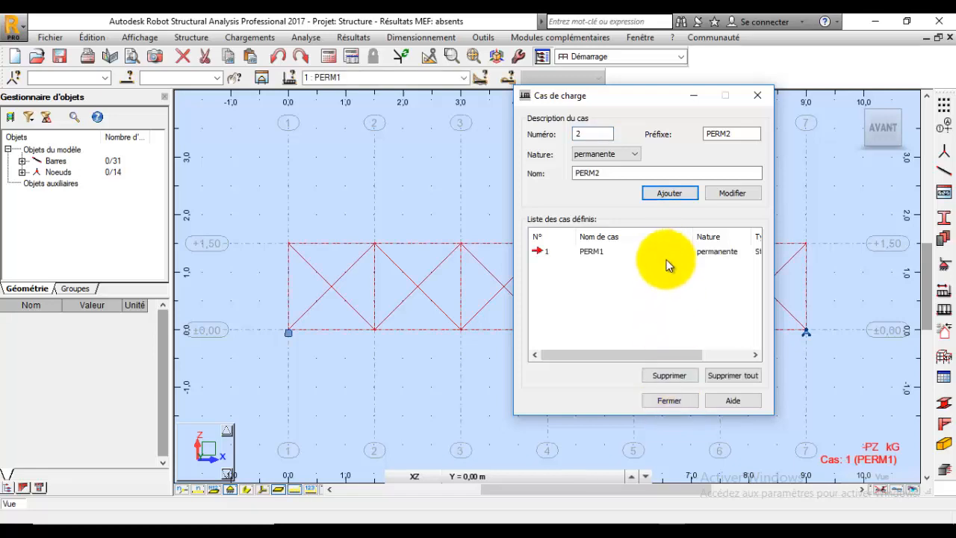
pyautogui.click(670, 400)
# Step: Cut the self-weight (poids propre) row of case PERM1 from the loads table and close the table
pyautogui.click(250, 37)
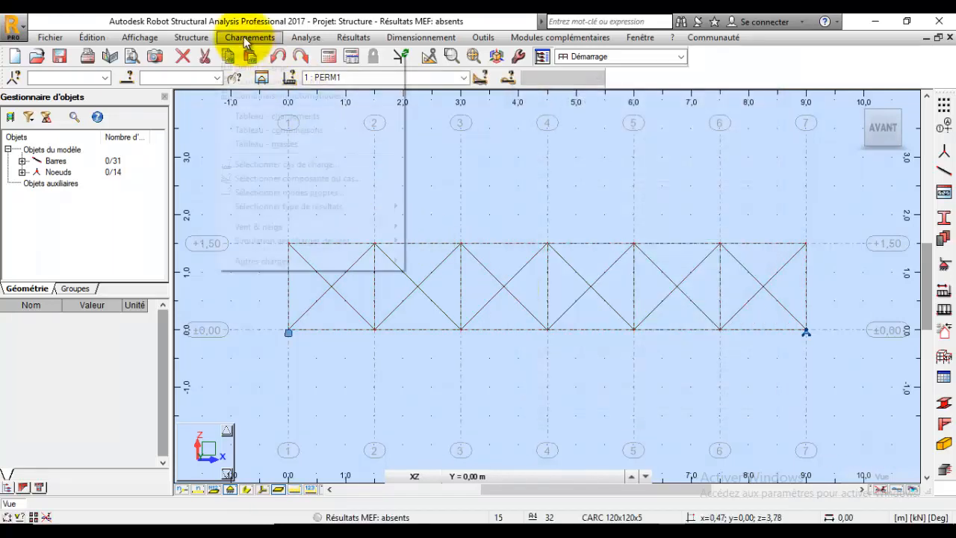
pyautogui.click(252, 113)
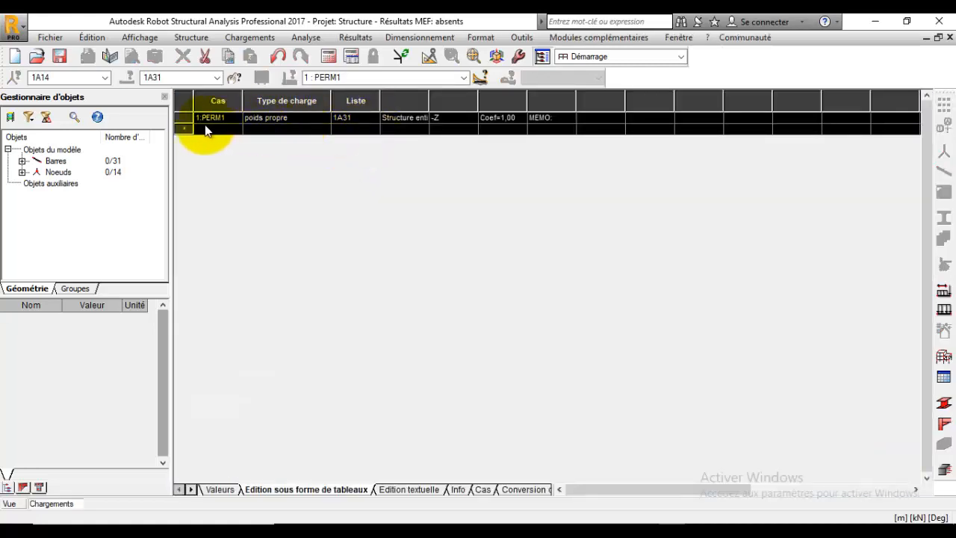
pyautogui.click(191, 118)
pyautogui.rightClick(190, 123)
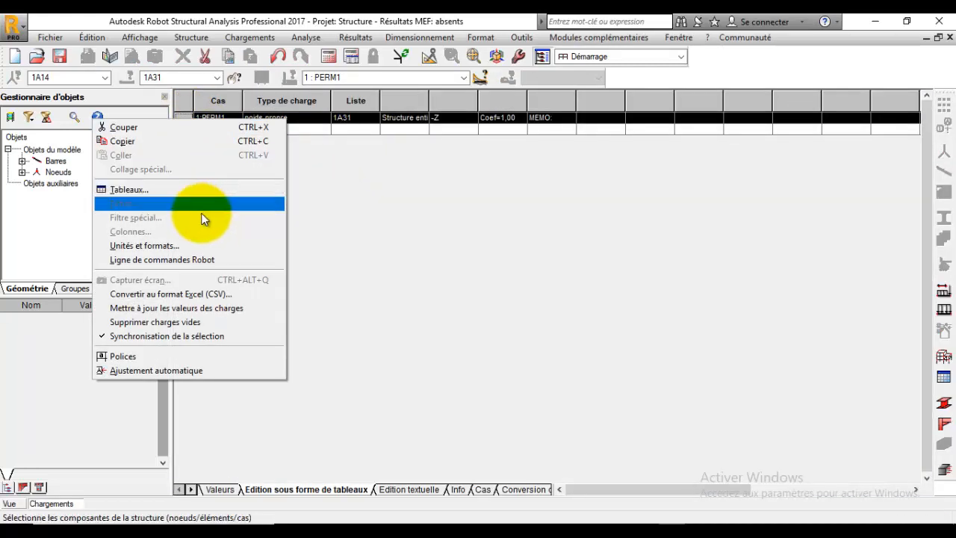
pyautogui.click(136, 126)
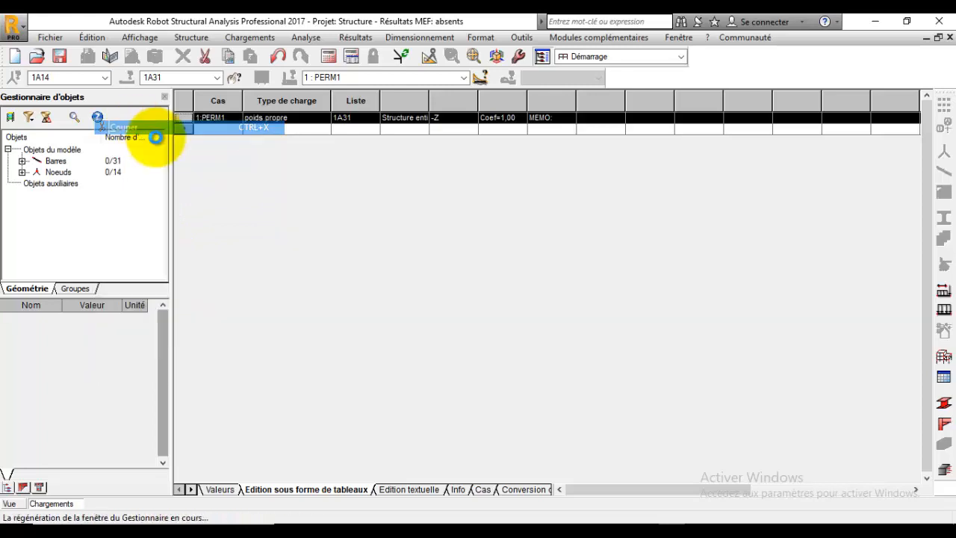
pyautogui.click(268, 38)
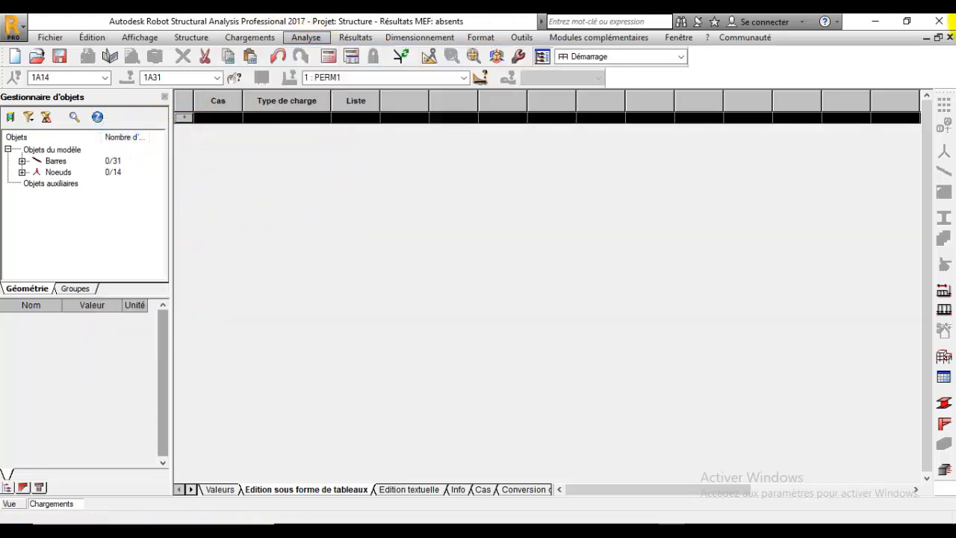
pyautogui.click(950, 39)
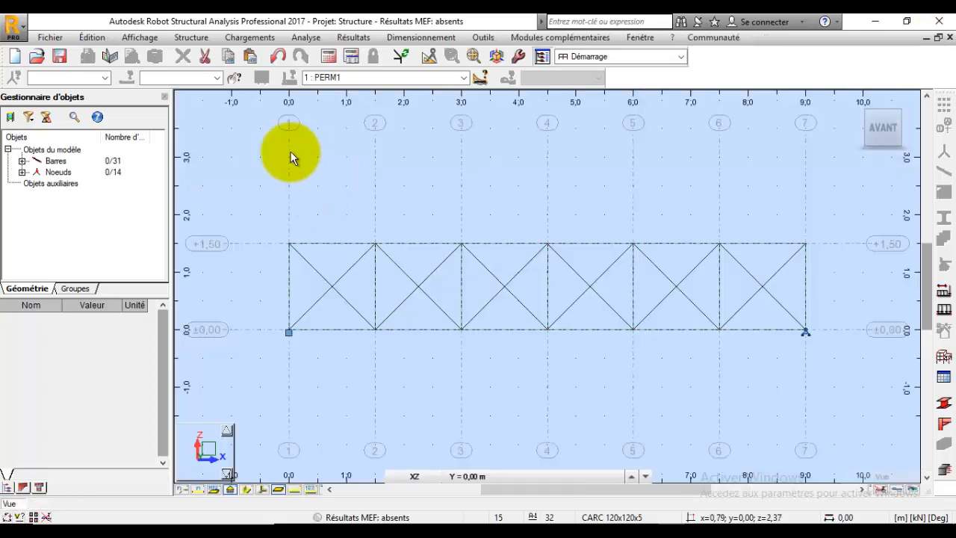
# Step: Define a downward nodal force along Z in case PERM1 and apply it to the five interior top-chord nodes, x = 1.5 to 7.5 m
pyautogui.click(265, 37)
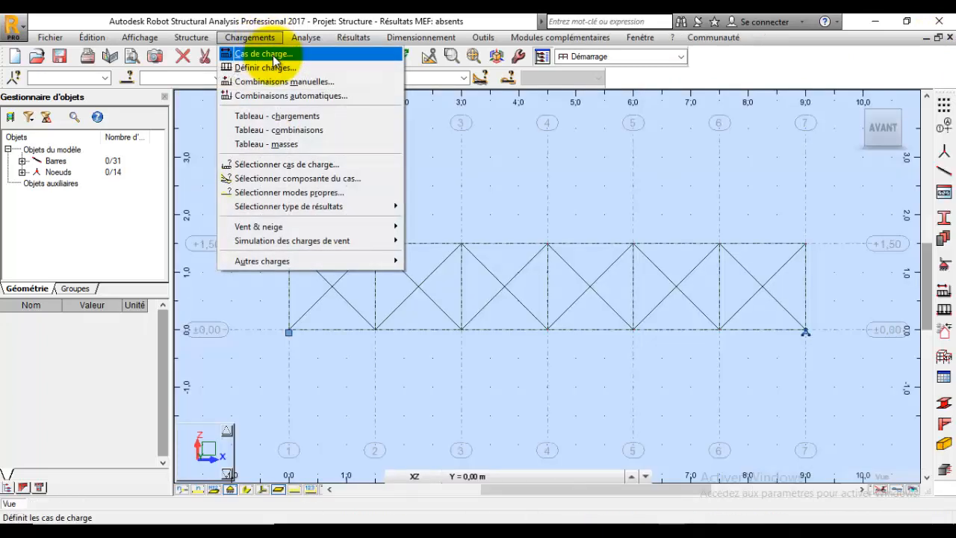
pyautogui.click(305, 66)
pyautogui.moveTo(804, 103)
pyautogui.mouseDown()
pyautogui.moveTo(300, 157)
pyautogui.moveTo(89, 69)
pyautogui.mouseUp()
pyautogui.click(74, 159)
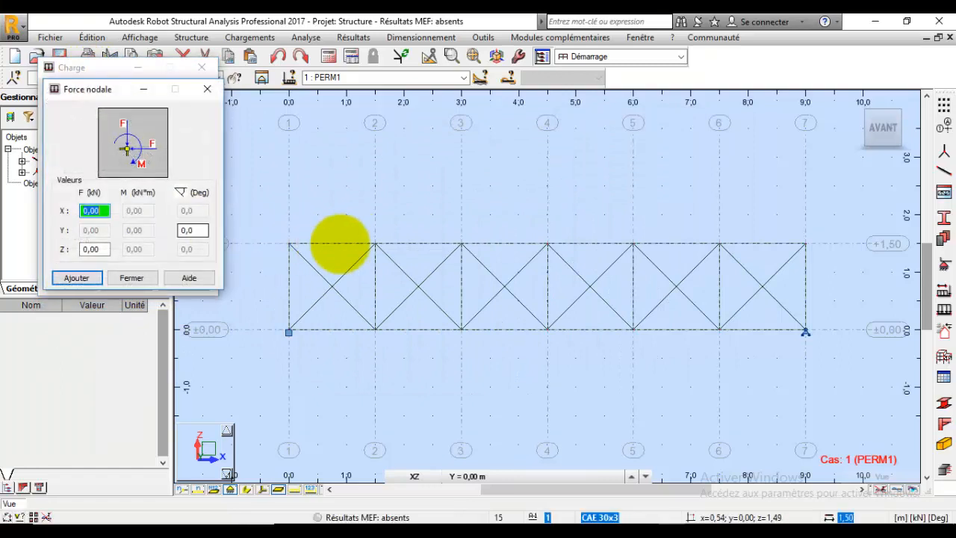
pyautogui.click(107, 250)
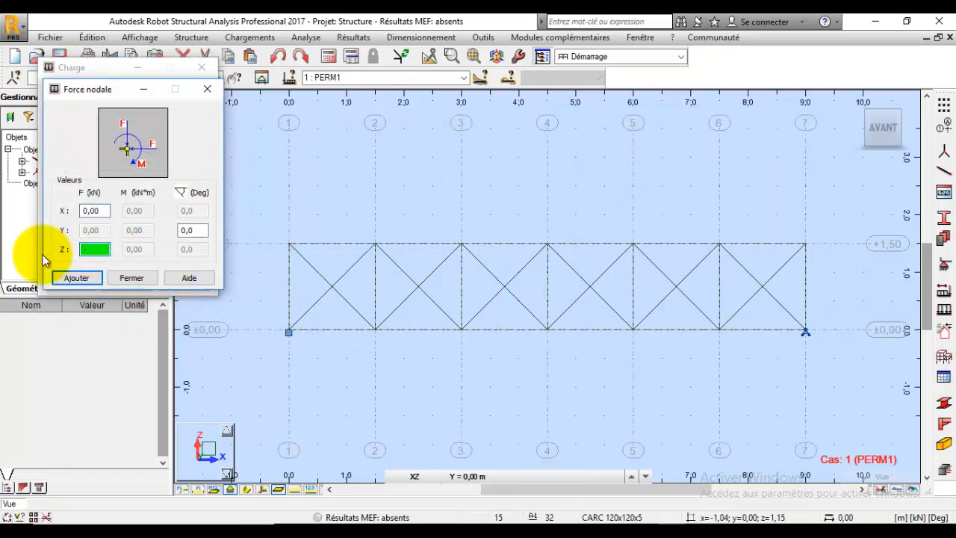
pyautogui.click(75, 278)
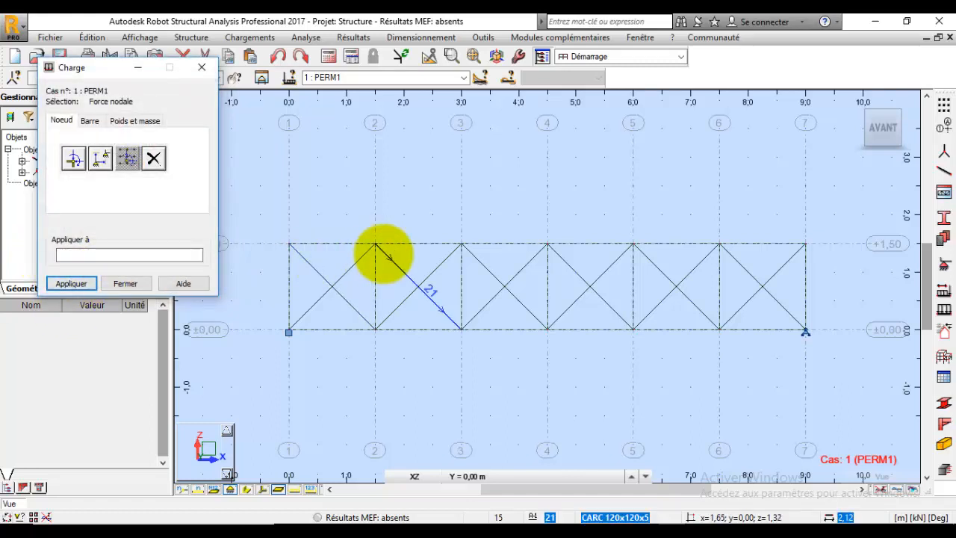
pyautogui.click(375, 244)
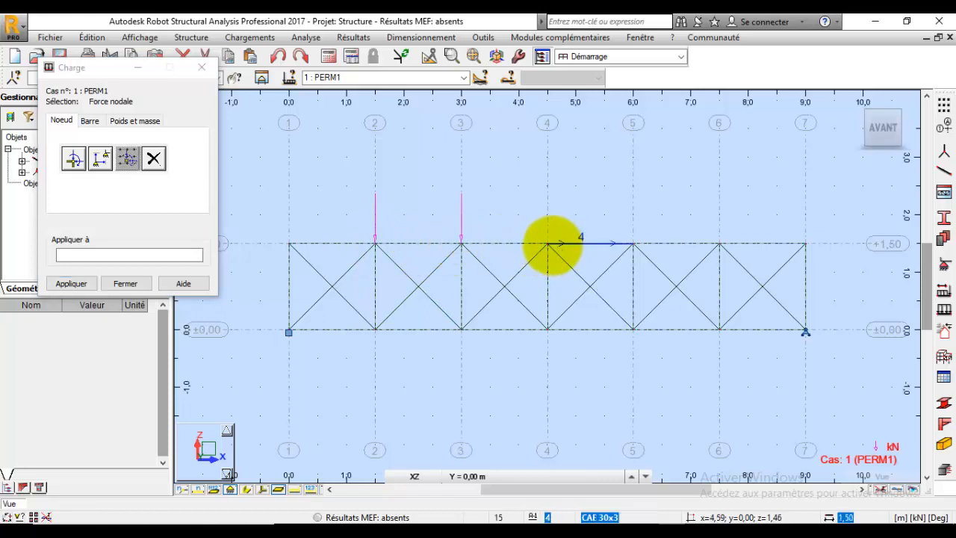
pyautogui.click(547, 243)
pyautogui.click(632, 244)
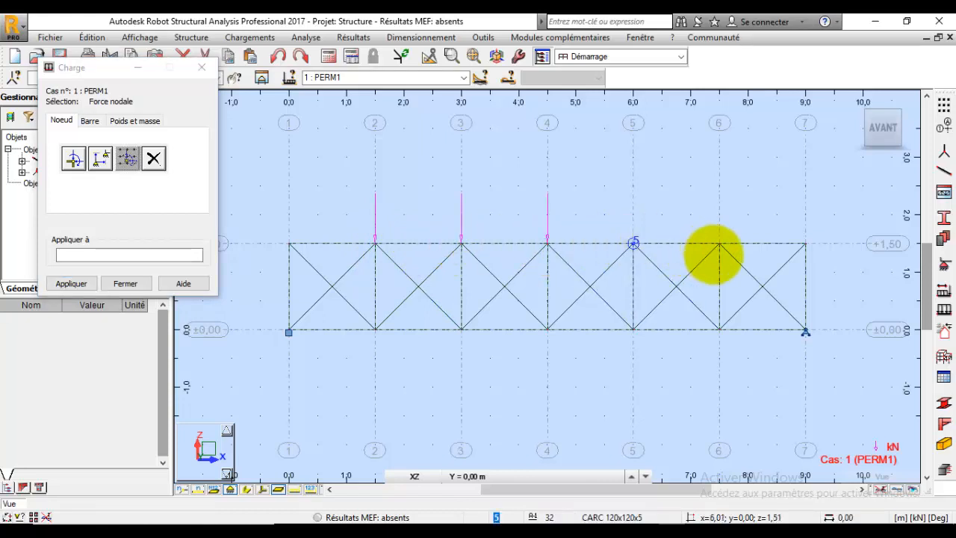
pyautogui.click(718, 242)
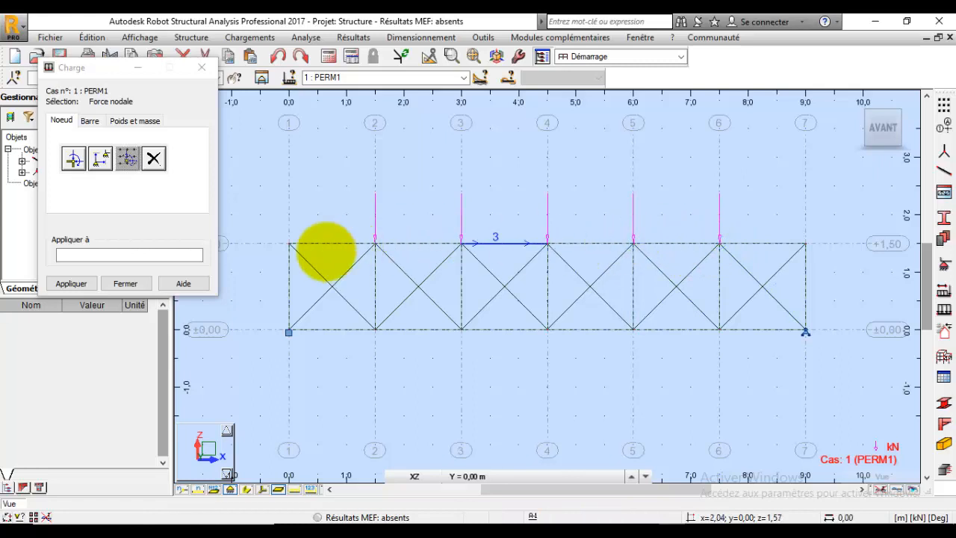
# Step: Apply a nodal force of Z = -5 kN to the two end top-chord nodes at x = 0 and x = 9 m, and finish load definition
pyautogui.click(73, 159)
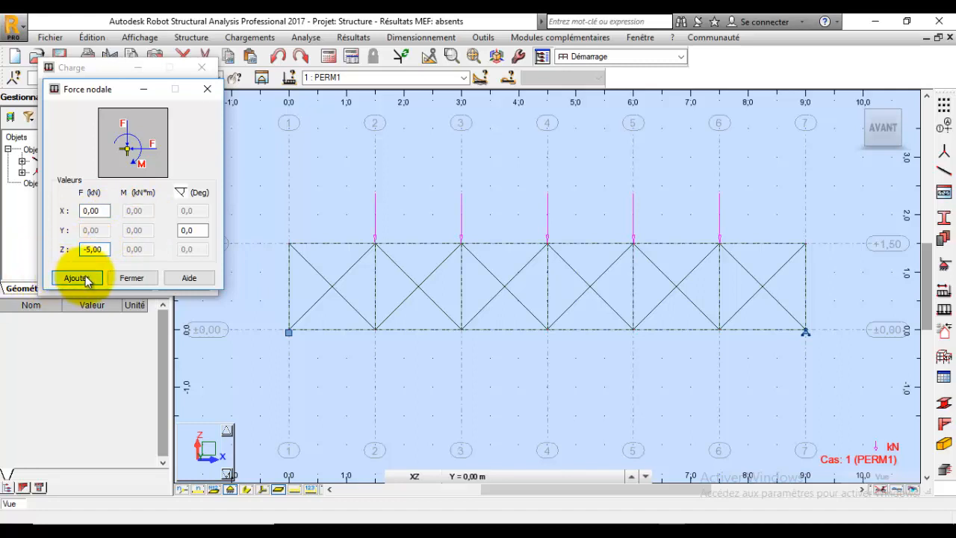
pyautogui.click(77, 277)
pyautogui.click(290, 243)
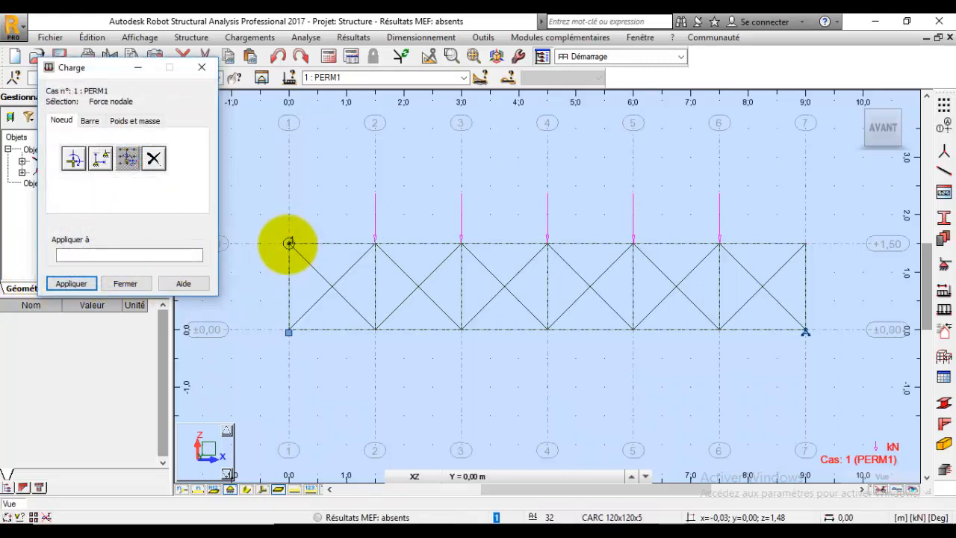
pyautogui.click(804, 243)
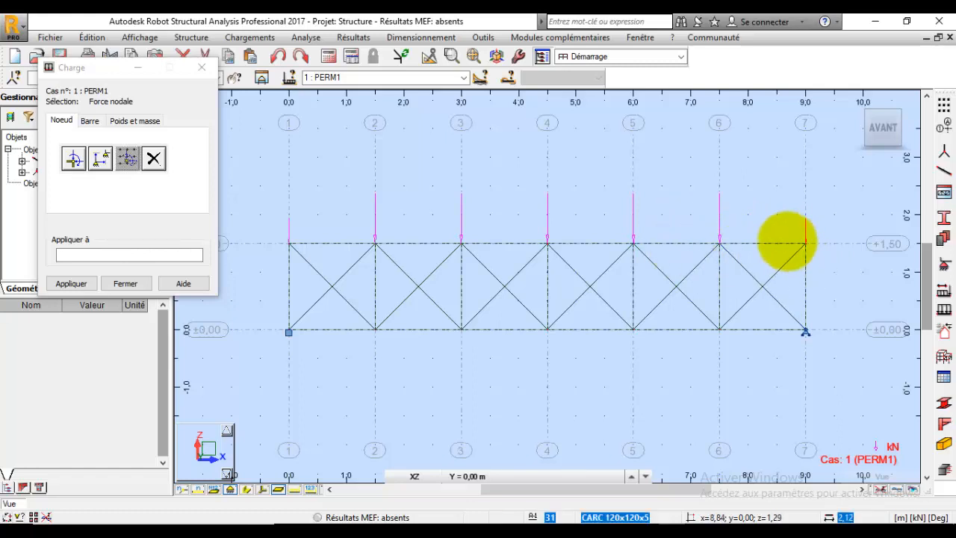
pyautogui.click(137, 287)
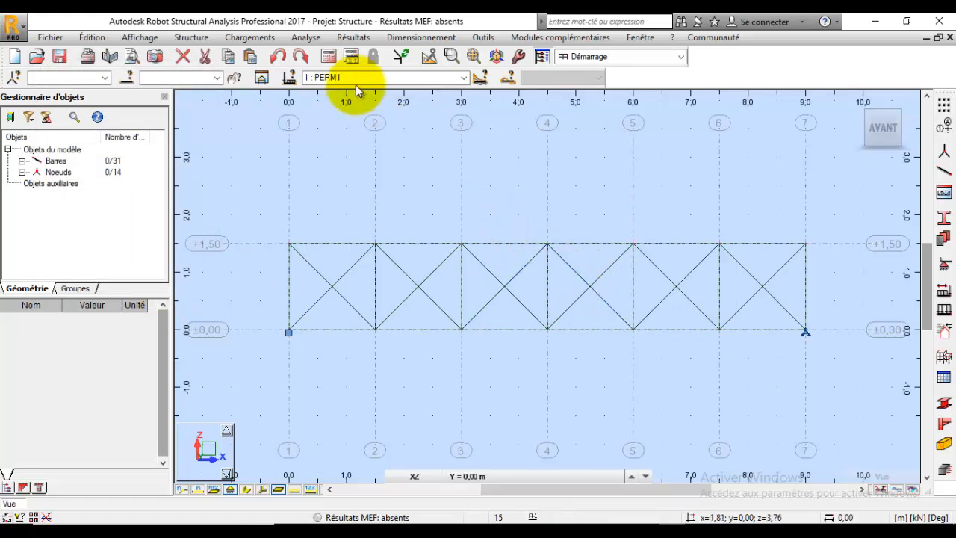
# Step: Verify the structure and run the calculation
pyautogui.click(306, 38)
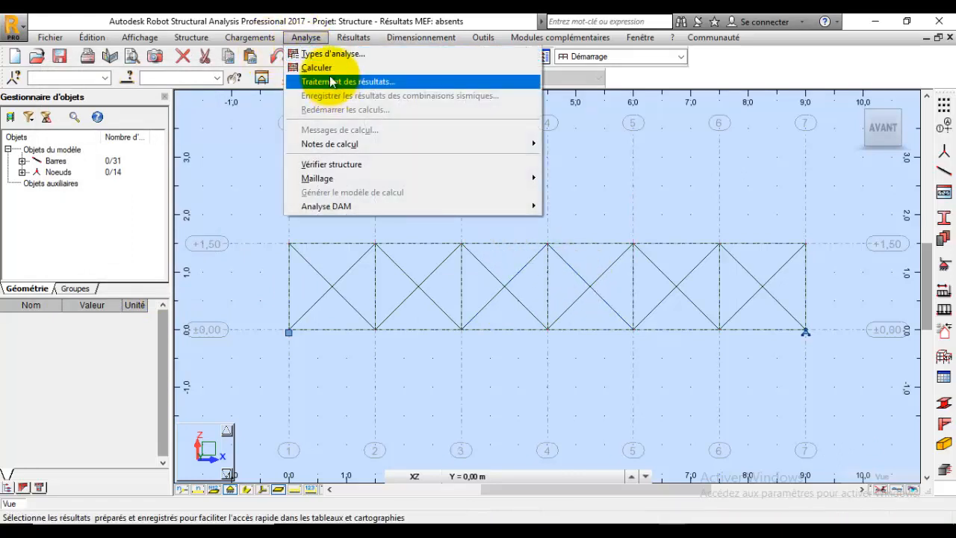
pyautogui.click(340, 164)
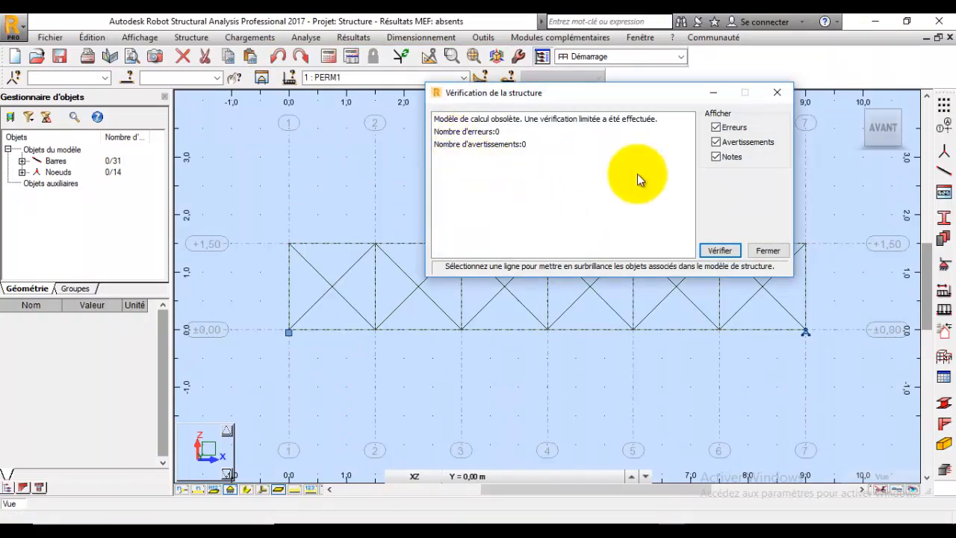
pyautogui.click(757, 250)
pyautogui.click(306, 38)
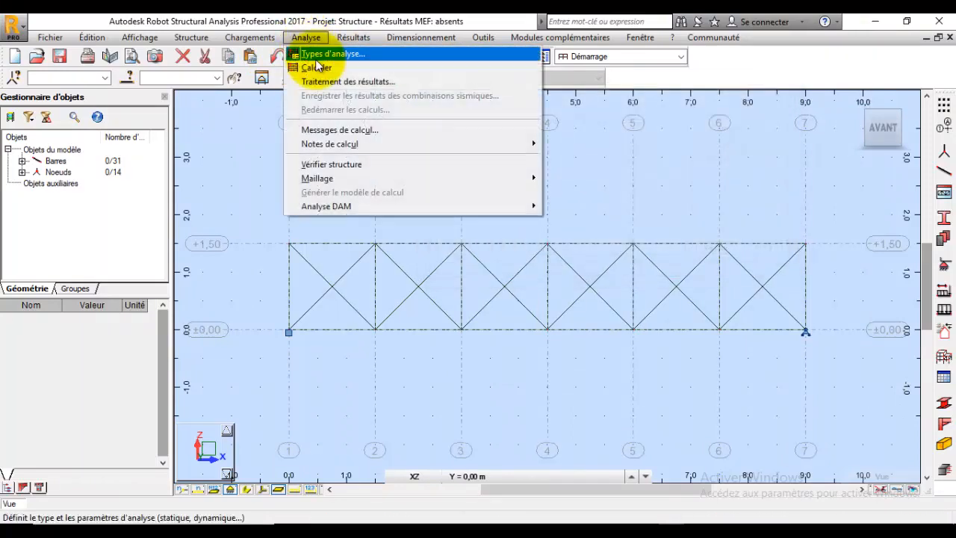
pyautogui.click(302, 67)
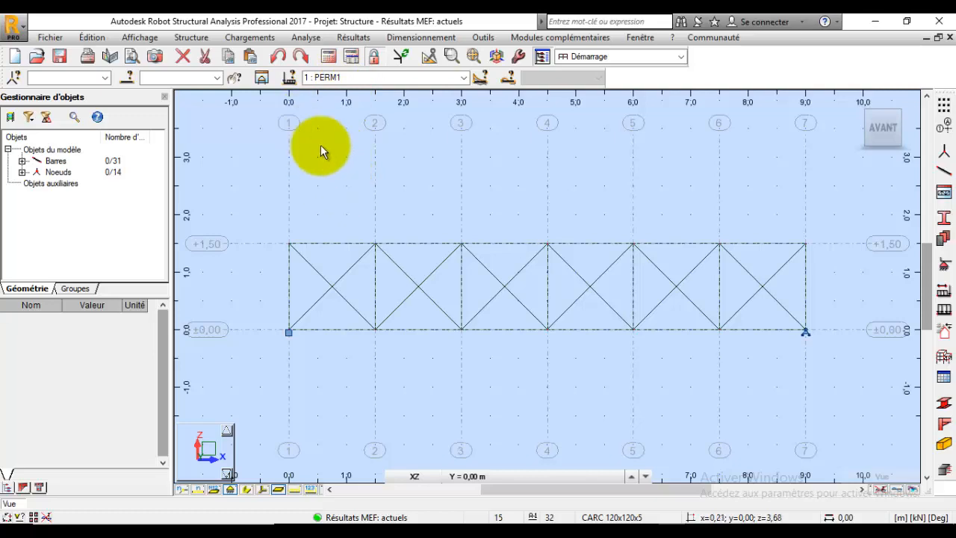
# Step: Examine the top-chord joint at x = 1.5 m up close, including the bars meeting there
pyautogui.scroll(5, 379, 239)
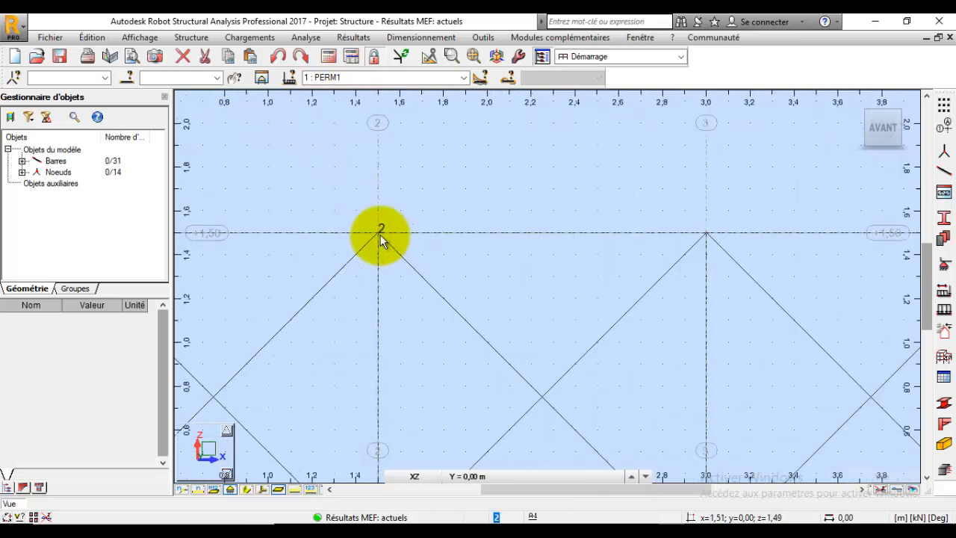
pyautogui.scroll(3, 380, 235)
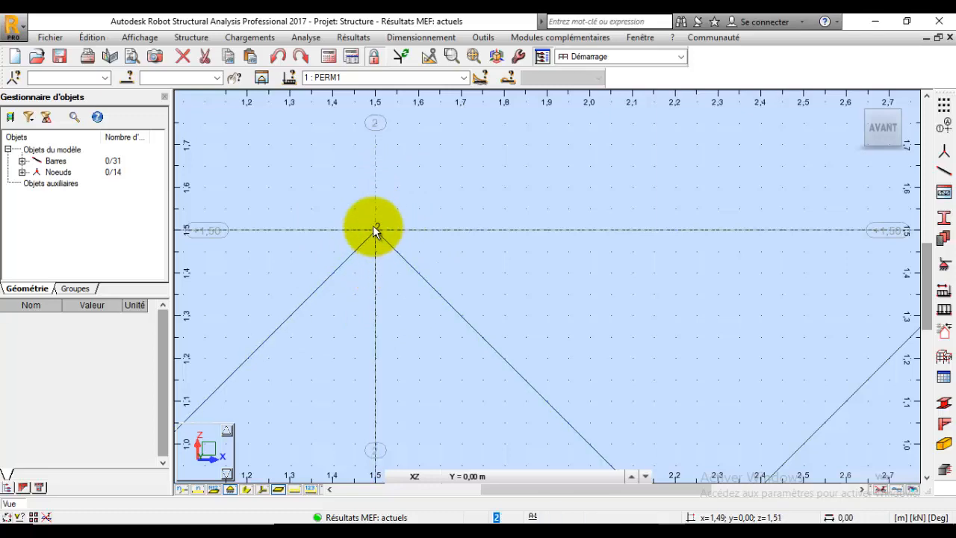
pyautogui.scroll(3, 381, 244)
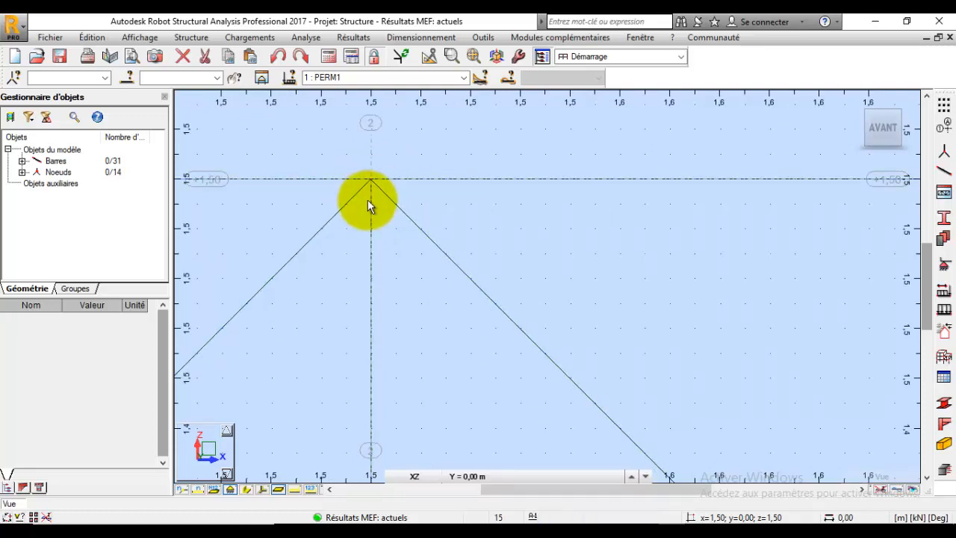
pyautogui.scroll(-3, 368, 200)
pyautogui.scroll(-5, 368, 200)
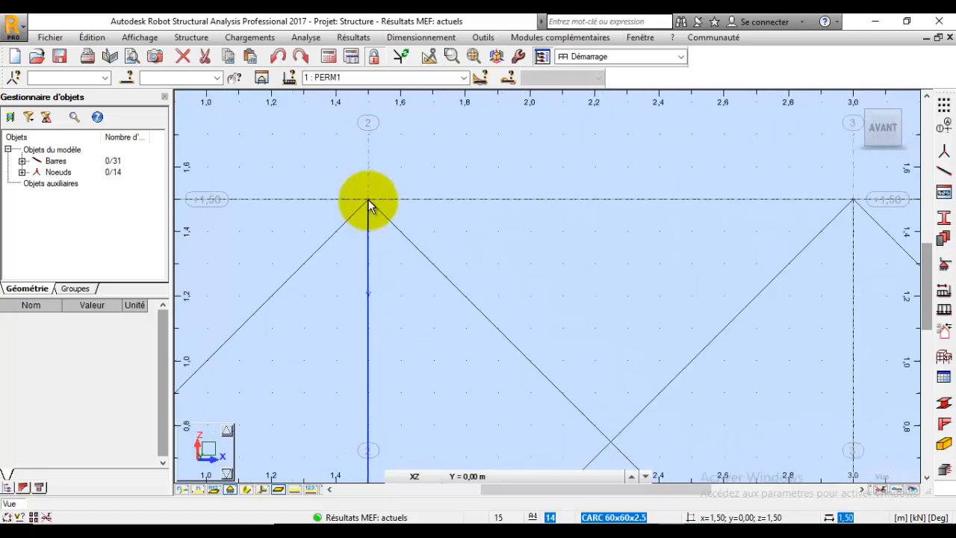
pyautogui.scroll(-1, 368, 202)
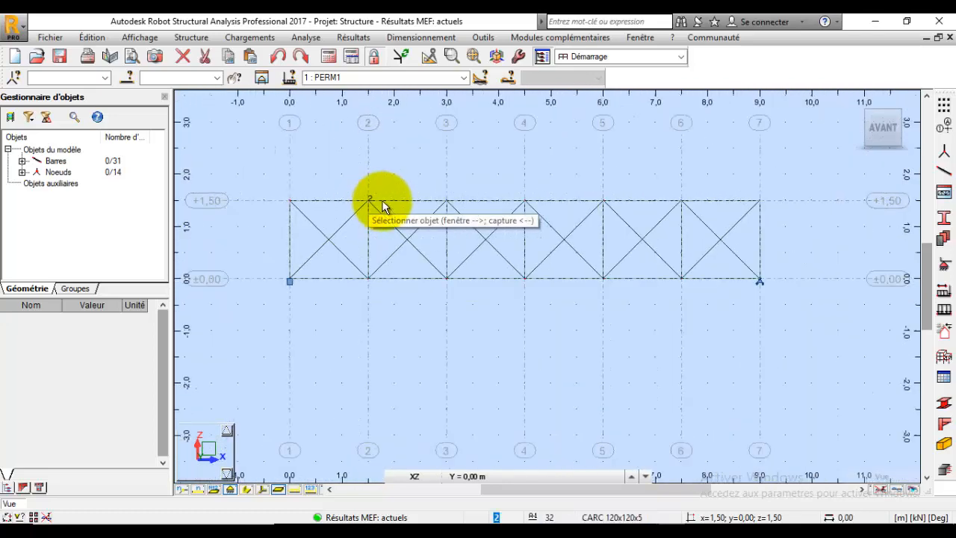
pyautogui.moveTo(649, 195); pyautogui.dragTo(626, 190, button='middle')
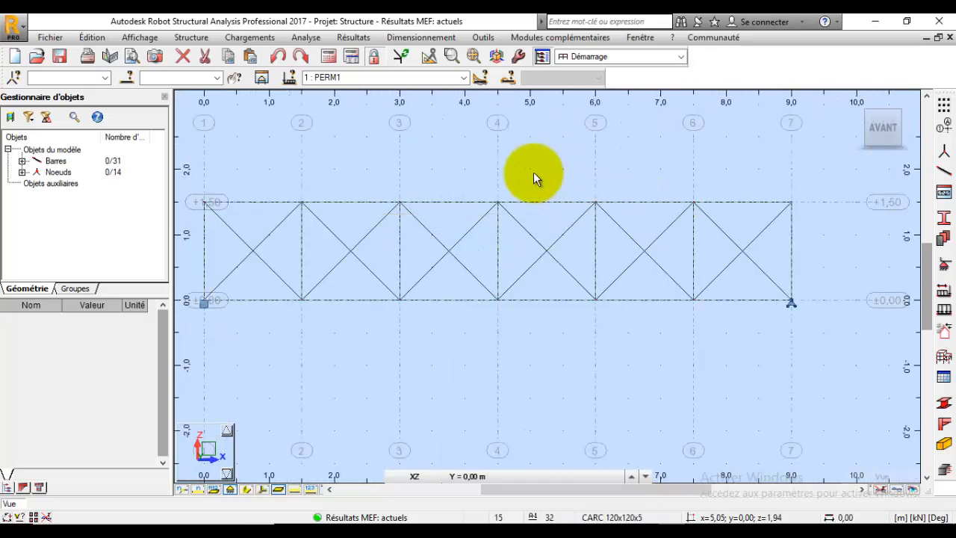
# Step: Open the Efforts results table, and open the bar selection dialog in the structure view
pyautogui.click(299, 38)
pyautogui.moveTo(352, 39)
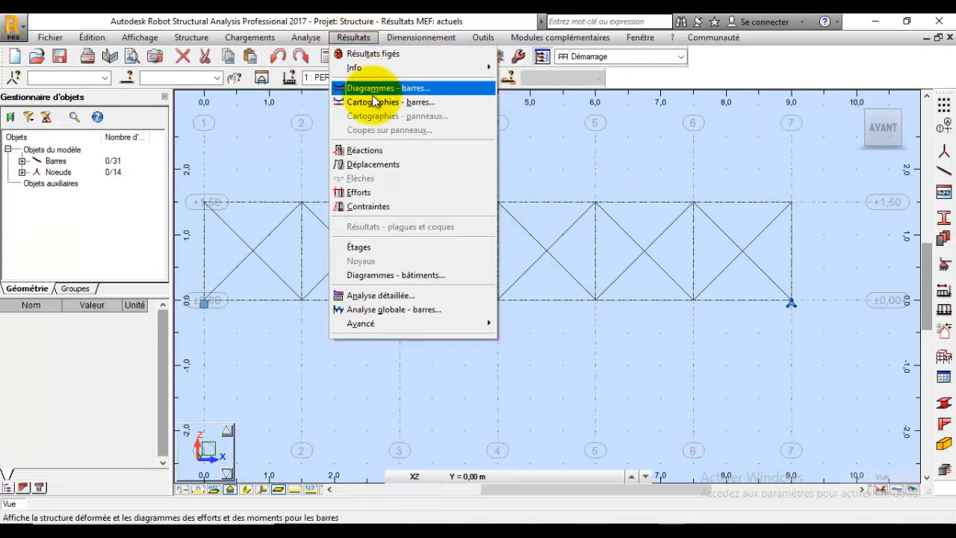
pyautogui.click(369, 199)
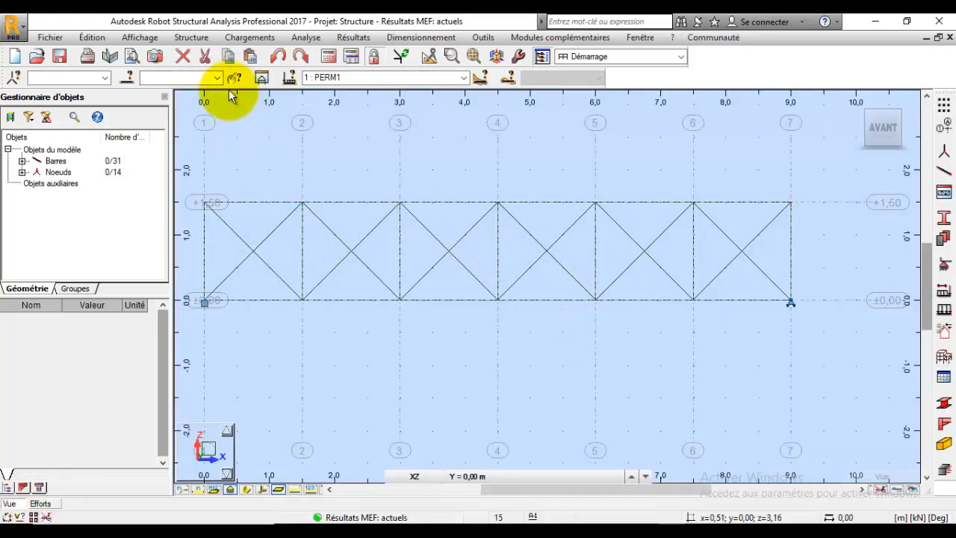
pyautogui.click(127, 77)
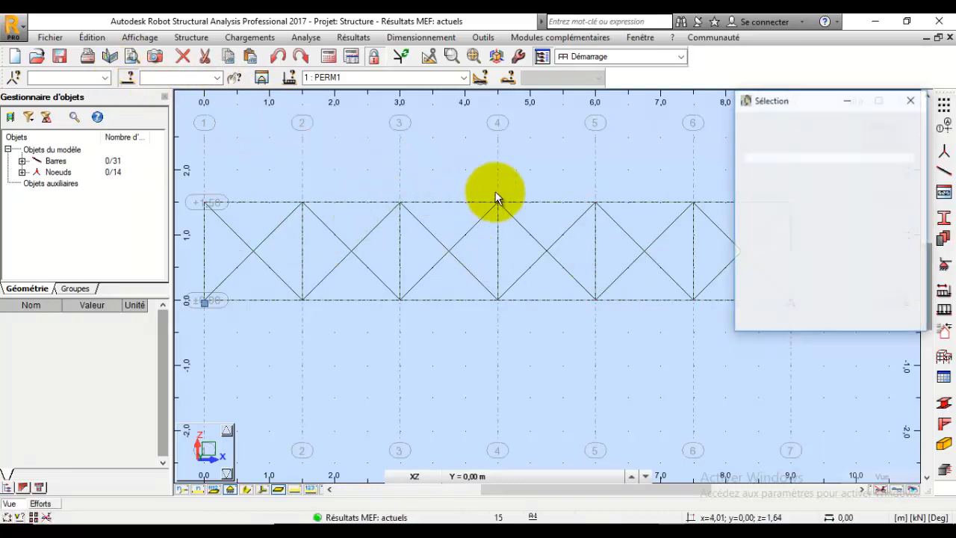
pyautogui.moveTo(822, 100); pyautogui.dragTo(70, 173)
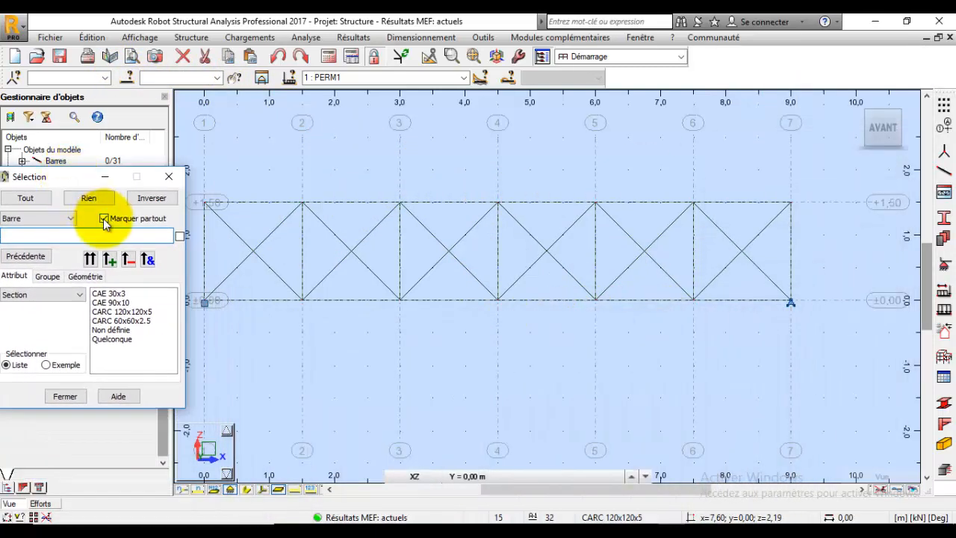
pyautogui.click(123, 320)
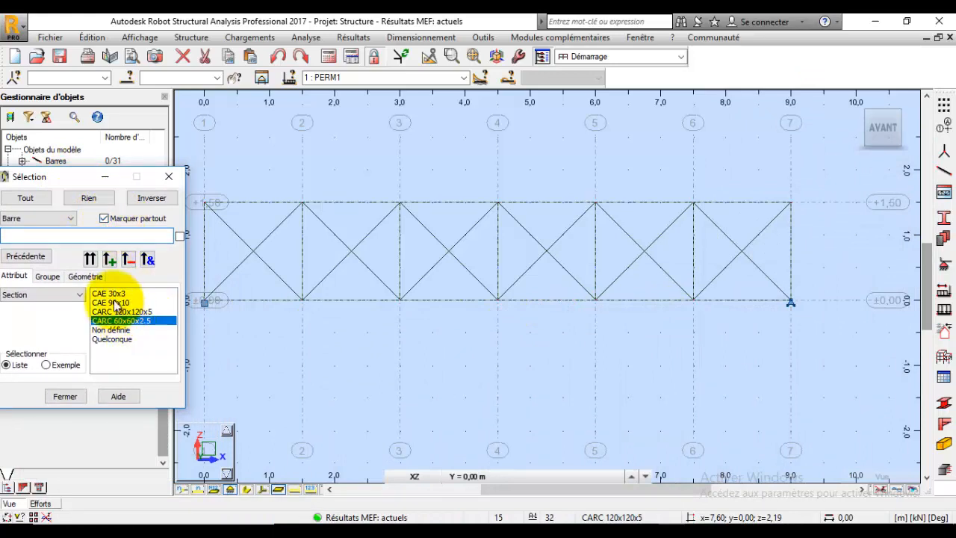
pyautogui.click(109, 259)
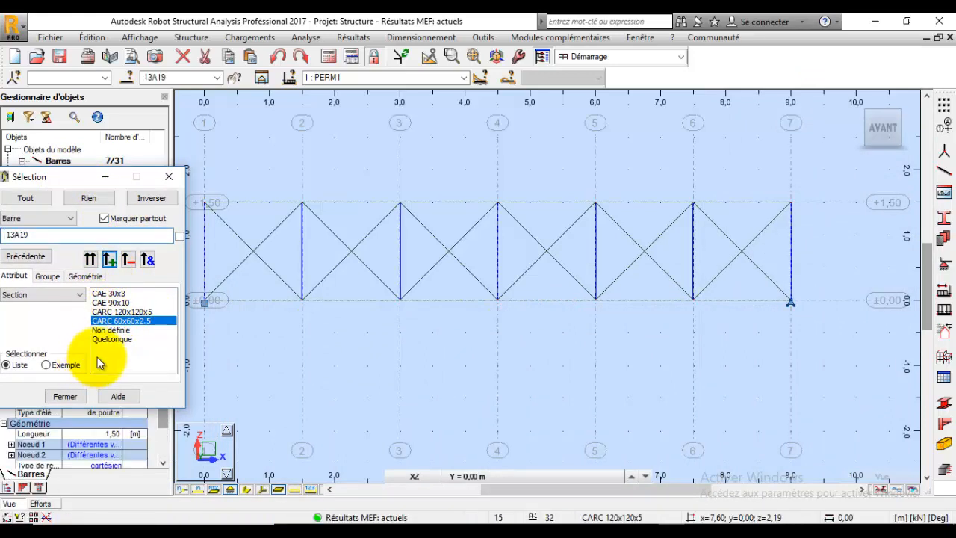
pyautogui.click(128, 259)
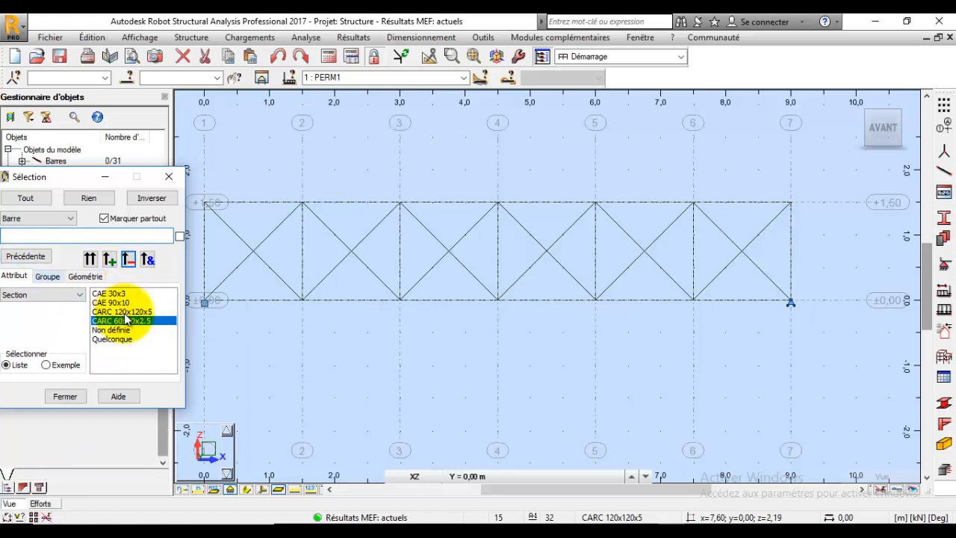
# Step: Select all CARC 120x120x5 diagonals by section and limit the Efforts table to the bar list 20A31
pyautogui.click(121, 311)
pyautogui.click(109, 259)
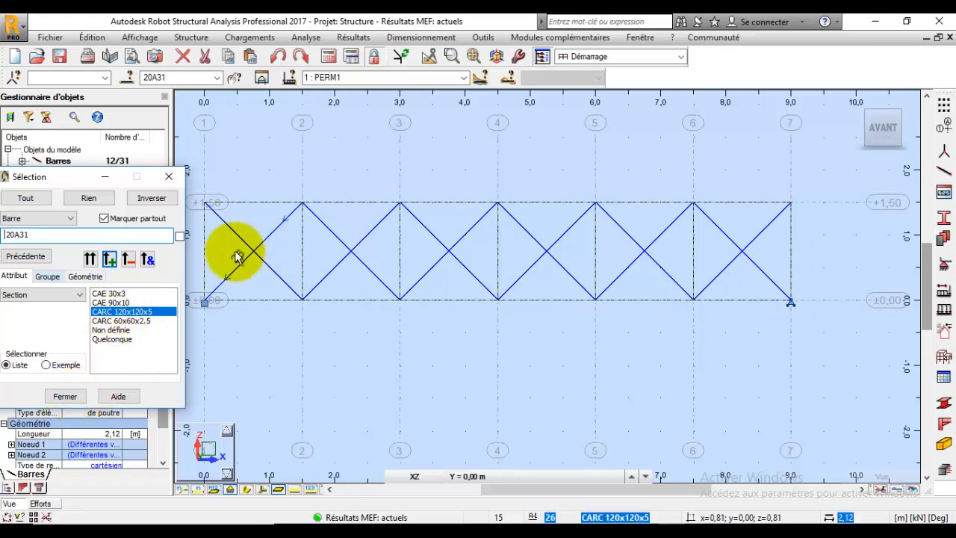
pyautogui.click(65, 395)
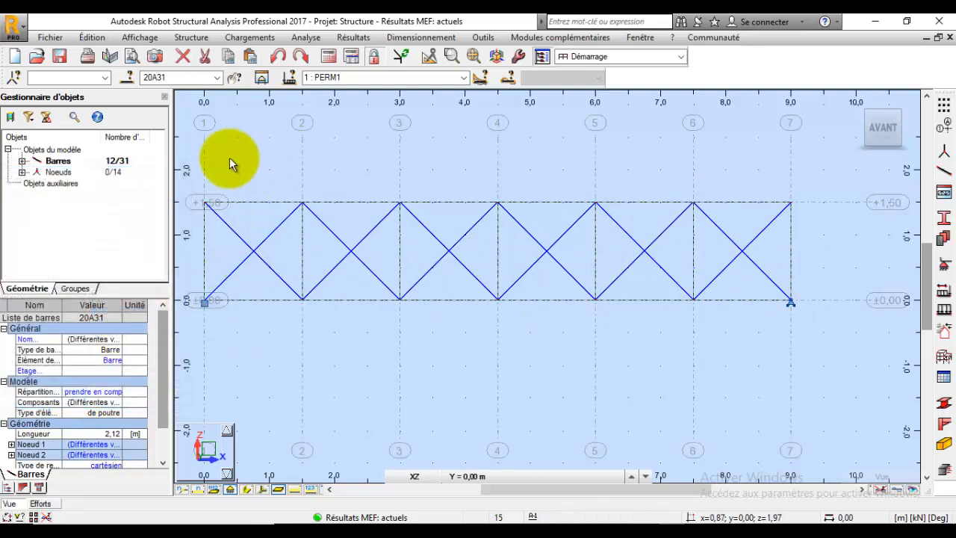
pyautogui.moveTo(176, 77); pyautogui.dragTo(132, 79)
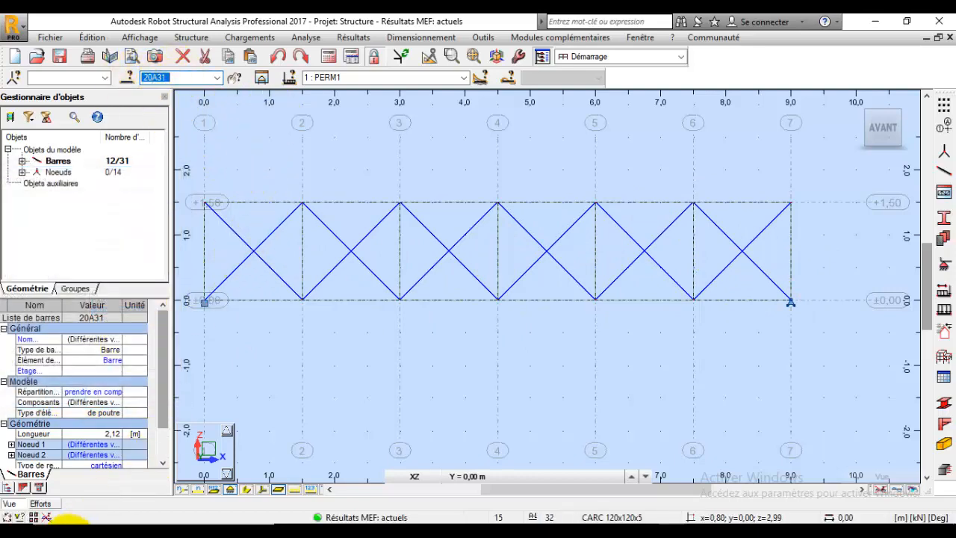
pyautogui.click(41, 503)
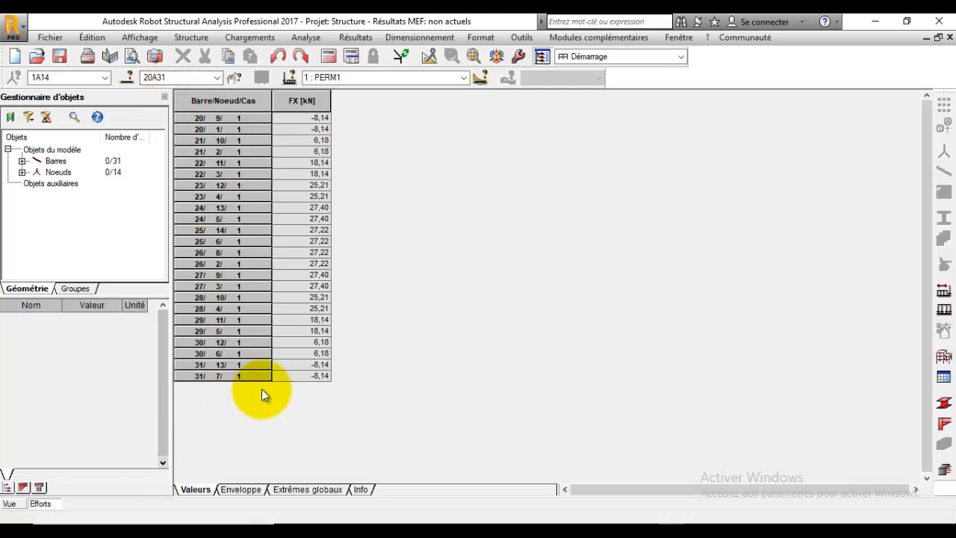
# Step: Examine the axial force FX in the end diagonals, bars 20 and 31, in the Efforts table
pyautogui.click(194, 118)
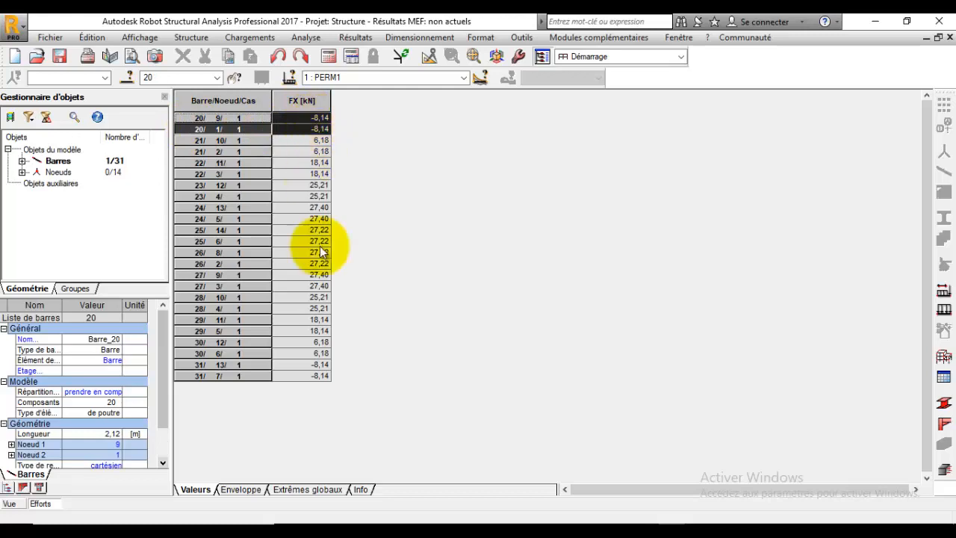
pyautogui.click(202, 364)
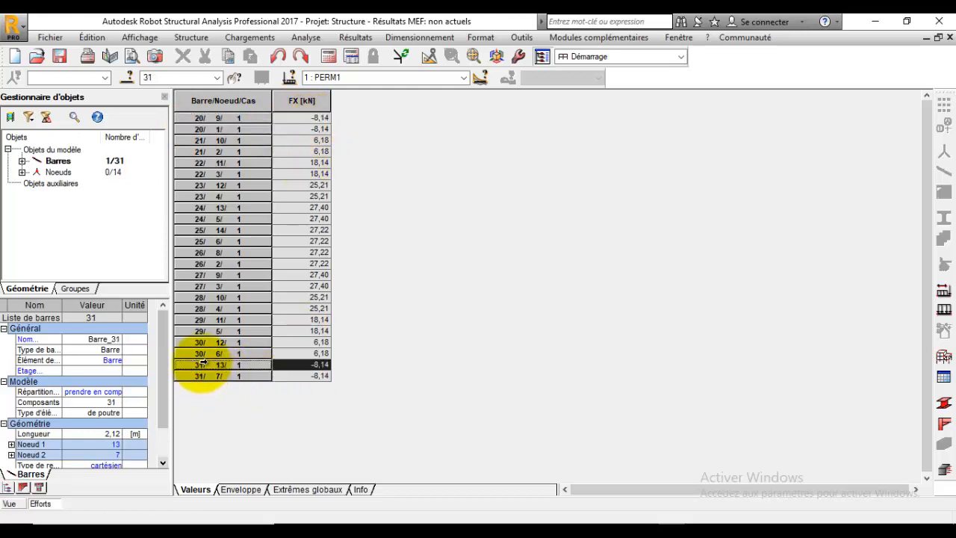
pyautogui.moveTo(202, 364); pyautogui.dragTo(203, 370)
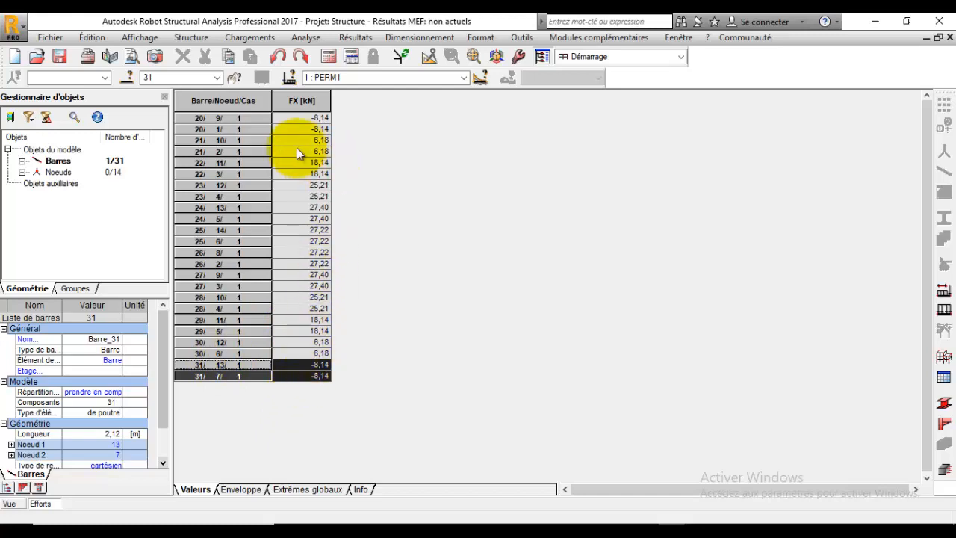
# Step: Return to the structure view and locate the end diagonals, bars 20 and 31, by selecting them
pyautogui.click(10, 504)
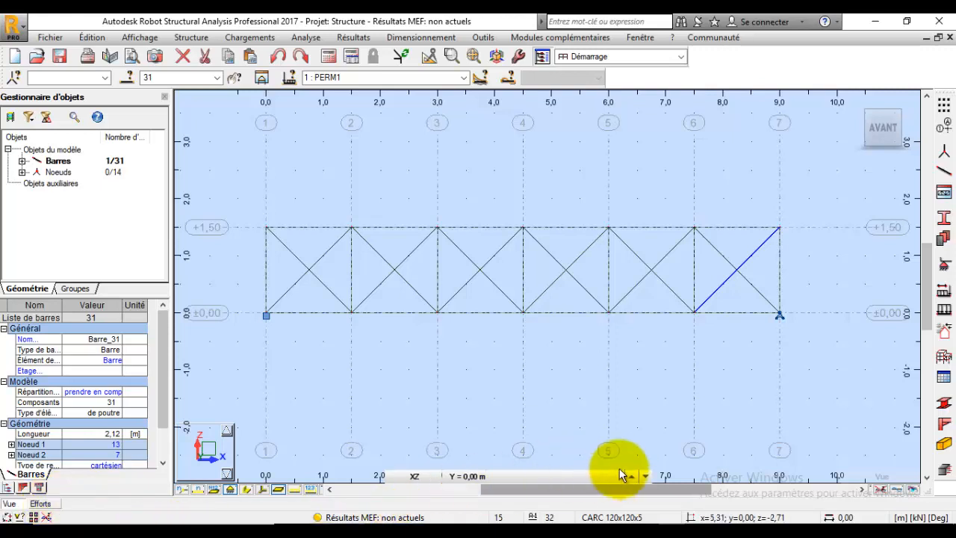
pyautogui.click(326, 291)
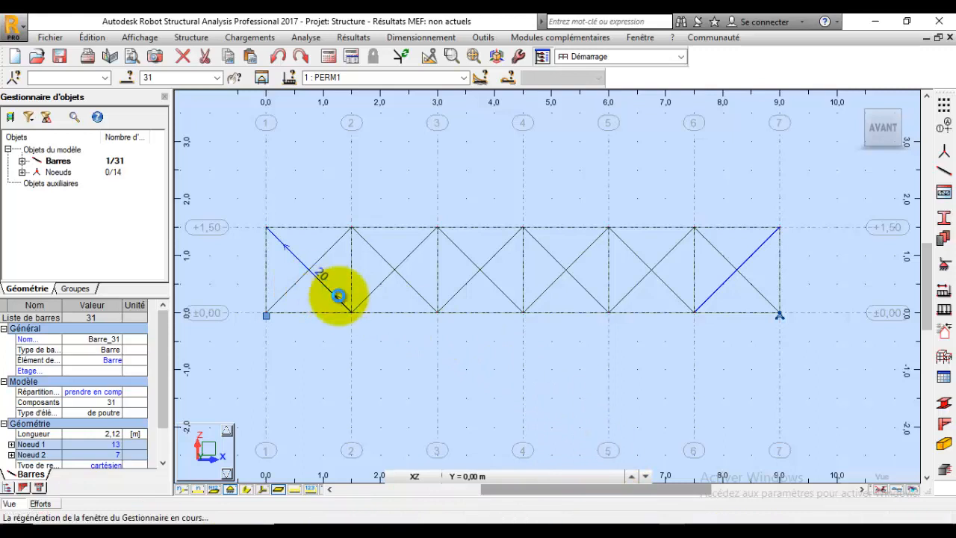
pyautogui.keyDown('ctrl'); pyautogui.click(724, 279); pyautogui.keyUp('ctrl')
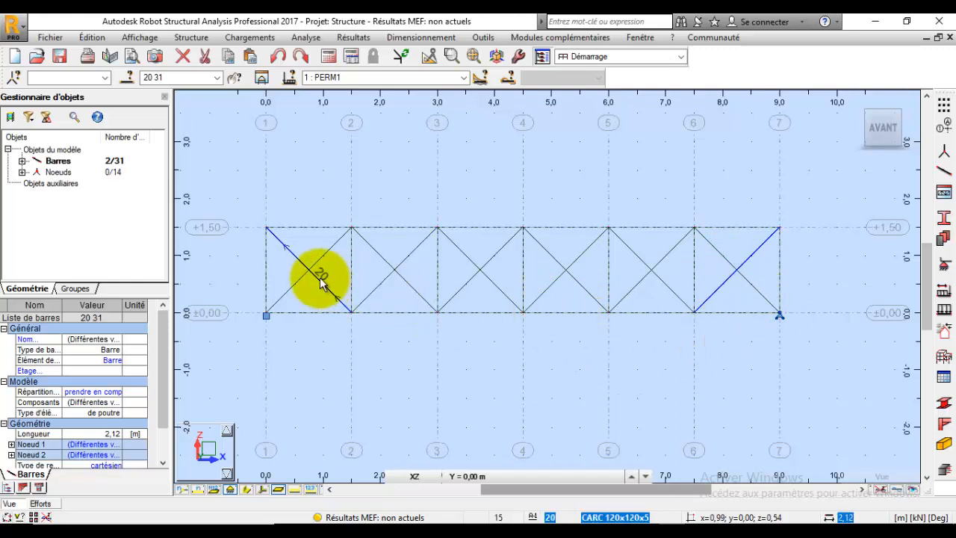
# Step: Delete the six crossing diagonals, bars 23 to 28, and recalculate the structure
pyautogui.moveTo(335, 270); pyautogui.dragTo(319, 239)
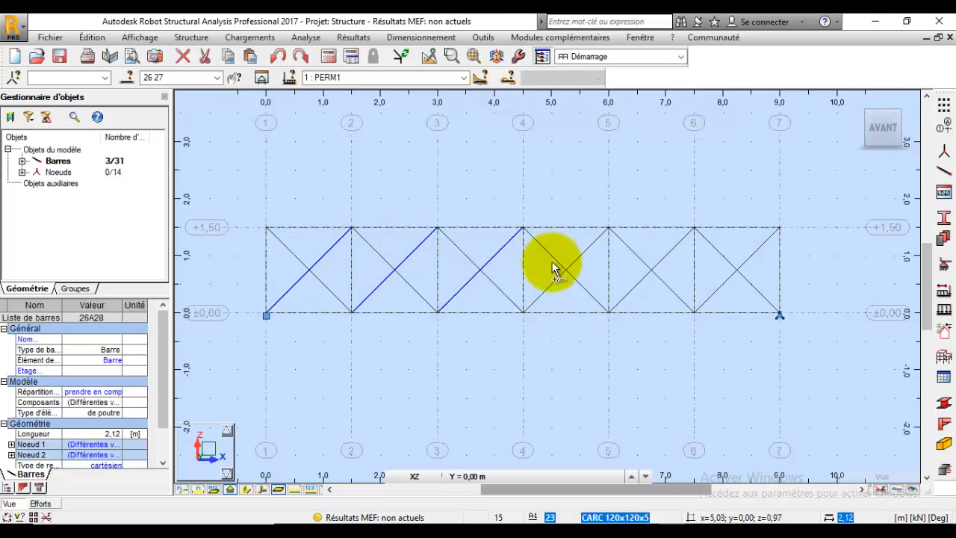
pyautogui.moveTo(552, 241); pyautogui.dragTo(542, 254)
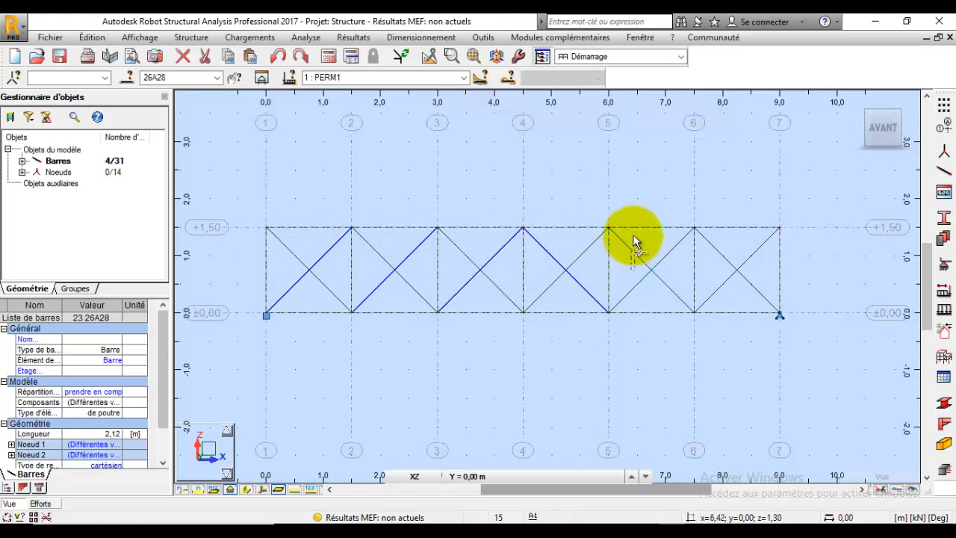
pyautogui.keyDown('ctrl'); pyautogui.click(634, 236); pyautogui.keyUp('ctrl')
pyautogui.keyDown('ctrl'); pyautogui.click(714, 240); pyautogui.keyUp('ctrl')
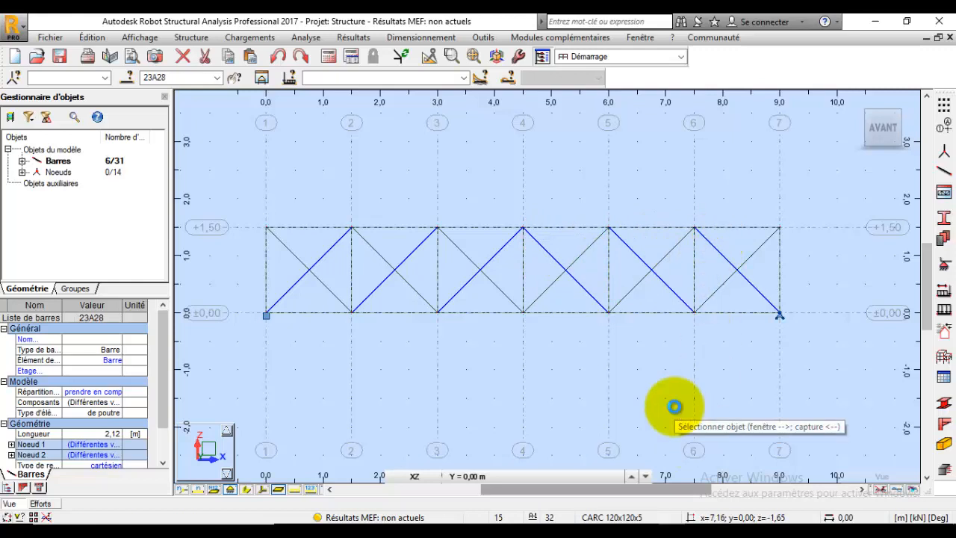
pyautogui.press('Delete')
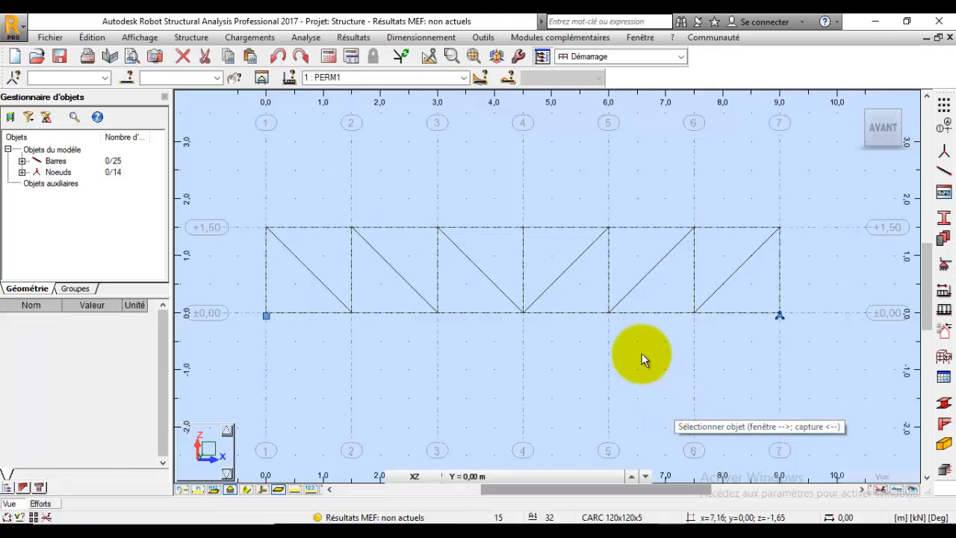
pyautogui.click(321, 37)
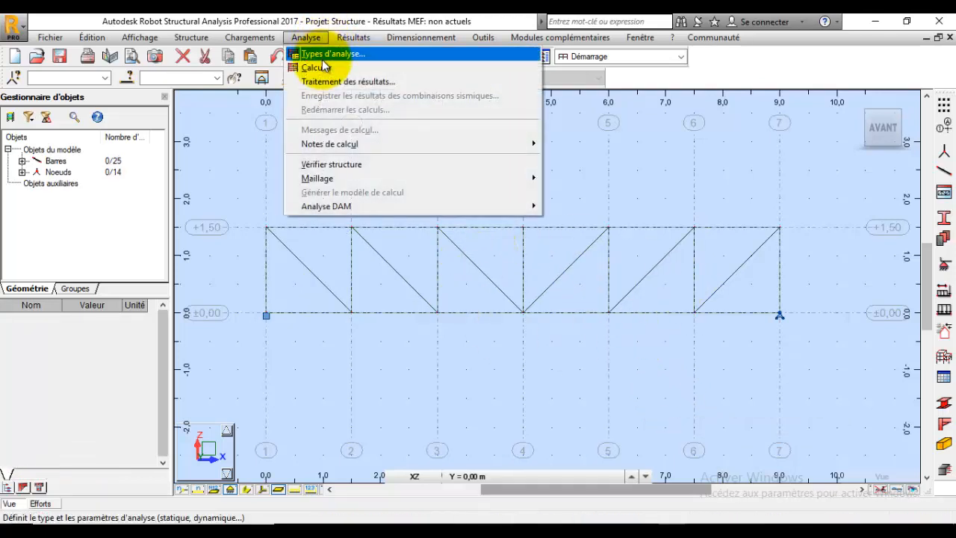
pyautogui.click(325, 69)
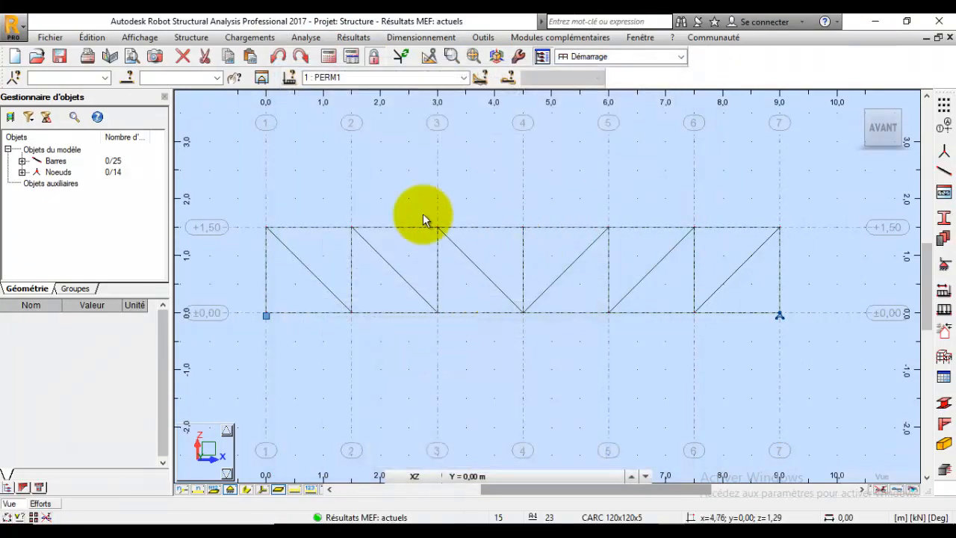
# Step: Select the remaining CARC 120x120x5 diagonals by section, bar list 20A22 29A31, and show them in the Efforts table
pyautogui.click(128, 77)
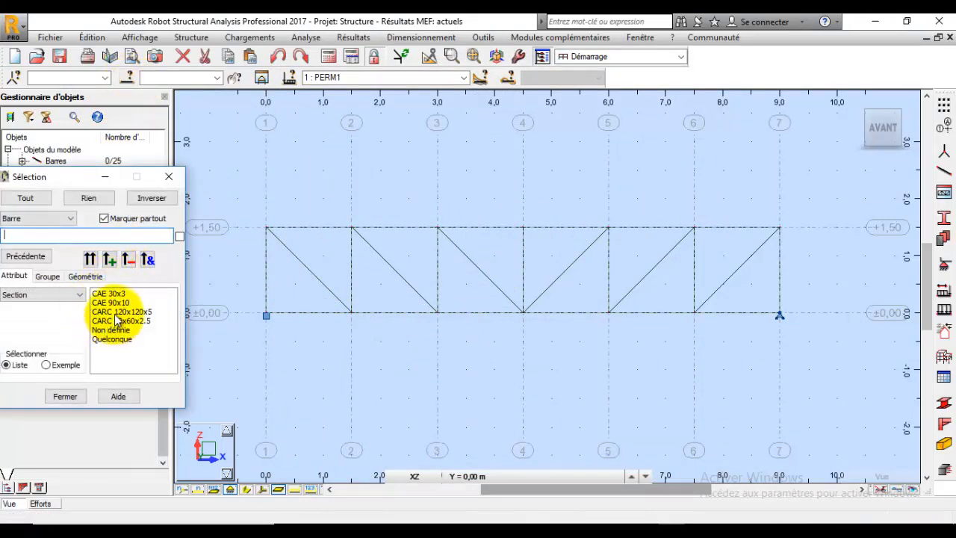
pyautogui.click(118, 311)
pyautogui.click(109, 258)
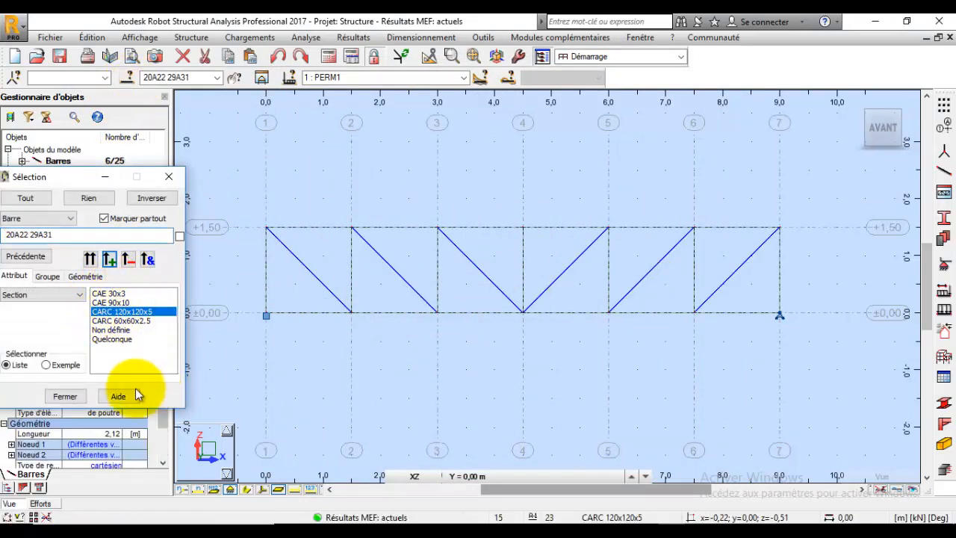
pyautogui.click(68, 396)
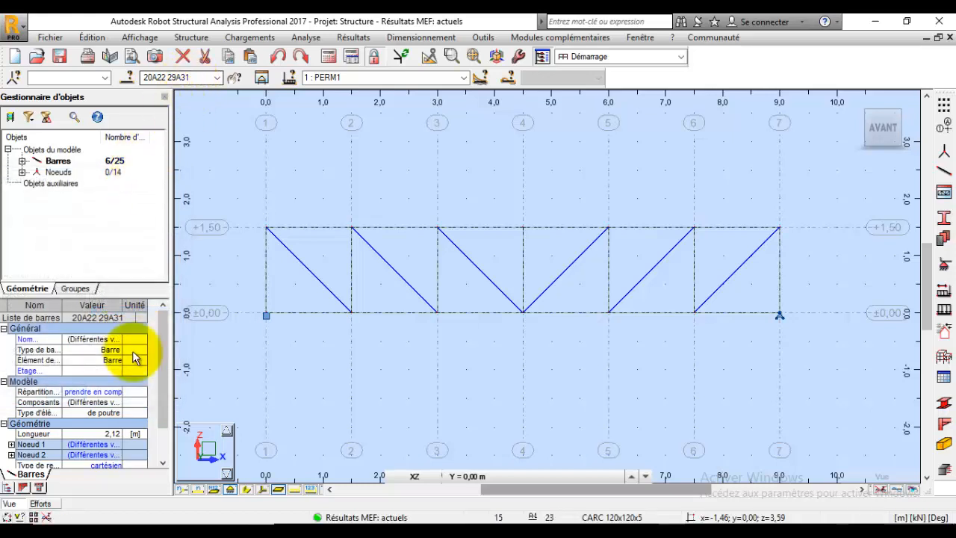
pyautogui.click(46, 506)
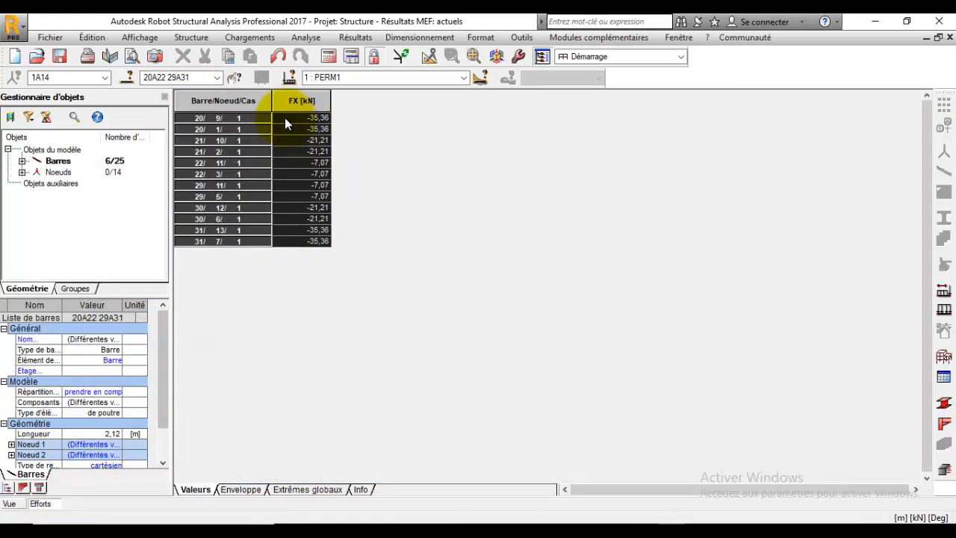
# Step: Examine the axial force FX in diagonals 20 to 22 and 29 to 31 in the Efforts table
pyautogui.click(195, 118)
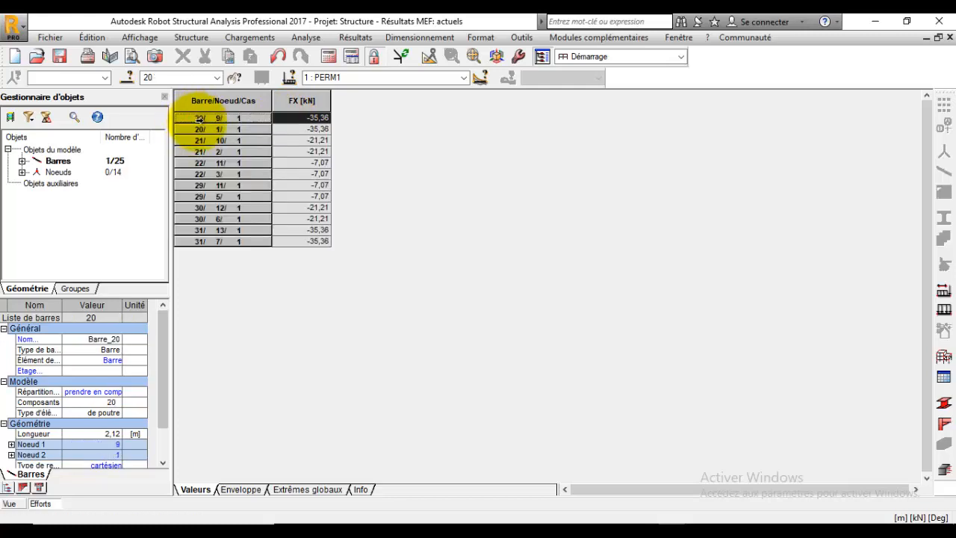
pyautogui.moveTo(195, 124); pyautogui.dragTo(217, 239)
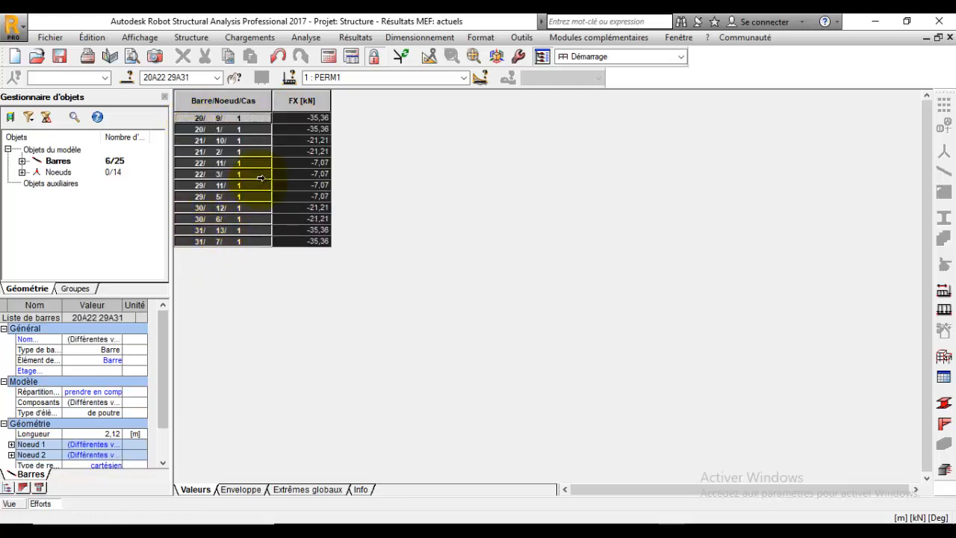
pyautogui.moveTo(220, 122); pyautogui.dragTo(225, 241)
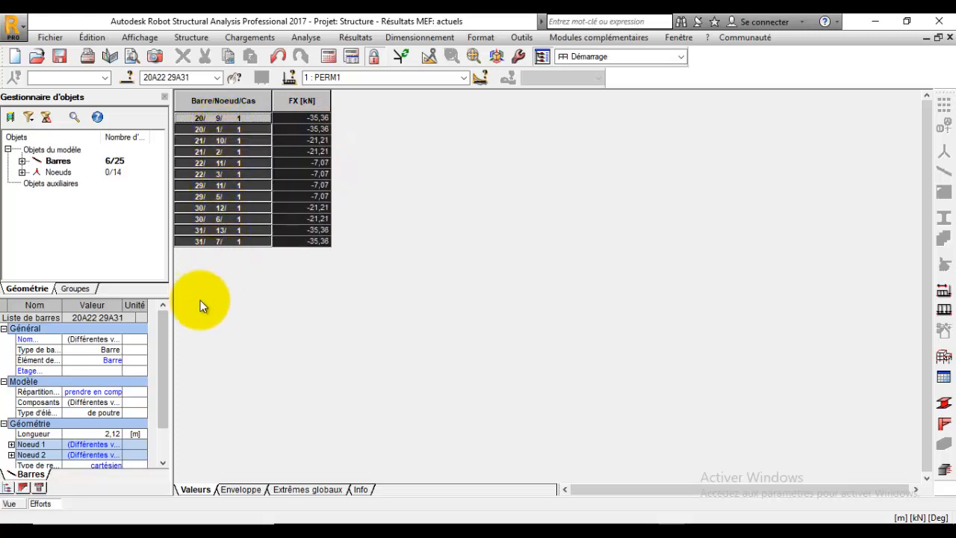
pyautogui.click(14, 505)
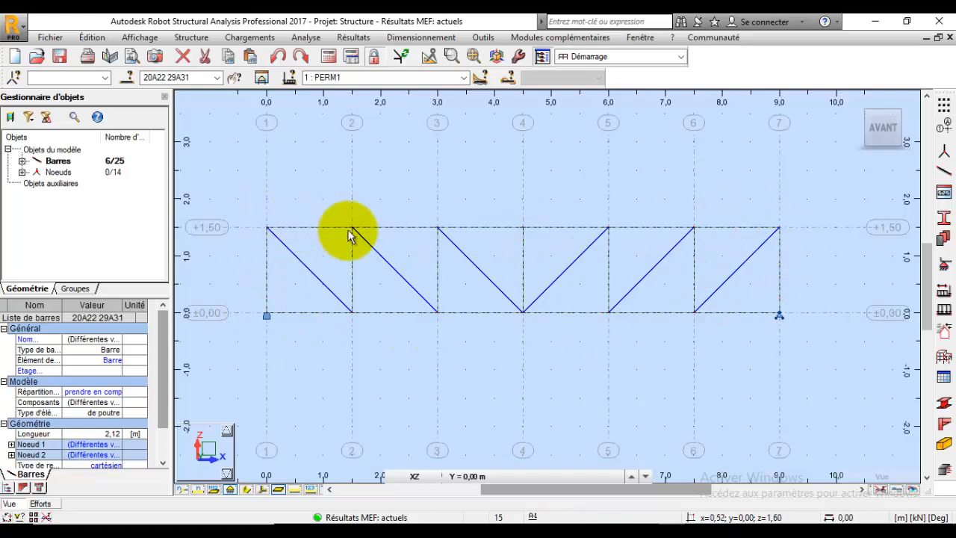
pyautogui.click(258, 195)
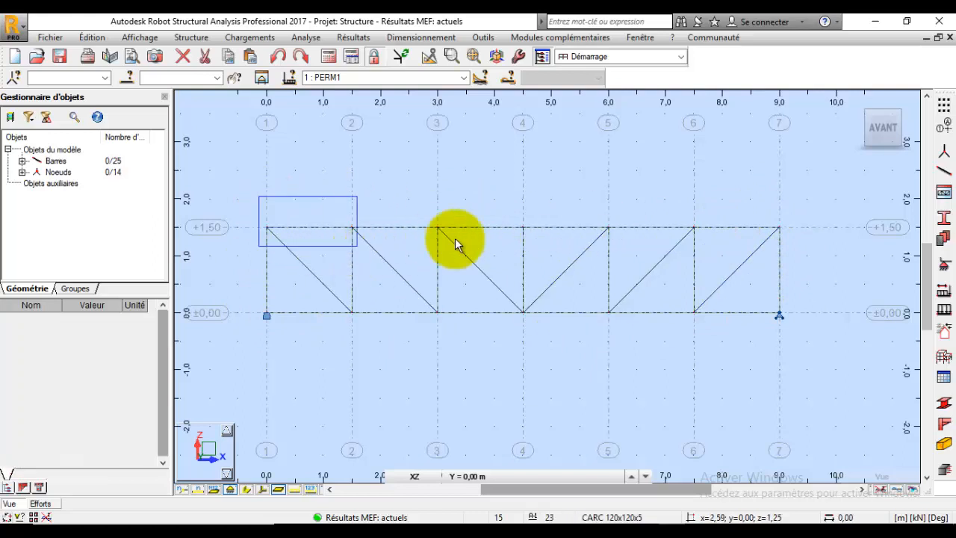
pyautogui.moveTo(455, 237); pyautogui.dragTo(794, 240)
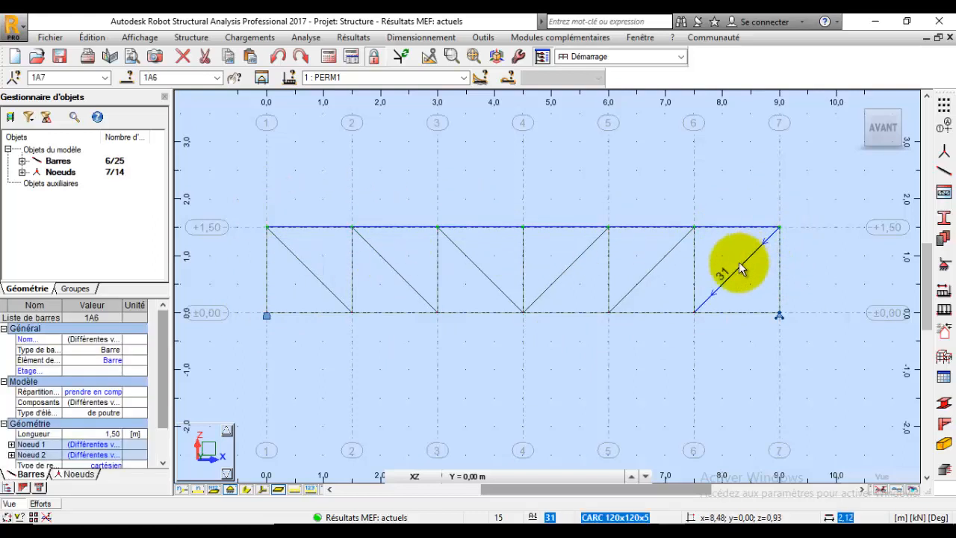
pyautogui.click(49, 505)
# Step: Select the top chord in the structure view and limit the Efforts table to its bar list 1A6
pyautogui.click(9, 505)
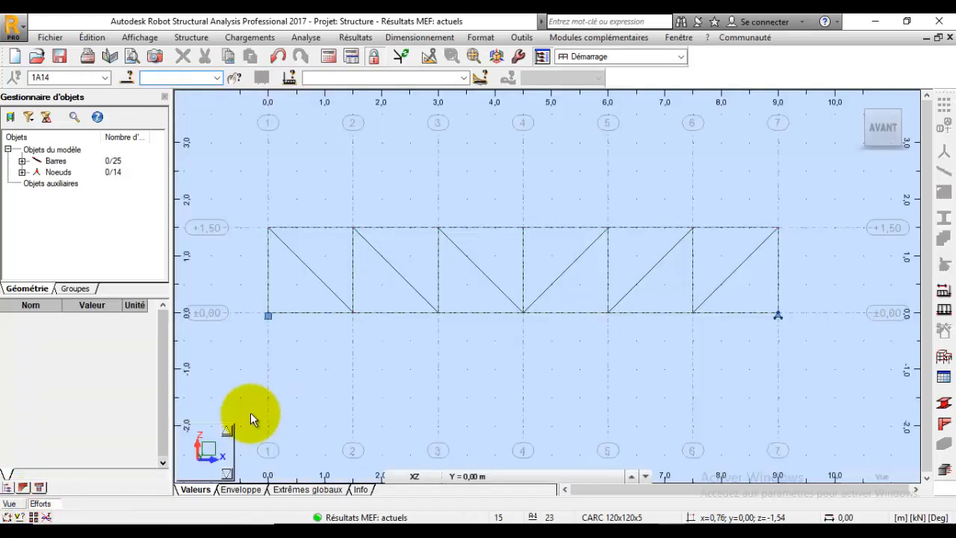
pyautogui.moveTo(248, 206); pyautogui.dragTo(803, 248)
pyautogui.moveTo(173, 78); pyautogui.dragTo(142, 81)
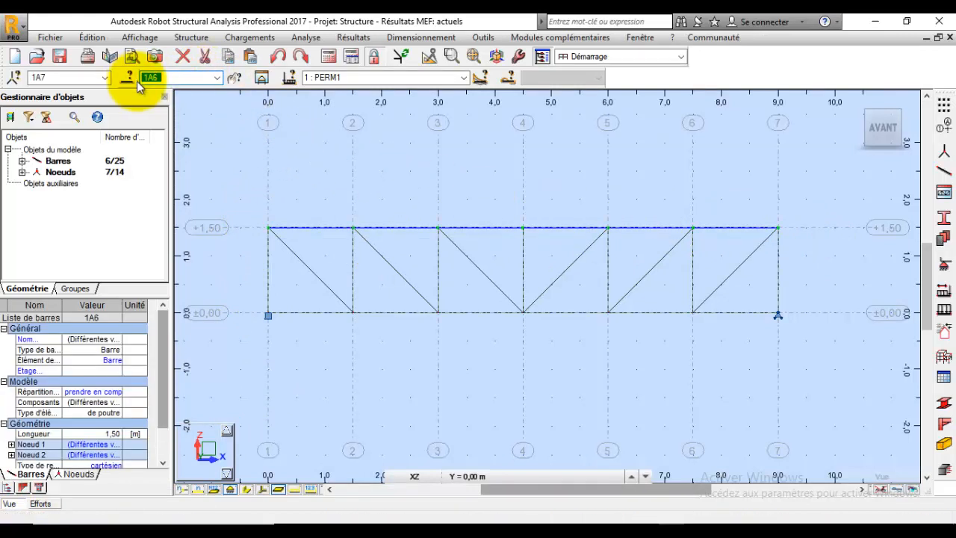
pyautogui.click(40, 503)
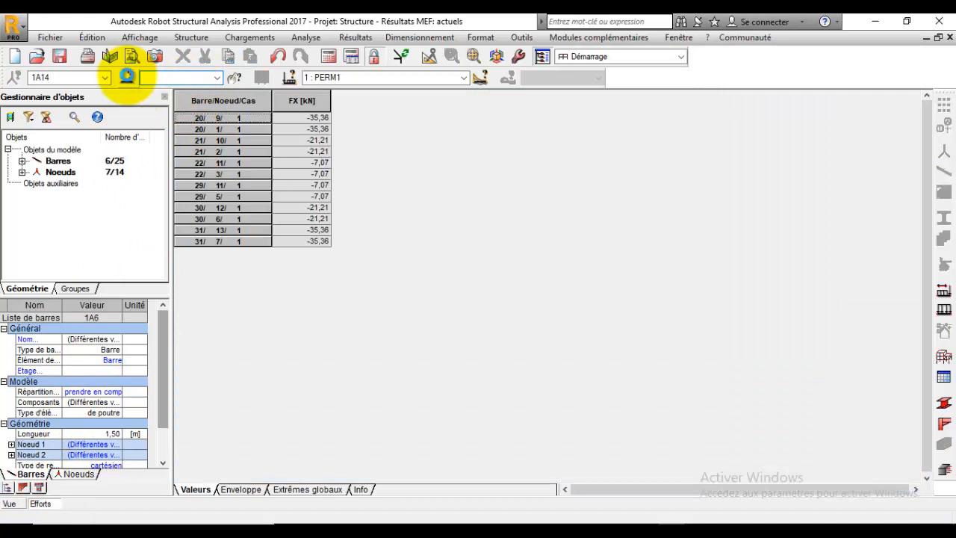
pyautogui.click(127, 76)
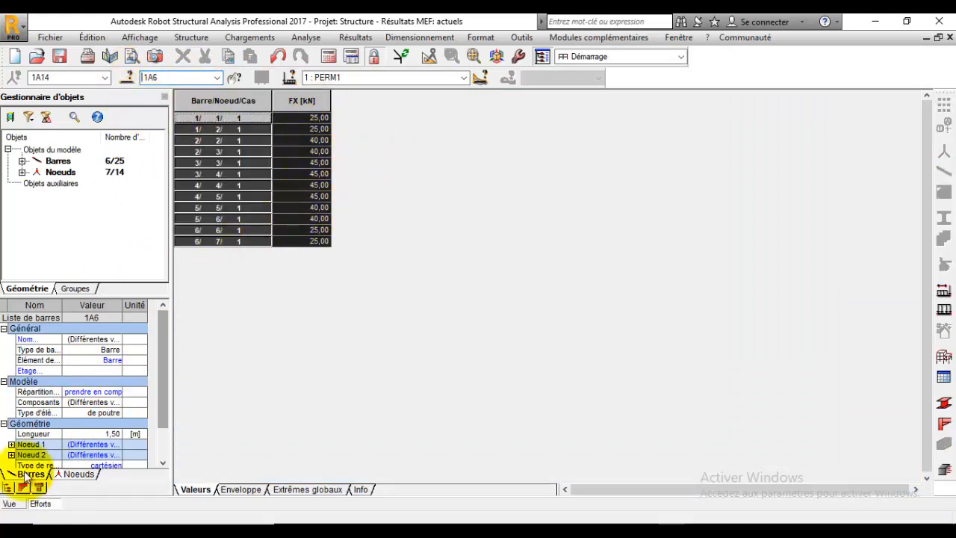
# Step: Select the bottom chord in the structure view and limit the Efforts table to its bar list 7A12
pyautogui.click(16, 503)
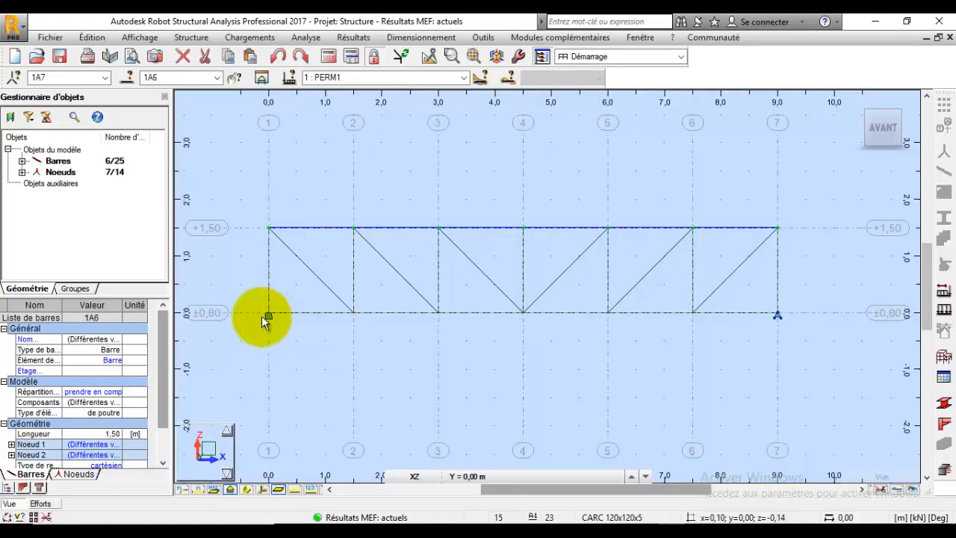
pyautogui.moveTo(243, 303); pyautogui.dragTo(818, 349)
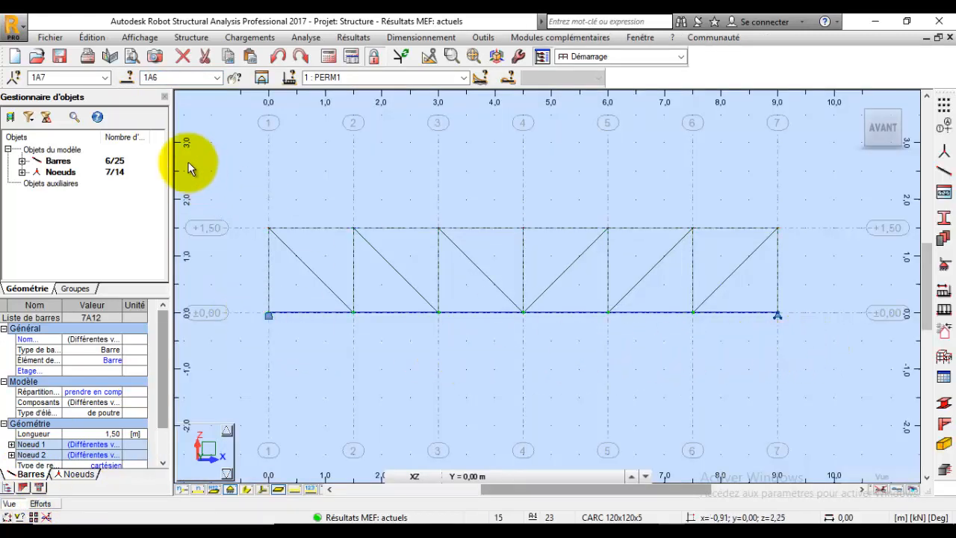
pyautogui.click(160, 77)
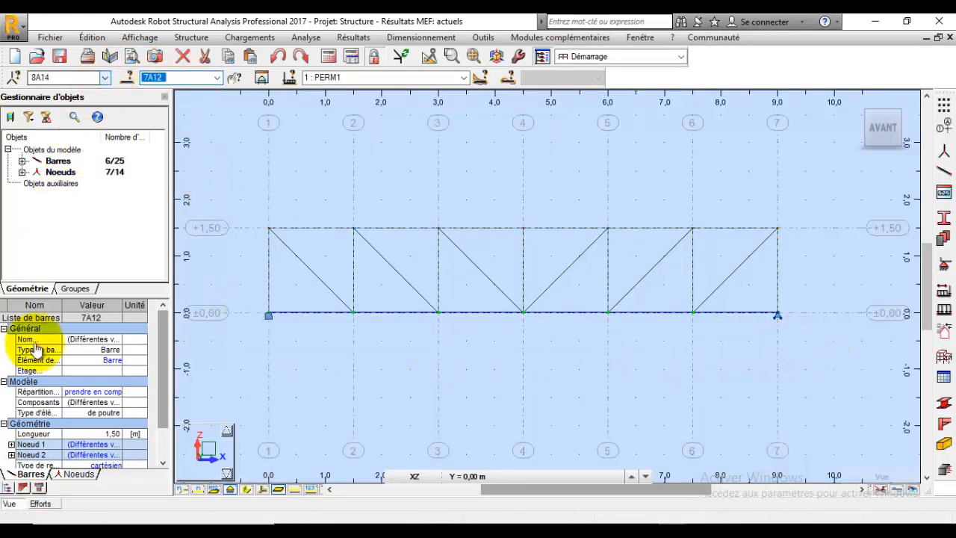
pyautogui.click(41, 503)
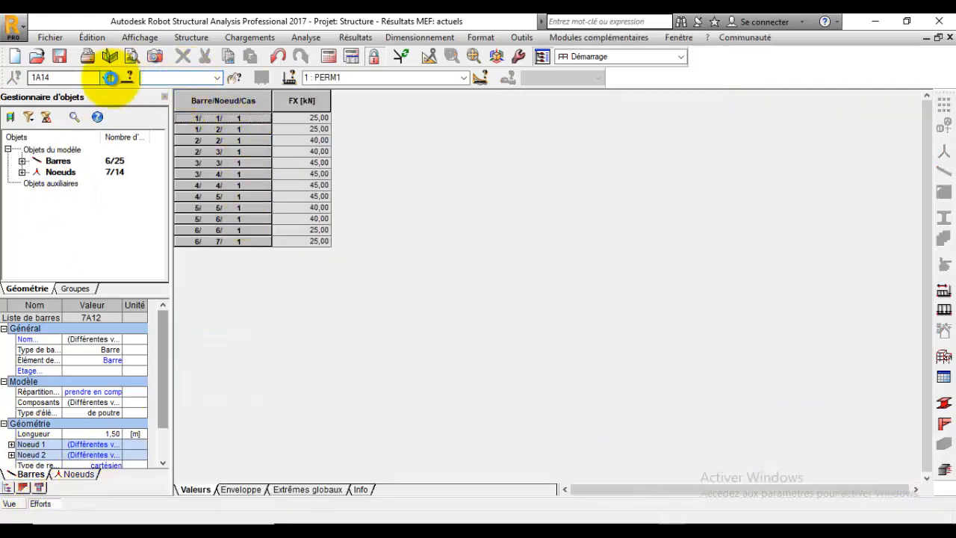
pyautogui.click(110, 78)
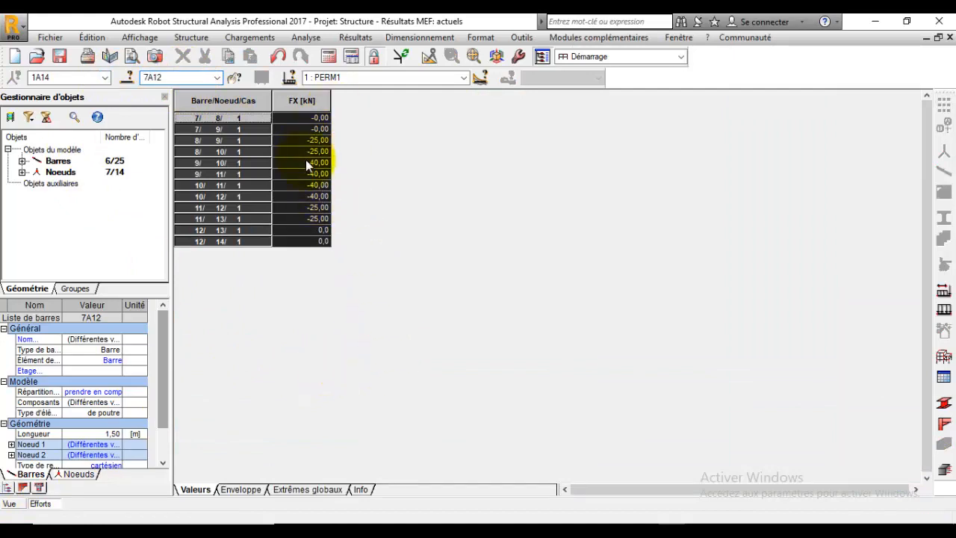
# Step: Replace the bottom chord selection in the structure view with the CARC 60x60x2.5 verticals, selected by section
pyautogui.click(12, 504)
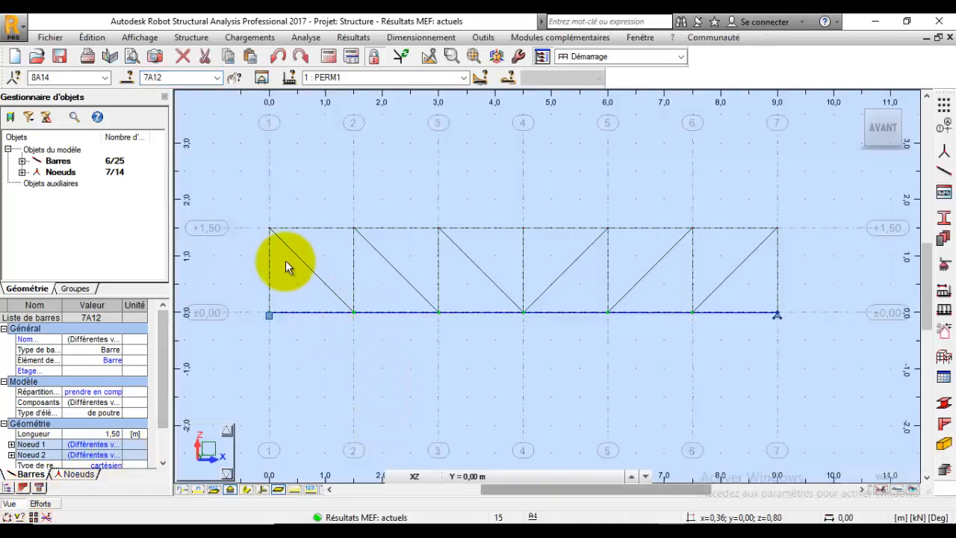
pyautogui.click(129, 77)
pyautogui.click(123, 320)
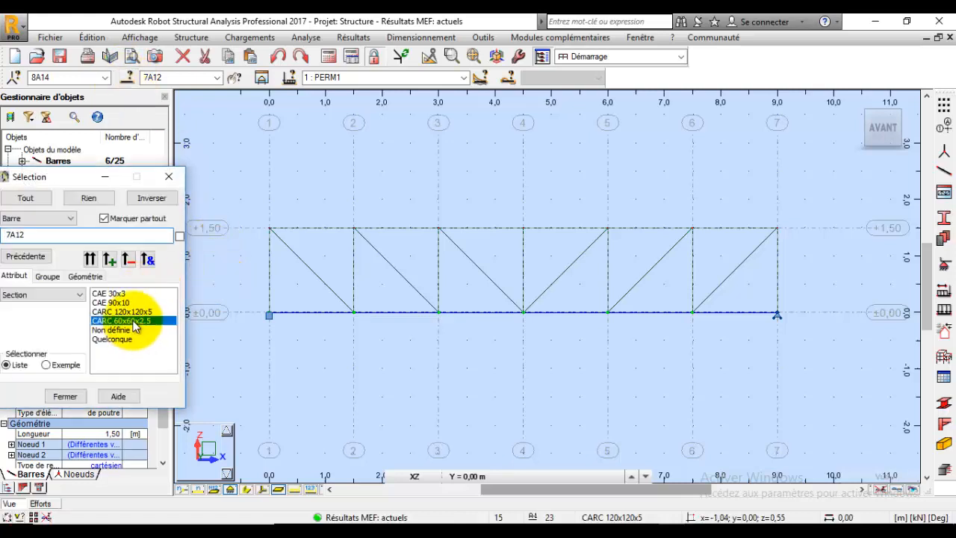
pyautogui.click(110, 259)
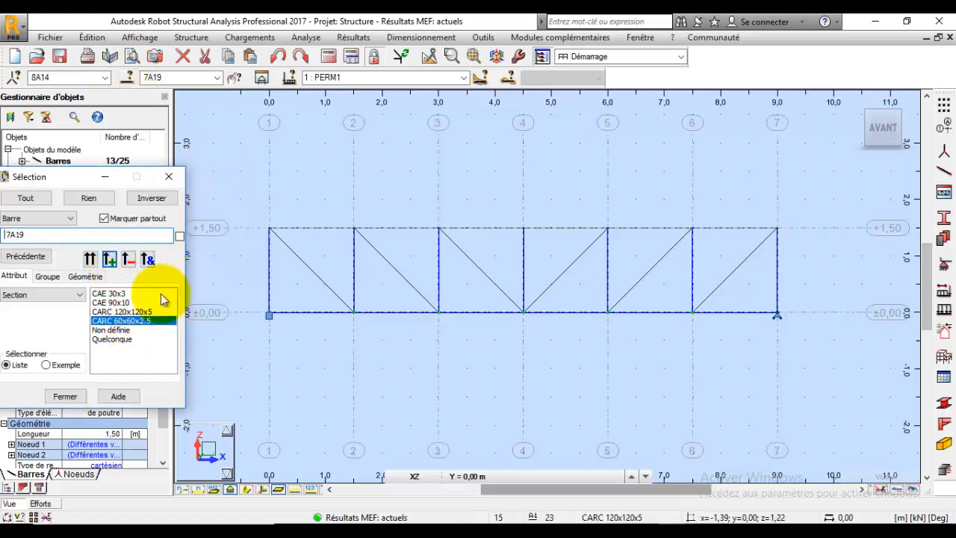
pyautogui.click(129, 259)
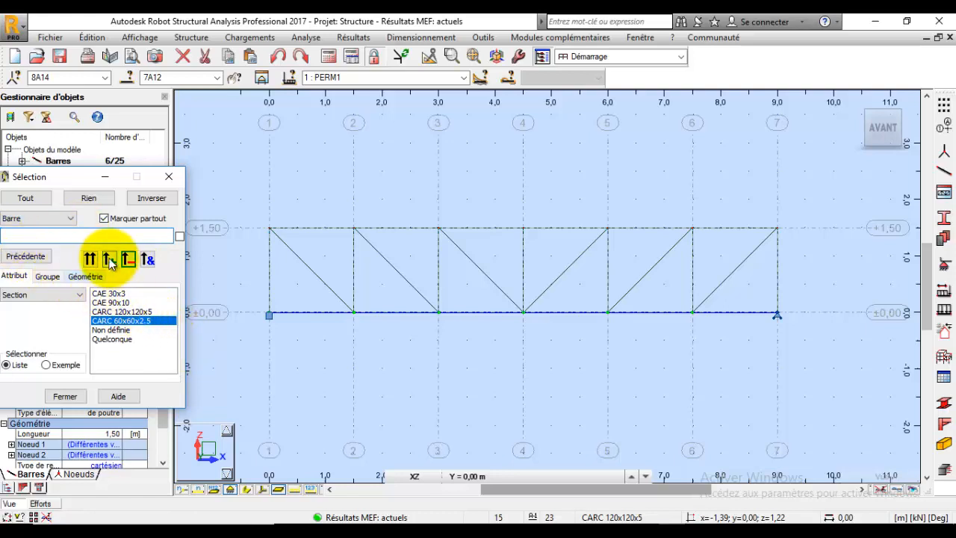
pyautogui.click(142, 258)
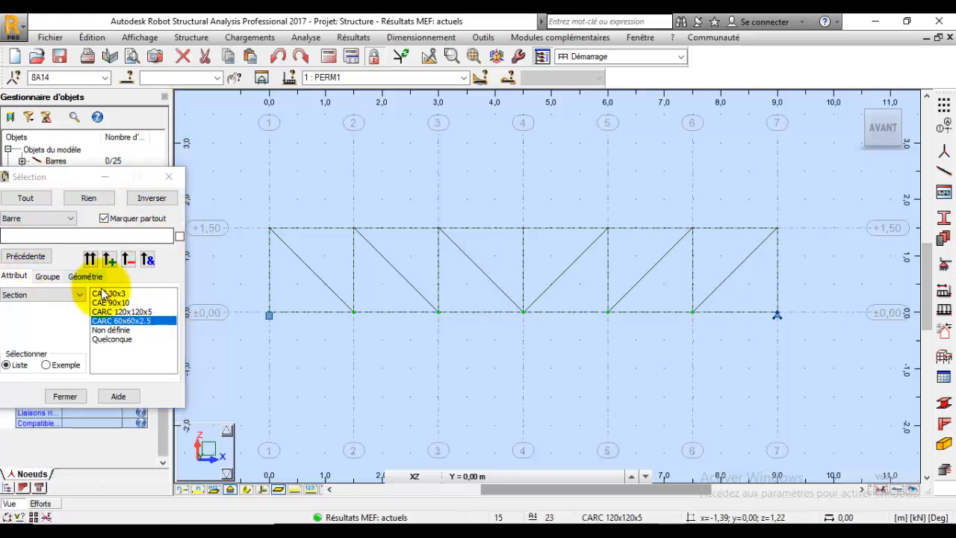
pyautogui.click(113, 259)
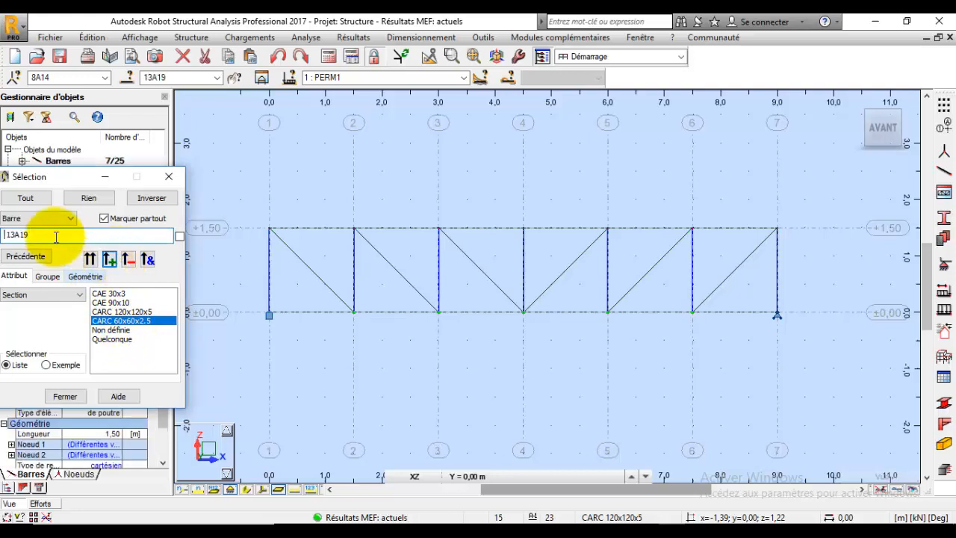
# Step: Limit the Efforts table to the verticals' bar list 13A19 and close the bar selection dialog
pyautogui.click(51, 501)
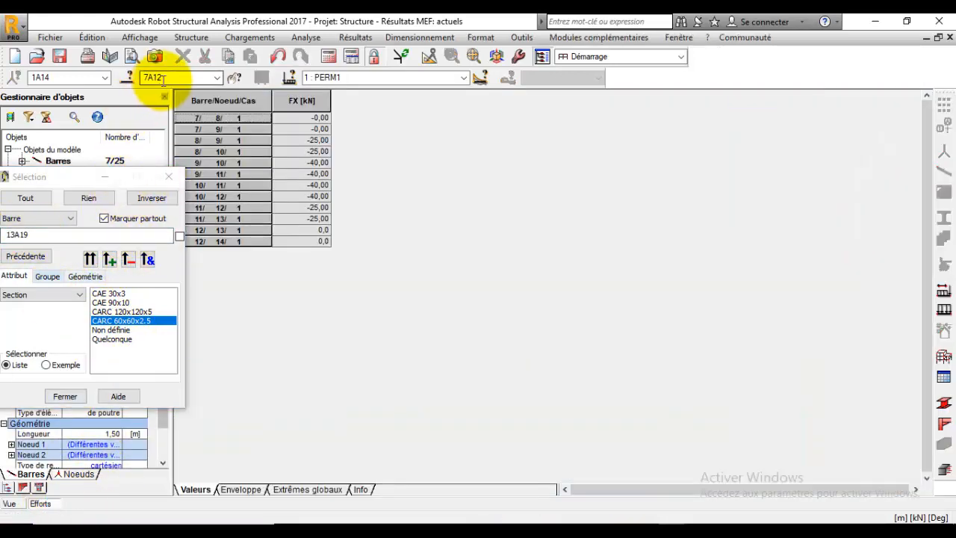
pyautogui.moveTo(166, 79); pyautogui.dragTo(125, 80)
pyautogui.write('13A19')
pyautogui.click(128, 76)
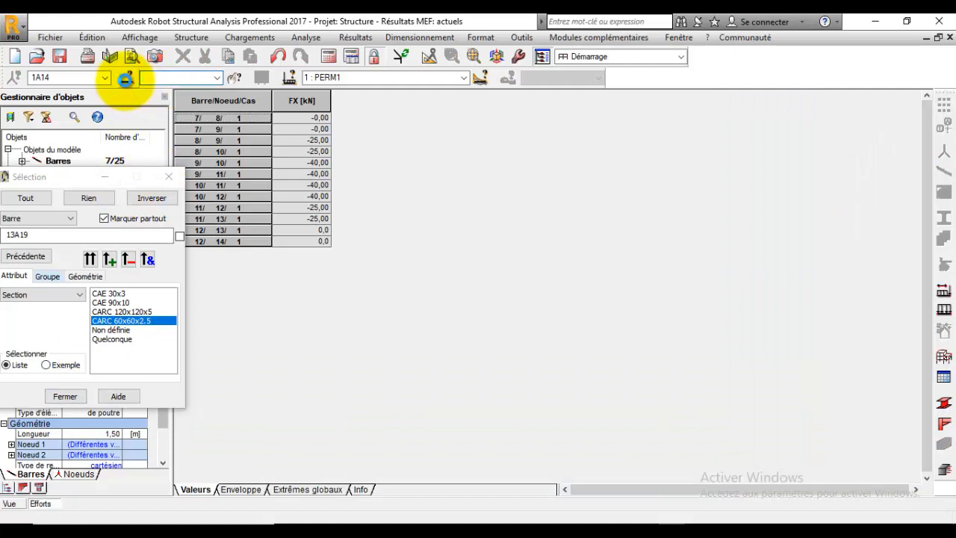
pyautogui.click(169, 177)
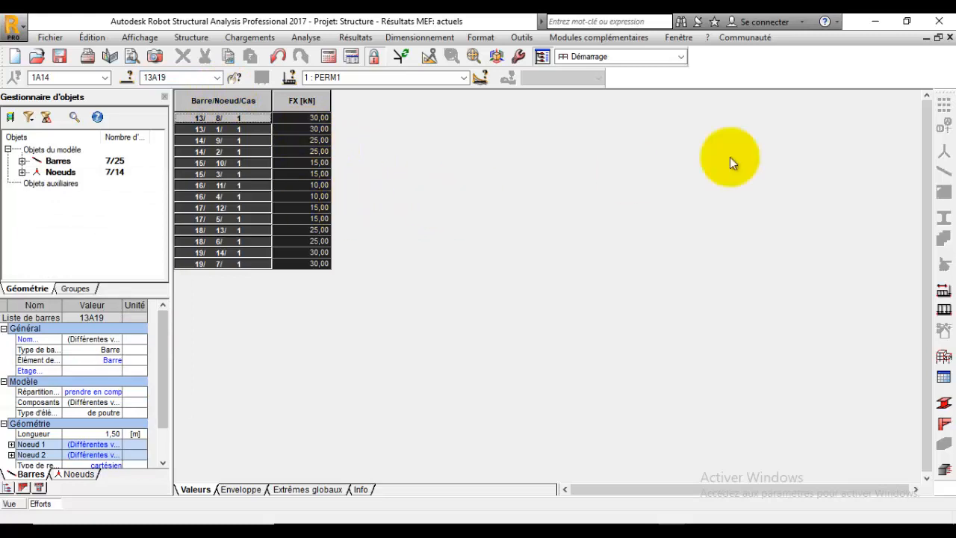
# Step: Close the Efforts table, deselect the verticals and open the steel bar design environment
pyautogui.click(948, 38)
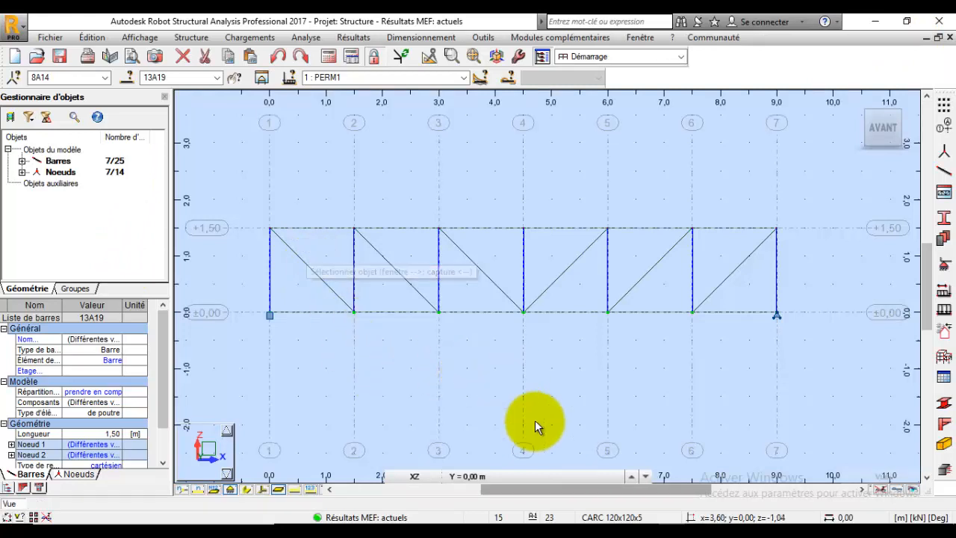
pyautogui.click(565, 386)
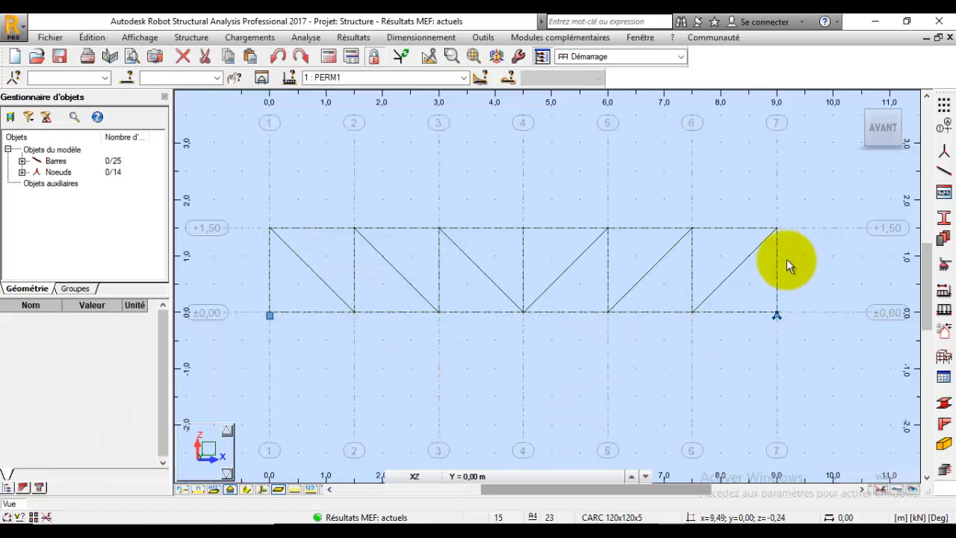
pyautogui.click(418, 37)
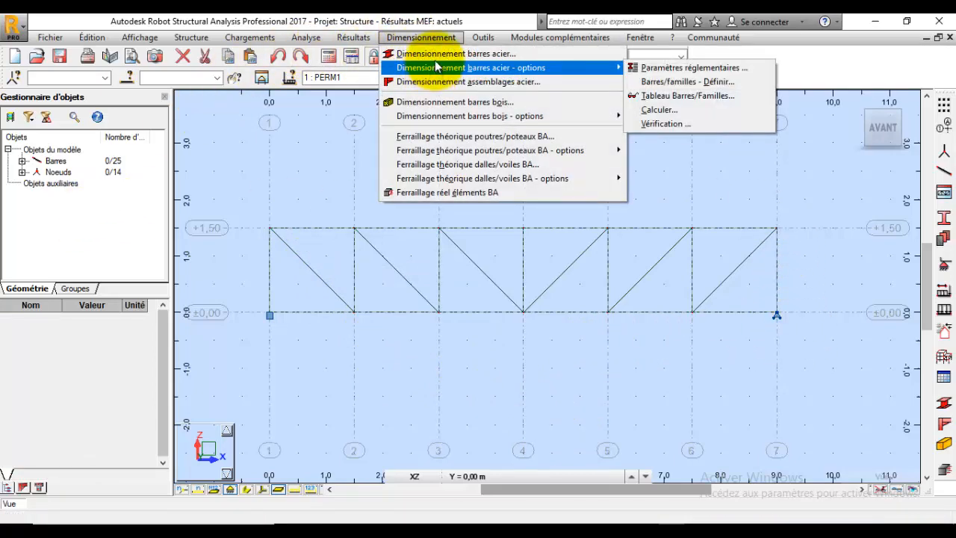
pyautogui.click(439, 53)
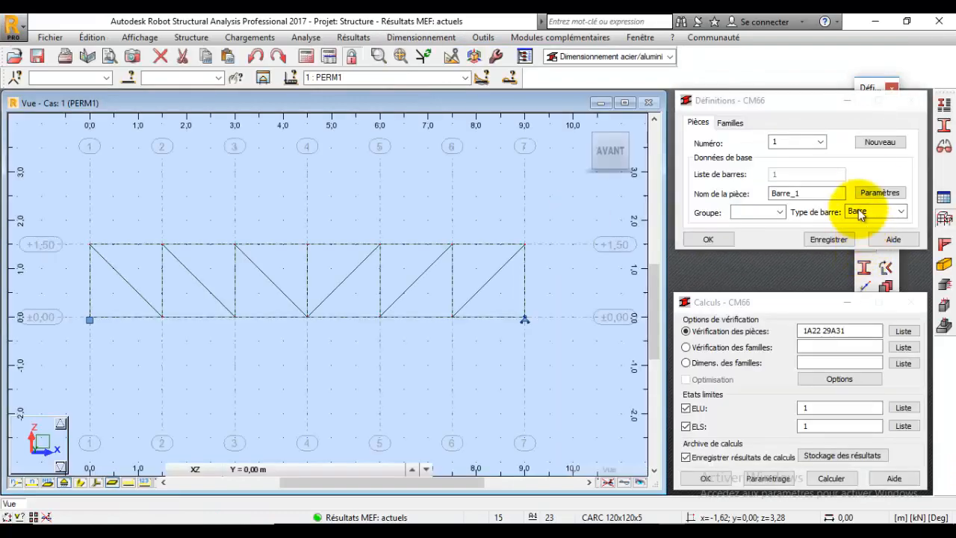
# Step: Start a new CM66 bar type from the parameters of member 1 and name it Barres Comprimées
pyautogui.click(878, 192)
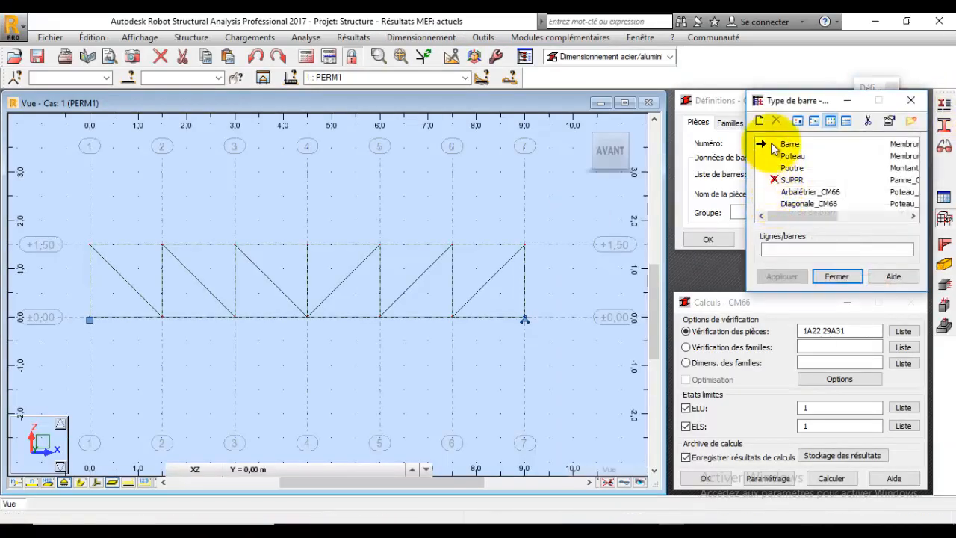
pyautogui.moveTo(794, 100); pyautogui.dragTo(698, 115)
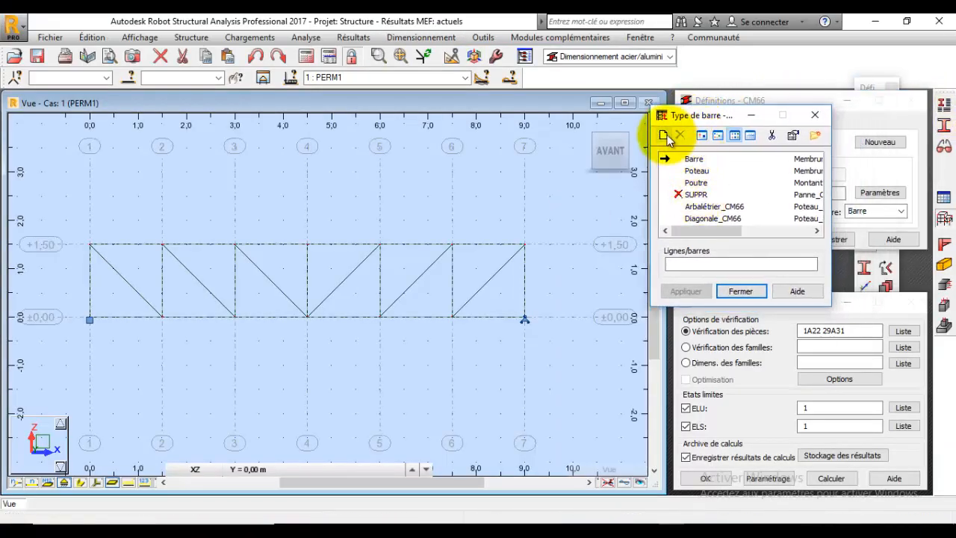
pyautogui.click(663, 135)
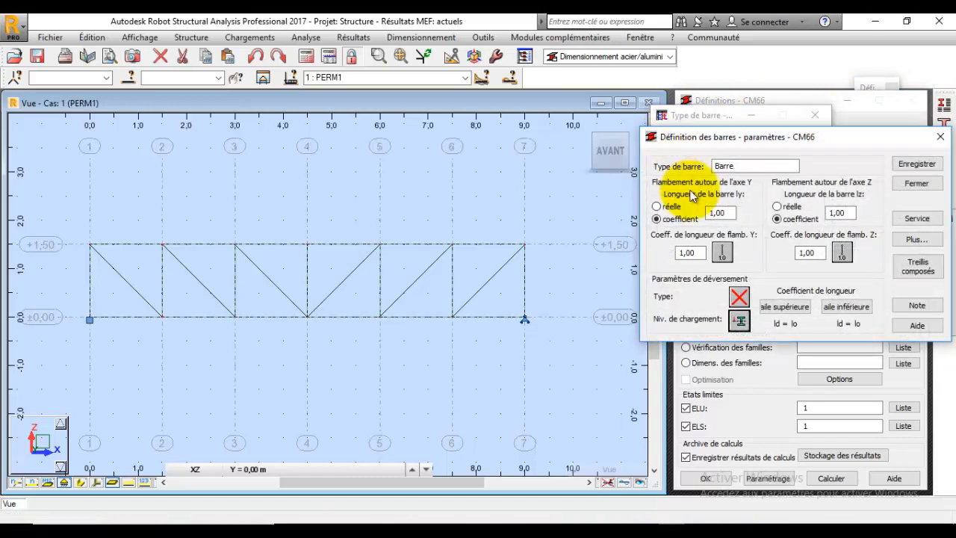
pyautogui.click(747, 163)
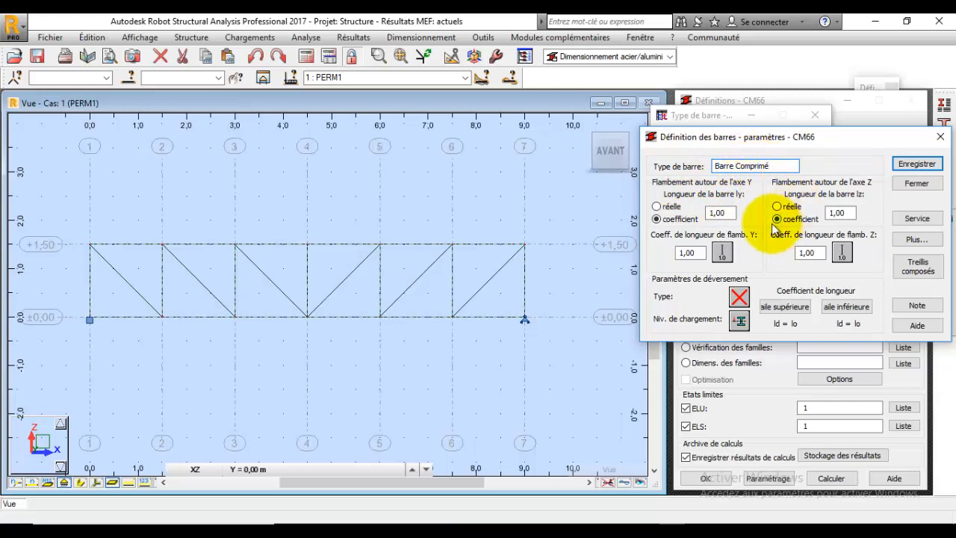
pyautogui.write('s')
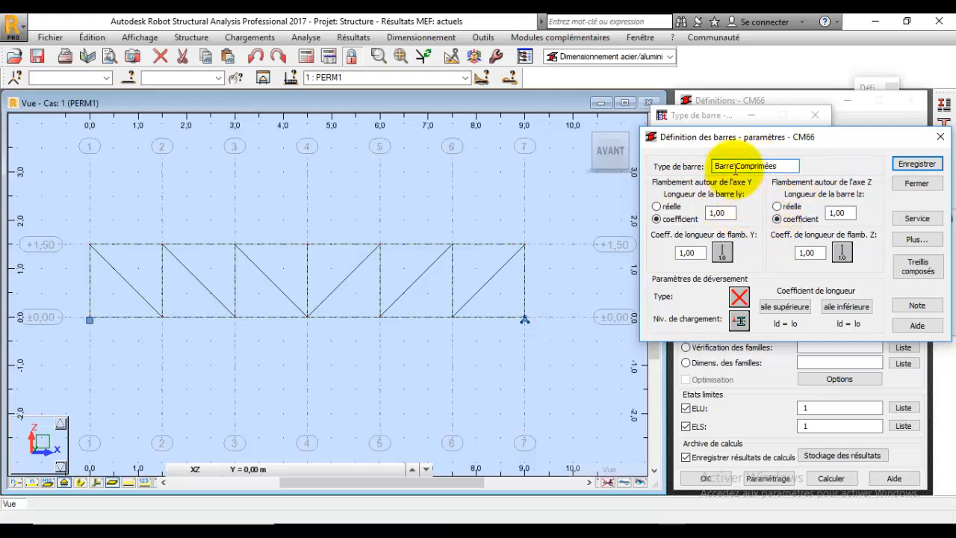
pyautogui.write('s')
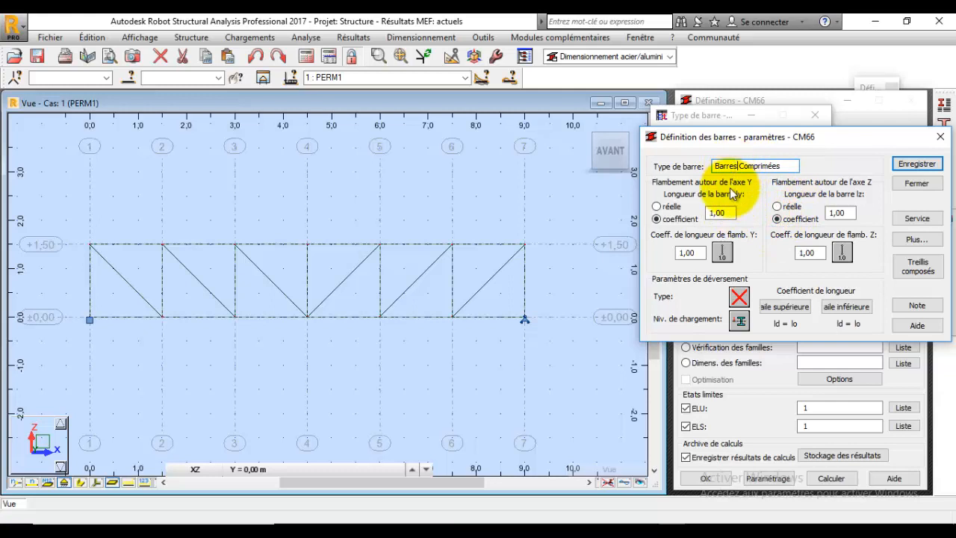
# Step: Accept the 1.0 buckling condition about both the Y and Z axes for Barres Comprimées
pyautogui.click(722, 253)
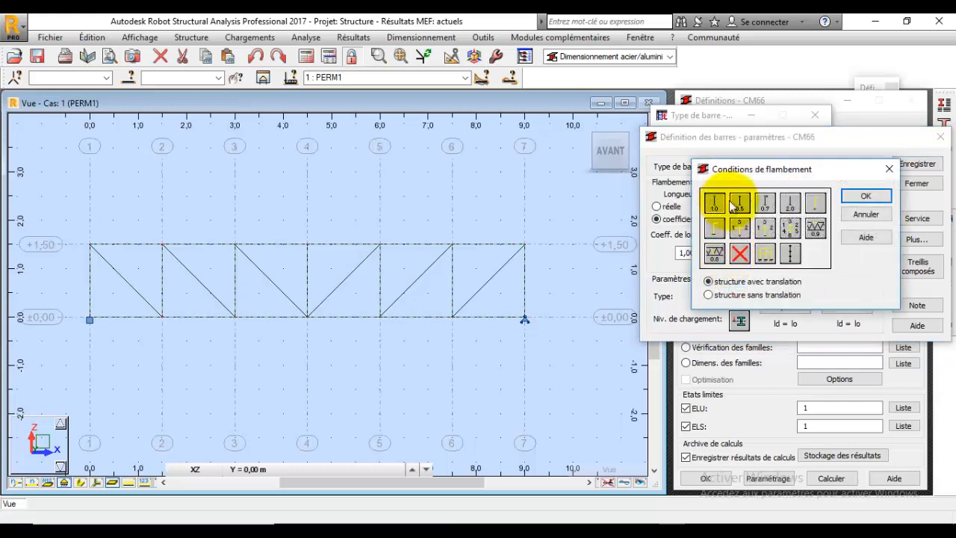
pyautogui.click(865, 195)
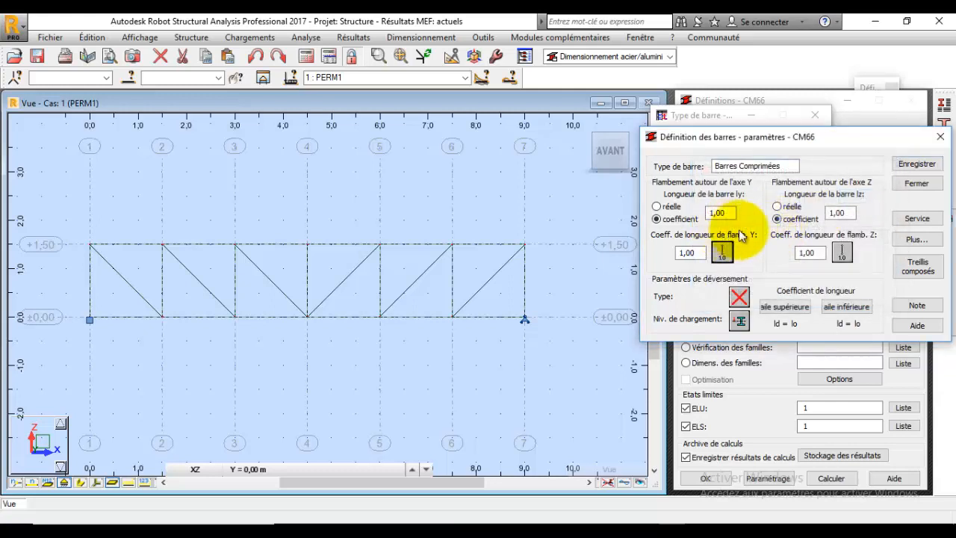
pyautogui.click(842, 252)
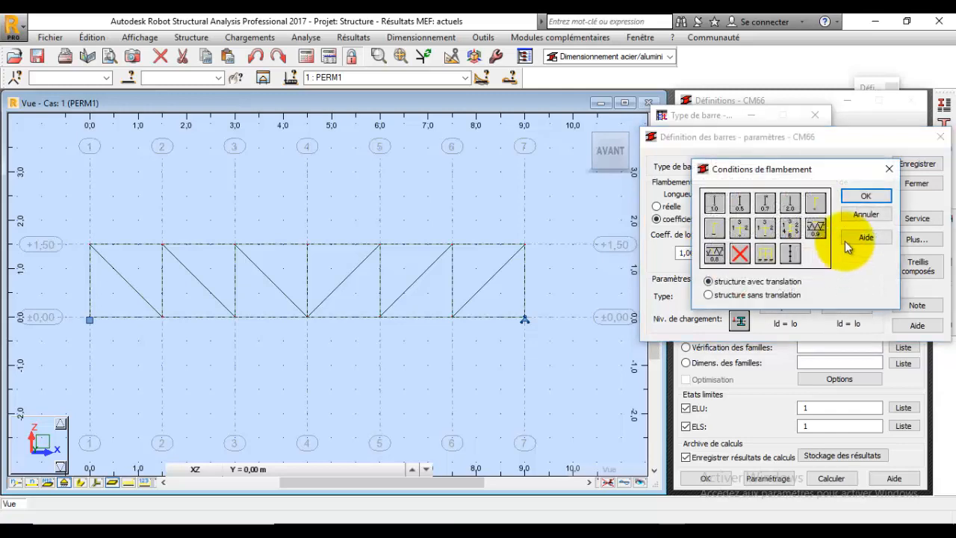
pyautogui.click(862, 199)
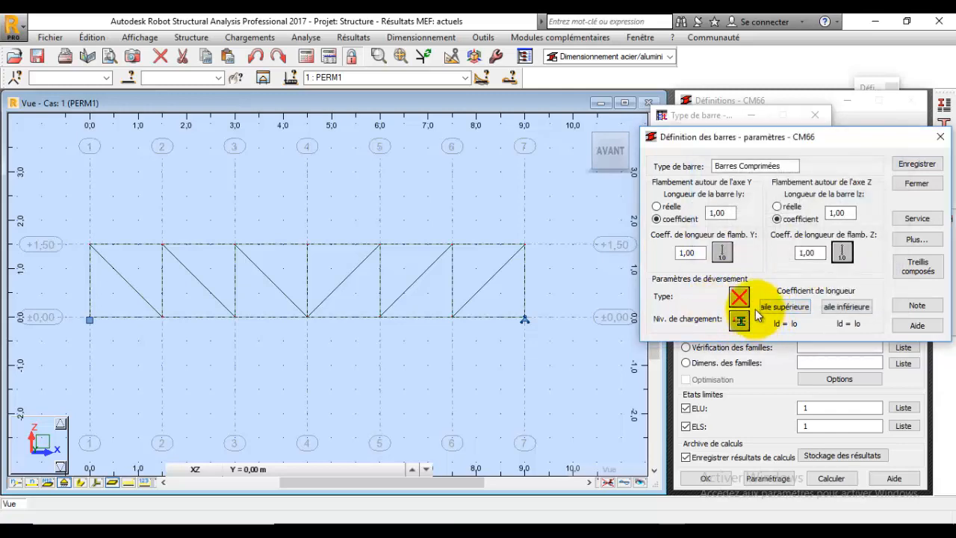
# Step: Enable the node displacement limits X=L/150 and Y=L/150 for Barres Comprimées and save the bar type
pyautogui.click(916, 218)
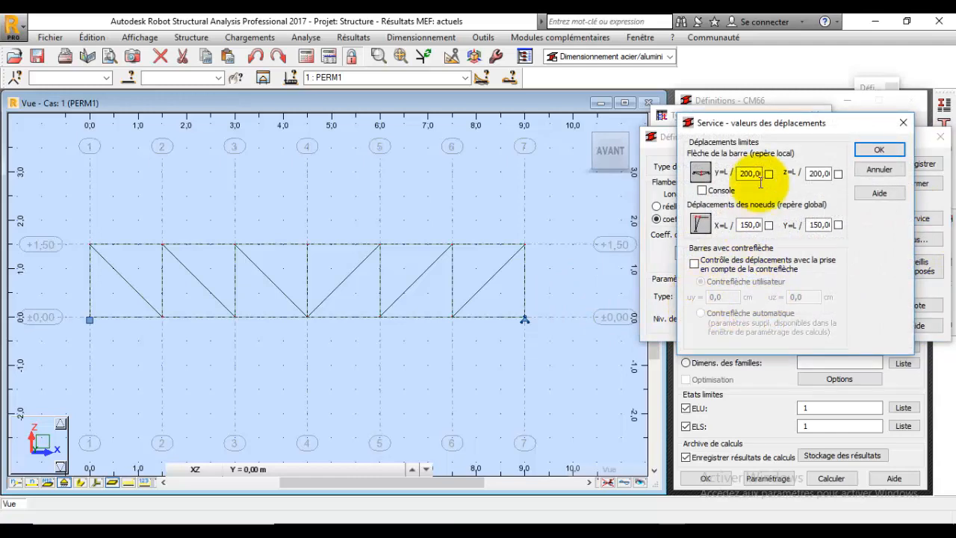
pyautogui.moveTo(764, 124); pyautogui.dragTo(808, 160)
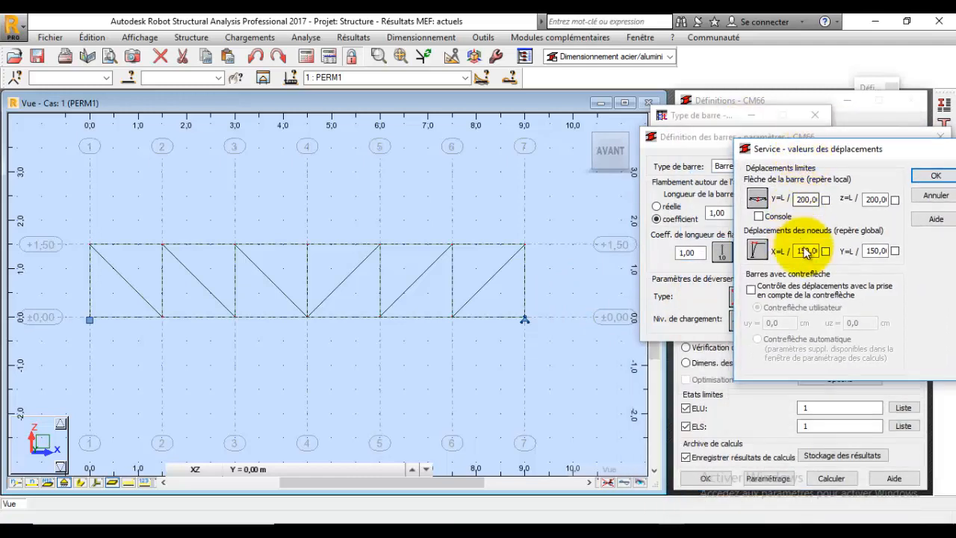
pyautogui.click(825, 251)
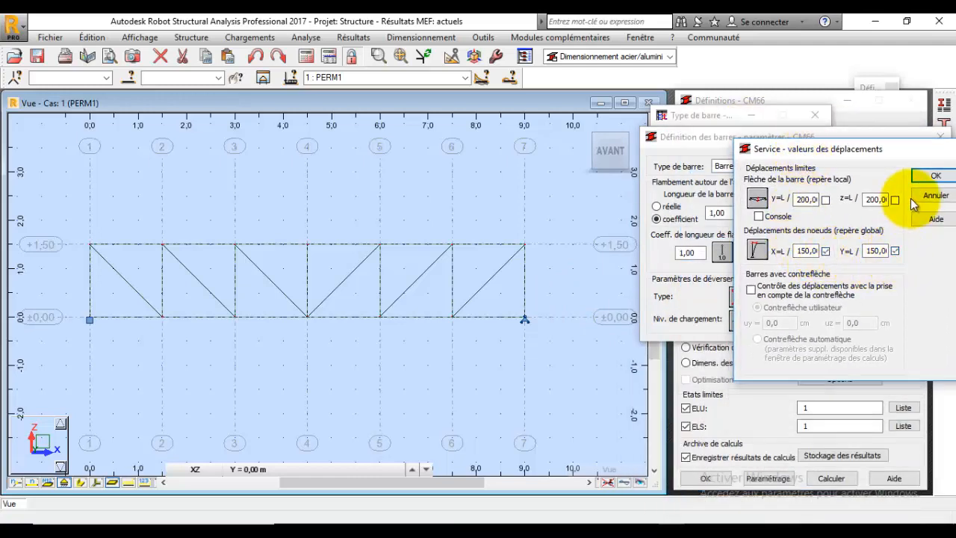
pyautogui.click(934, 176)
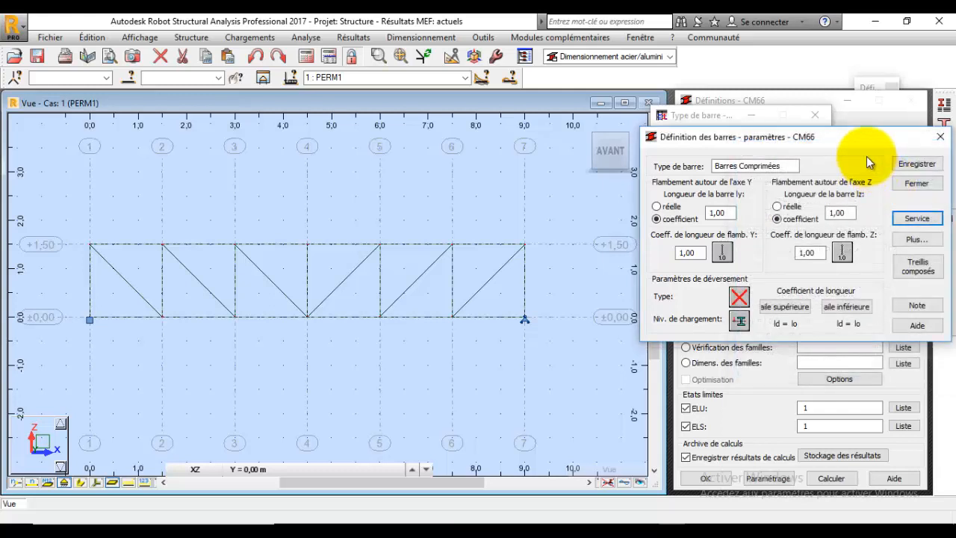
pyautogui.click(916, 164)
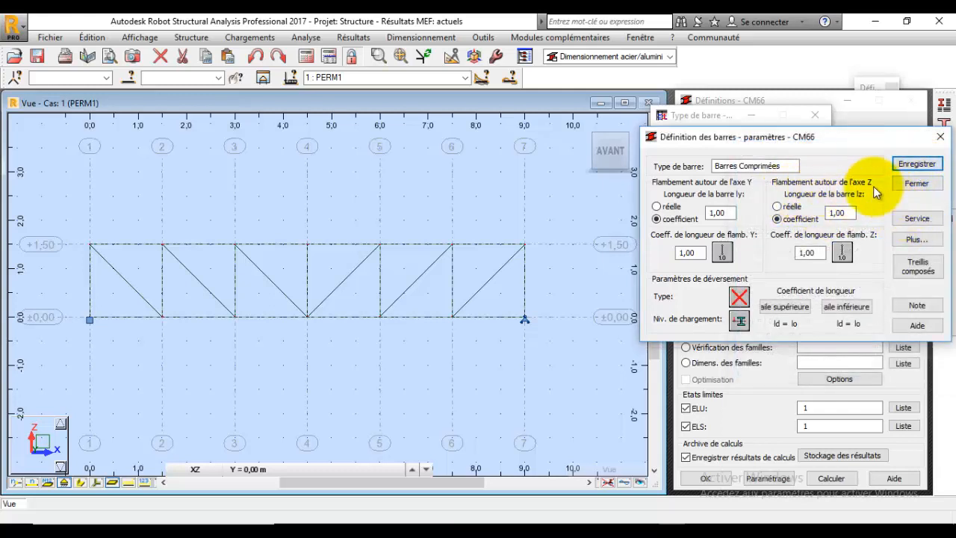
# Step: Rename the bar type definition as Barres tendus and set its buckling condition to none about both the Y and Z axes
pyautogui.moveTo(784, 166); pyautogui.dragTo(745, 166)
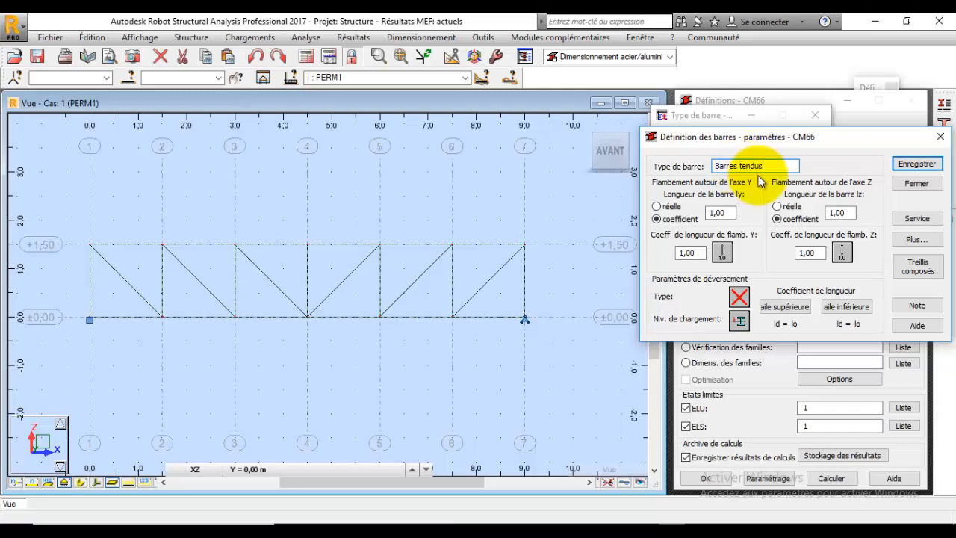
pyautogui.click(722, 252)
pyautogui.click(739, 254)
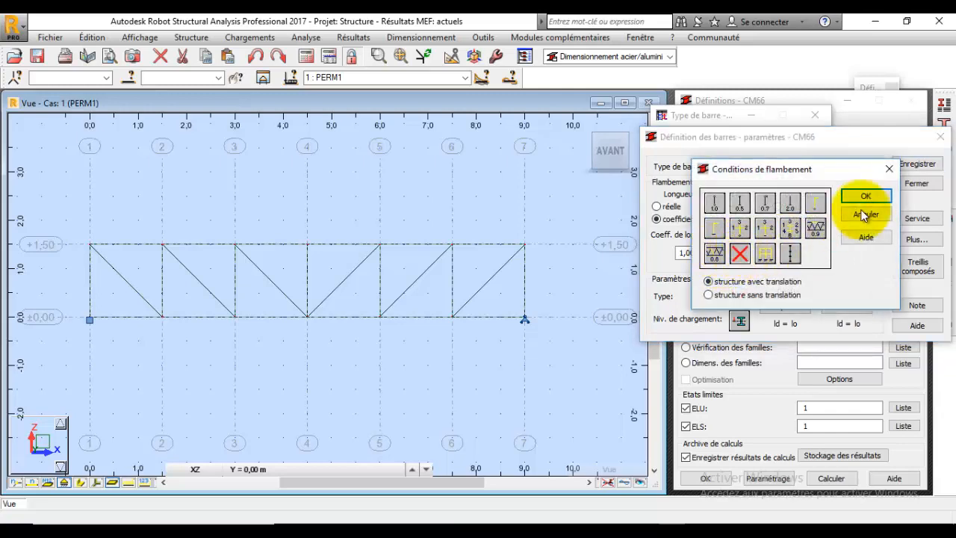
pyautogui.click(870, 197)
pyautogui.click(844, 254)
pyautogui.click(739, 254)
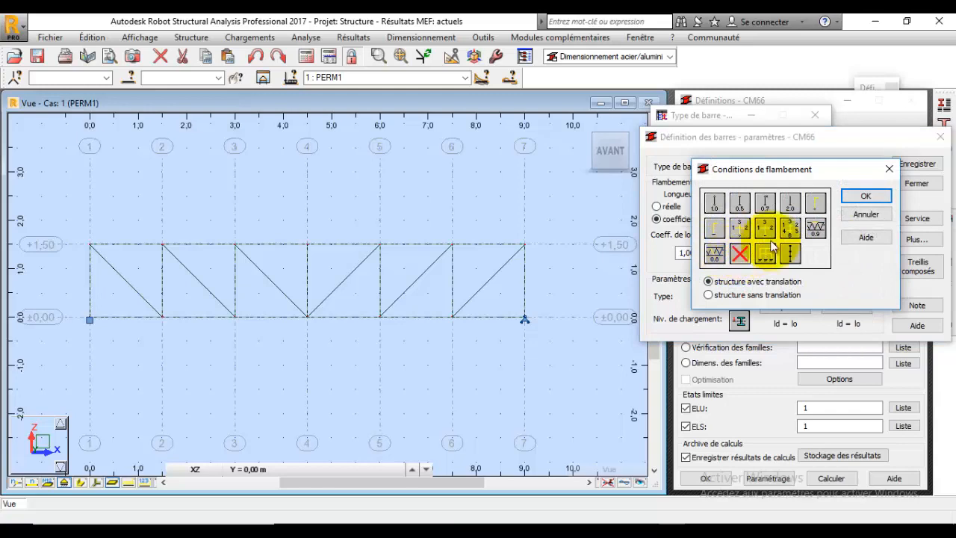
pyautogui.click(866, 196)
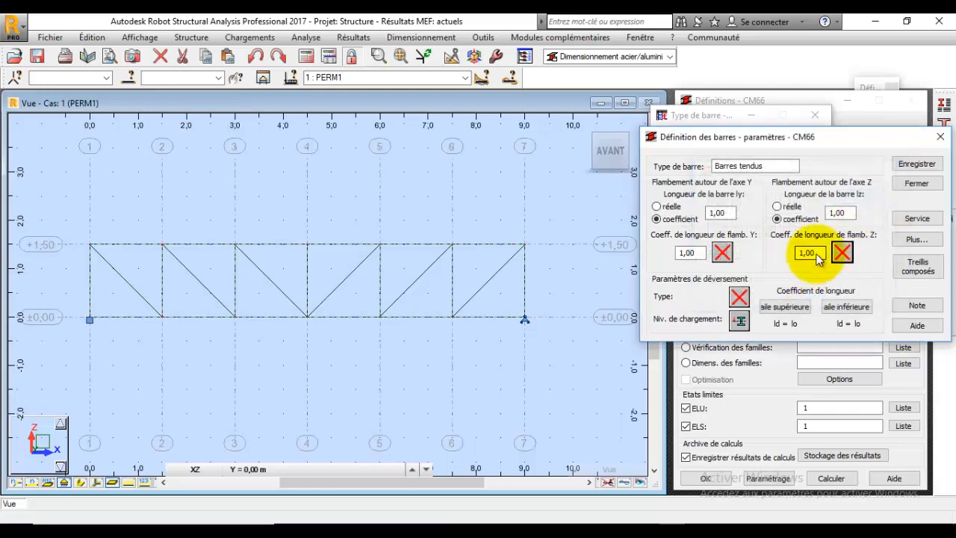
# Step: Accept the service displacement settings for Barres tendus, save the bar type and close its parameters
pyautogui.click(904, 221)
pyautogui.click(877, 150)
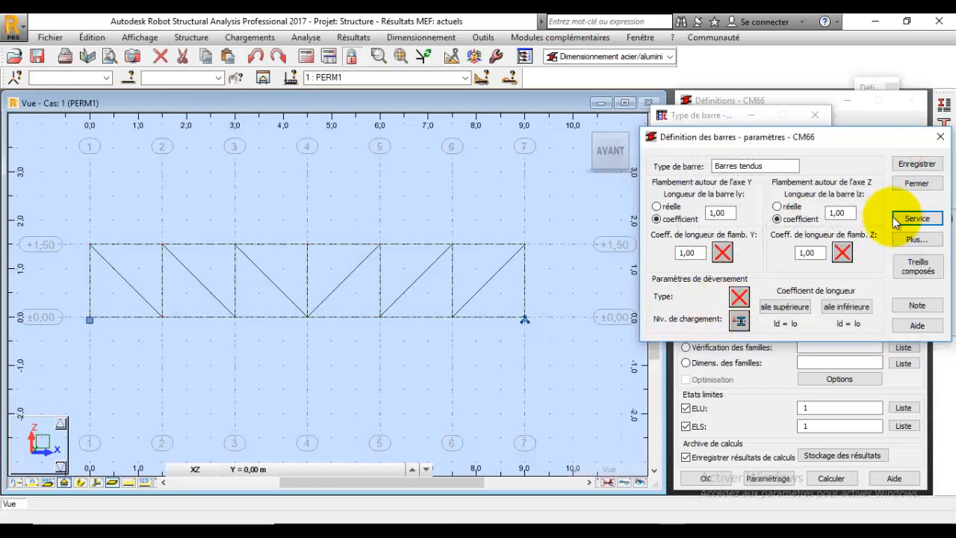
pyautogui.click(910, 167)
pyautogui.click(915, 184)
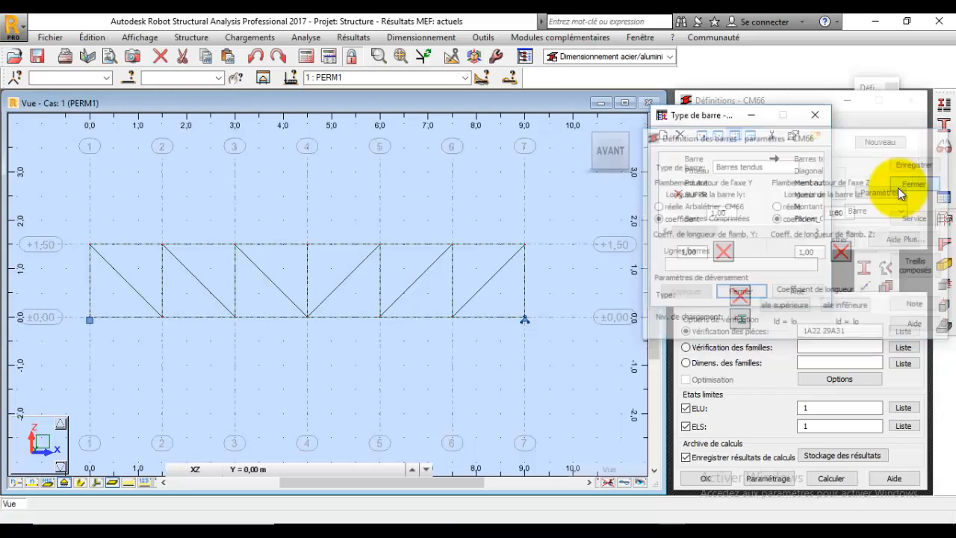
# Step: Assign the Barres Comprimées type to the CAE 30x3 and CARC 60x60x2.5 bars, list 1A6 13A19
pyautogui.click(131, 76)
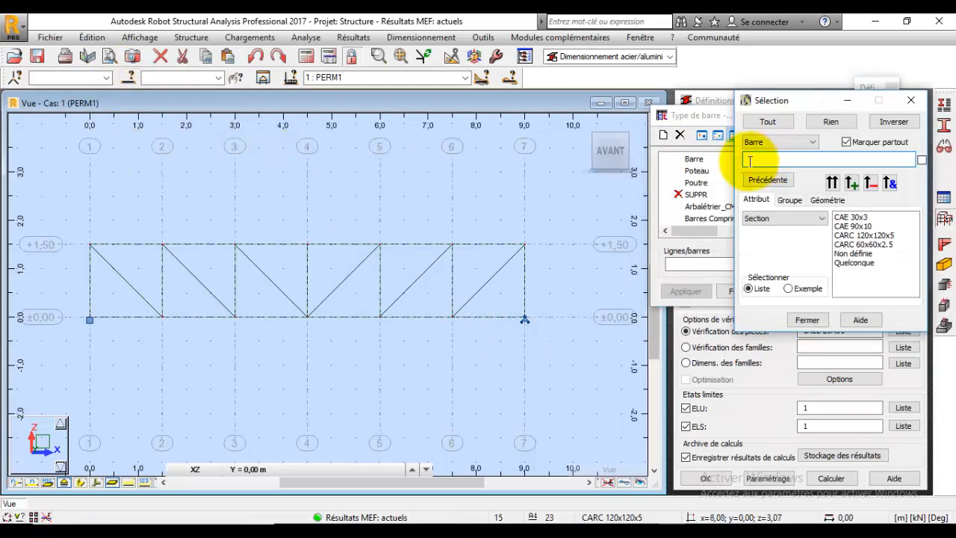
pyautogui.click(854, 217)
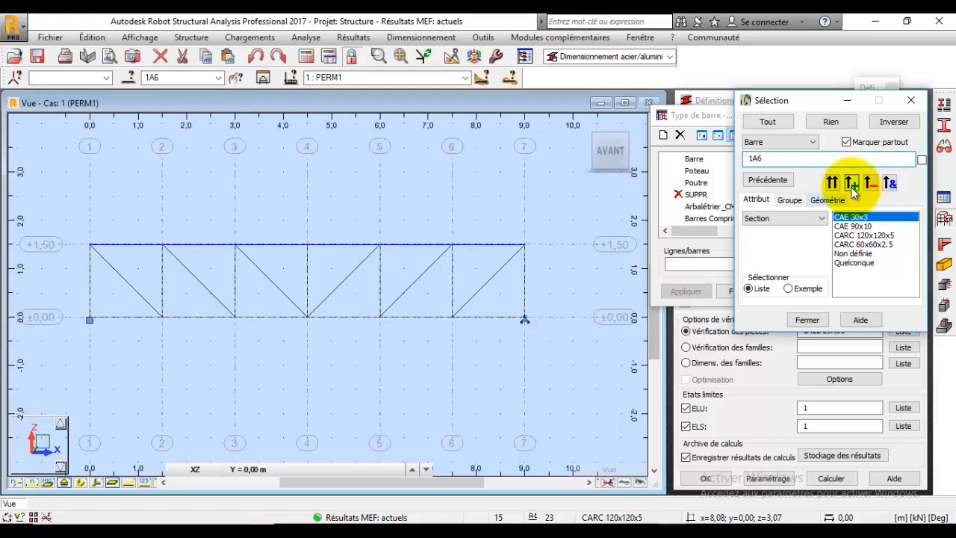
pyautogui.click(862, 244)
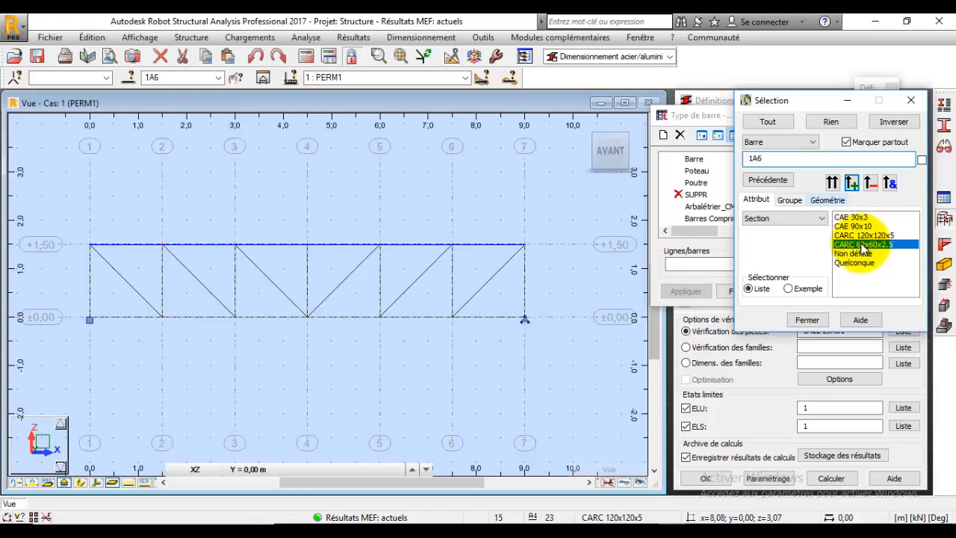
pyautogui.click(851, 184)
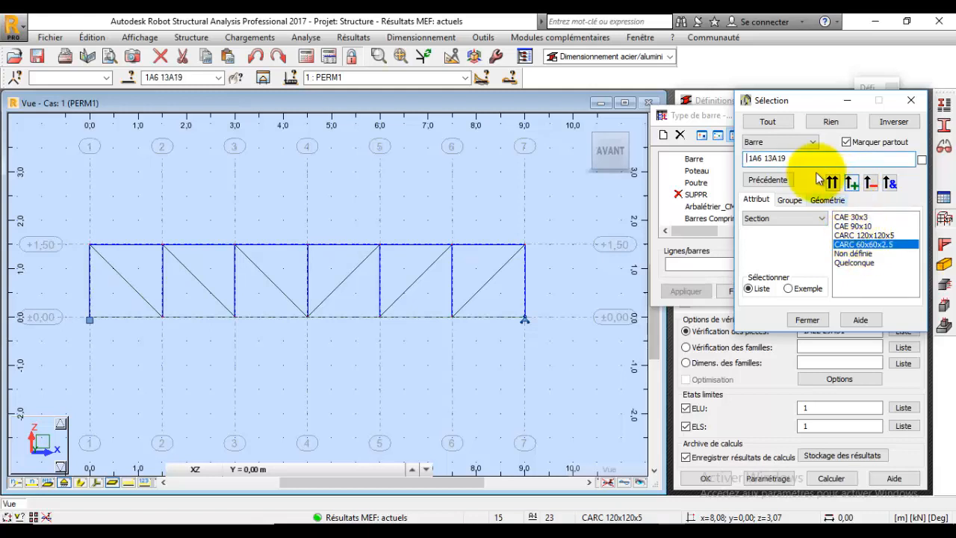
pyautogui.moveTo(805, 162); pyautogui.dragTo(737, 161)
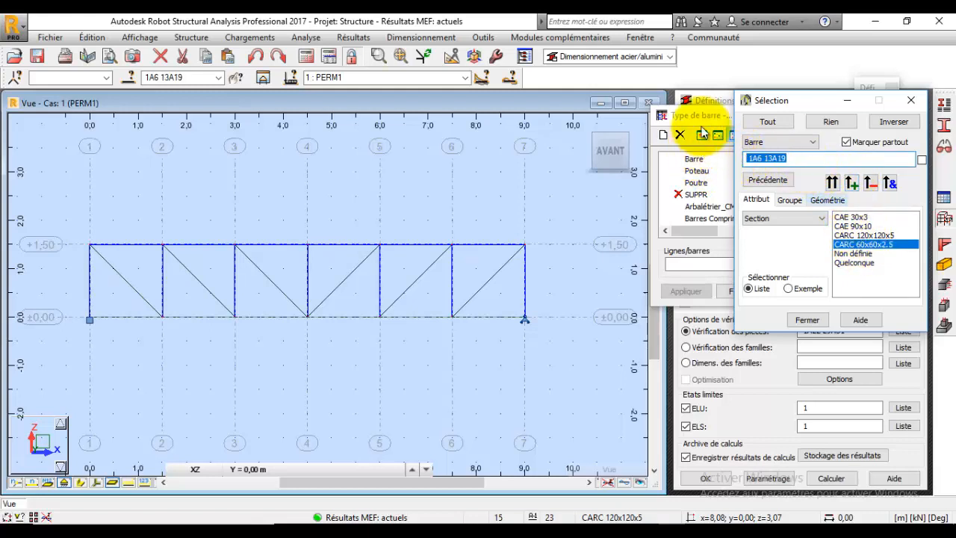
pyautogui.moveTo(701, 115); pyautogui.dragTo(702, 118)
pyautogui.click(715, 266)
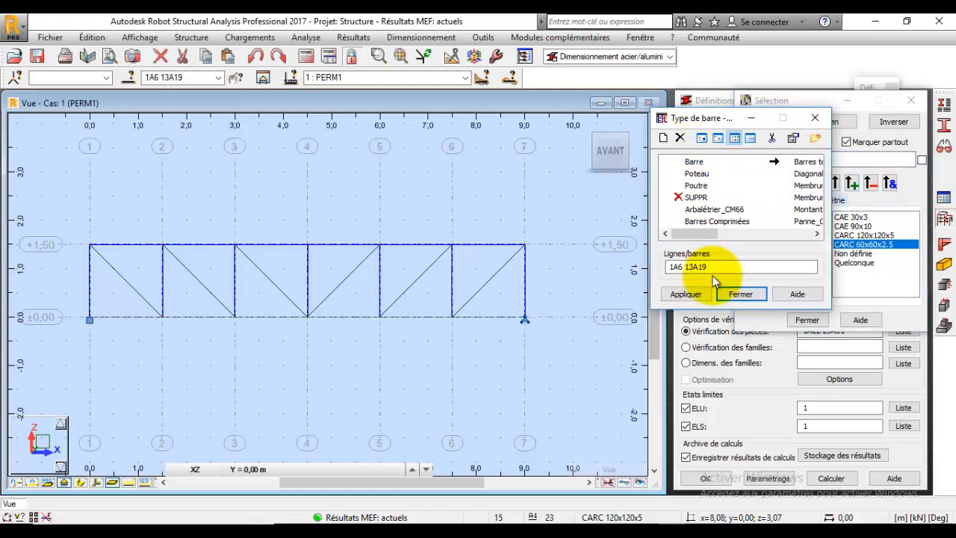
pyautogui.click(723, 222)
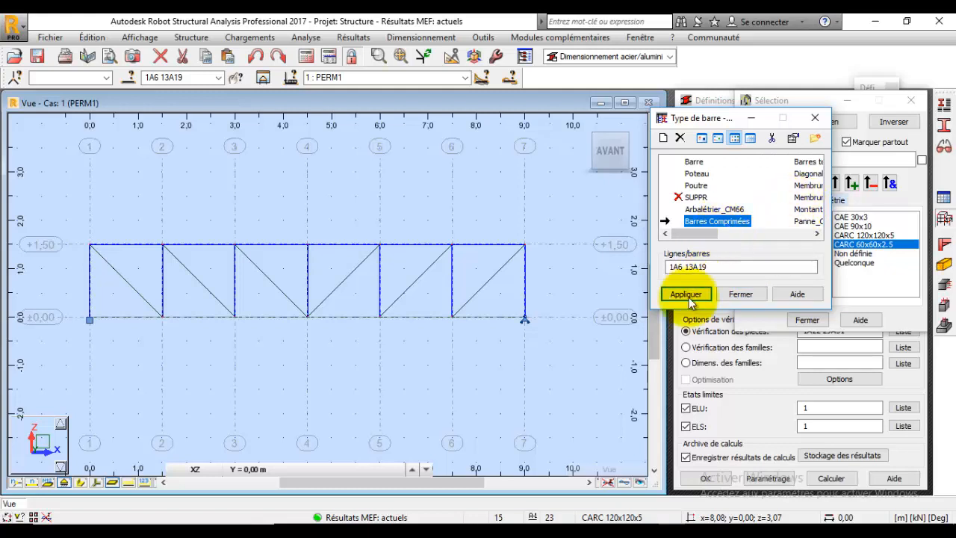
pyautogui.click(687, 295)
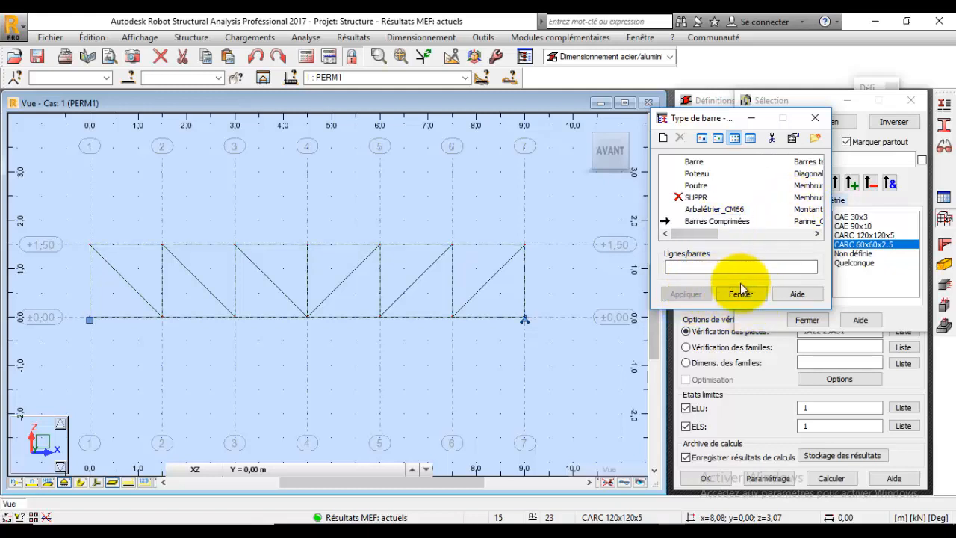
# Step: Assign the Barres tendus type to the CARC 120x120x5 and CAE 90x10 bars, list 7A12 20A22 29A31
pyautogui.click(869, 236)
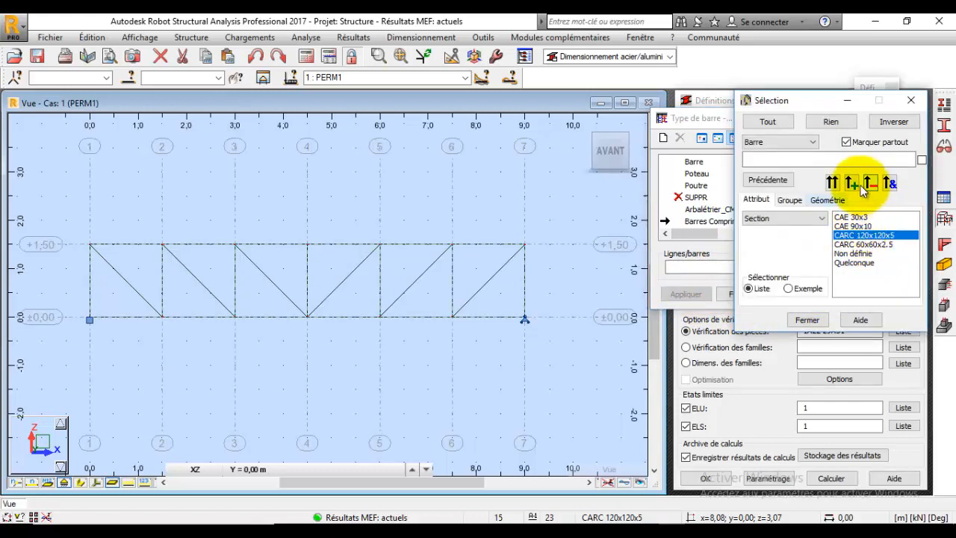
pyautogui.doubleClick(851, 225)
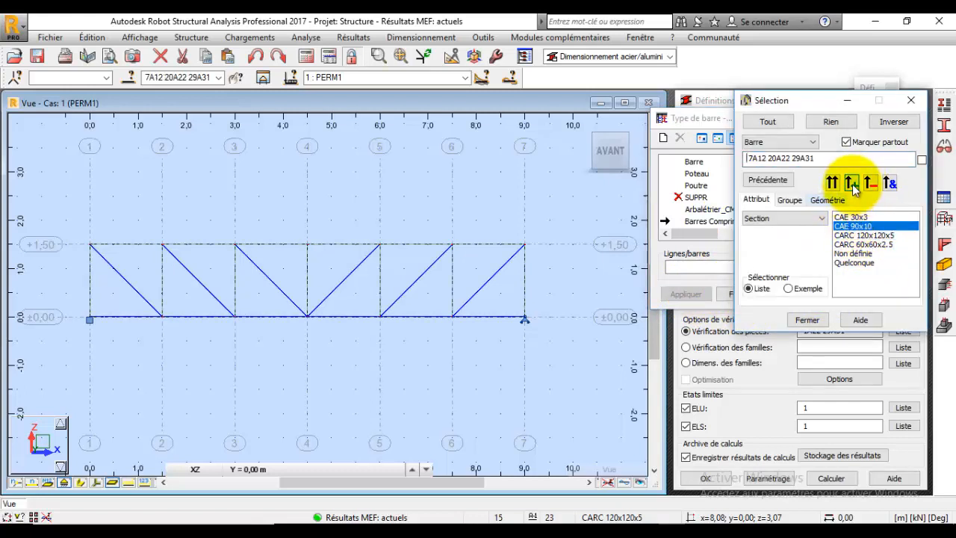
pyautogui.moveTo(822, 158); pyautogui.dragTo(746, 154)
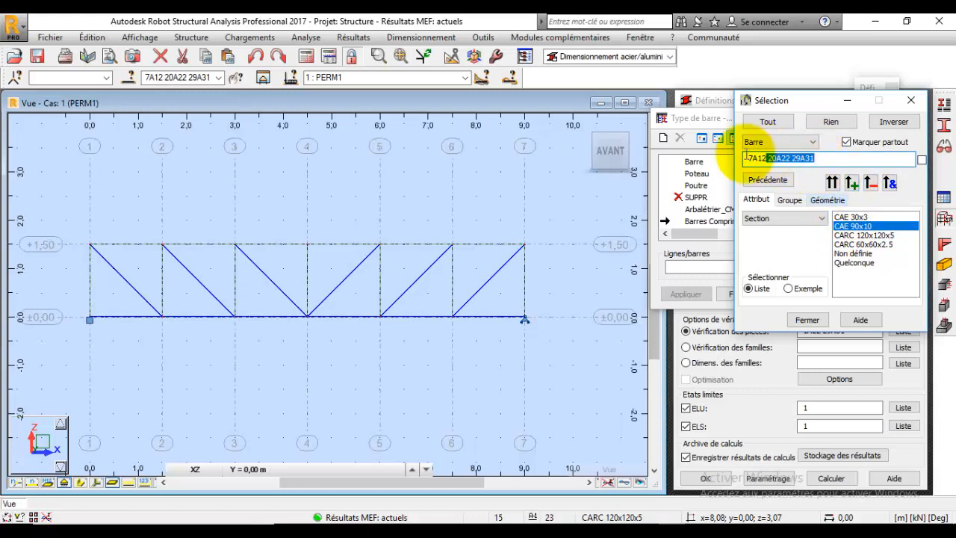
pyautogui.click(721, 265)
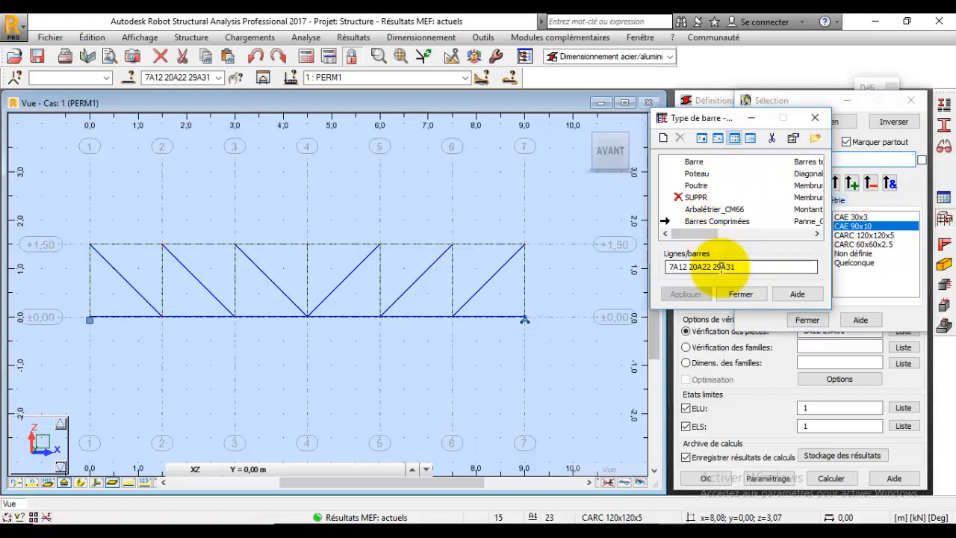
pyautogui.write('7A12 20A22 29A31')
pyautogui.click(806, 161)
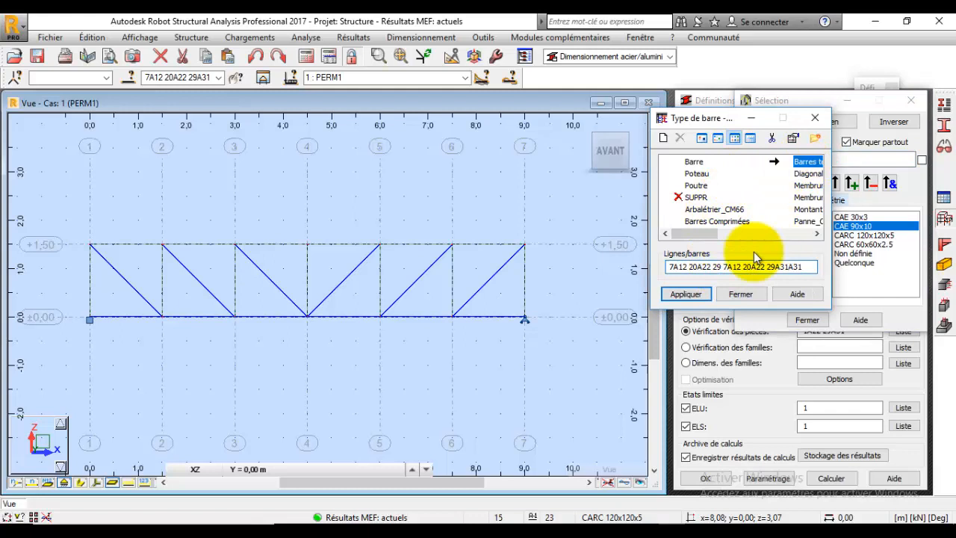
pyautogui.click(694, 296)
# Step: Run the CM66 verification of members 1A22 29A31 for ELU only, saving the modified bar definitions, and show the results table
pyautogui.click(821, 346)
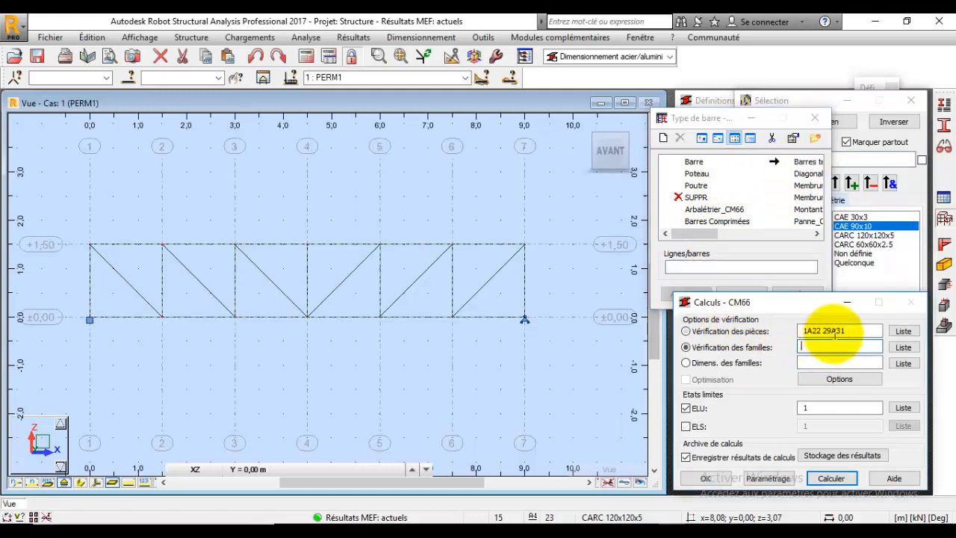
pyautogui.moveTo(852, 330); pyautogui.dragTo(770, 331)
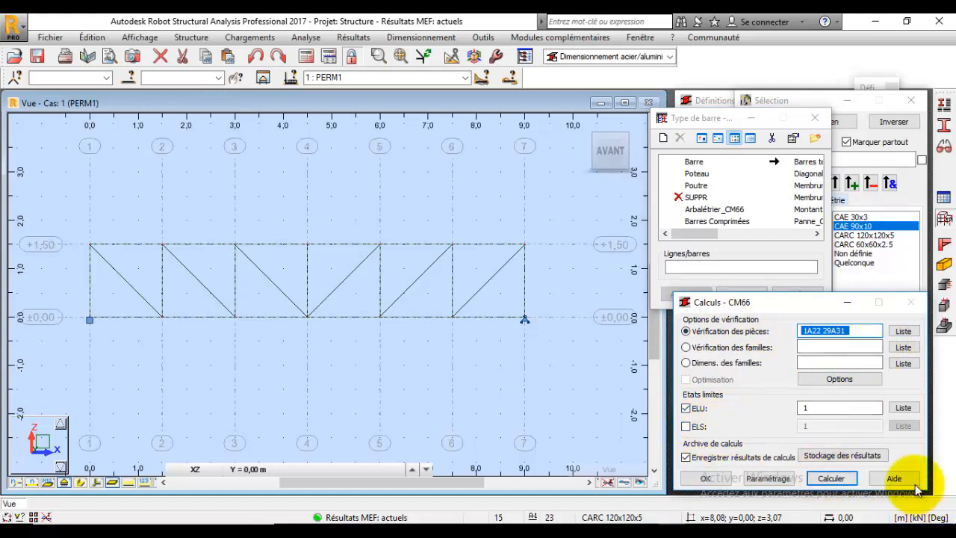
pyautogui.click(831, 478)
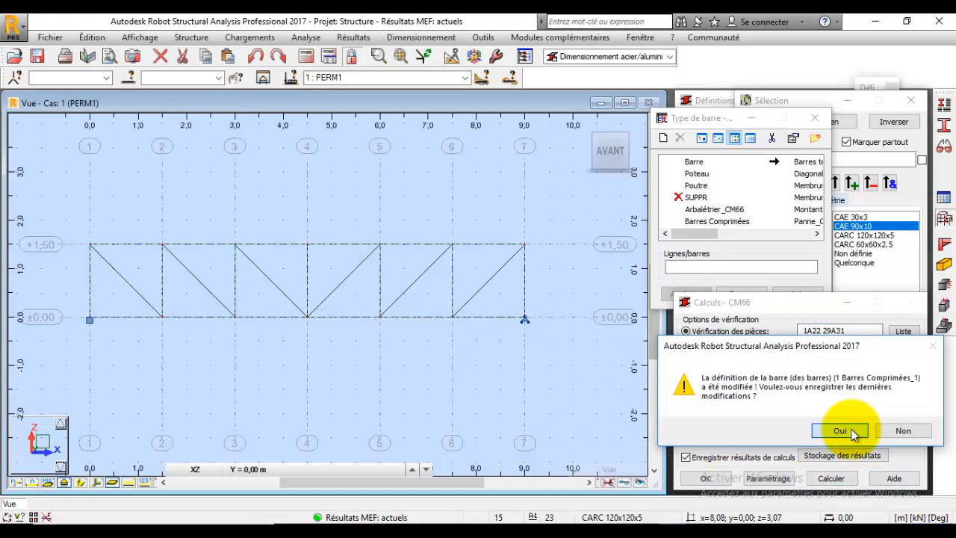
pyautogui.click(851, 432)
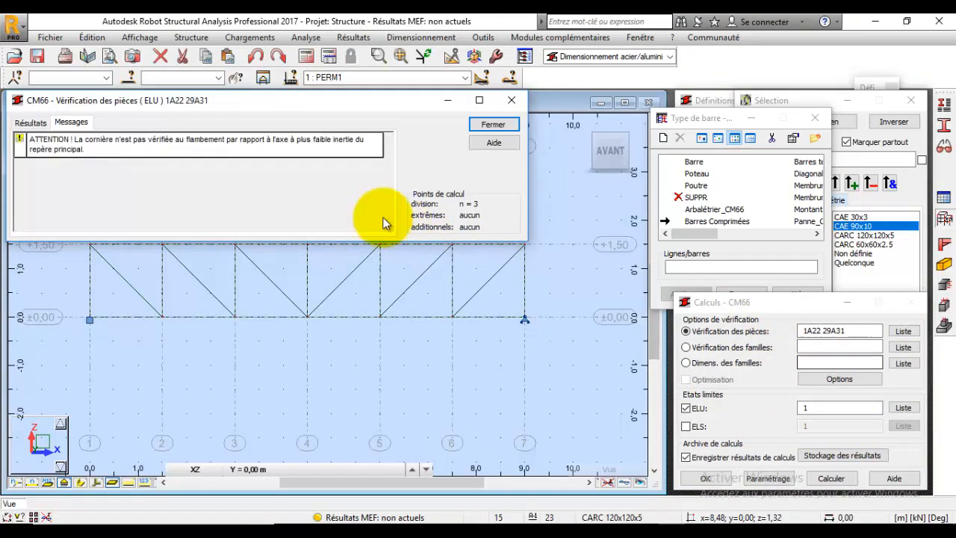
pyautogui.click(33, 123)
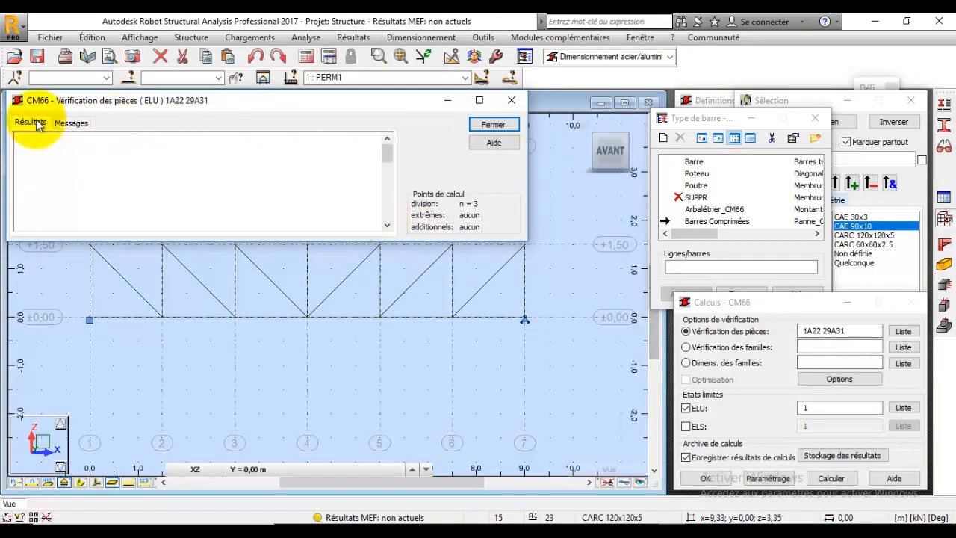
# Step: Enable the y=L/200 bar deflection limit for Barres Comprimées and overwrite the saved bar type
pyautogui.click(886, 201)
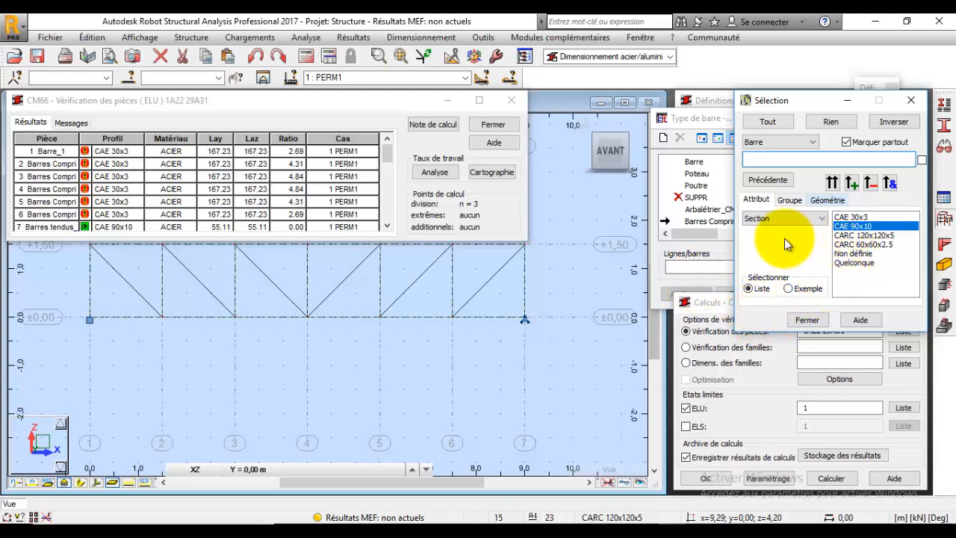
pyautogui.click(943, 104)
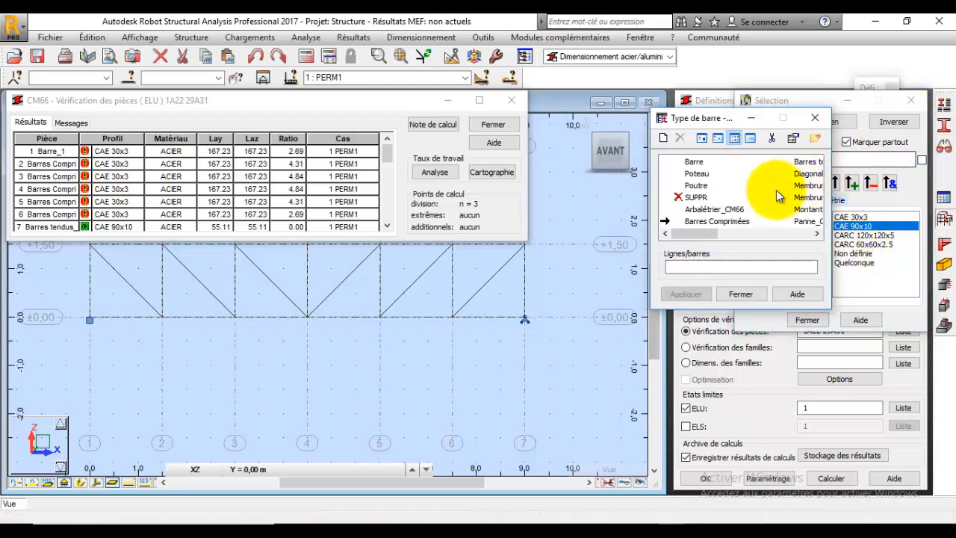
pyautogui.doubleClick(717, 221)
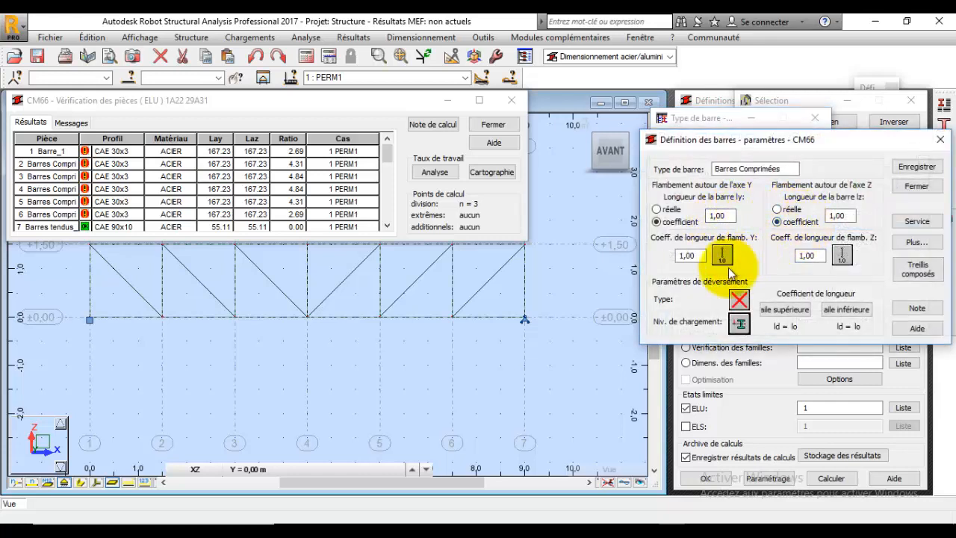
pyautogui.click(905, 222)
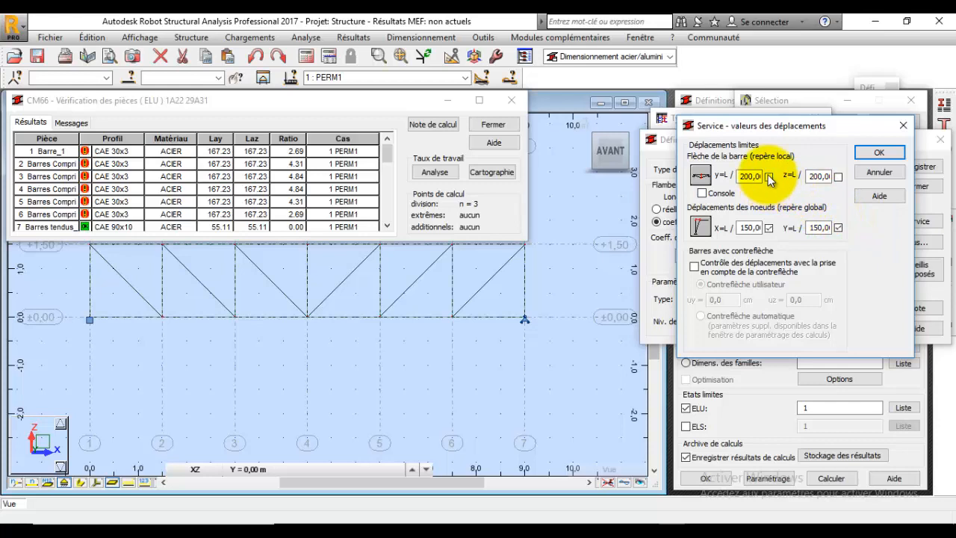
pyautogui.click(768, 176)
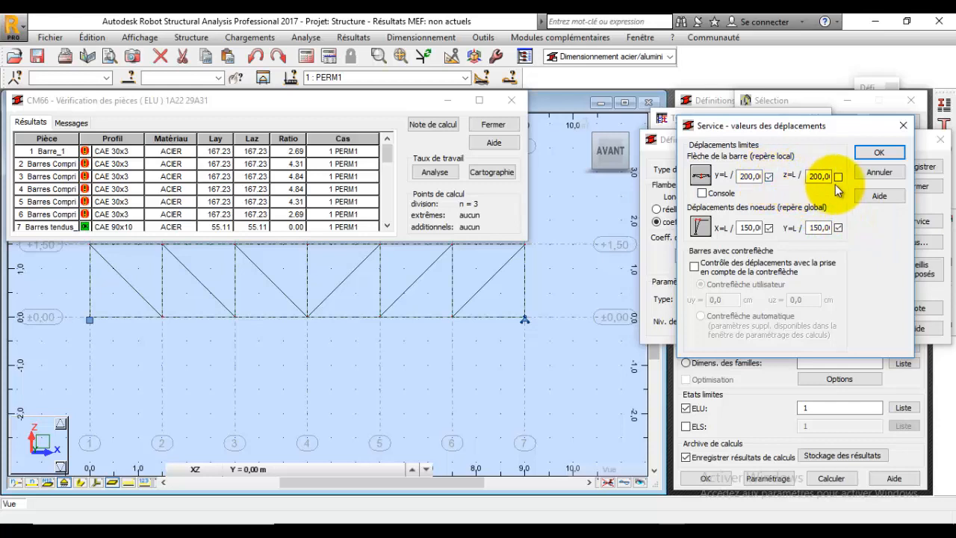
pyautogui.click(894, 174)
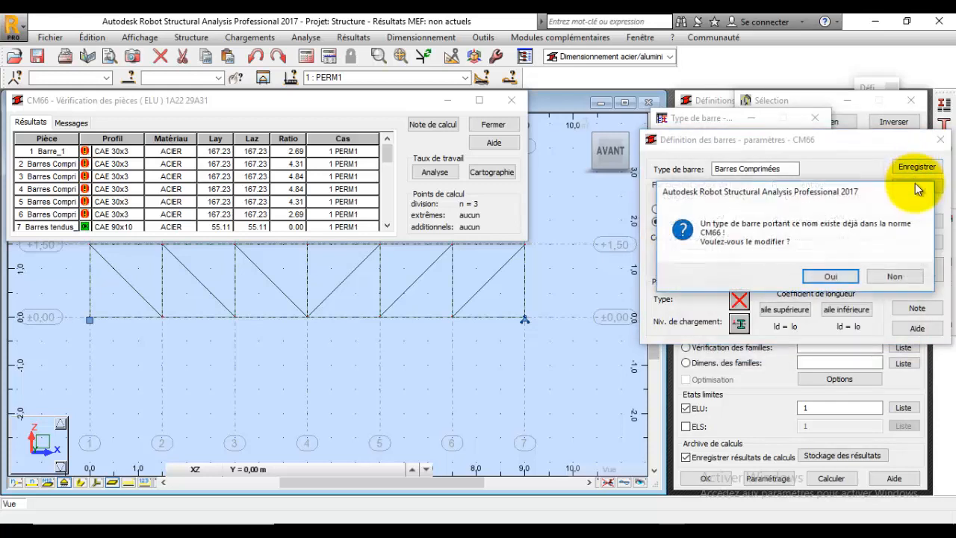
pyautogui.click(832, 277)
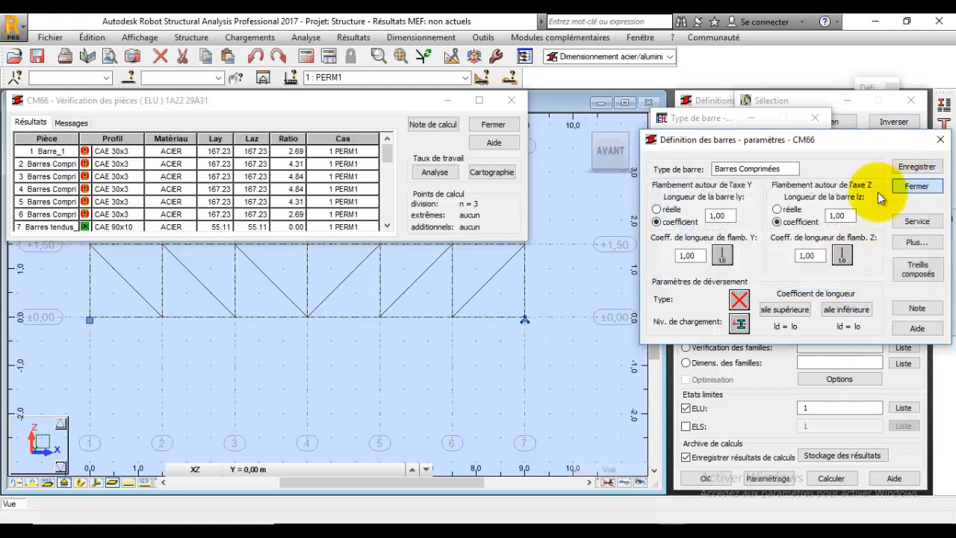
pyautogui.click(907, 185)
# Step: Enable the y=L/200 bar deflection limit for Barres tendus, overwrite the saved bar type and close the bar type list
pyautogui.doubleClick(808, 162)
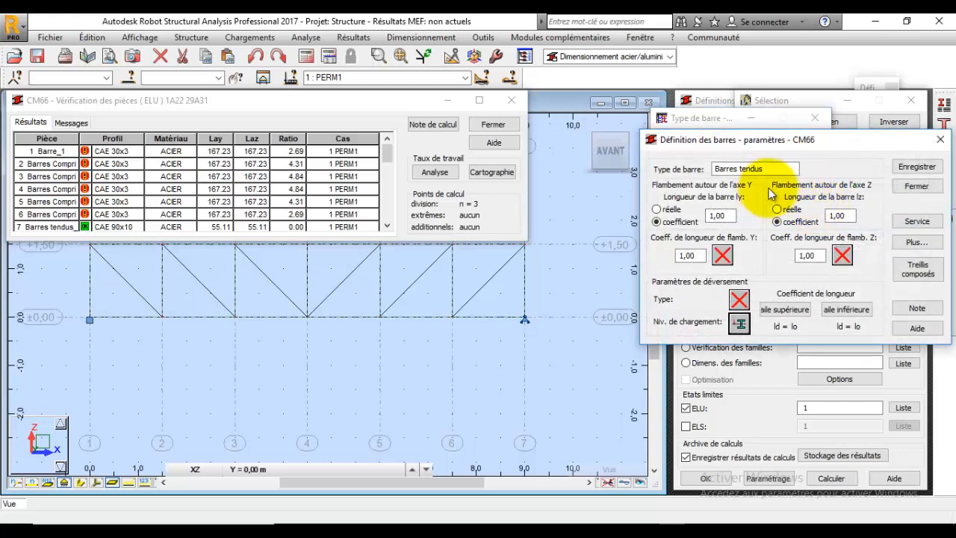
pyautogui.click(917, 222)
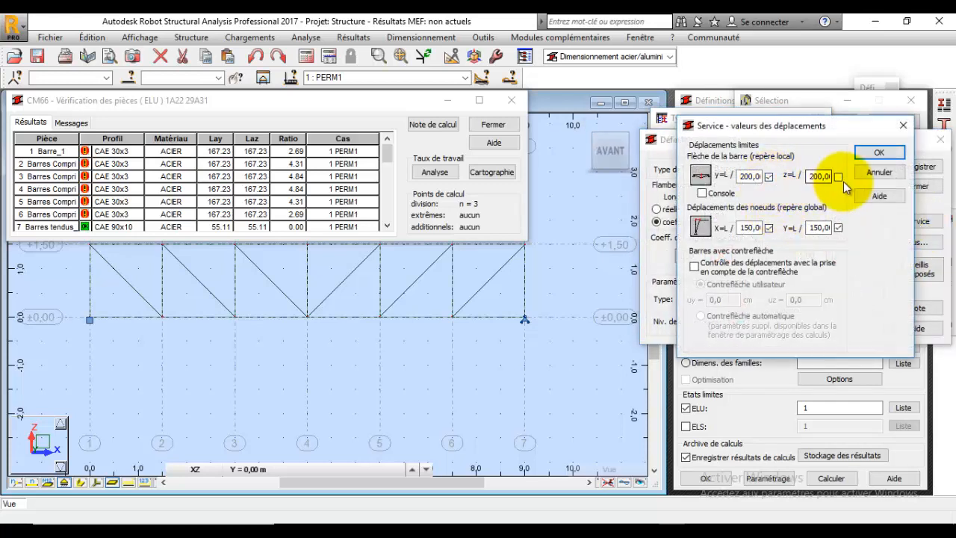
pyautogui.click(890, 174)
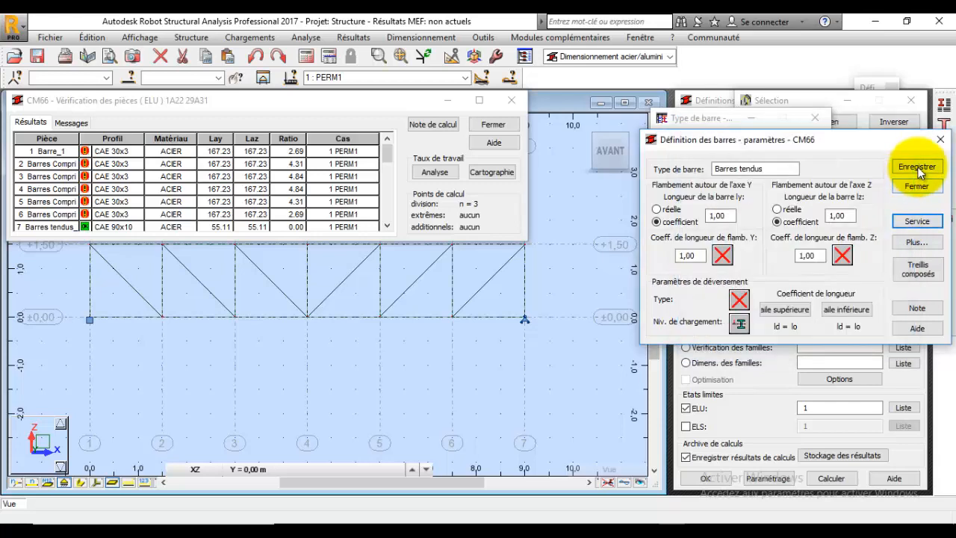
pyautogui.click(916, 167)
pyautogui.click(835, 274)
pyautogui.click(912, 188)
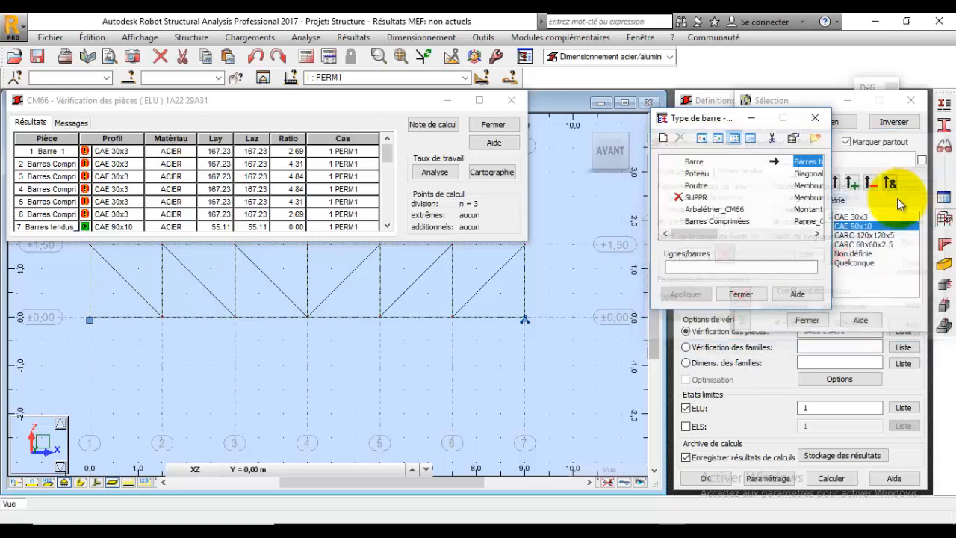
pyautogui.click(750, 292)
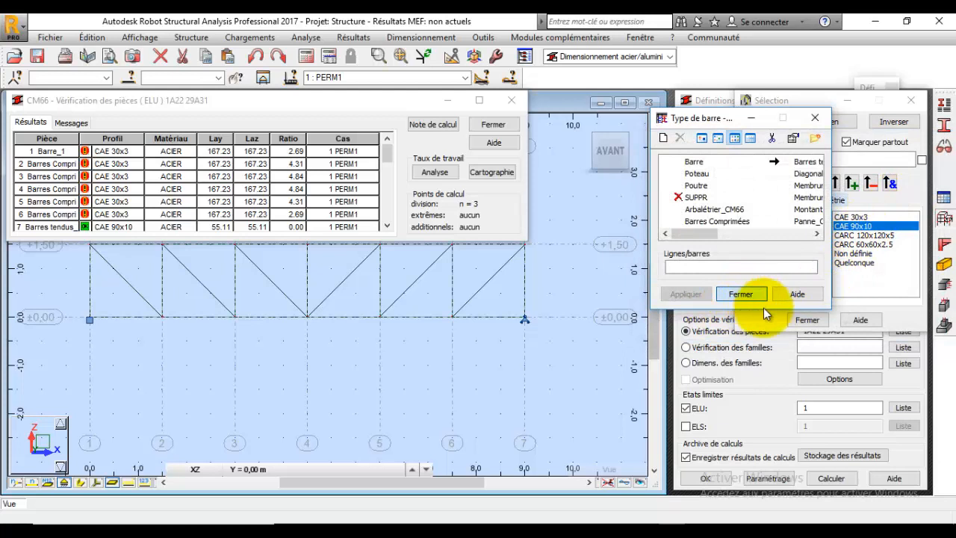
# Step: Rerun the ELU verification of members 1A22 29A31 with the updated bar types, accepting the outdated analysis results
pyautogui.click(795, 353)
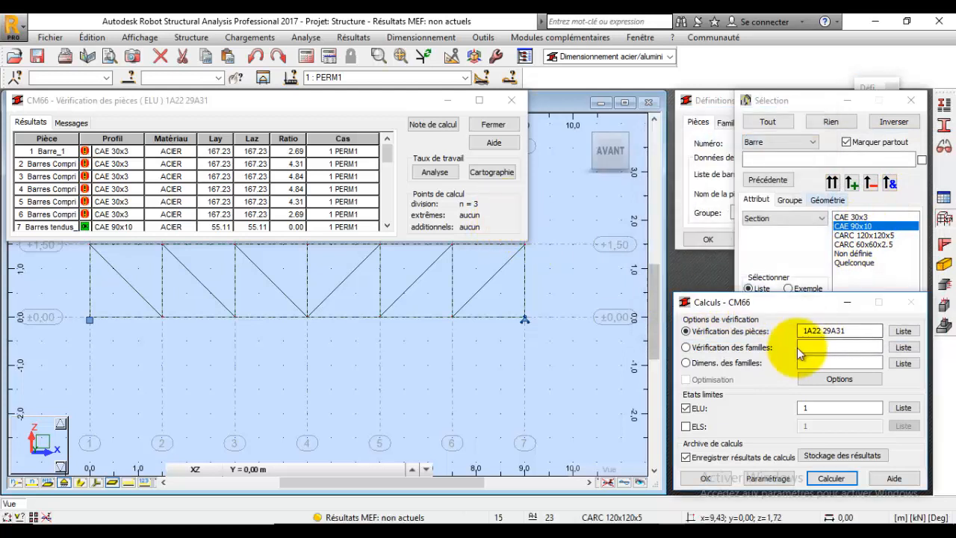
pyautogui.click(824, 330)
pyautogui.click(831, 478)
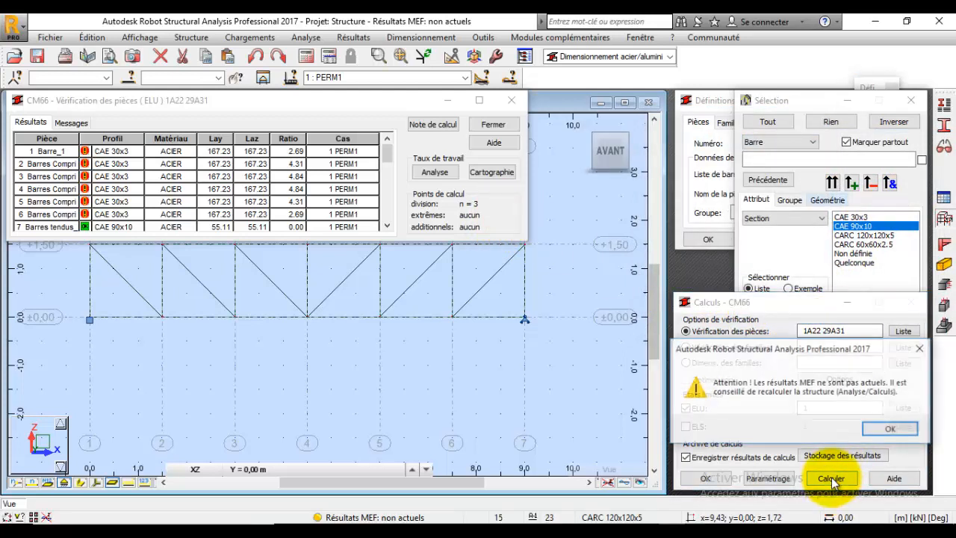
pyautogui.click(890, 429)
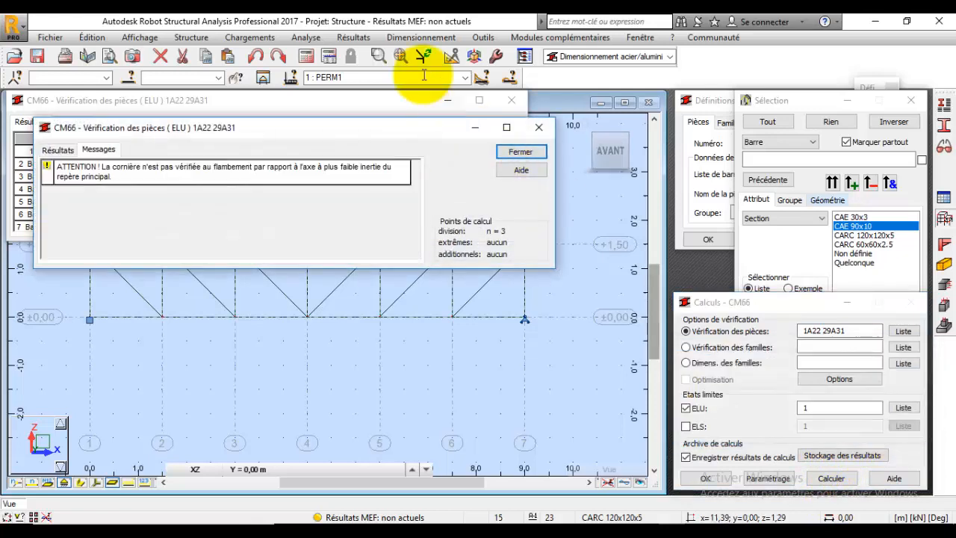
# Step: Recalculate the structure and run the ELU verification of members 1A22 29A31 on the updated results
pyautogui.click(306, 37)
pyautogui.click(317, 68)
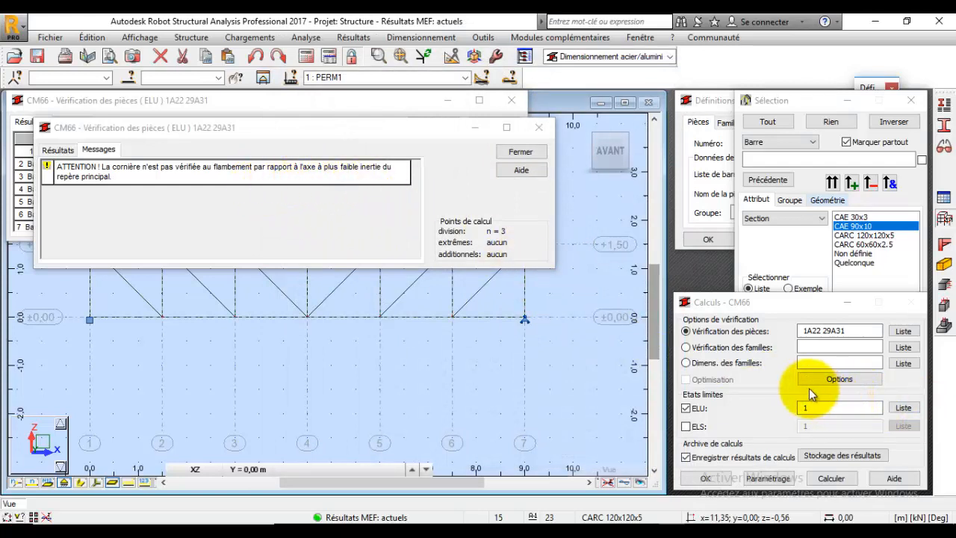
pyautogui.click(835, 478)
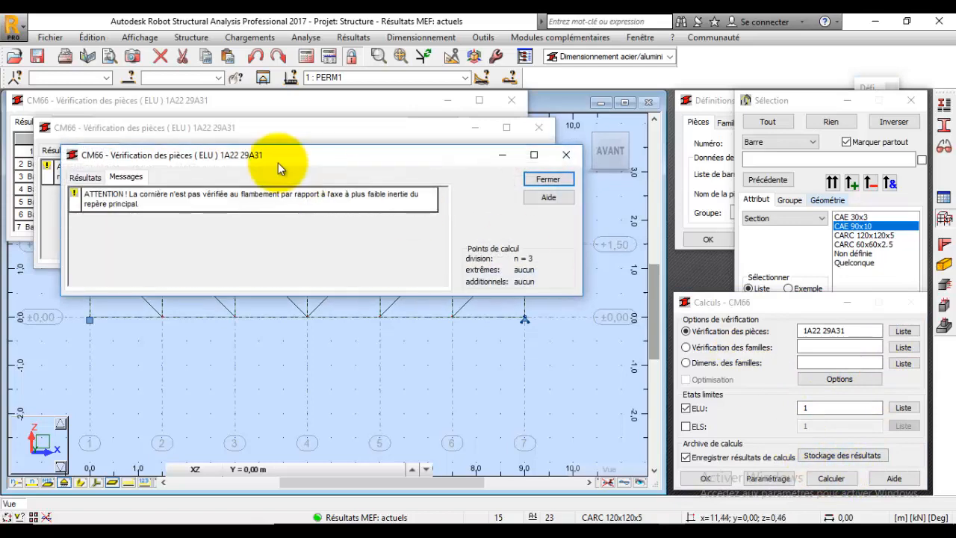
# Step: Review the ELU verification results table and the detailed results of member 1 (Barre_1)
pyautogui.click(85, 178)
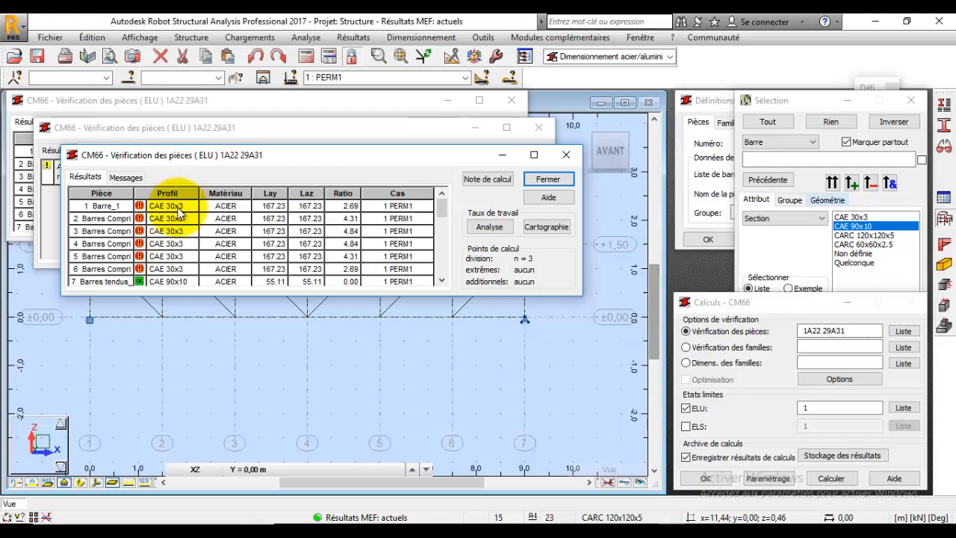
pyautogui.click(177, 213)
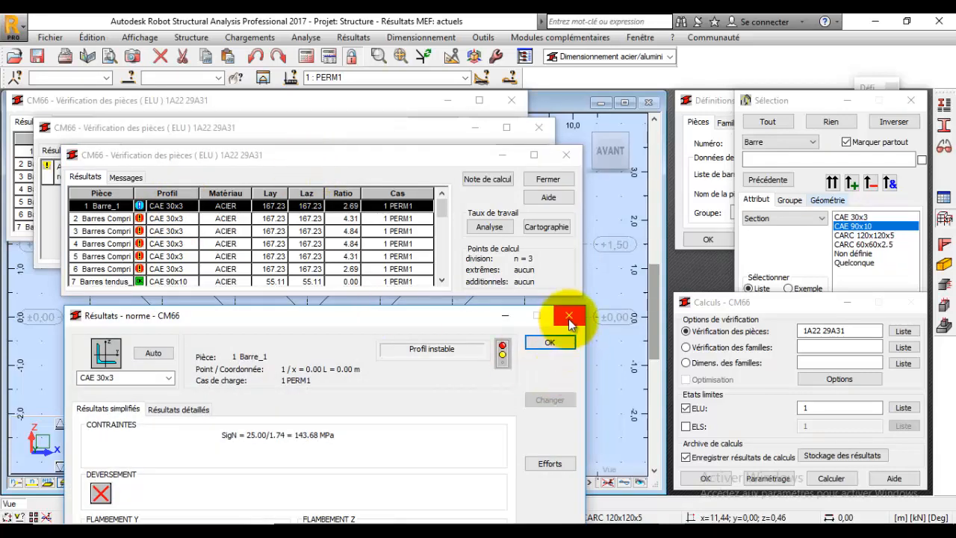
pyautogui.click(569, 317)
# Step: Close all open ELU verification result windows for members 1A22 29A31 without saving the results
pyautogui.click(547, 179)
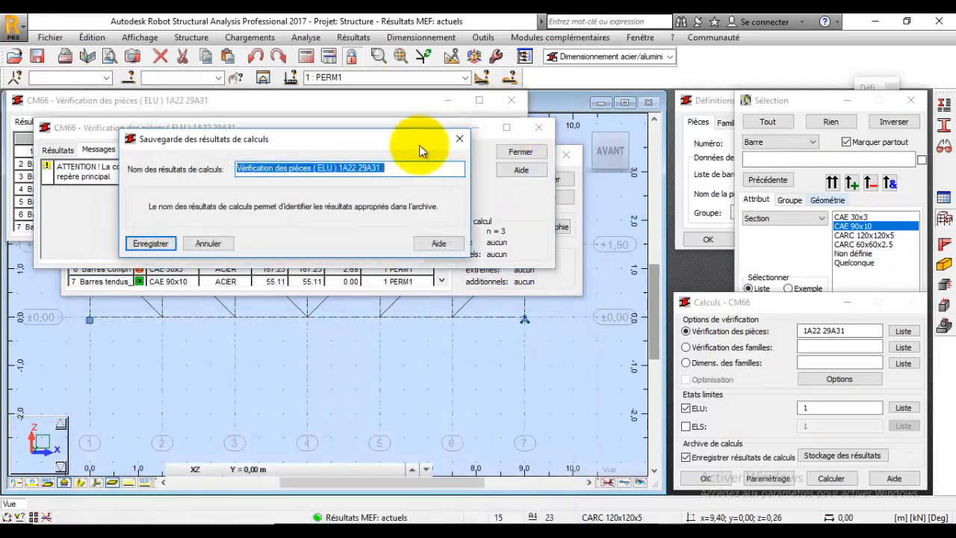
pyautogui.click(210, 247)
pyautogui.click(511, 102)
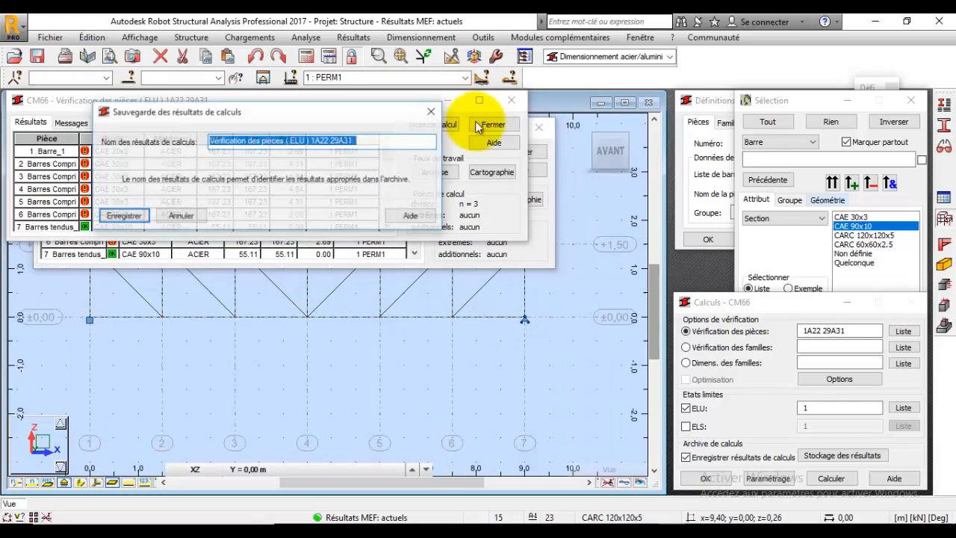
pyautogui.click(437, 111)
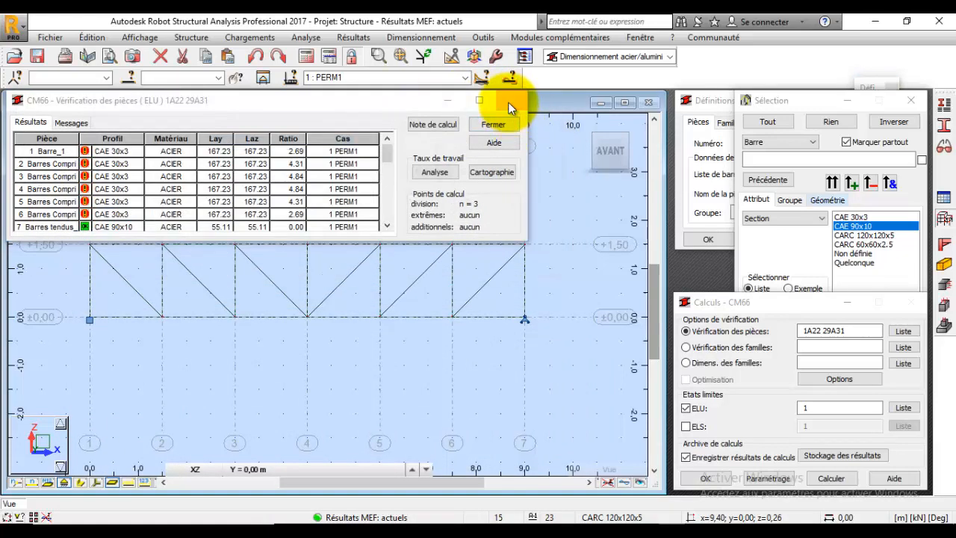
pyautogui.click(509, 101)
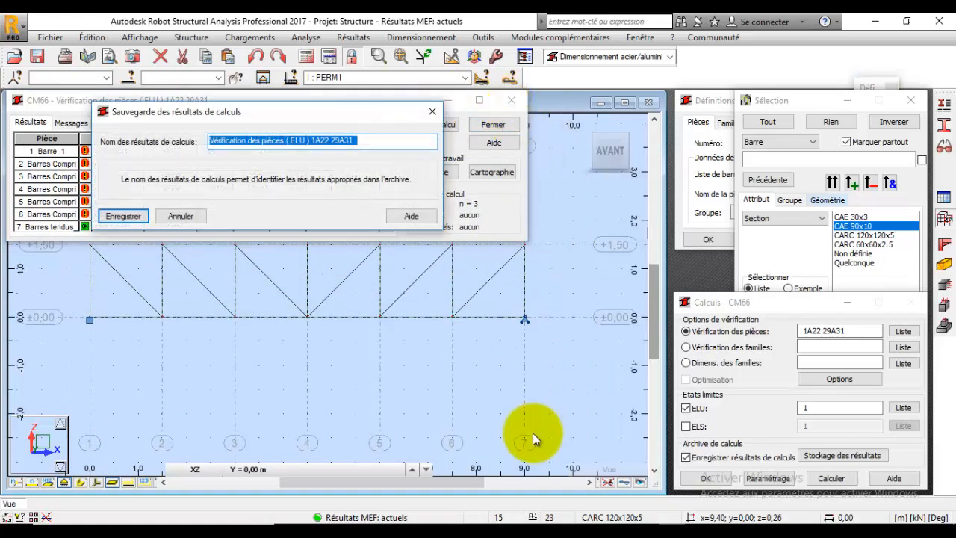
pyautogui.click(181, 216)
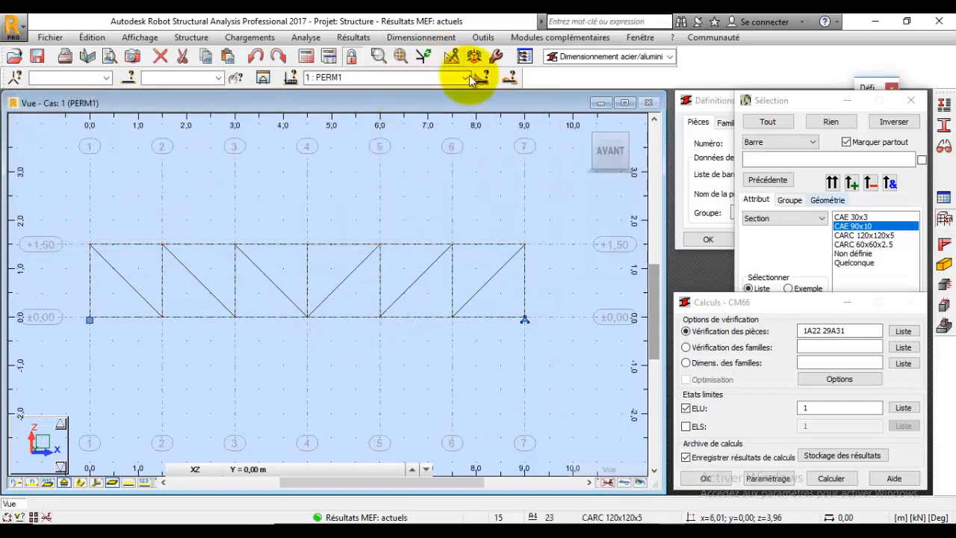
# Step: Switch to the Démarrage layout and select all bars that have the CAE 30x3 section
pyautogui.click(629, 56)
pyautogui.click(615, 81)
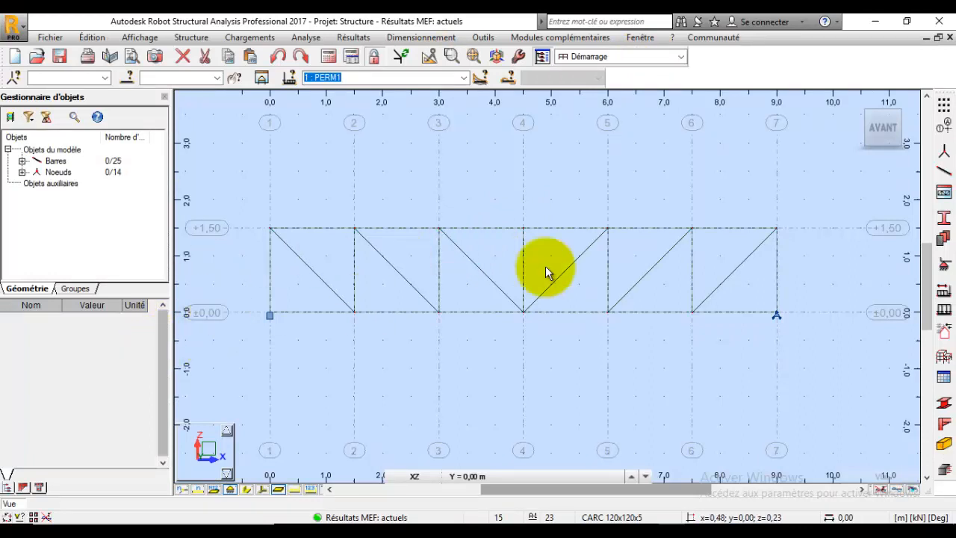
pyautogui.click(129, 77)
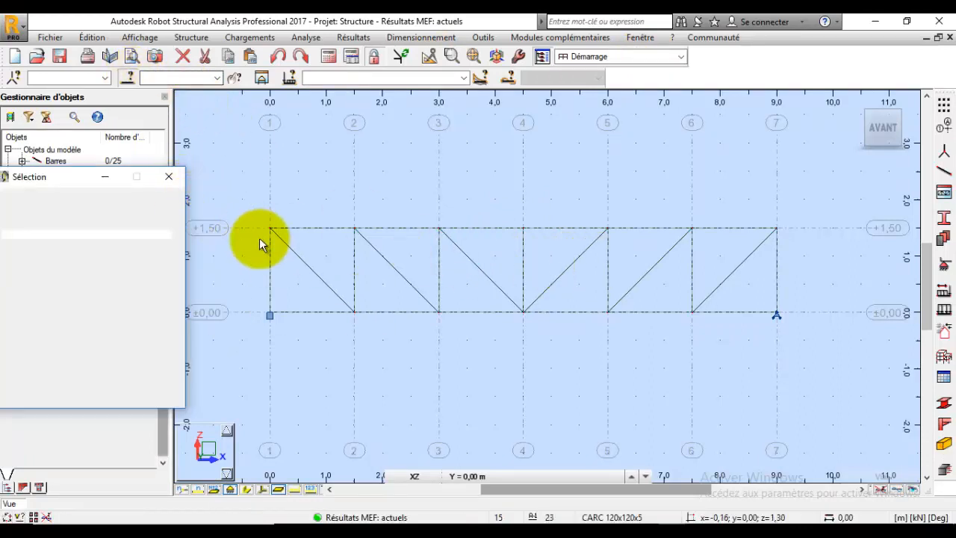
pyautogui.moveTo(76, 180); pyautogui.dragTo(158, 114)
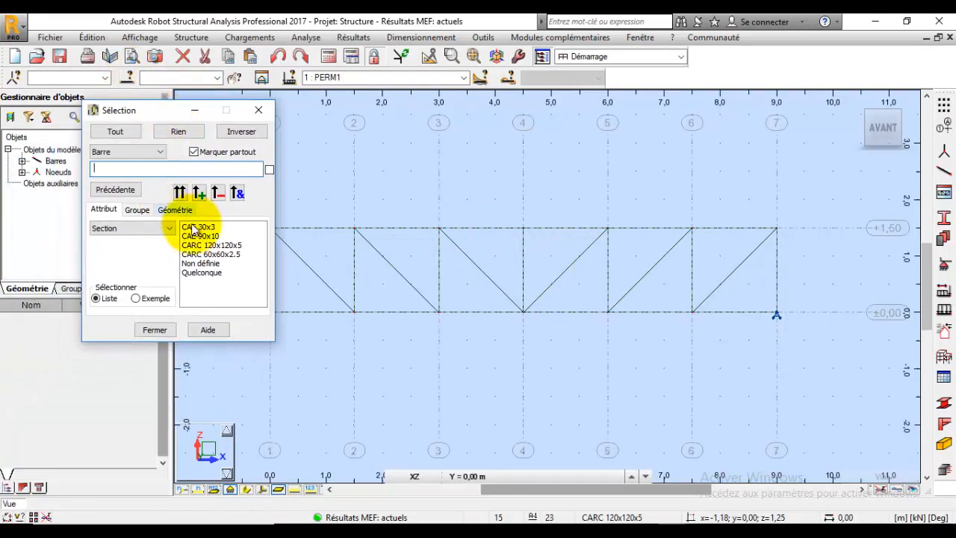
pyautogui.click(198, 193)
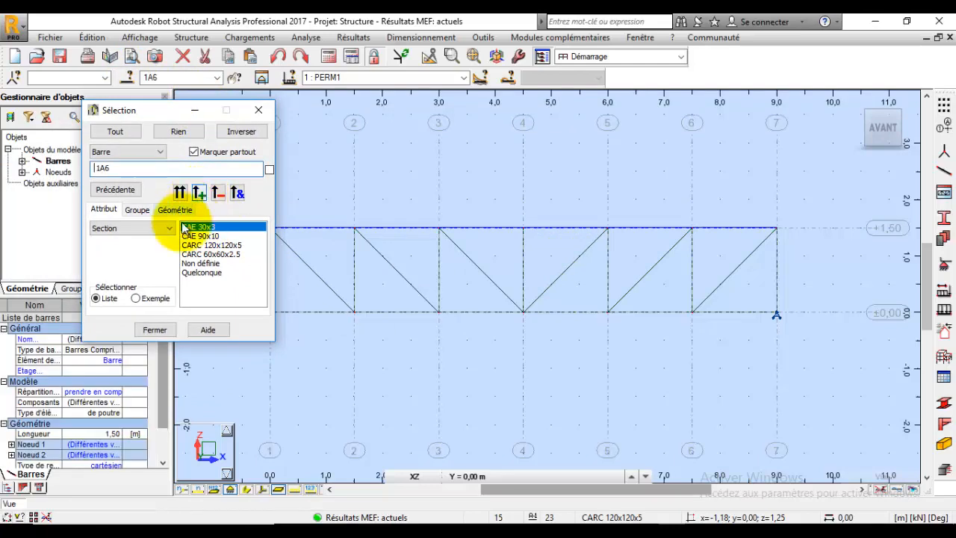
pyautogui.moveTo(192, 111); pyautogui.dragTo(325, 25)
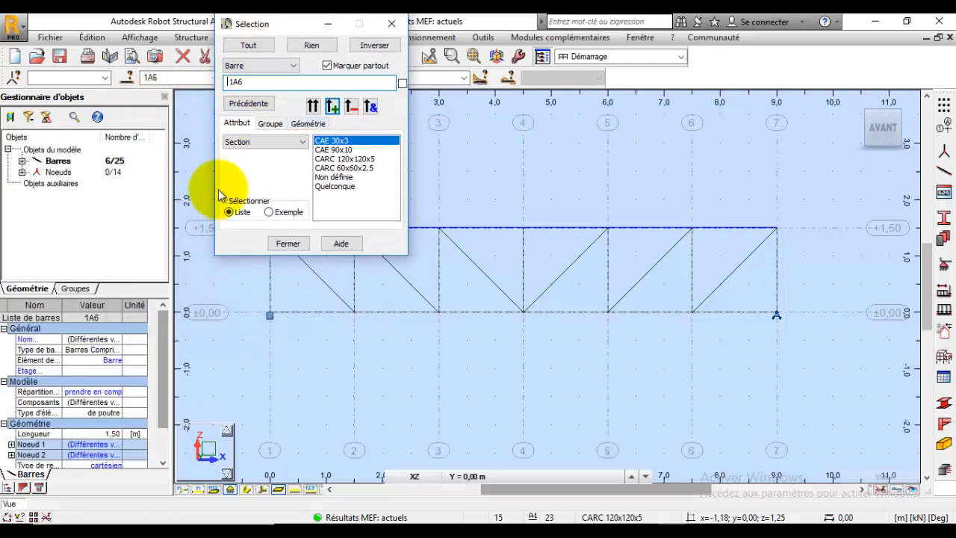
pyautogui.scroll(-3, 158, 342)
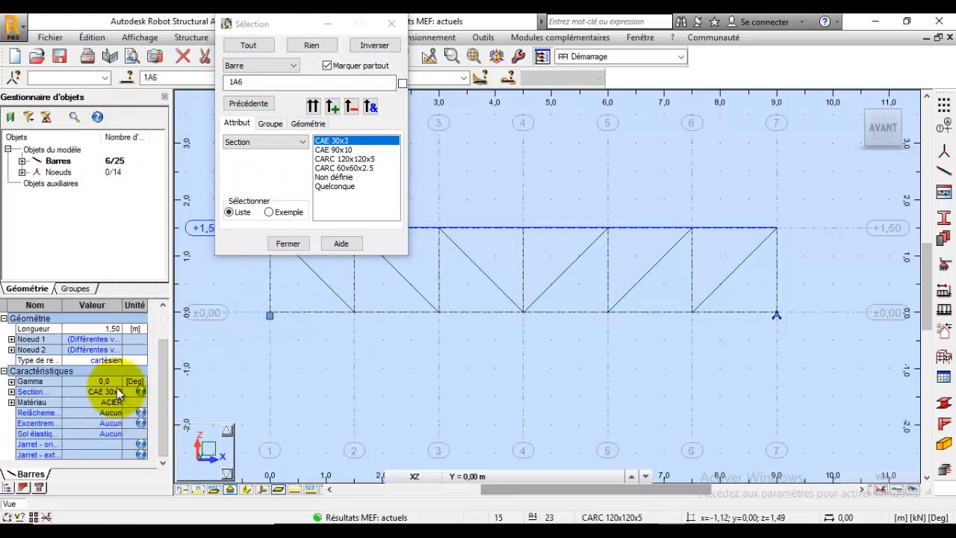
pyautogui.click(117, 391)
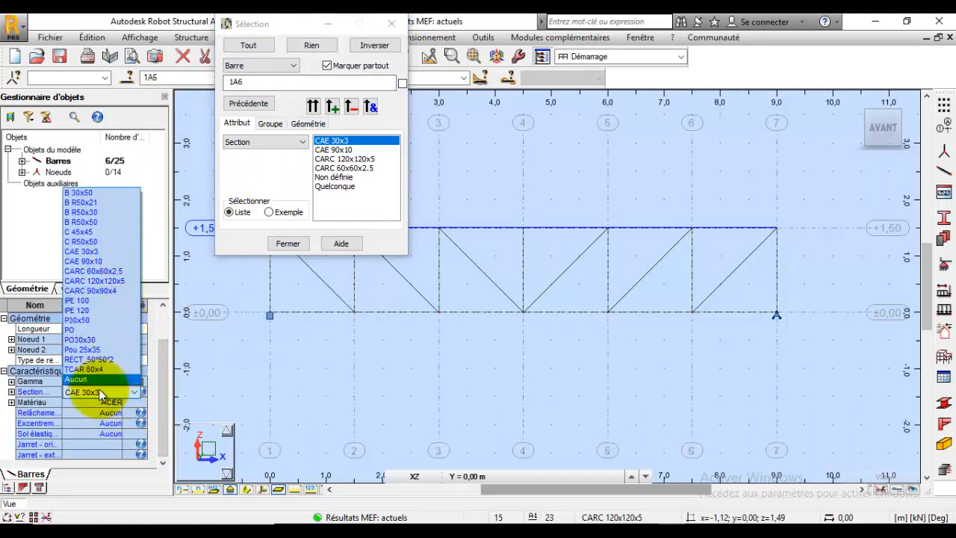
pyautogui.click(84, 410)
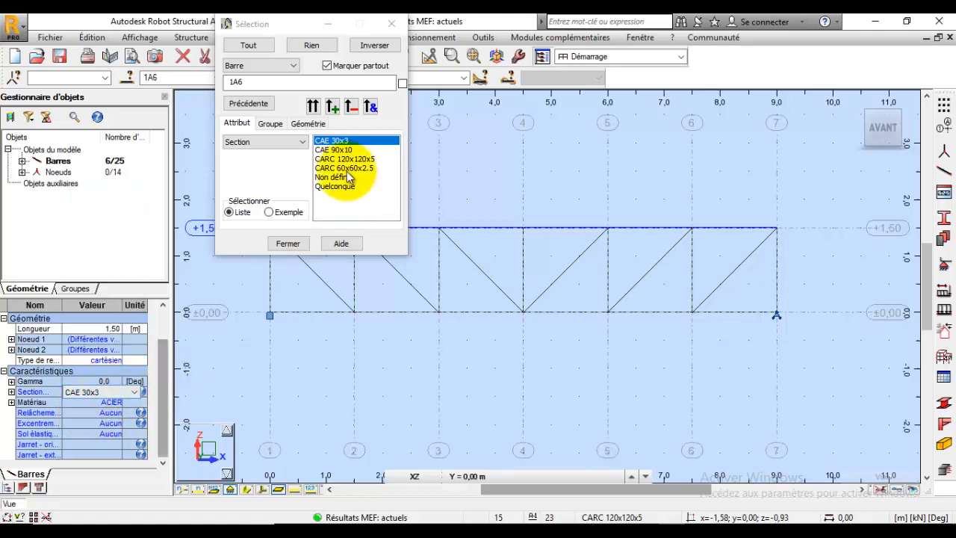
# Step: Define a new HEA 100 section from the France profile database through the bar settings and add it to the available sections
pyautogui.click(942, 164)
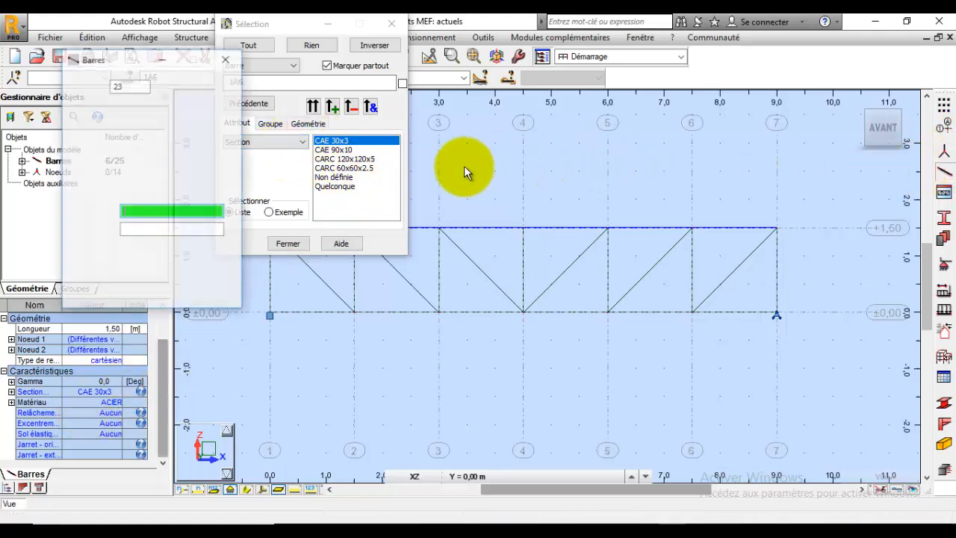
pyautogui.click(224, 152)
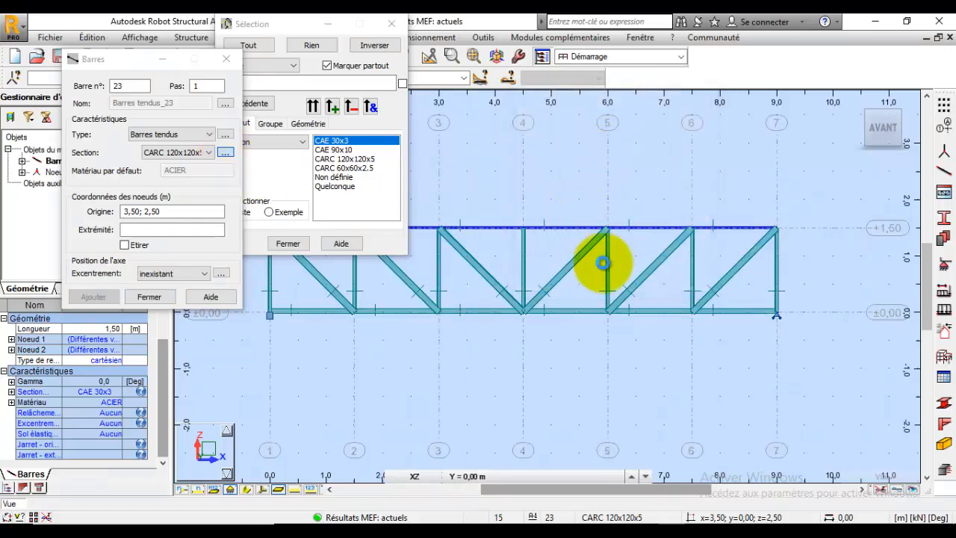
pyautogui.moveTo(668, 181); pyautogui.dragTo(644, 65)
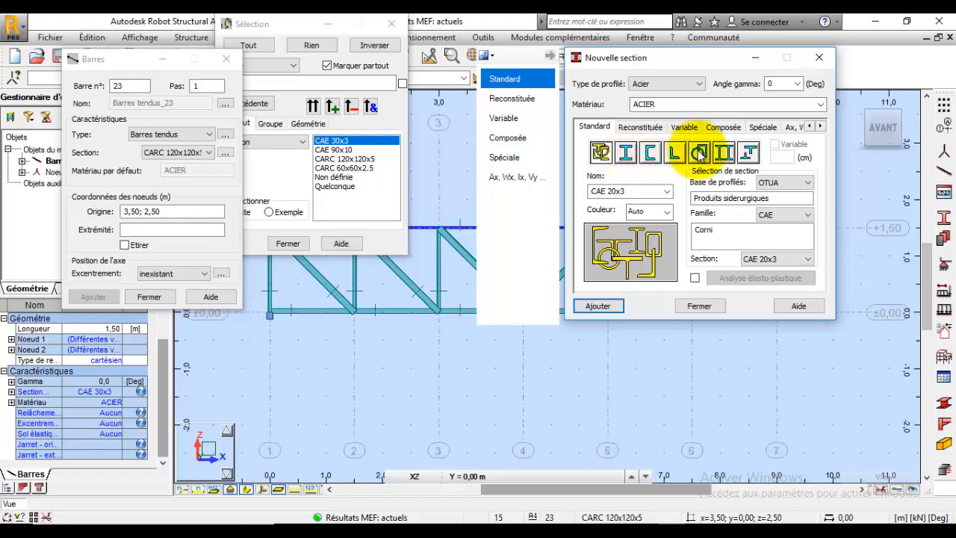
pyautogui.click(699, 153)
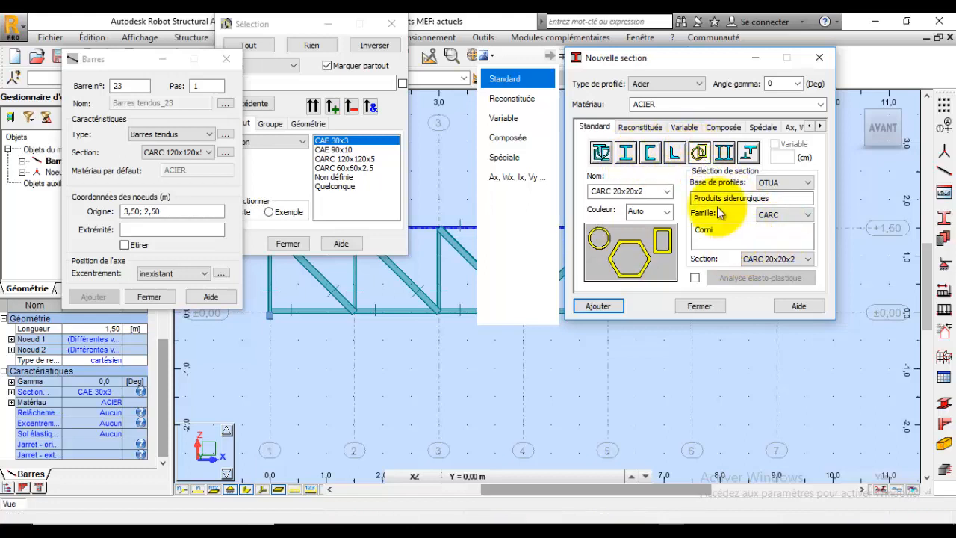
pyautogui.click(626, 153)
pyautogui.click(790, 215)
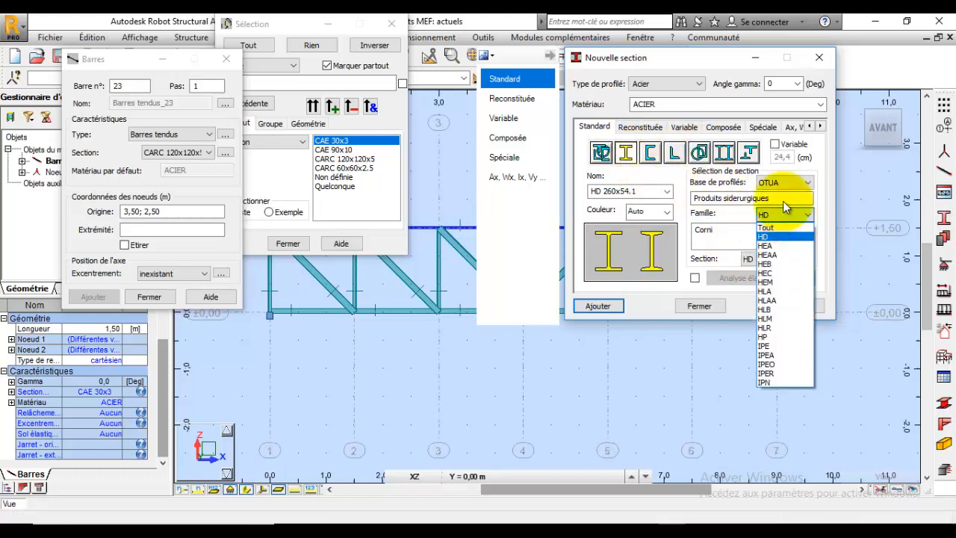
pyautogui.click(783, 187)
pyautogui.click(782, 187)
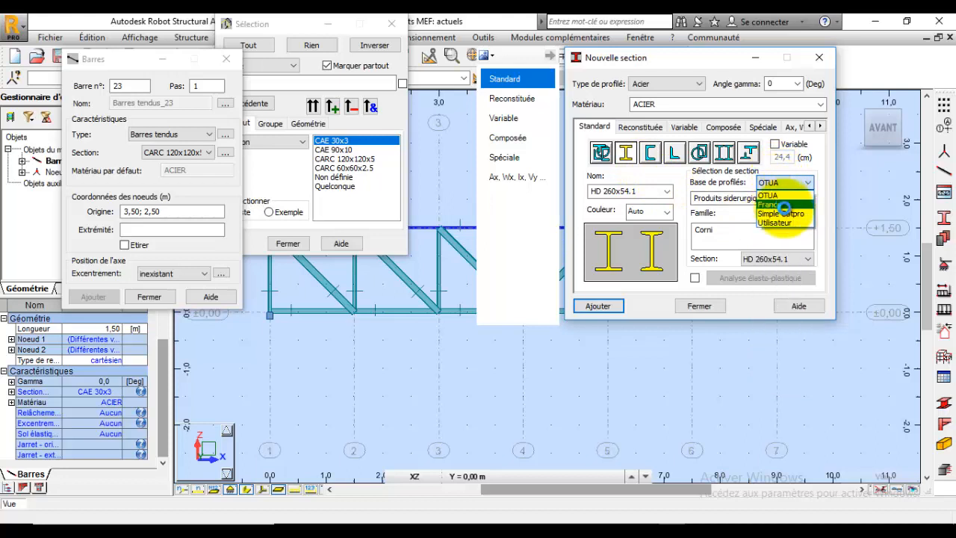
pyautogui.click(782, 210)
pyautogui.click(790, 216)
pyautogui.click(786, 228)
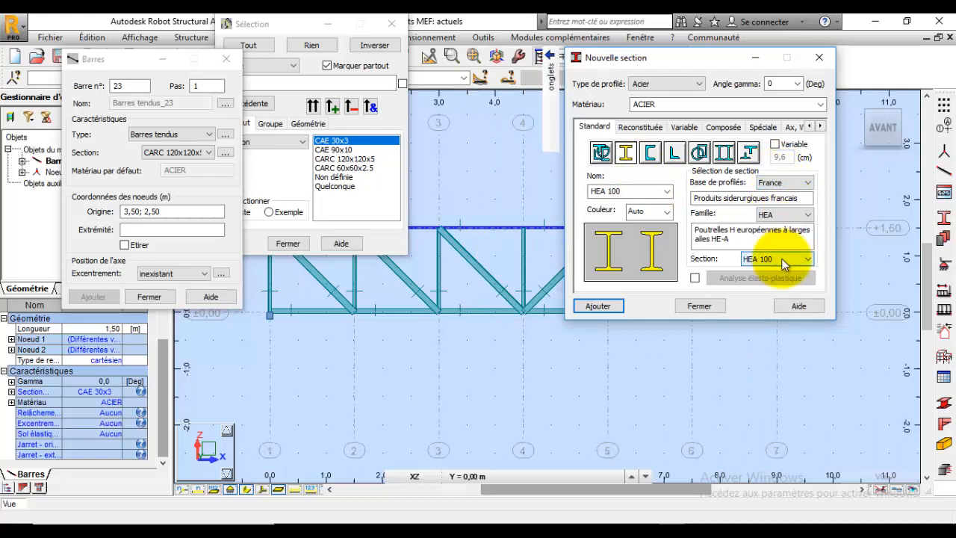
pyautogui.click(781, 259)
pyautogui.click(781, 258)
pyautogui.click(597, 306)
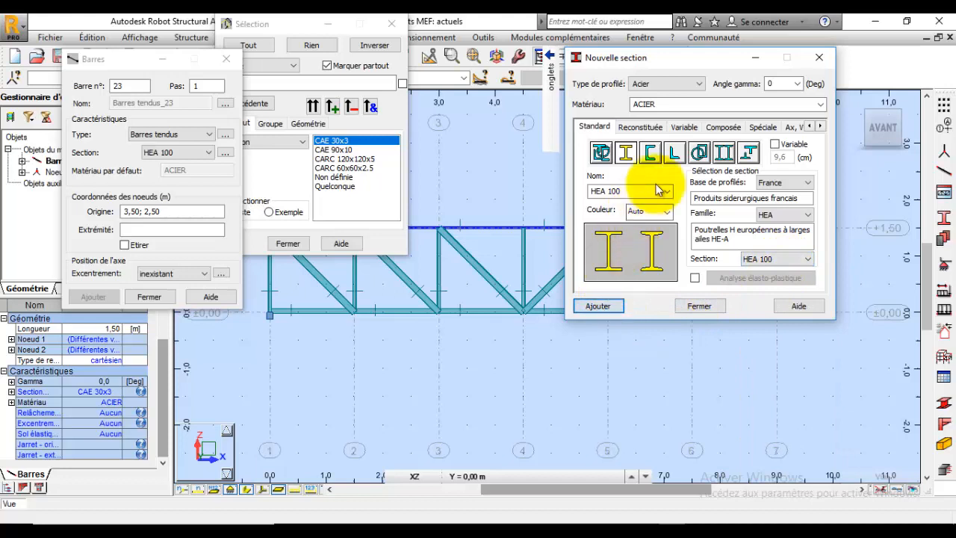
# Step: Add the square tube sections TCAR 30x2.5 and TCAR 35x4 from the France profile database
pyautogui.click(699, 153)
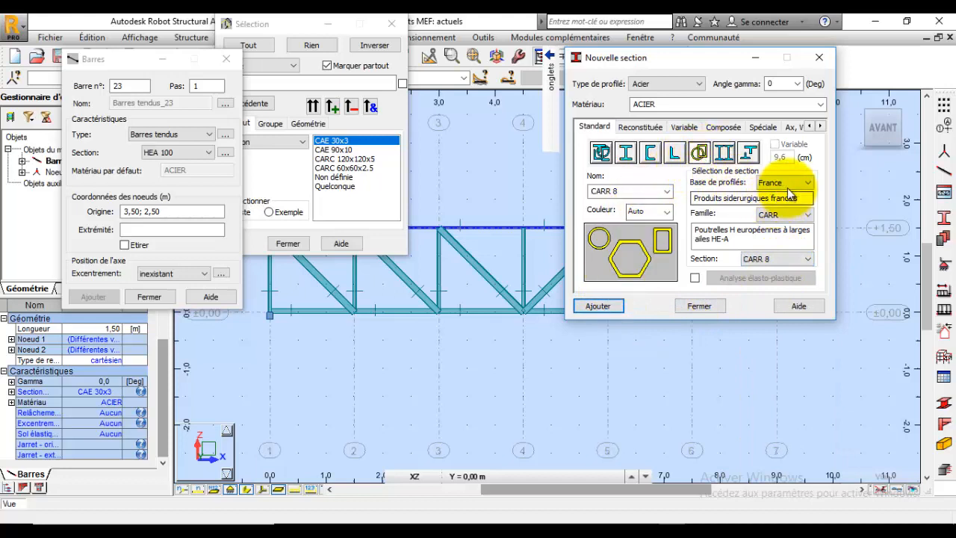
pyautogui.click(786, 217)
pyautogui.click(784, 264)
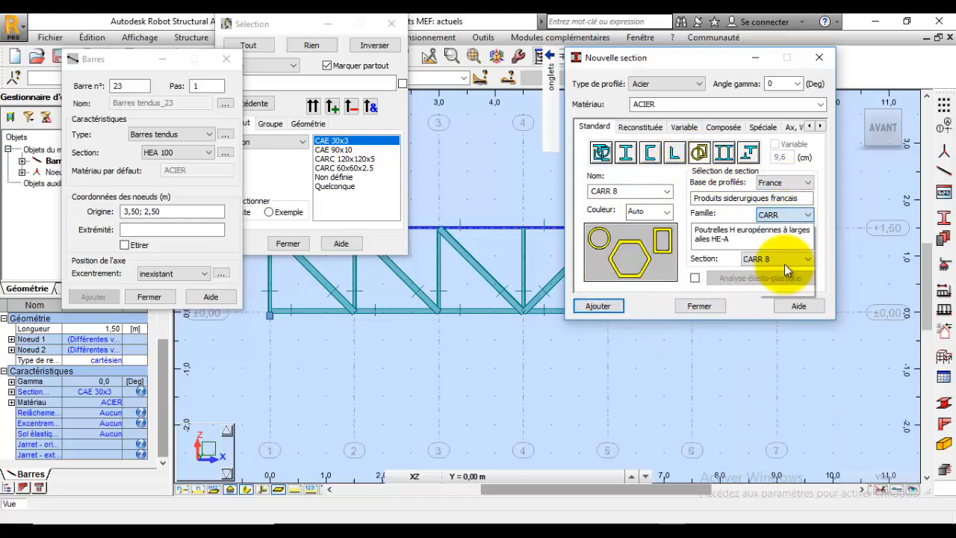
pyautogui.click(784, 259)
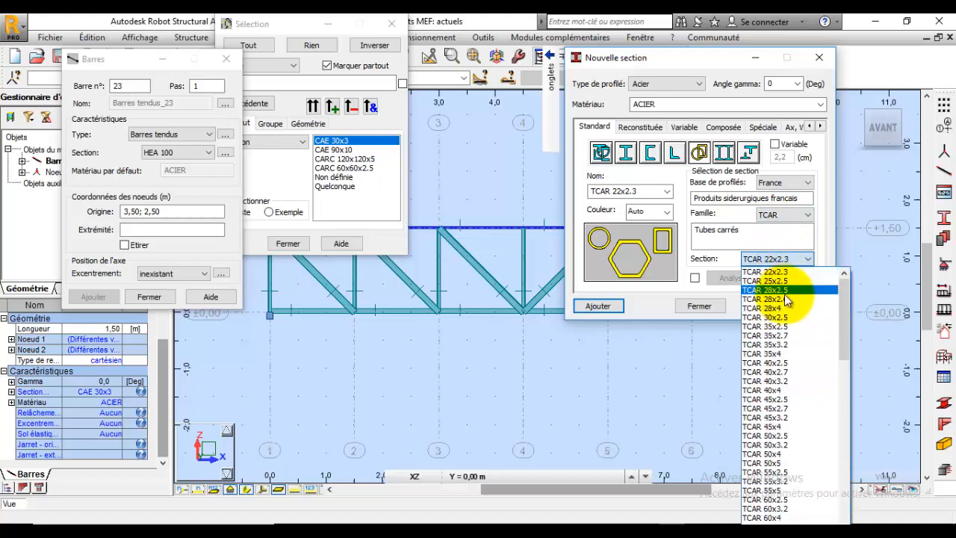
pyautogui.click(784, 319)
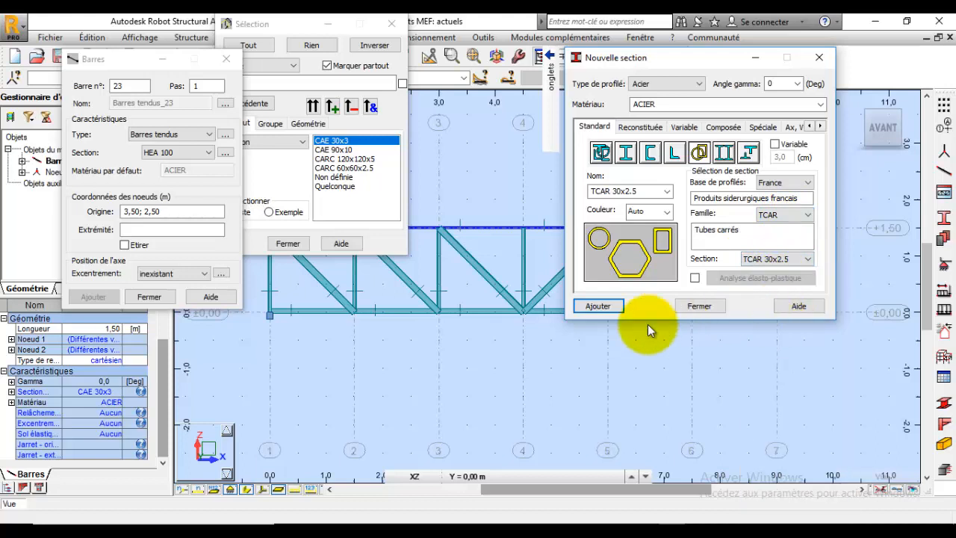
pyautogui.click(604, 307)
pyautogui.click(777, 262)
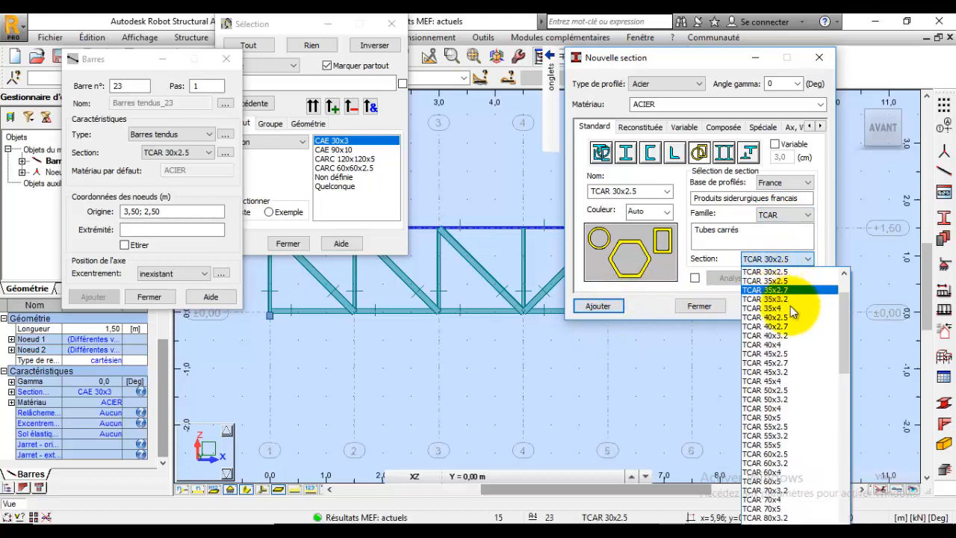
pyautogui.click(781, 309)
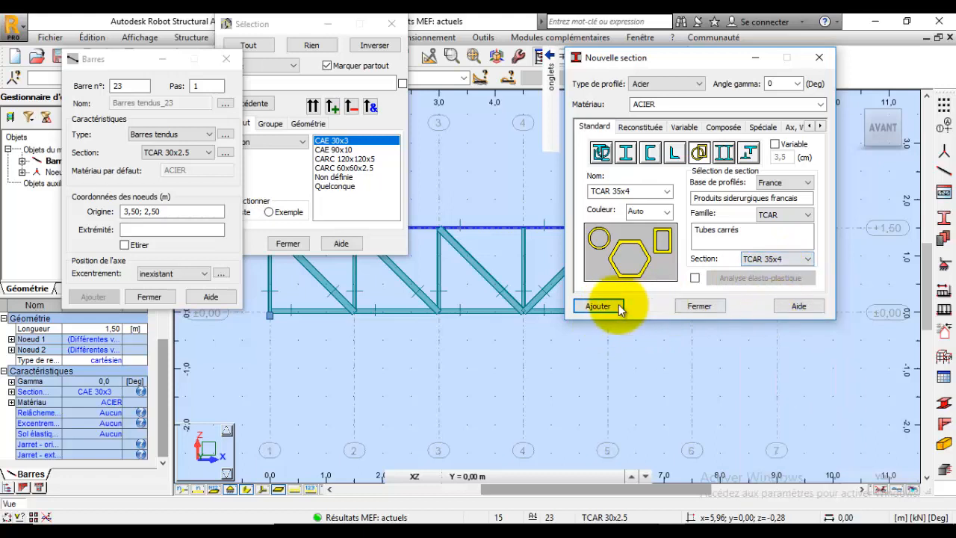
# Step: Add the square tube section TCAR 60x5 to the available sections and close the new section definition
pyautogui.click(783, 215)
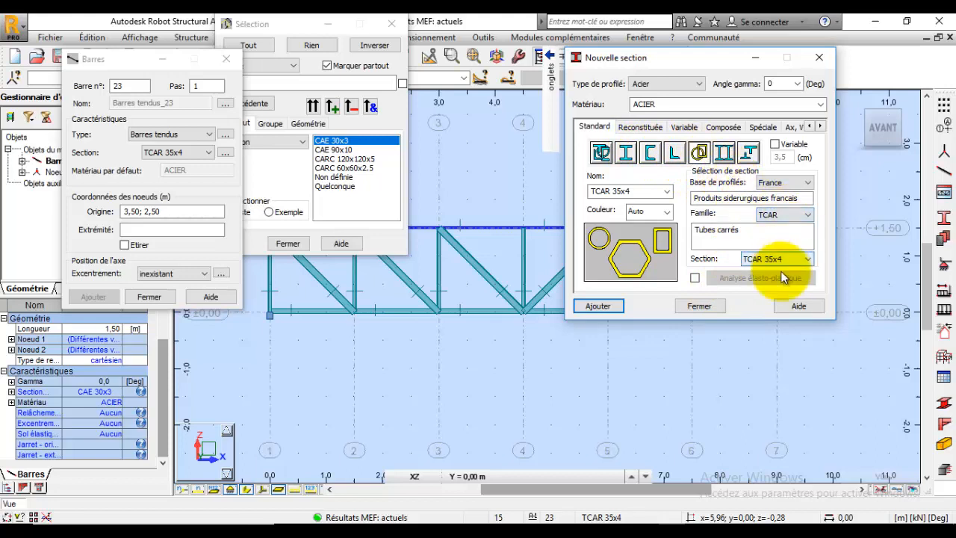
pyautogui.click(778, 258)
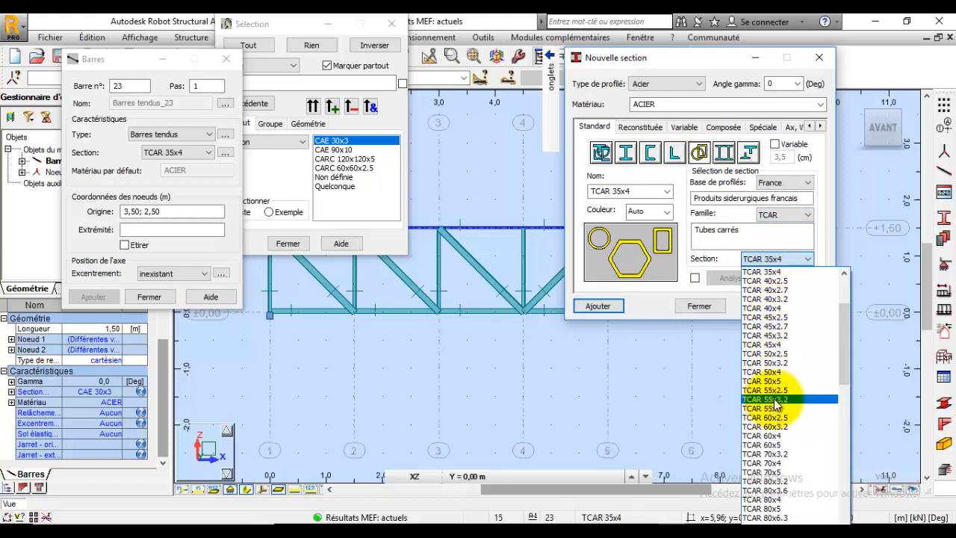
pyautogui.click(762, 381)
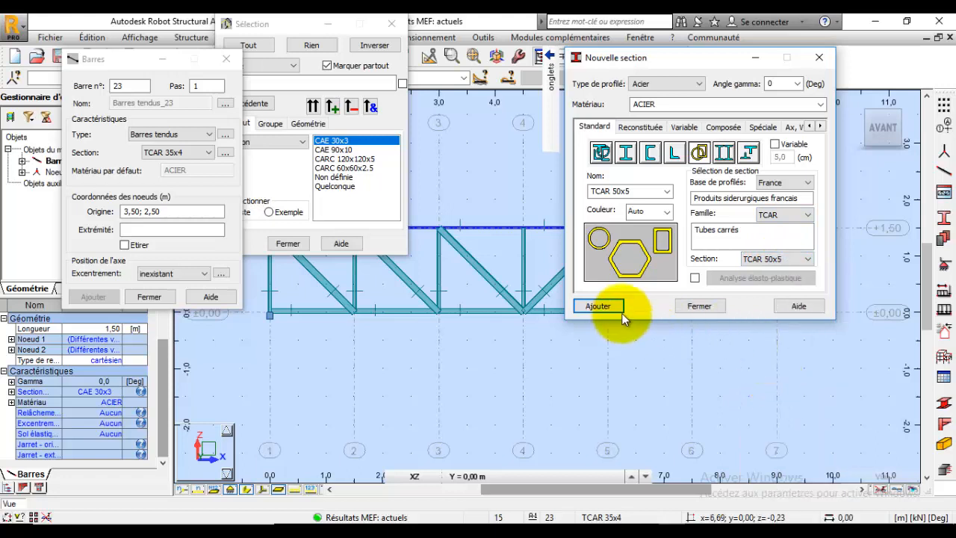
pyautogui.click(791, 258)
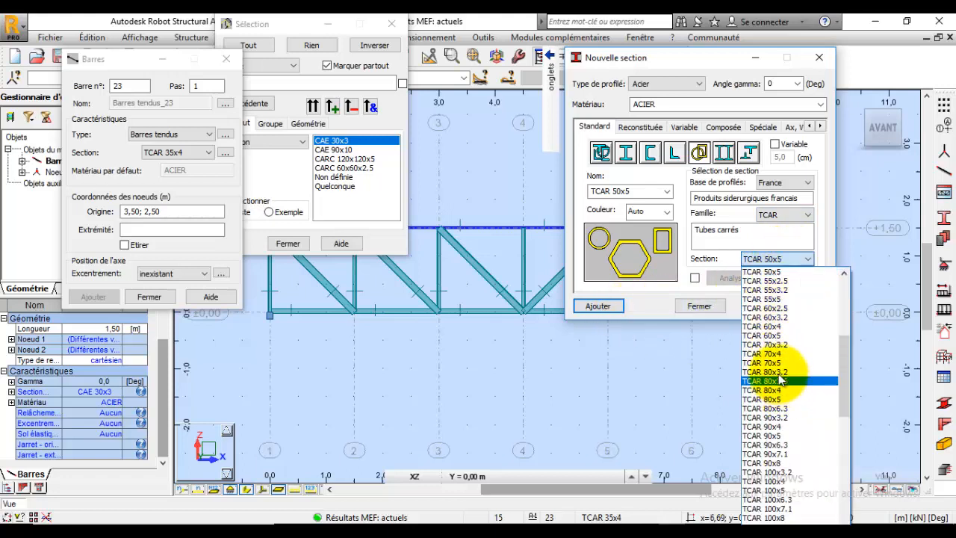
pyautogui.click(762, 335)
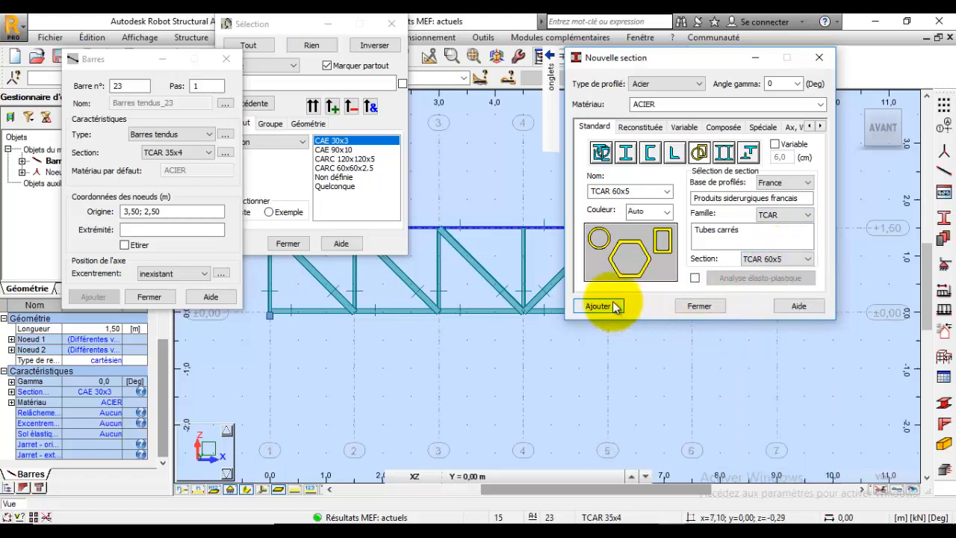
pyautogui.click(693, 311)
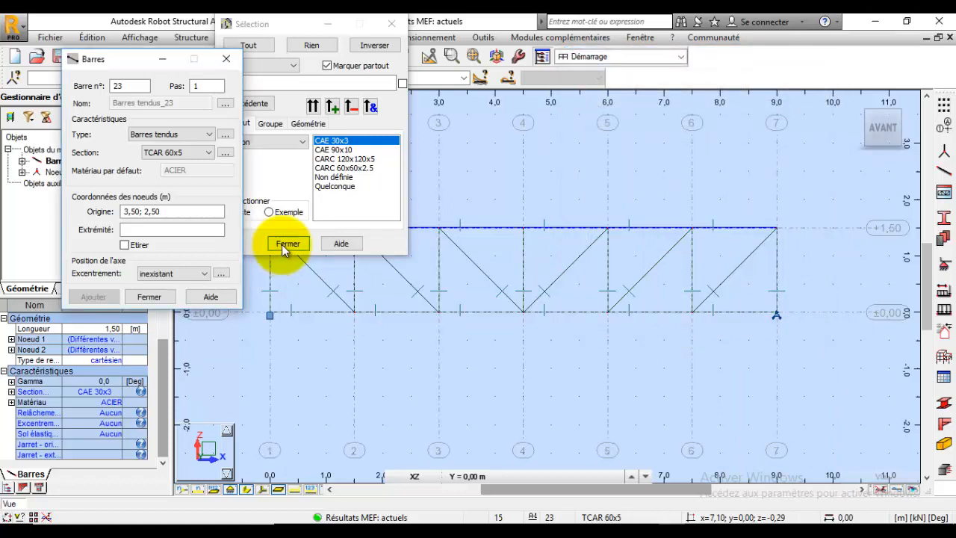
pyautogui.click(153, 296)
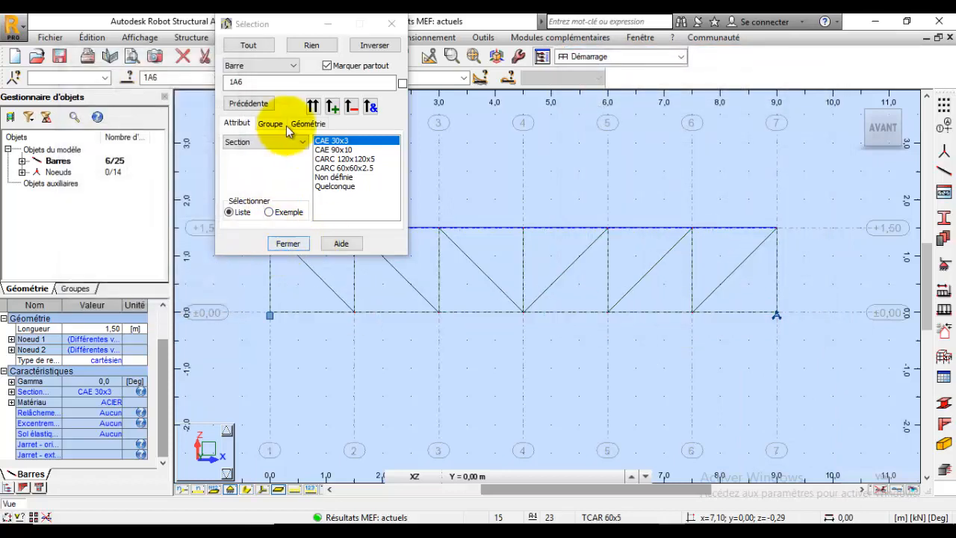
pyautogui.click(117, 391)
pyautogui.click(118, 393)
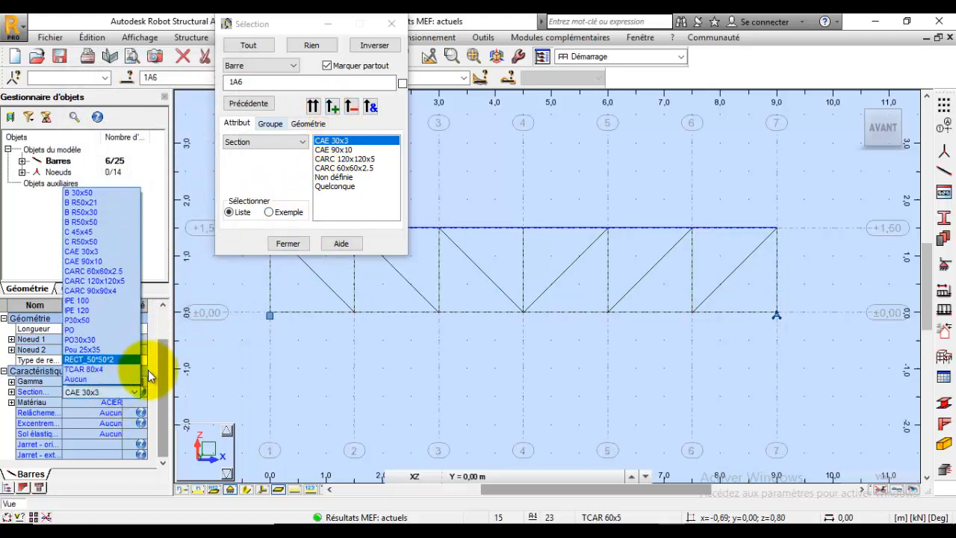
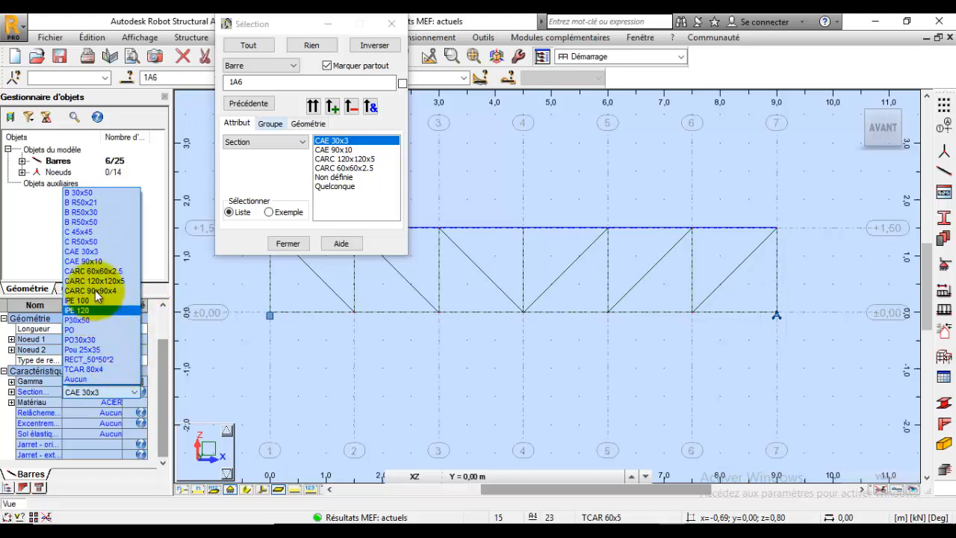
pyautogui.click(219, 363)
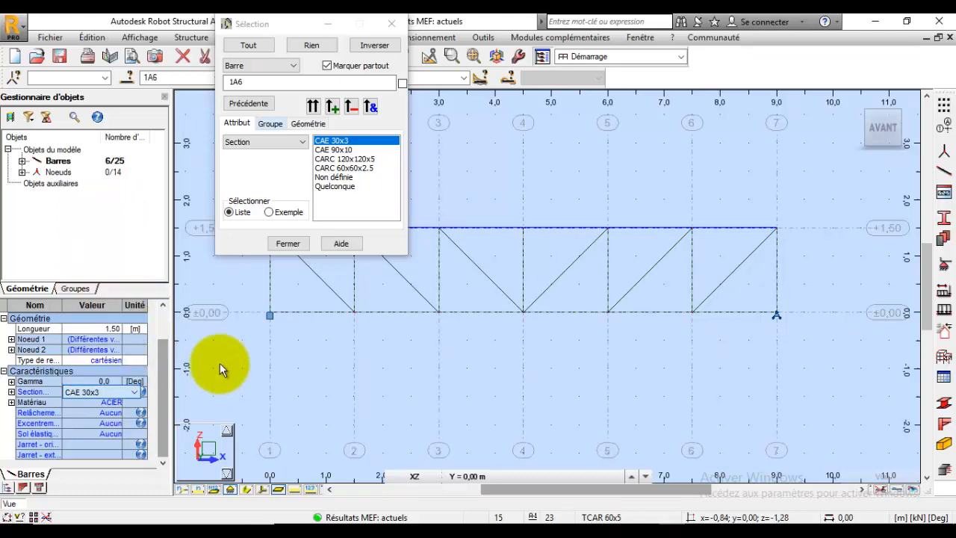
pyautogui.click(304, 246)
pyautogui.click(241, 145)
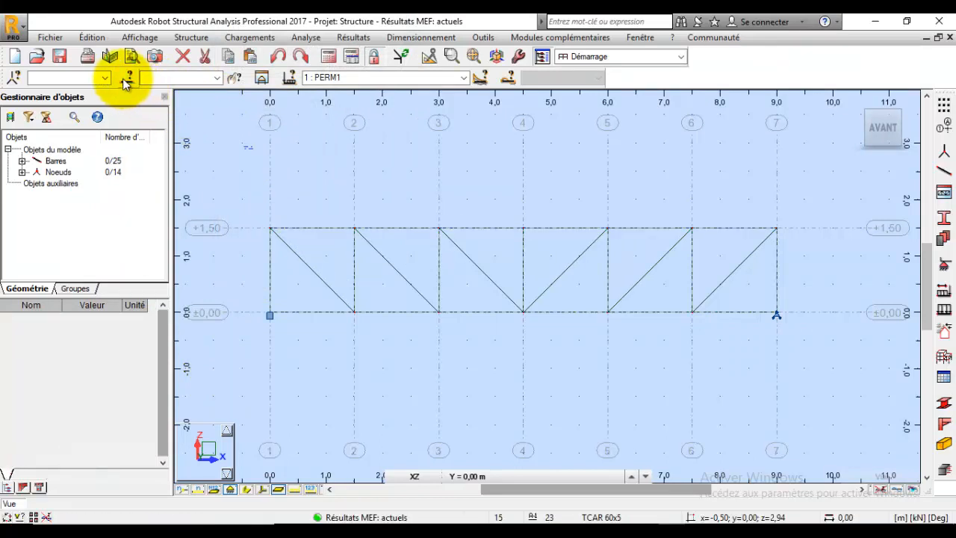
# Step: Select all bars with the CAE 30x3 section and change their section to HEA 100, accepting the structure modification
pyautogui.click(128, 78)
pyautogui.click(338, 141)
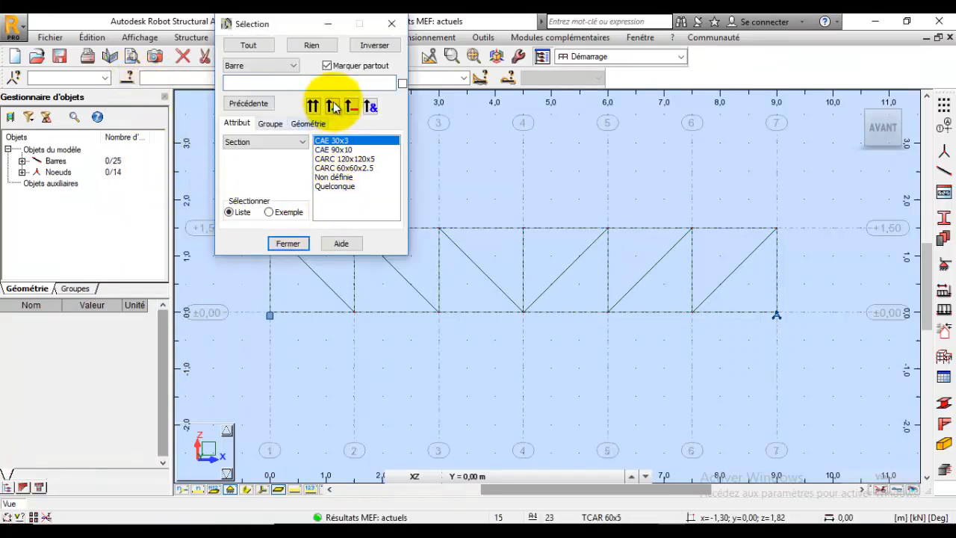
pyautogui.click(331, 106)
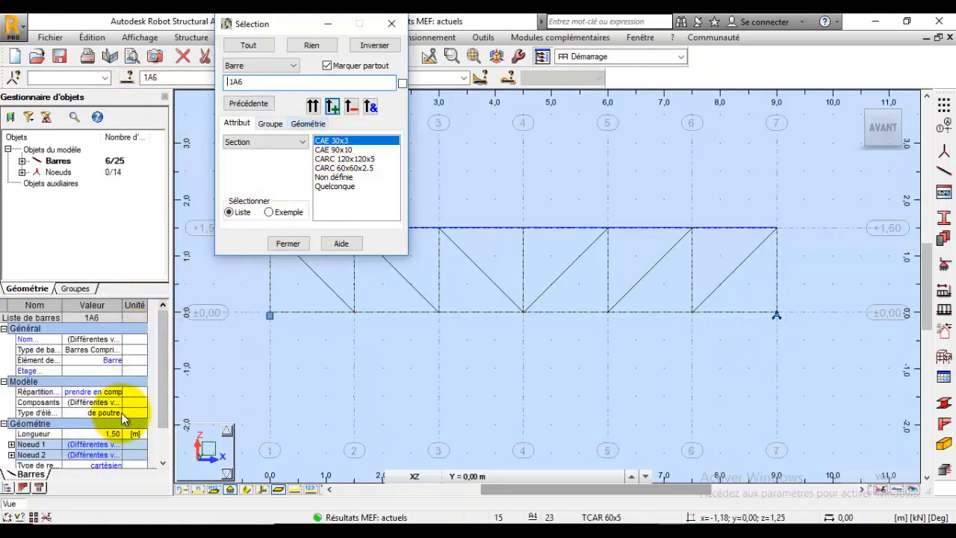
pyautogui.moveTo(162, 381); pyautogui.dragTo(163, 411)
pyautogui.click(120, 388)
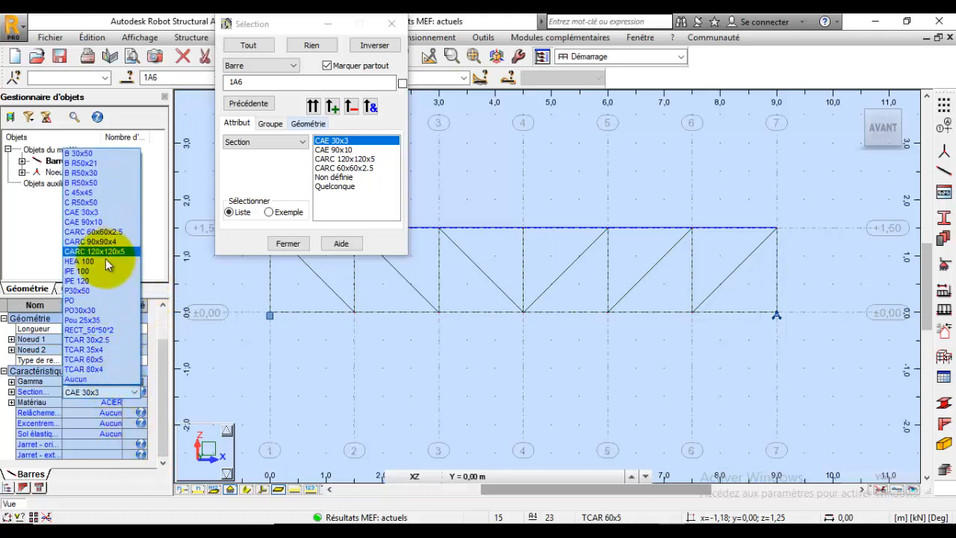
pyautogui.click(98, 280)
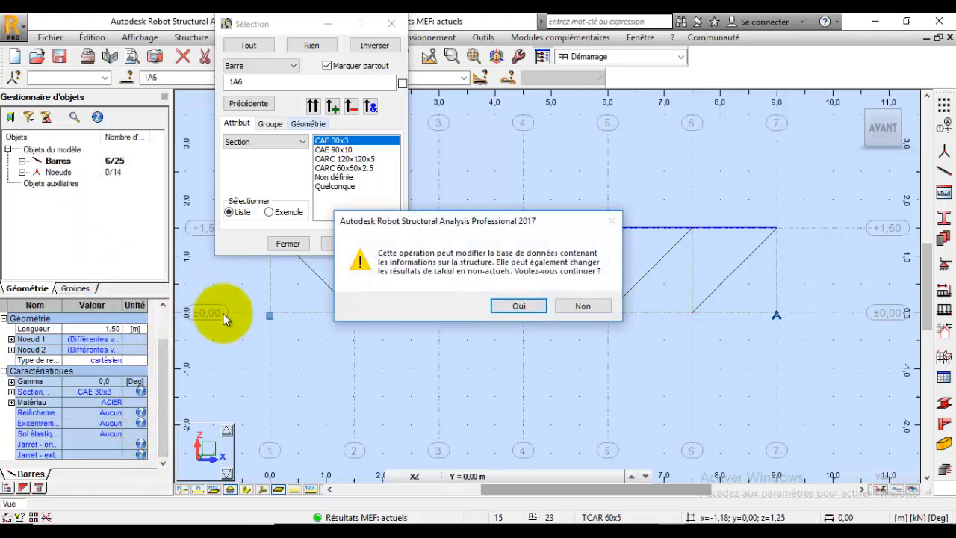
pyautogui.click(482, 366)
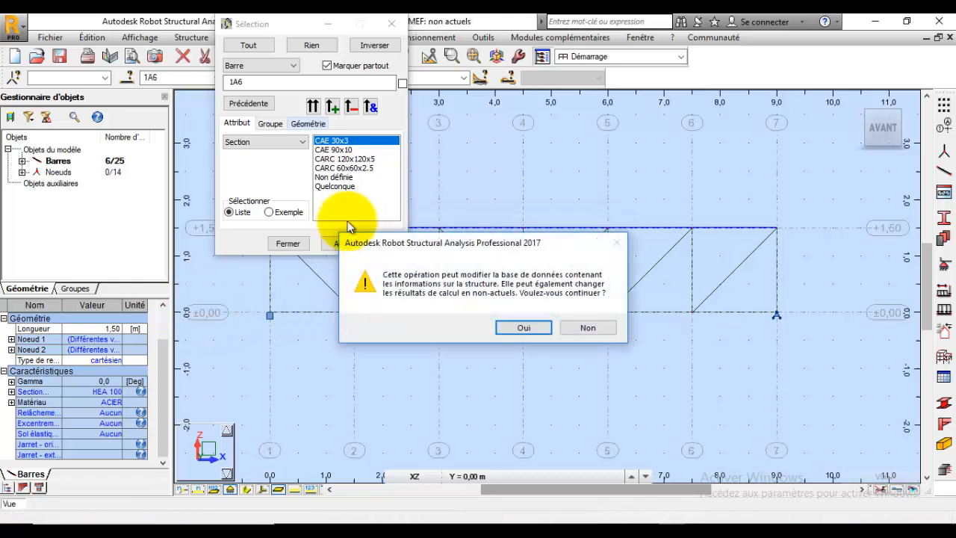
pyautogui.click(522, 325)
# Step: Replace the selection with all CAE 90x10 bars and change their section to TCAR 30x2.5
pyautogui.click(333, 149)
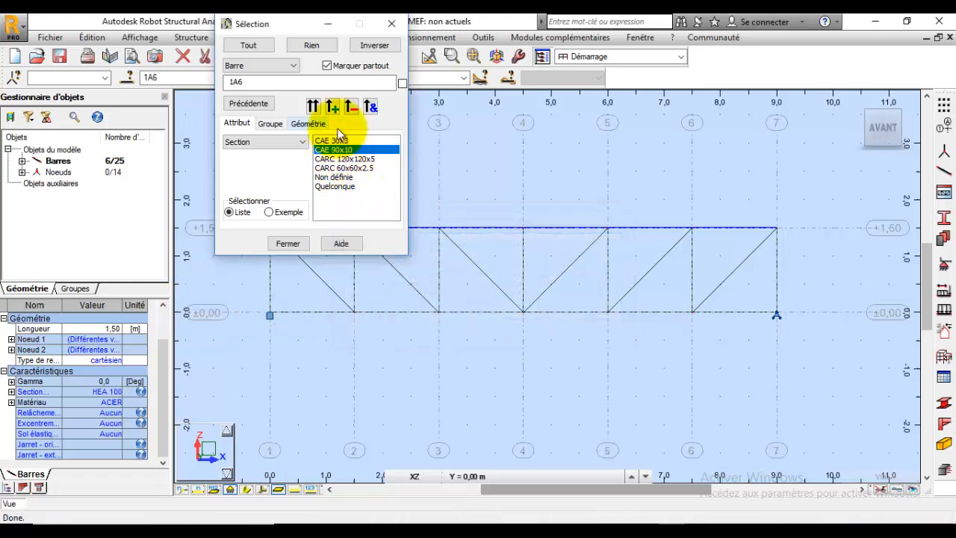
pyautogui.moveTo(289, 83); pyautogui.dragTo(188, 90)
pyautogui.press('BackSpace')
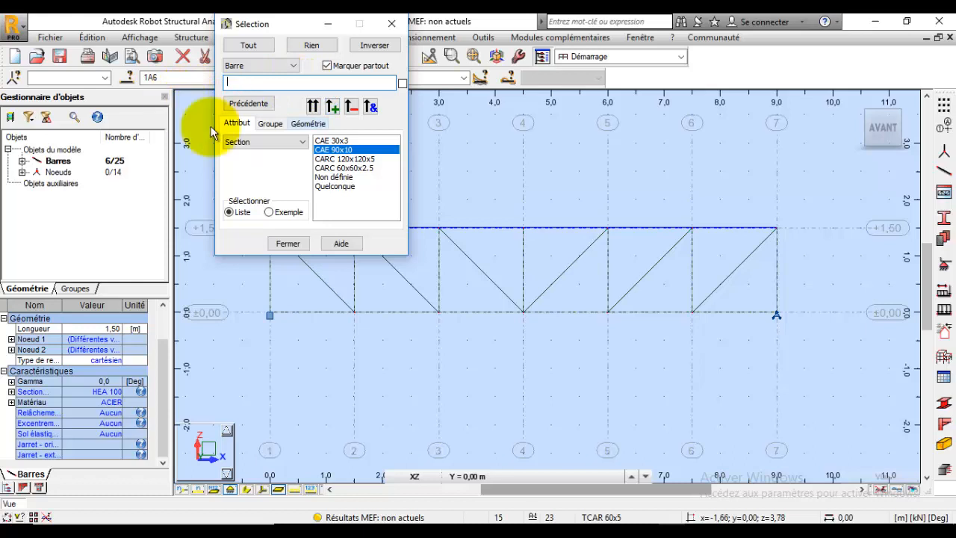
pyautogui.click(333, 107)
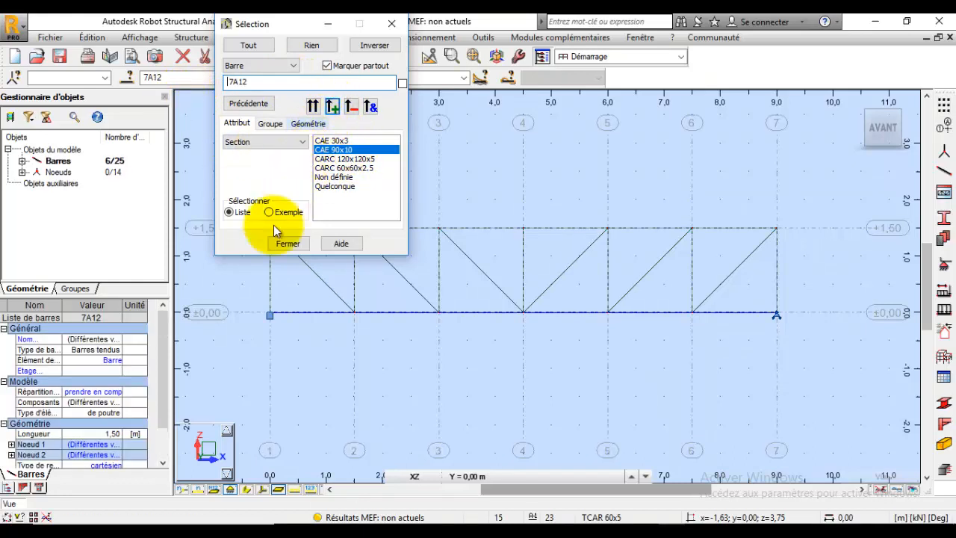
pyautogui.moveTo(162, 399); pyautogui.dragTo(156, 468)
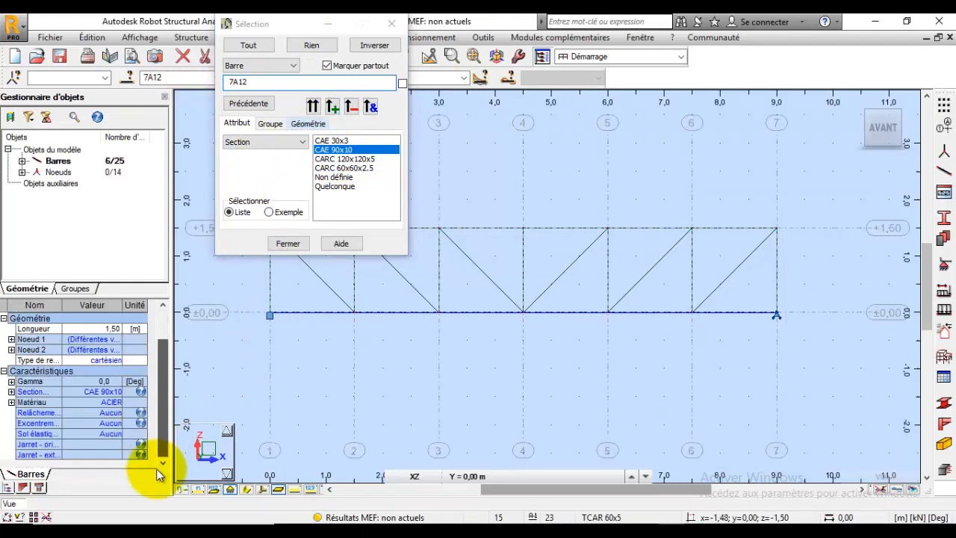
pyautogui.click(120, 393)
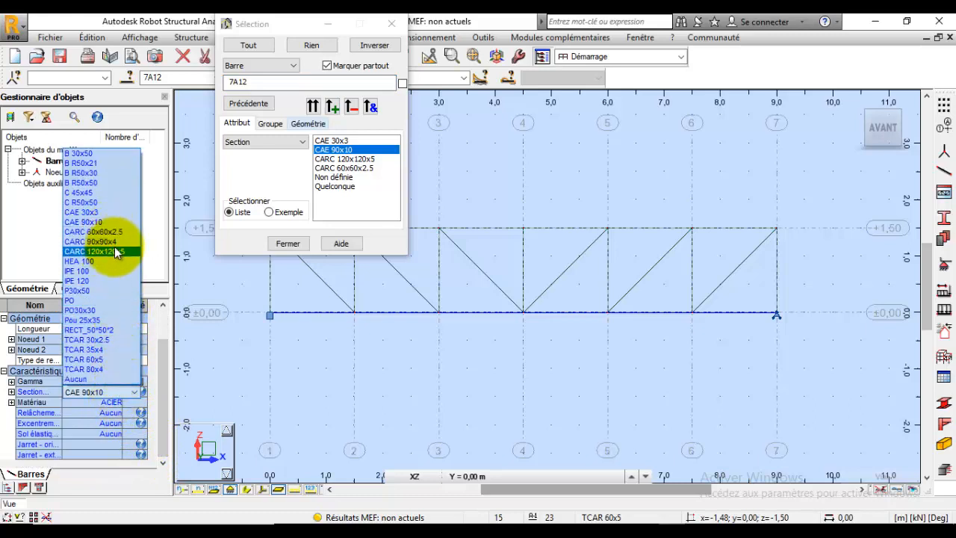
pyautogui.click(103, 340)
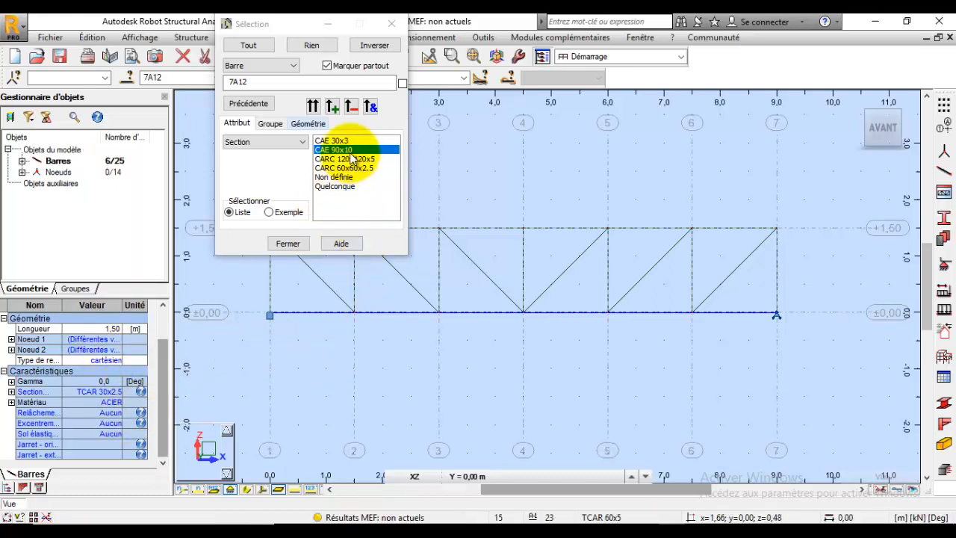
# Step: Replace the selection with all CARC 120x120x5 bars and change their section to TCAR 30x2.5
pyautogui.click(352, 108)
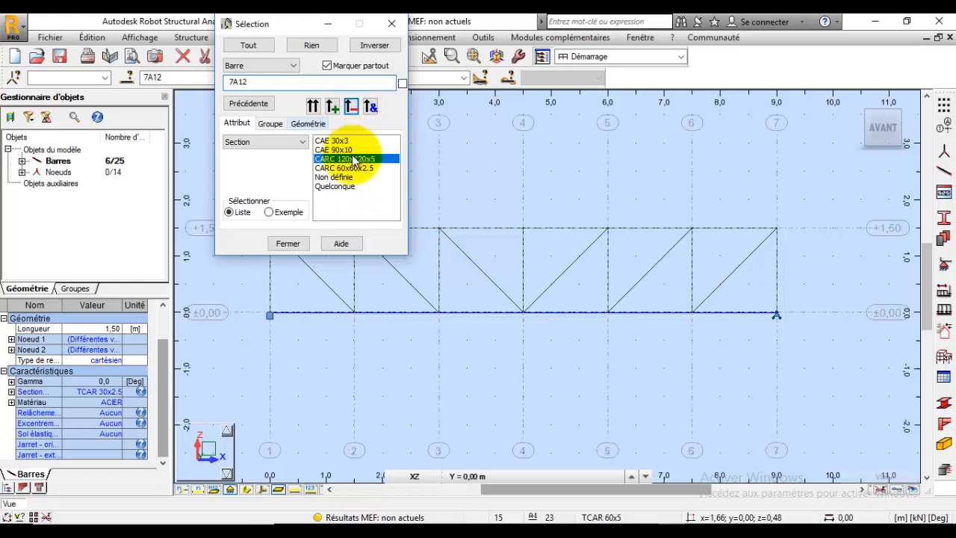
pyautogui.moveTo(290, 83); pyautogui.dragTo(169, 89)
pyautogui.press('Delete')
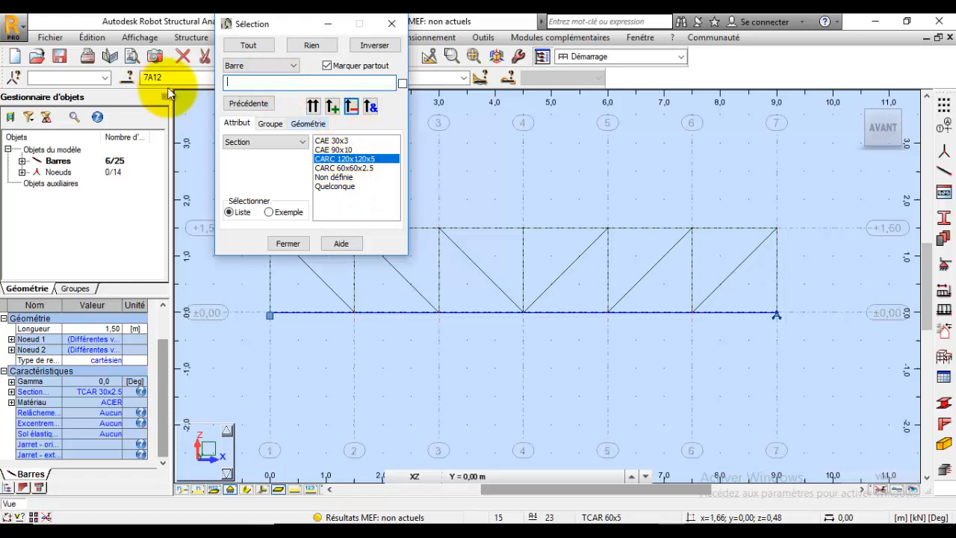
pyautogui.click(332, 107)
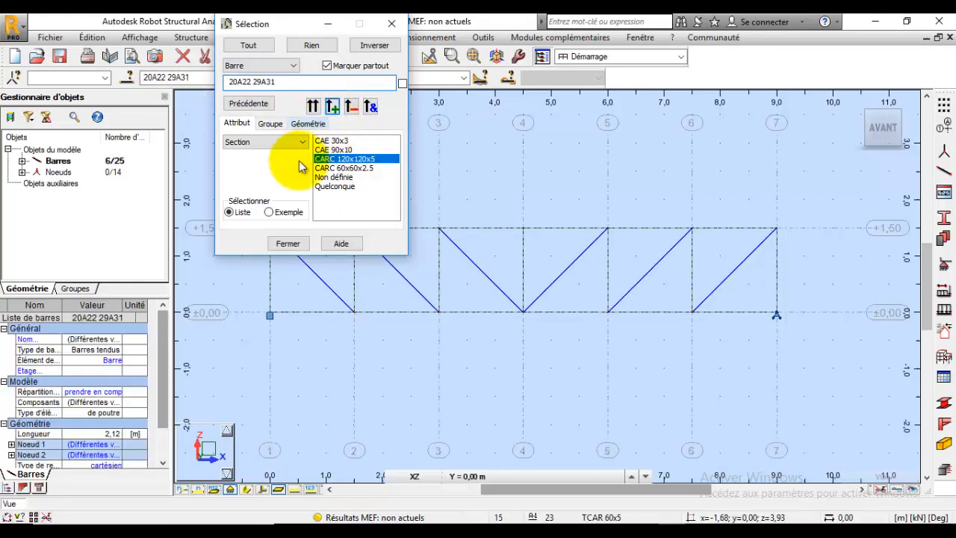
pyautogui.moveTo(163, 381); pyautogui.dragTo(163, 407)
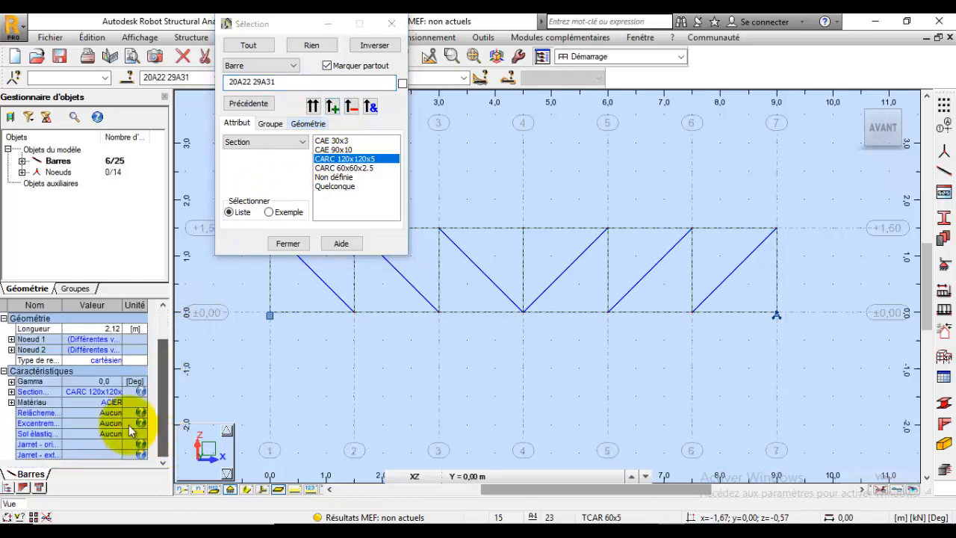
pyautogui.click(111, 391)
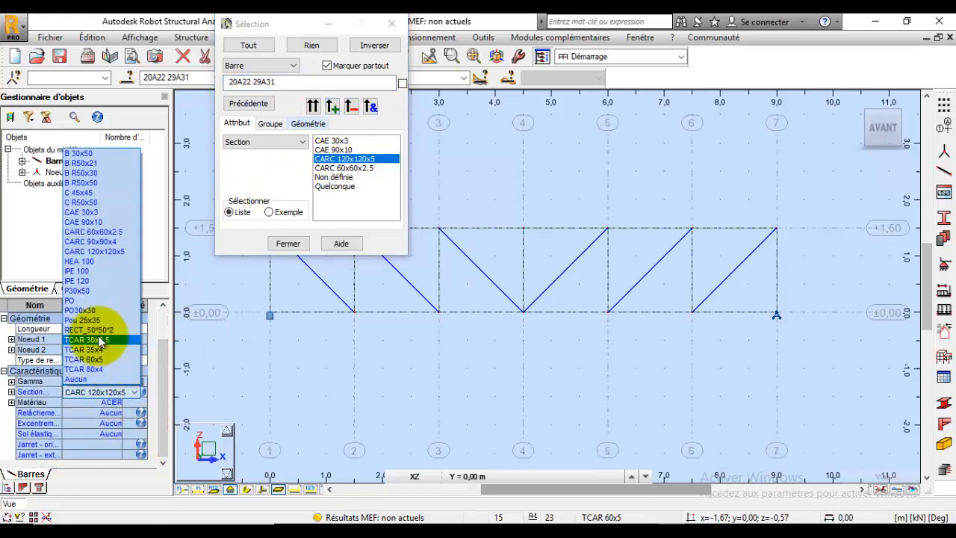
pyautogui.click(99, 340)
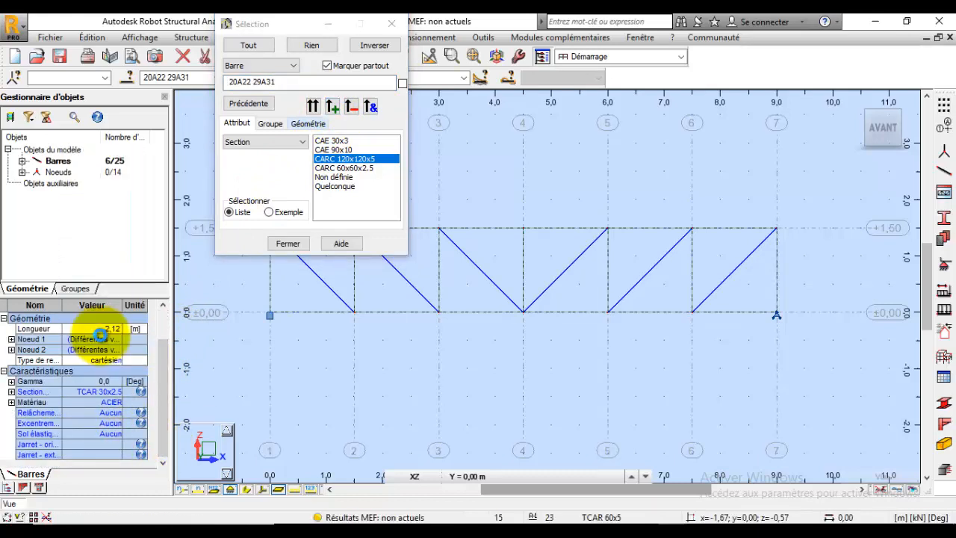
# Step: Replace the selection with all CARC 60x60x2.5 bars, change their section to HEA 100 and close the selection dialog
pyautogui.click(351, 110)
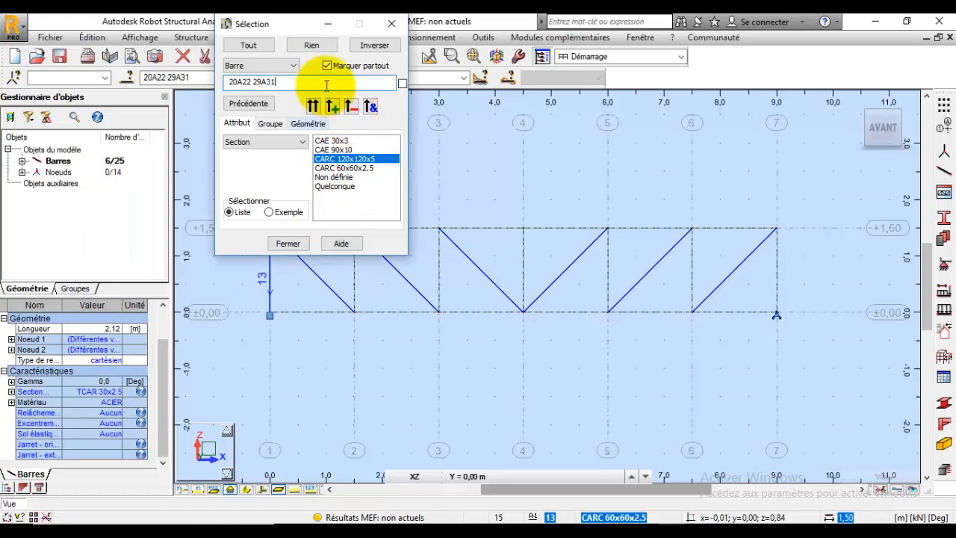
pyautogui.click(349, 106)
pyautogui.moveTo(304, 81); pyautogui.dragTo(221, 78)
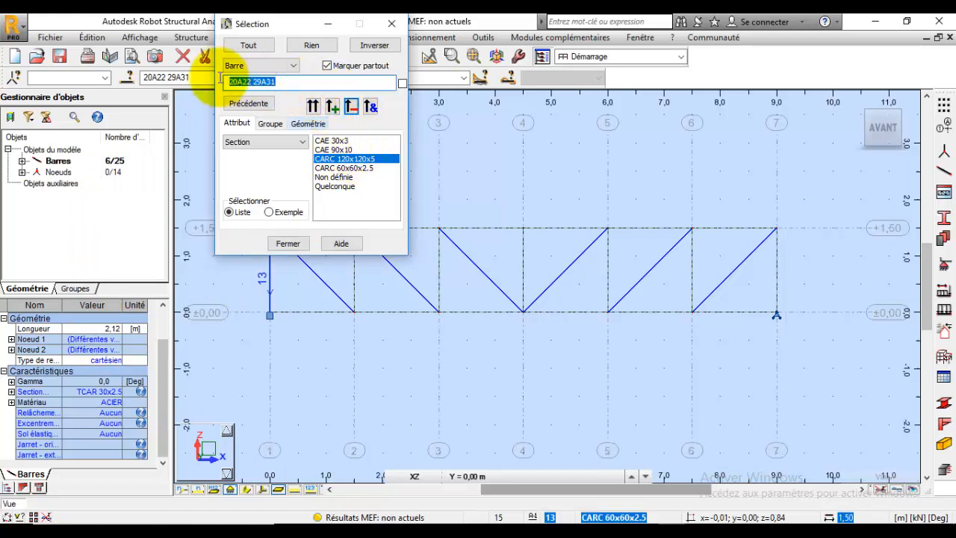
pyautogui.click(350, 167)
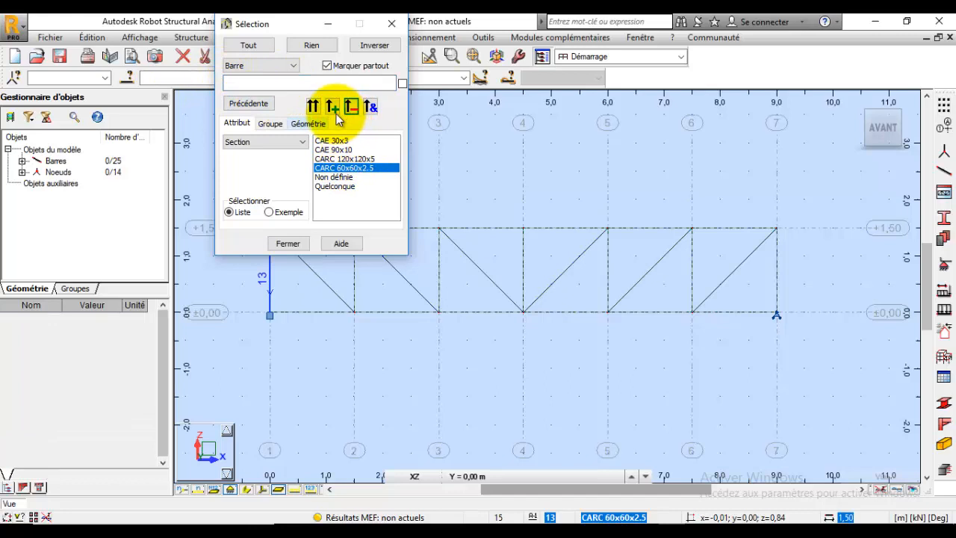
pyautogui.click(329, 106)
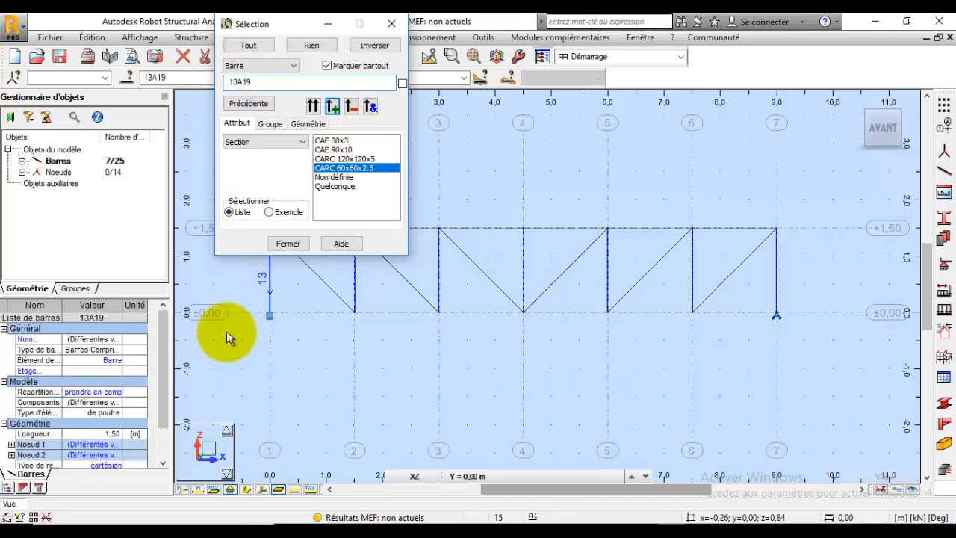
pyautogui.scroll(-3, 143, 436)
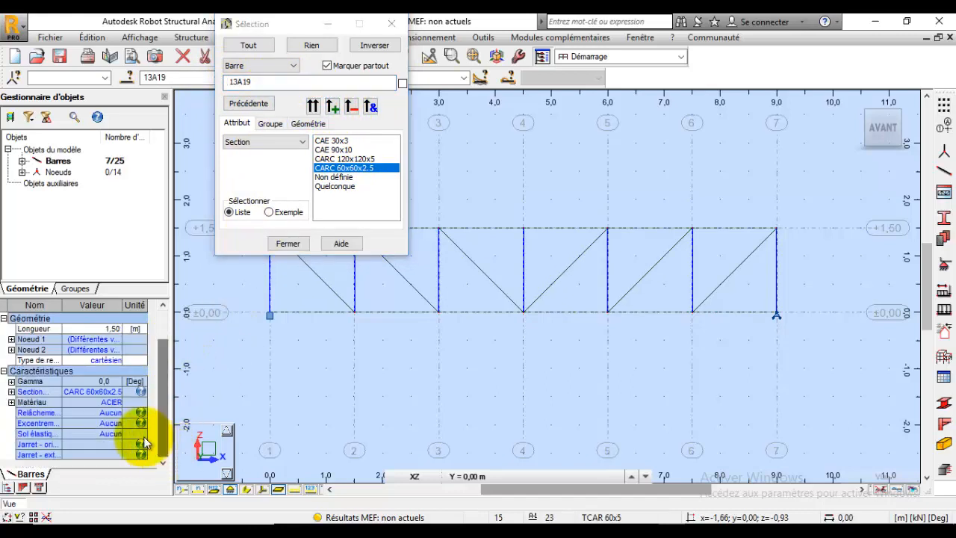
pyautogui.click(107, 391)
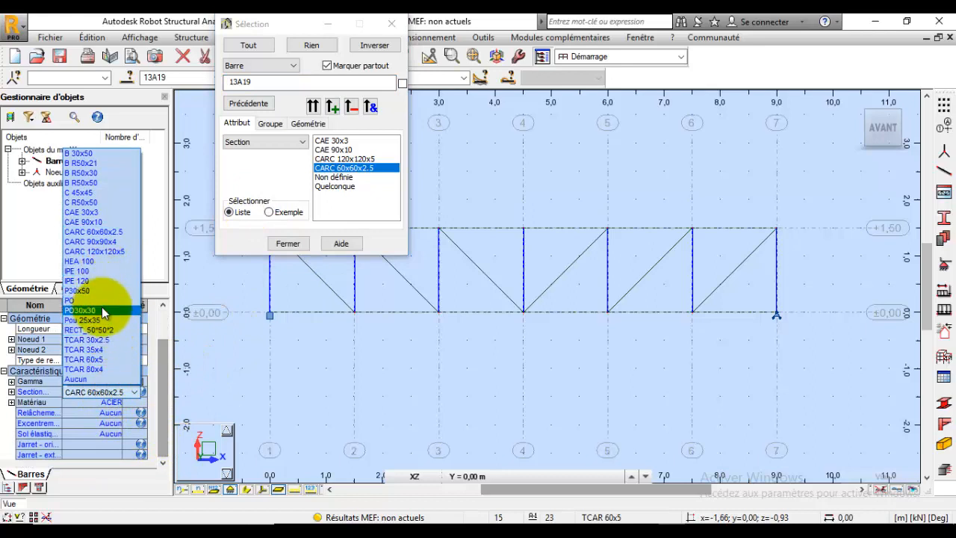
pyautogui.click(88, 262)
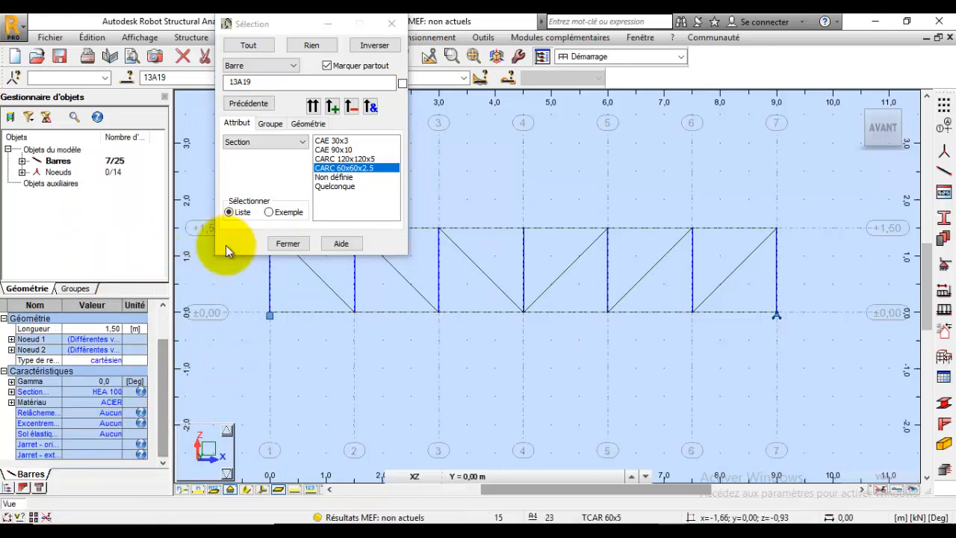
pyautogui.click(295, 244)
# Step: Run the structural analysis of the truss with the new sections
pyautogui.click(348, 37)
pyautogui.click(327, 40)
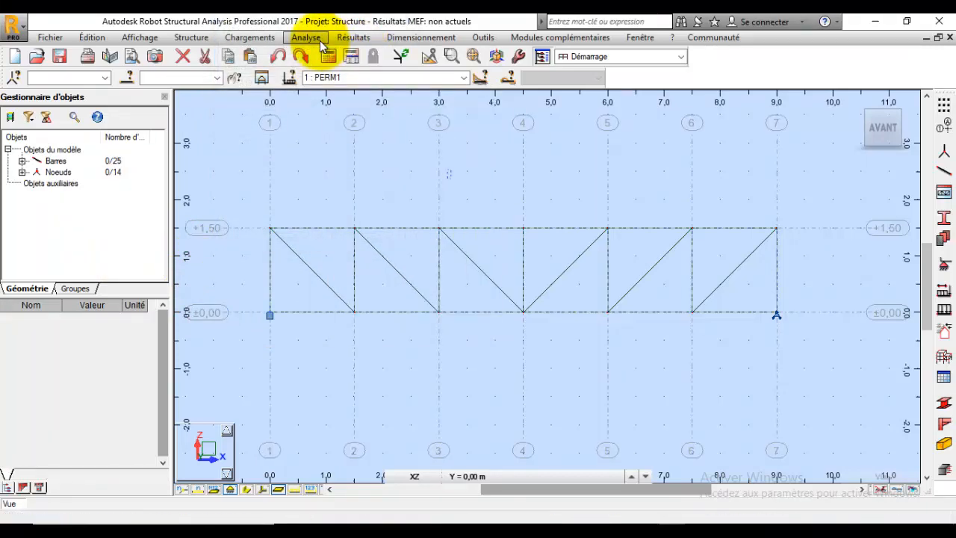
pyautogui.click(318, 41)
pyautogui.click(317, 68)
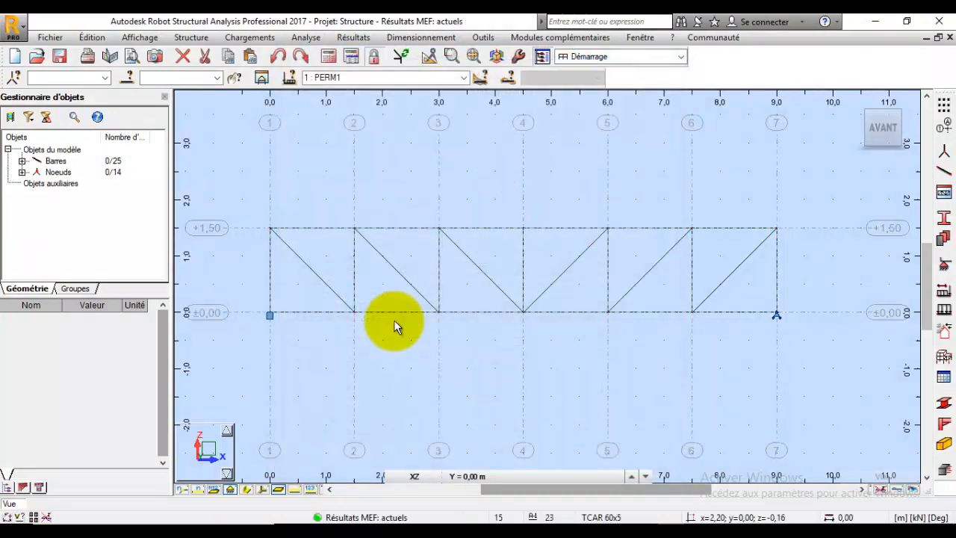
# Step: Run the CM66 steel member verification at the ELU limit state for all bars of the truss
pyautogui.click(420, 37)
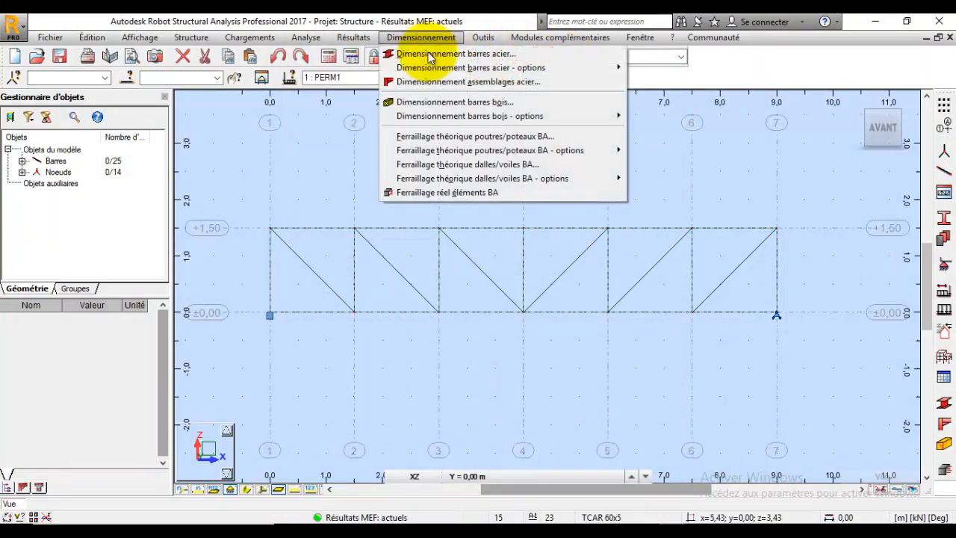
pyautogui.click(436, 55)
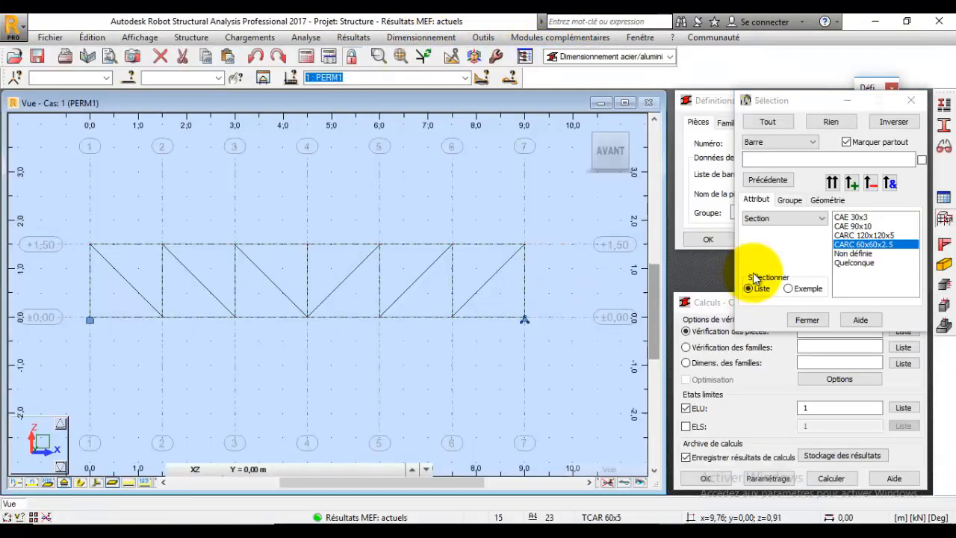
pyautogui.click(757, 389)
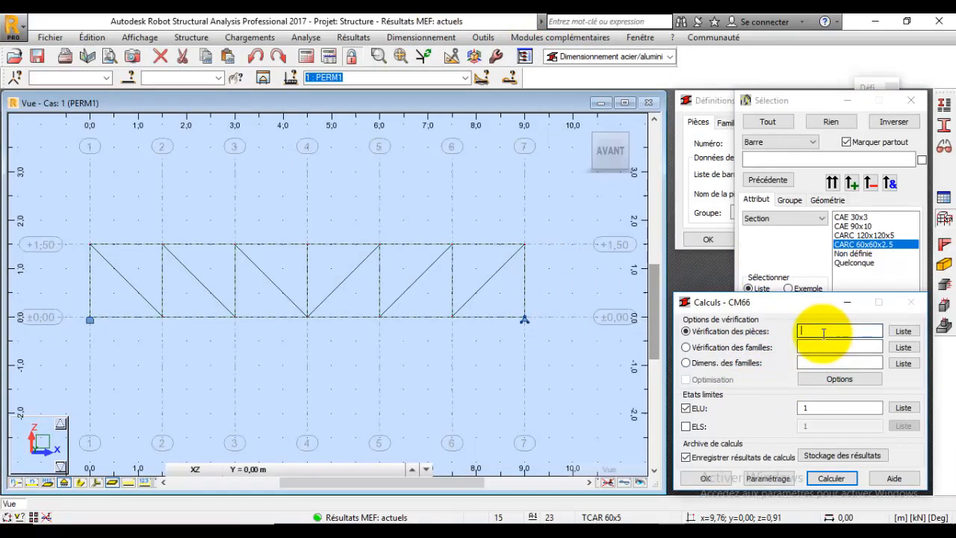
pyautogui.moveTo(541, 211); pyautogui.dragTo(66, 378)
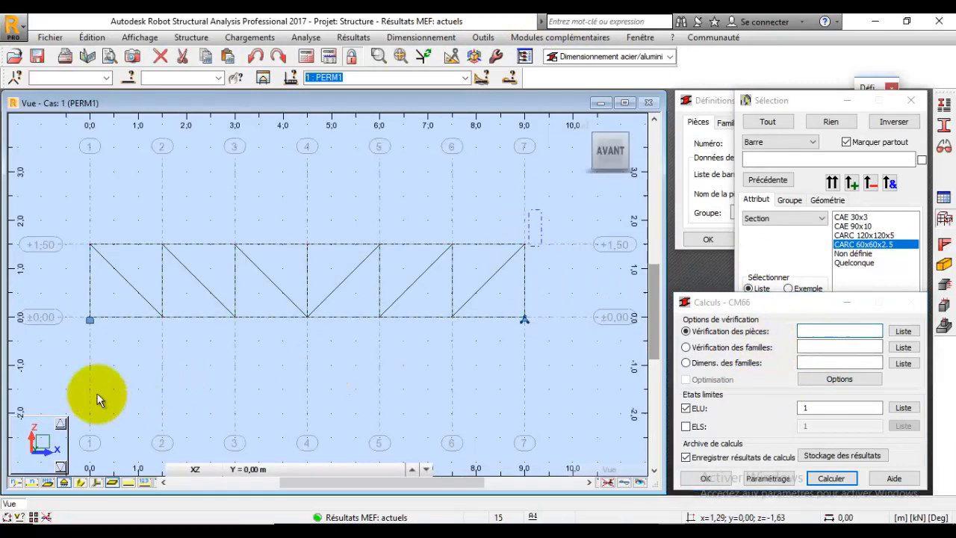
pyautogui.click(830, 478)
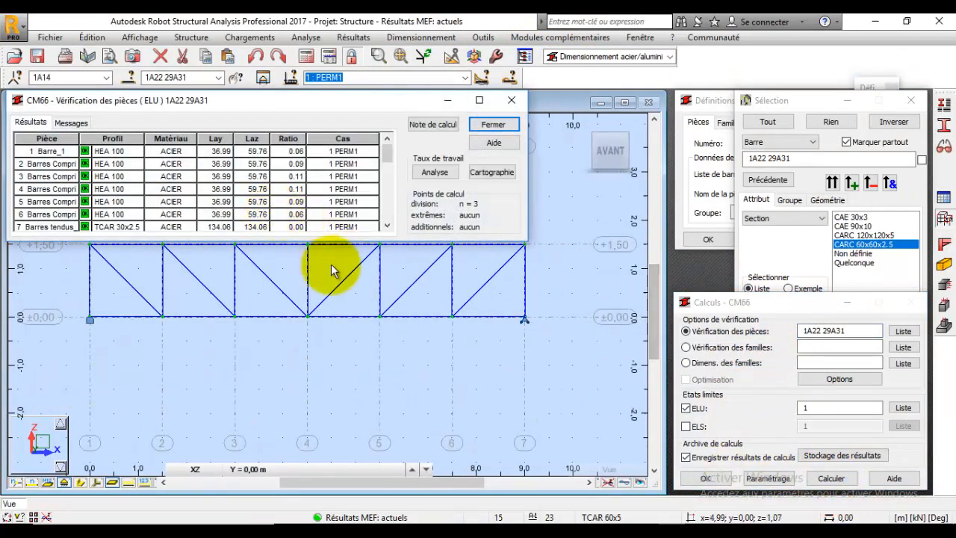
# Step: Enlarge the ELU verification table and review the simplified results of compressed member 2
pyautogui.moveTo(386, 151)
pyautogui.mouseDown()
pyautogui.moveTo(386, 223)
pyautogui.moveTo(384, 164)
pyautogui.mouseUp()
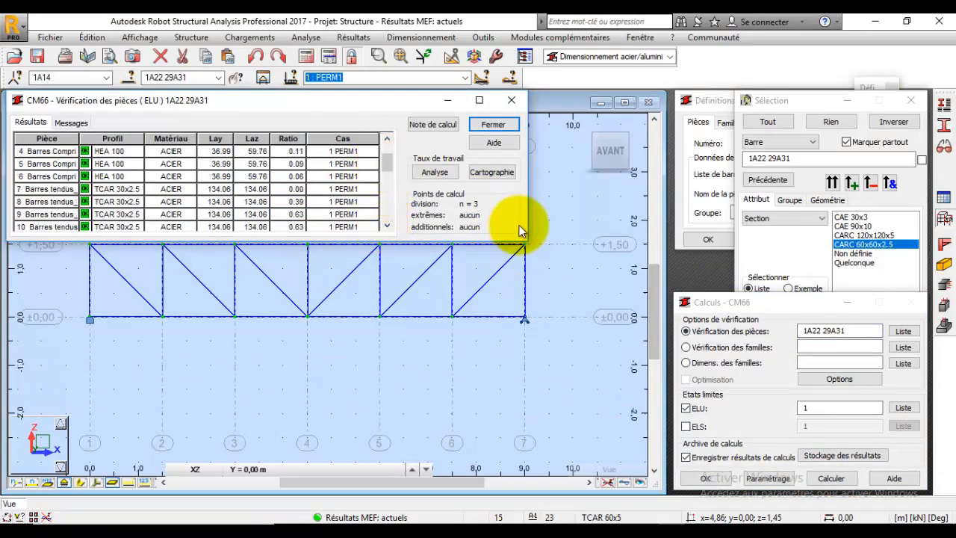
pyautogui.moveTo(526, 243); pyautogui.dragTo(612, 401)
pyautogui.scroll(1, 222, 166)
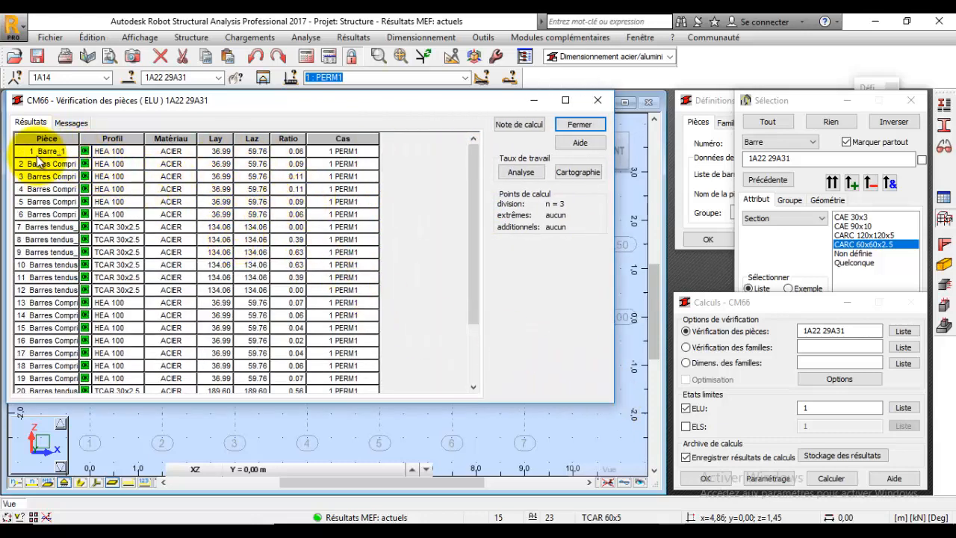
pyautogui.doubleClick(126, 159)
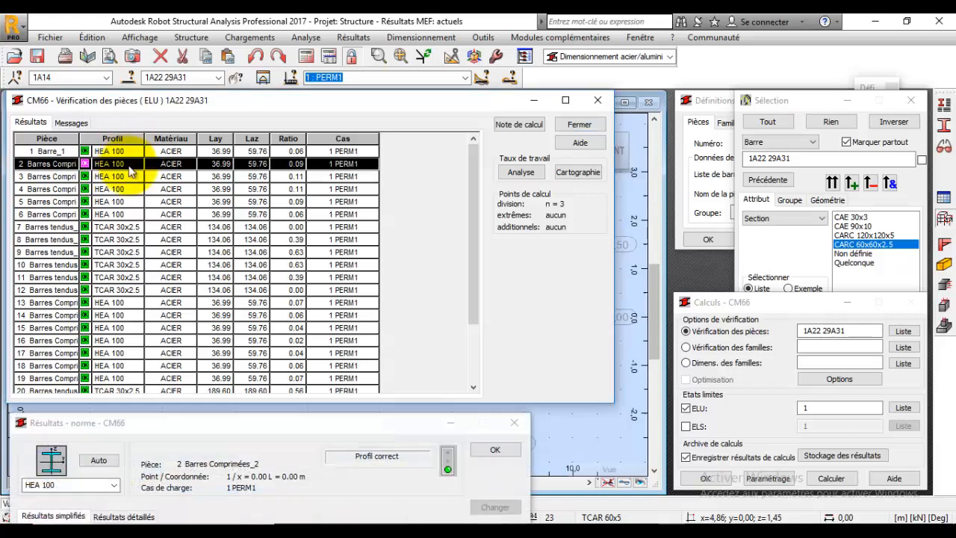
pyautogui.moveTo(252, 422); pyautogui.dragTo(274, 71)
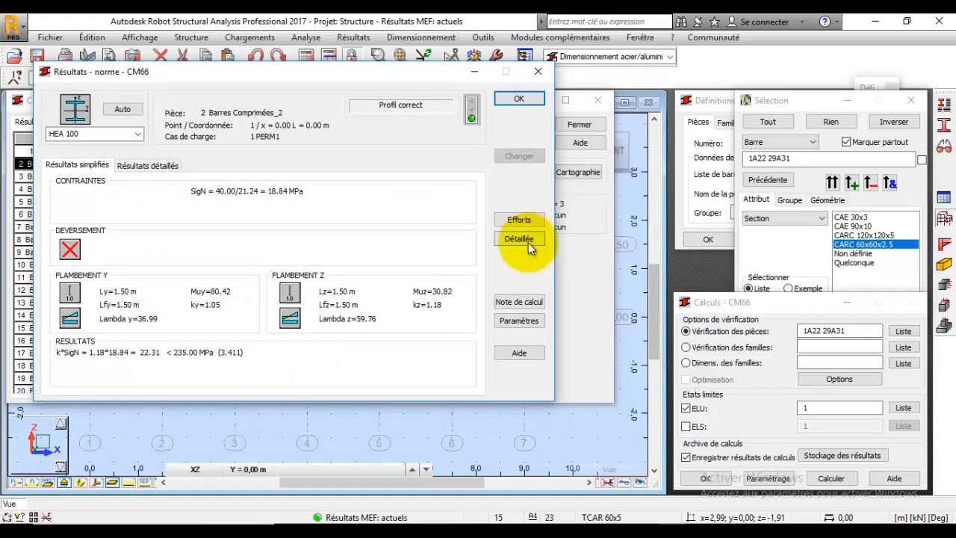
pyautogui.click(537, 73)
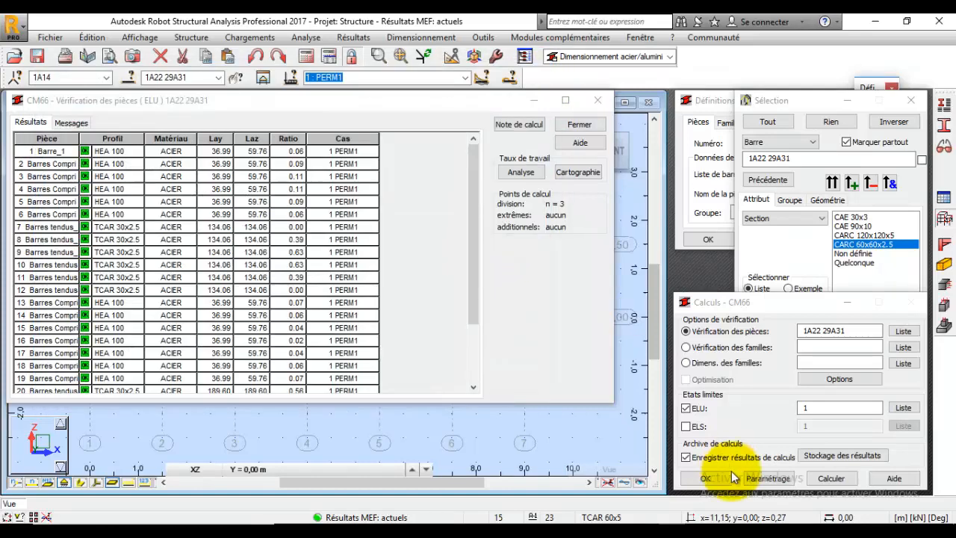
# Step: Add the ELS limit state to the member verification, recalculate all bars and enlarge the new results table
pyautogui.click(685, 427)
pyautogui.click(830, 479)
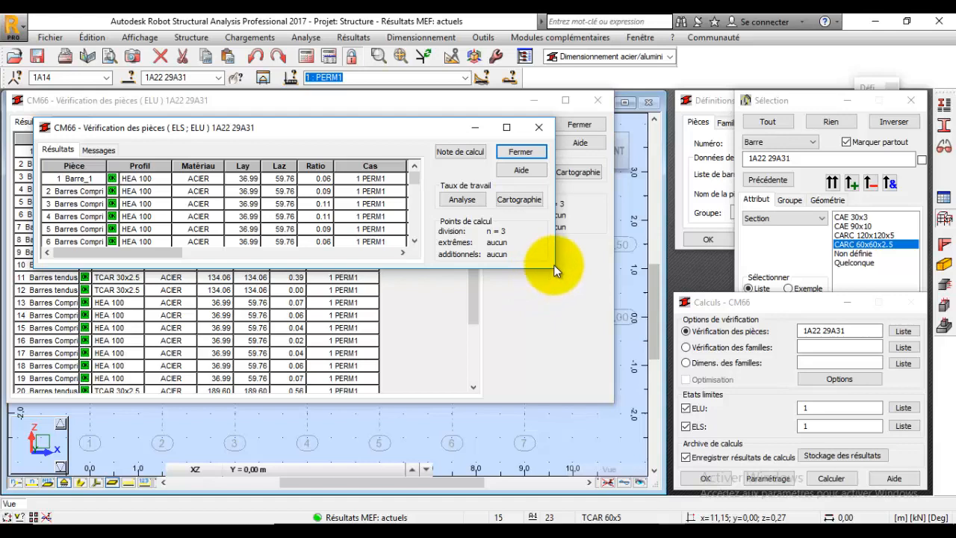
pyautogui.moveTo(559, 257); pyautogui.dragTo(647, 492)
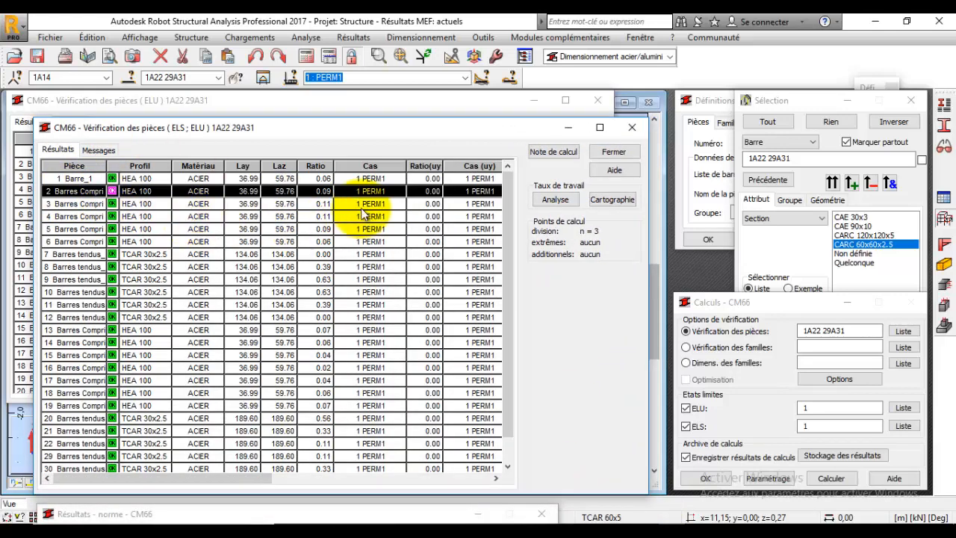
# Step: Review the results of compressed member 3 and close both verification tables without saving the ELU results
pyautogui.click(91, 191)
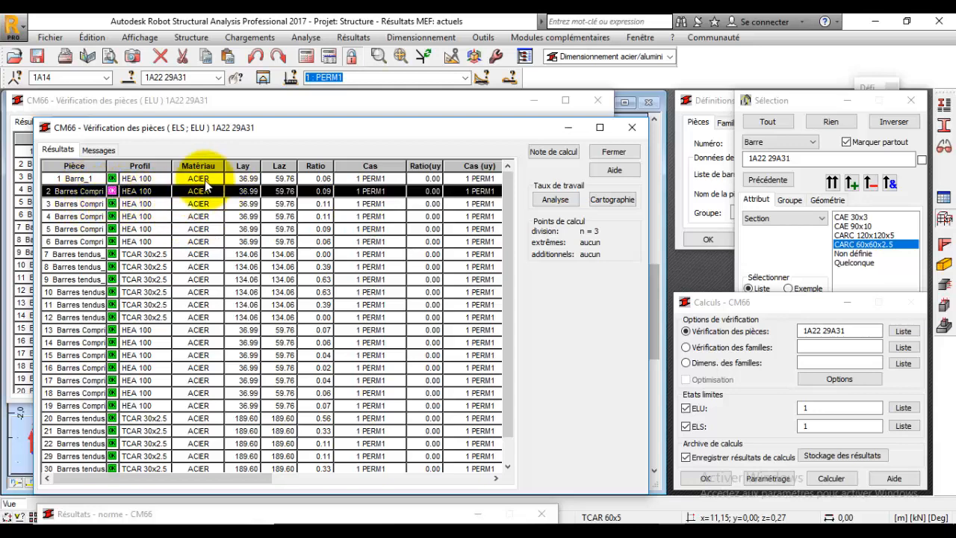
pyautogui.click(83, 204)
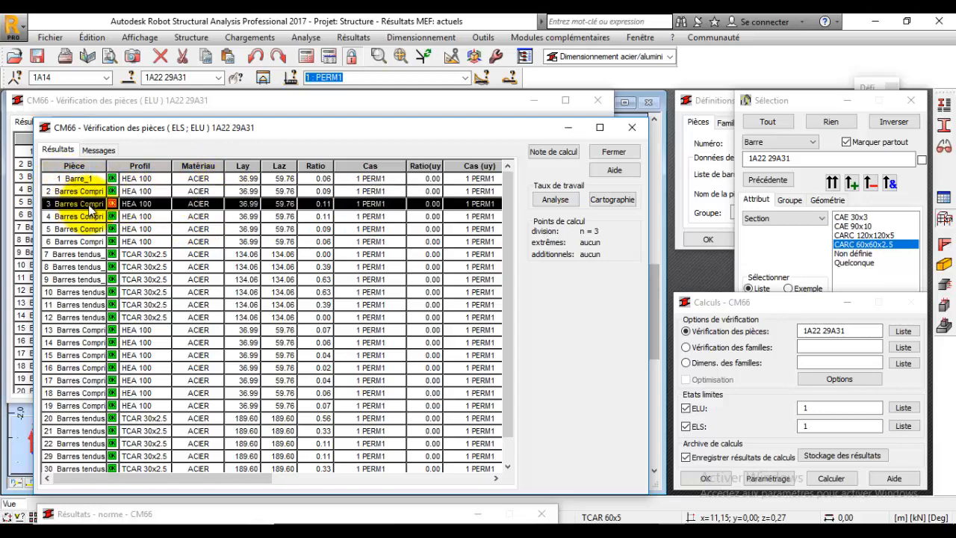
pyautogui.click(545, 151)
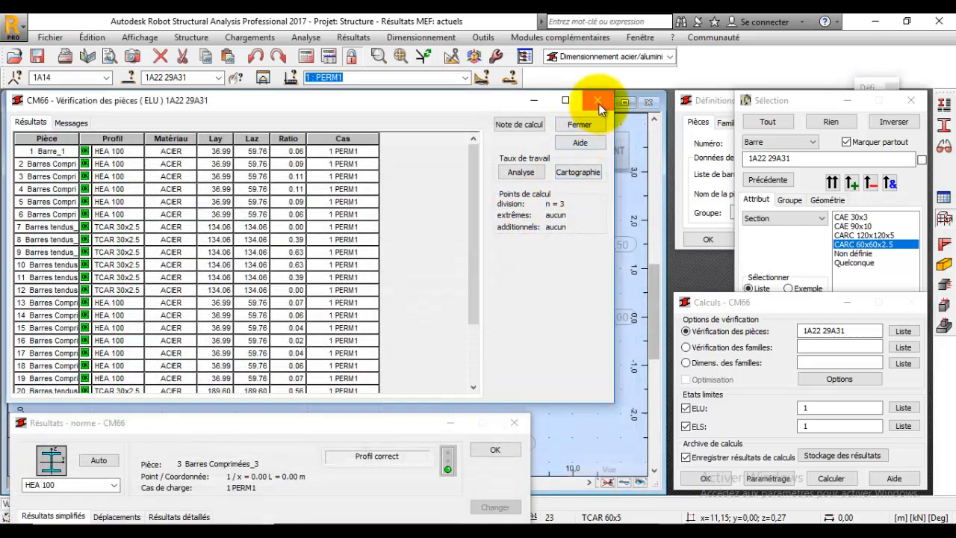
pyautogui.click(597, 100)
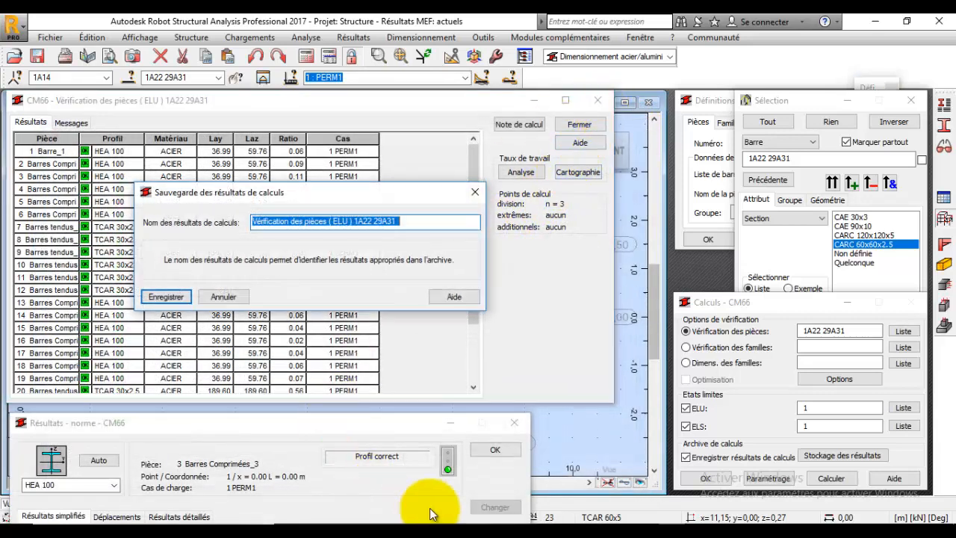
pyautogui.click(217, 296)
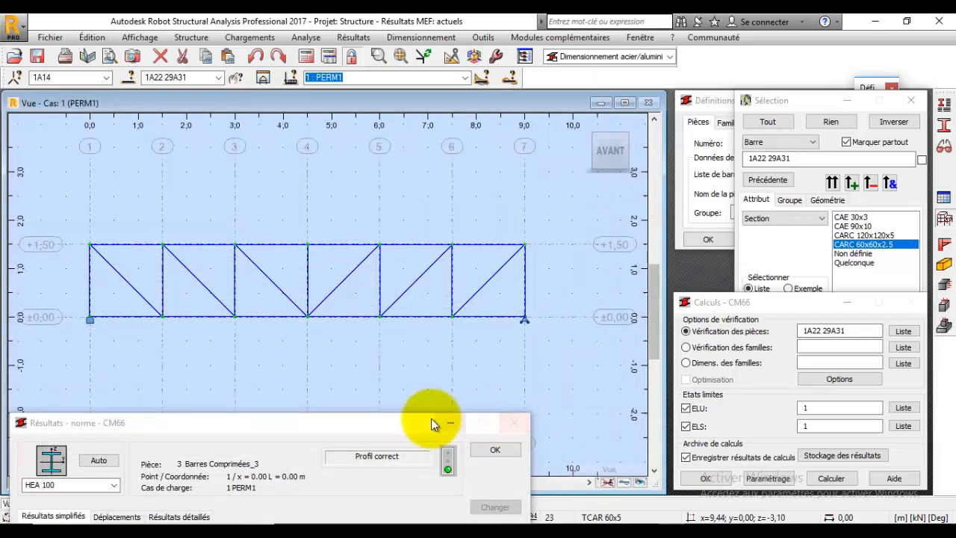
pyautogui.moveTo(371, 427); pyautogui.dragTo(414, 206)
pyautogui.moveTo(403, 269); pyautogui.dragTo(438, 96)
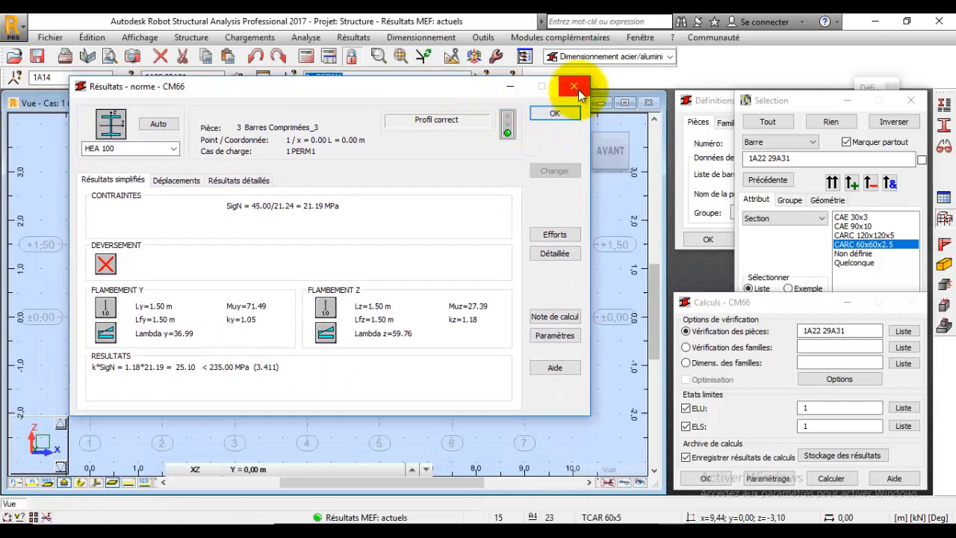
pyautogui.click(571, 85)
# Step: Rerun the combined ELS and ELU verification and examine the displacements of compressed member 2
pyautogui.click(831, 478)
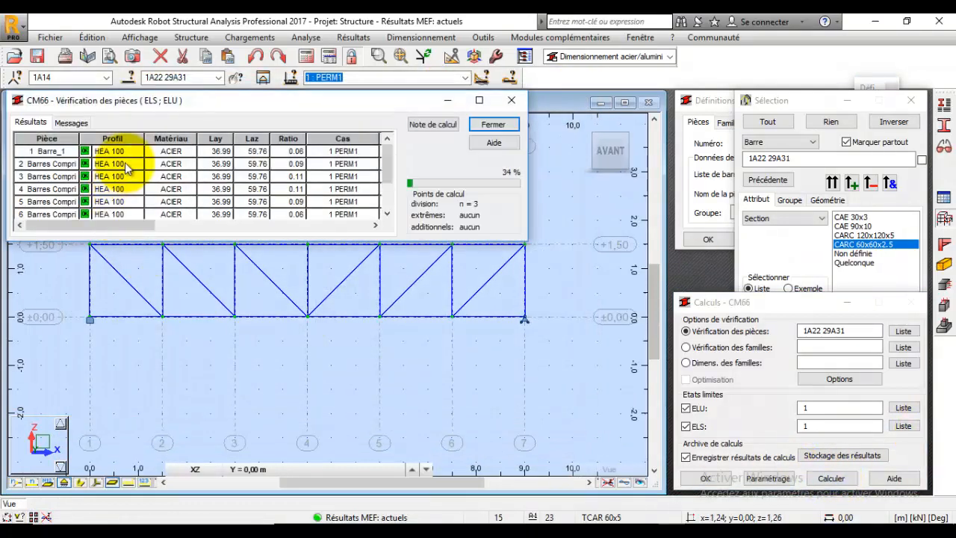
pyautogui.doubleClick(123, 165)
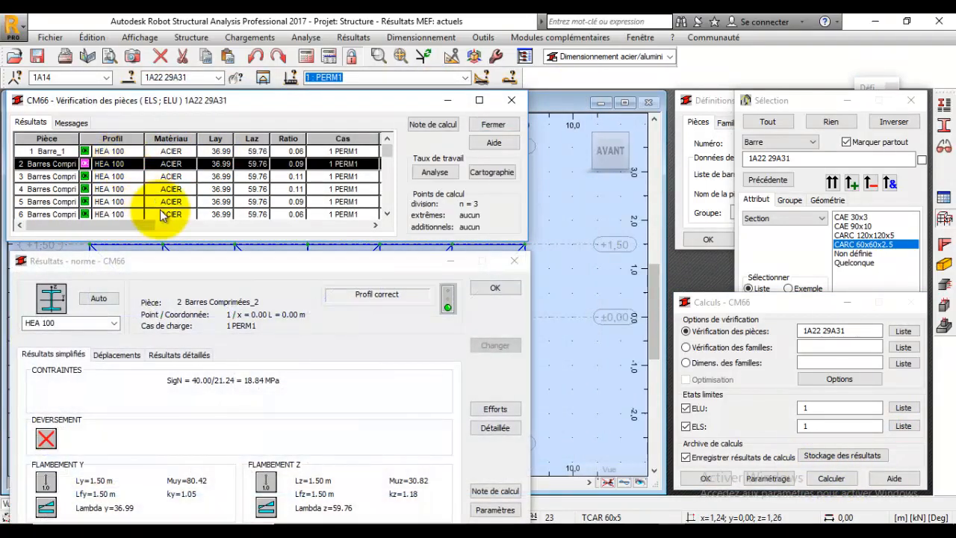
pyautogui.moveTo(236, 271); pyautogui.dragTo(279, 100)
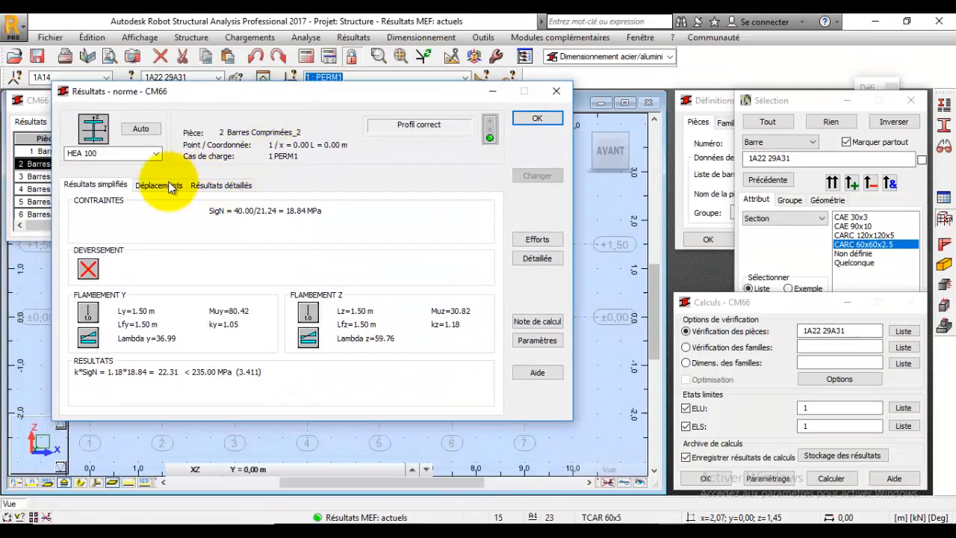
pyautogui.click(158, 184)
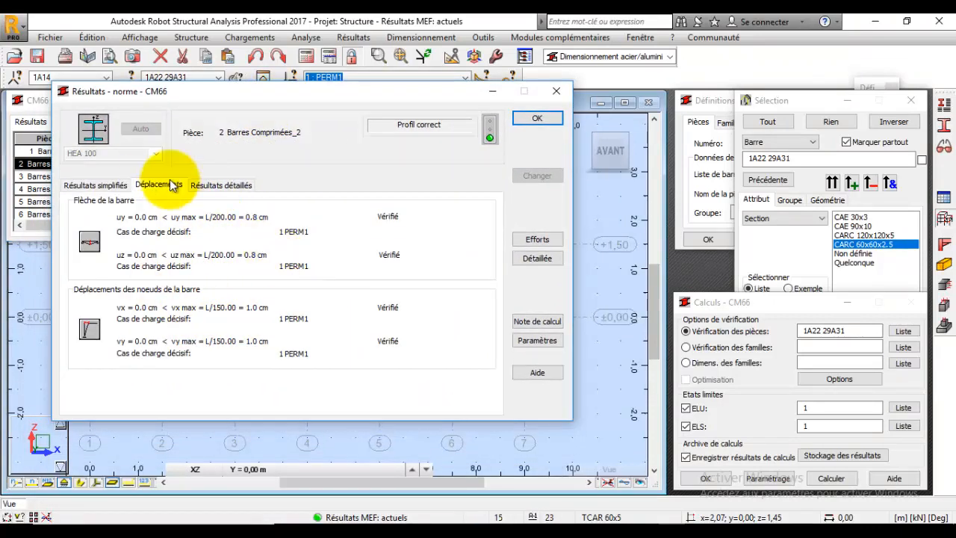
# Step: Read through the calculation note of compressed member 2 and close it
pyautogui.click(108, 184)
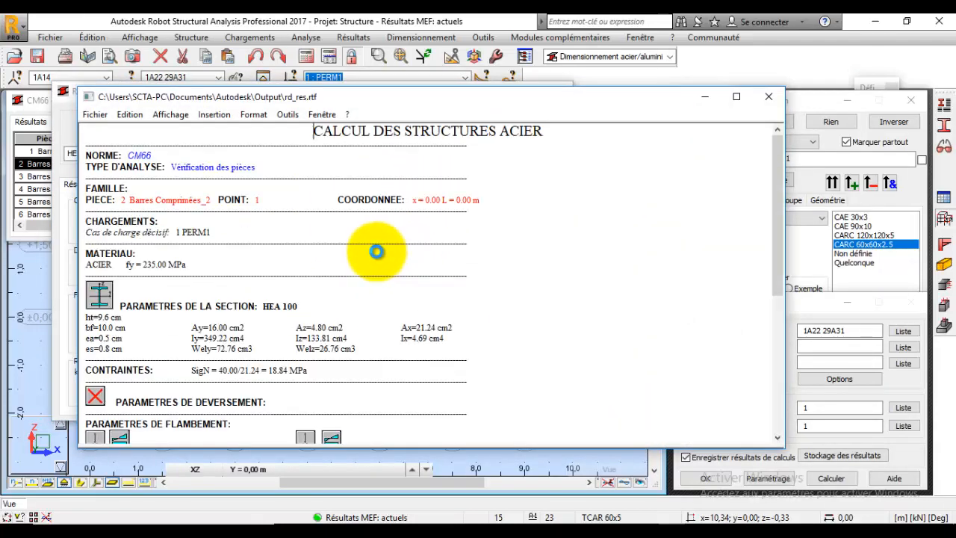
pyautogui.scroll(-8, 375, 252)
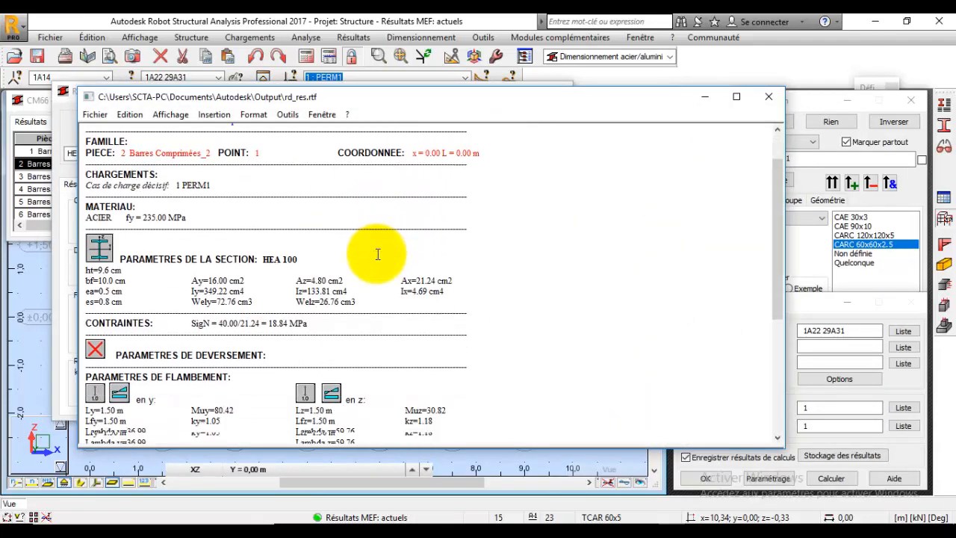
pyautogui.click(768, 96)
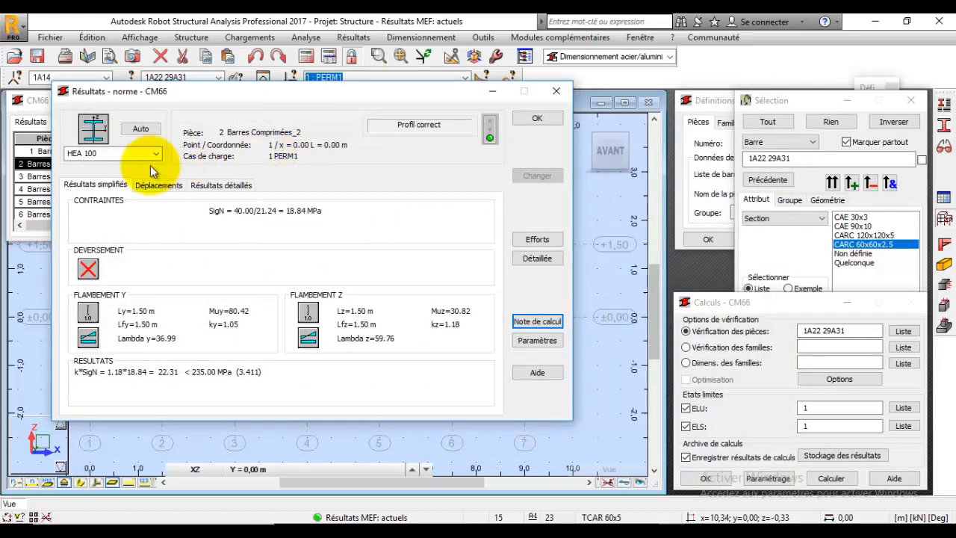
# Step: Close compressed member 2's results without applying a section change and dismiss the verification table without saving it
pyautogui.click(92, 153)
pyautogui.press('BackSpace')
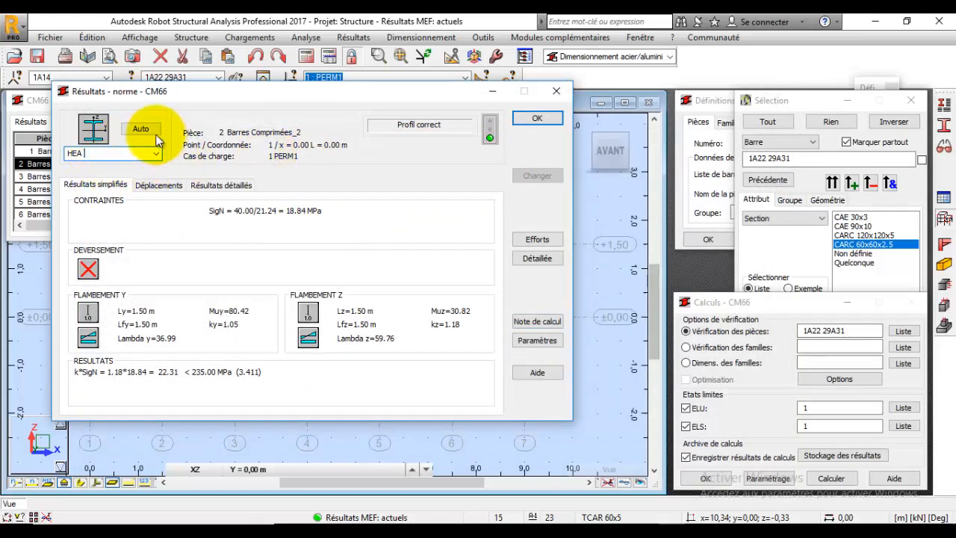
pyautogui.click(556, 91)
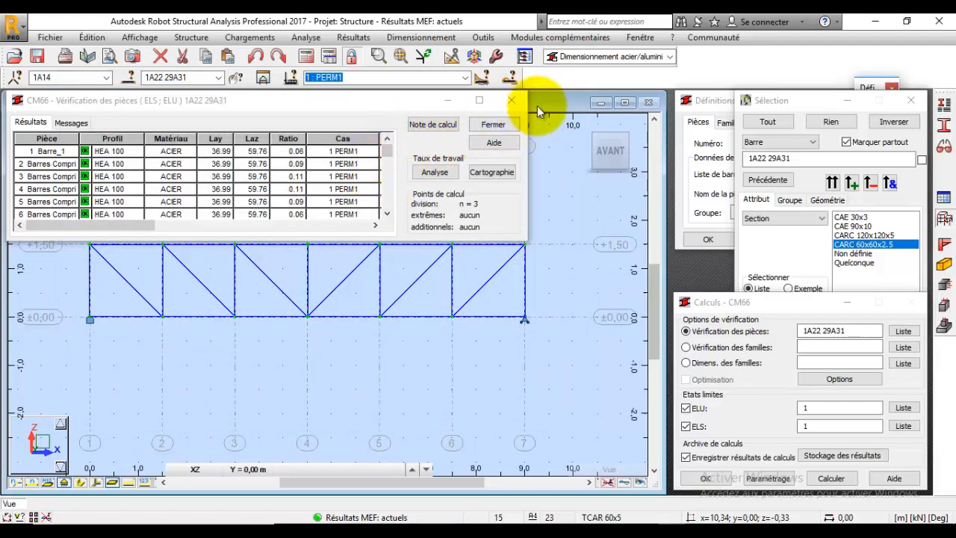
pyautogui.click(511, 99)
pyautogui.click(180, 216)
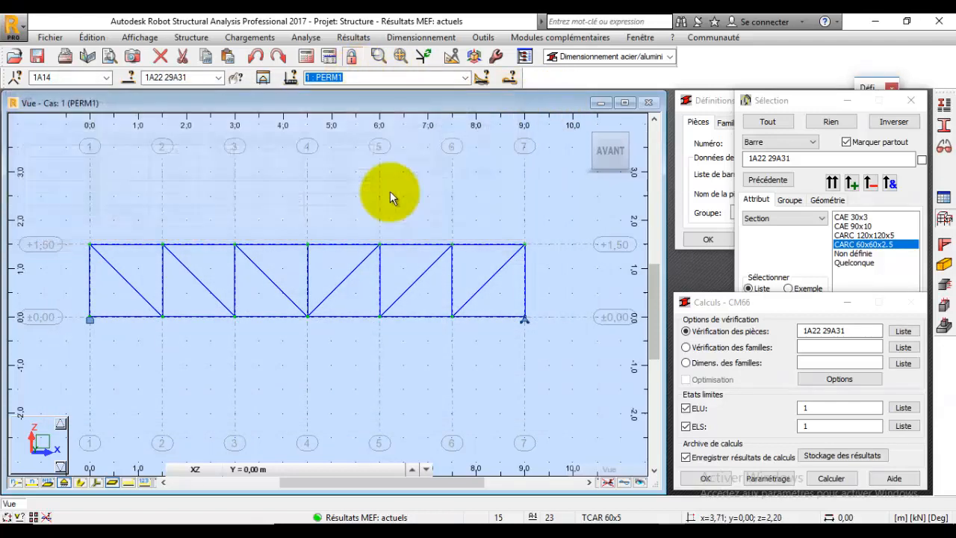
# Step: Return to the Démarrage layout and clear the selection of the truss bars
pyautogui.click(306, 37)
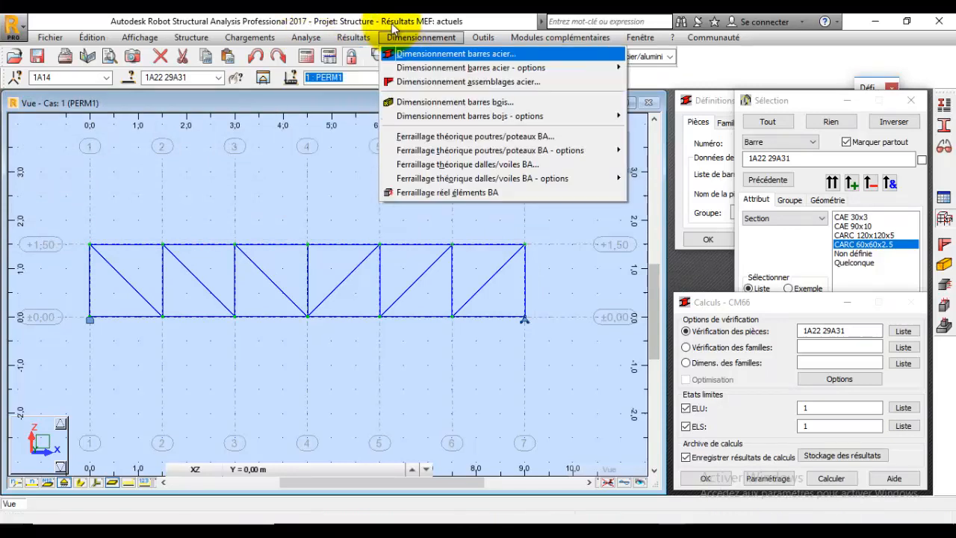
pyautogui.click(406, 39)
pyautogui.click(550, 57)
pyautogui.click(552, 84)
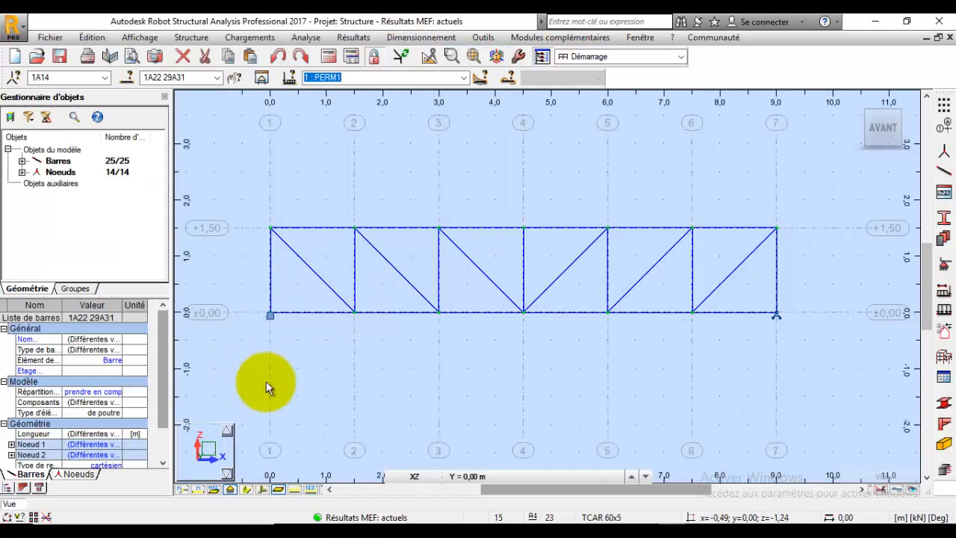
pyautogui.click(291, 387)
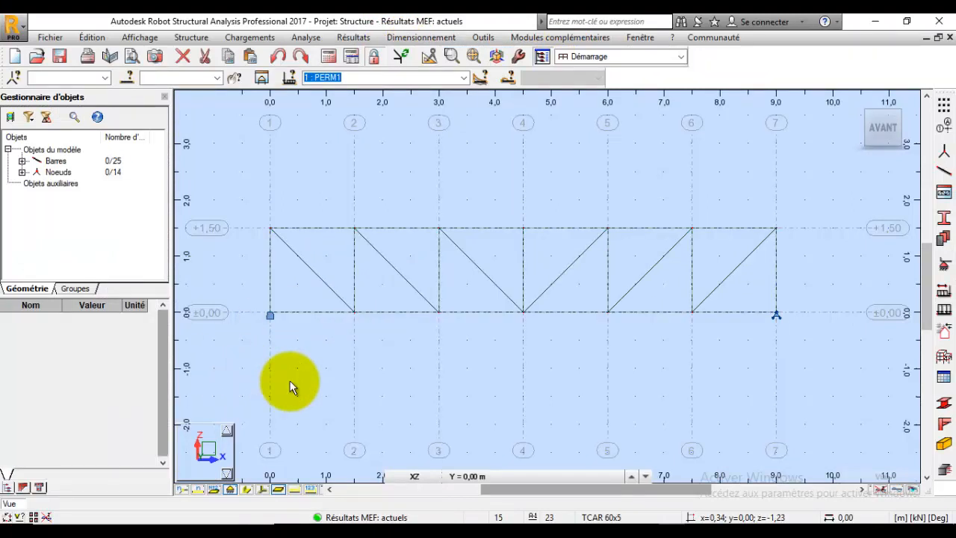
pyautogui.click(134, 85)
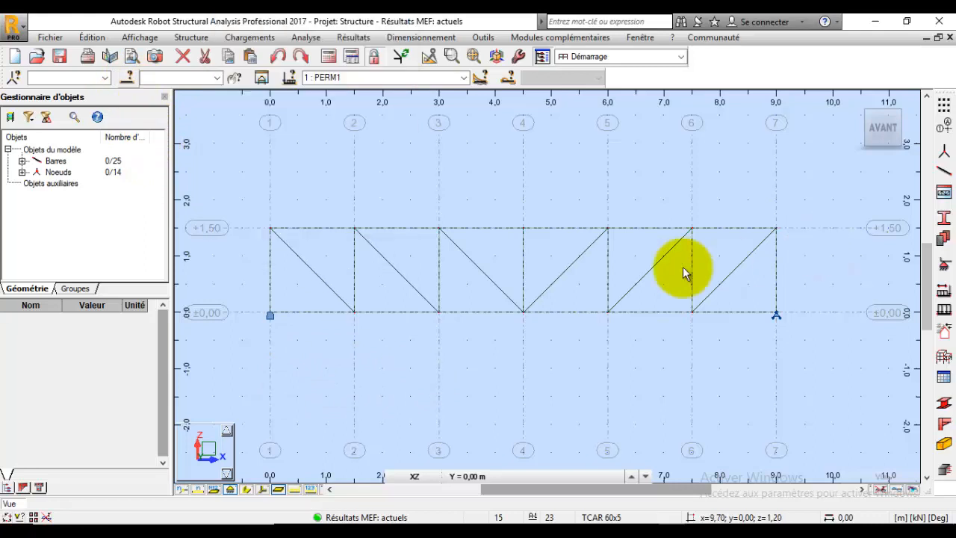
# Step: Select the truss's vertical and diagonal bars and inspect their properties and the list of sections available for selection
pyautogui.moveTo(832, 210); pyautogui.dragTo(239, 298)
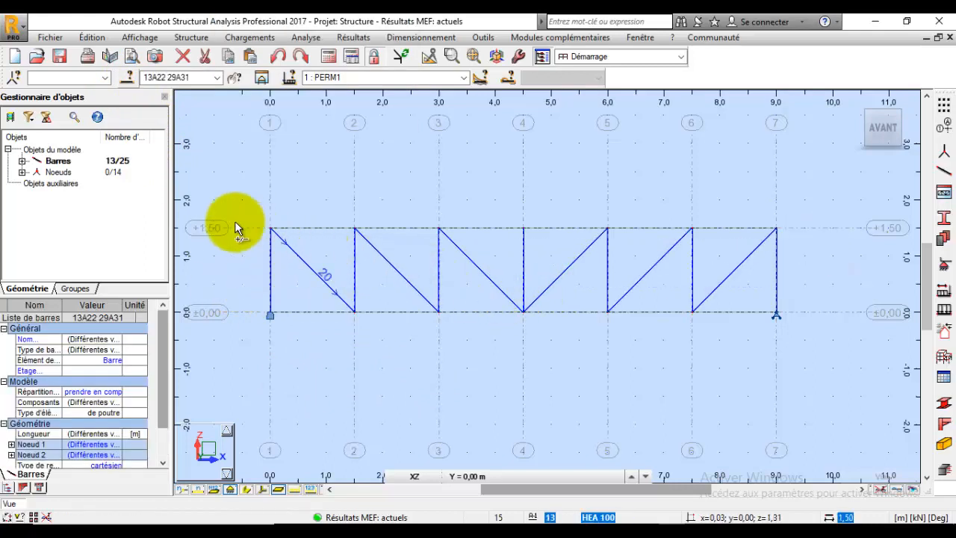
pyautogui.moveTo(160, 382); pyautogui.dragTo(160, 454)
pyautogui.moveTo(163, 380); pyautogui.dragTo(183, 441)
pyautogui.click(128, 77)
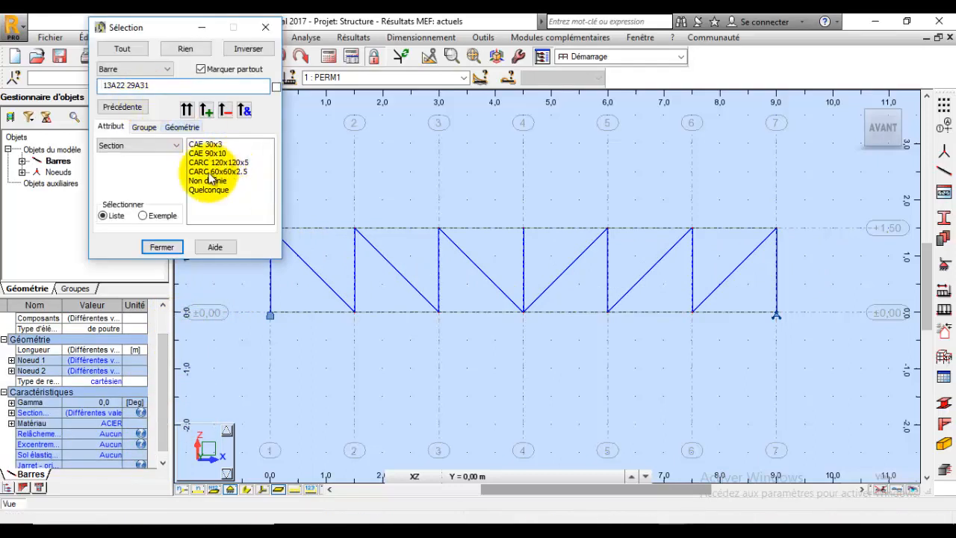
pyautogui.click(268, 35)
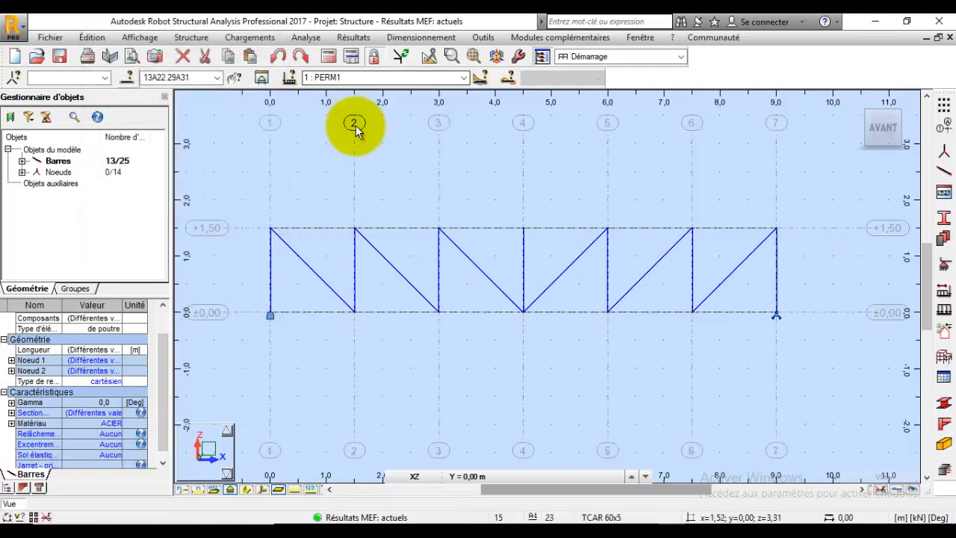
# Step: Assign the TCAR 35x4 section to the seven vertical bars on axes 1 to 7 and accept the structure modification
pyautogui.click(326, 198)
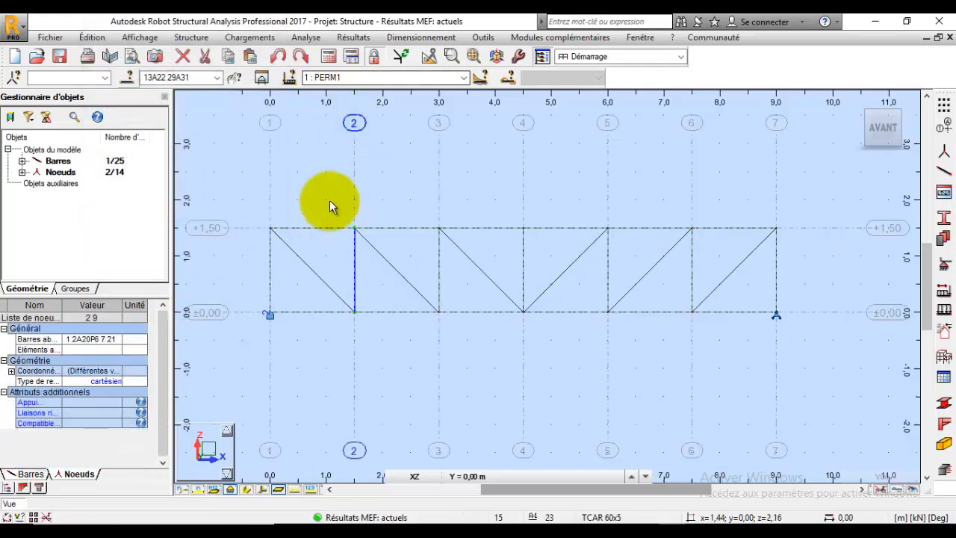
pyautogui.click(271, 123)
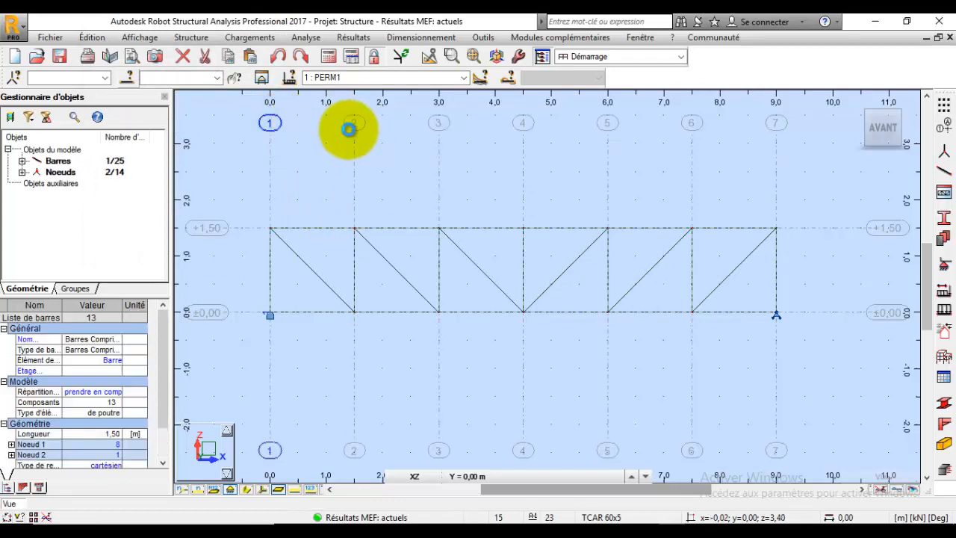
pyautogui.keyDown('ctrl'); pyautogui.click(446, 125); pyautogui.keyUp('ctrl')
pyautogui.keyDown('ctrl'); pyautogui.click(522, 124); pyautogui.keyUp('ctrl')
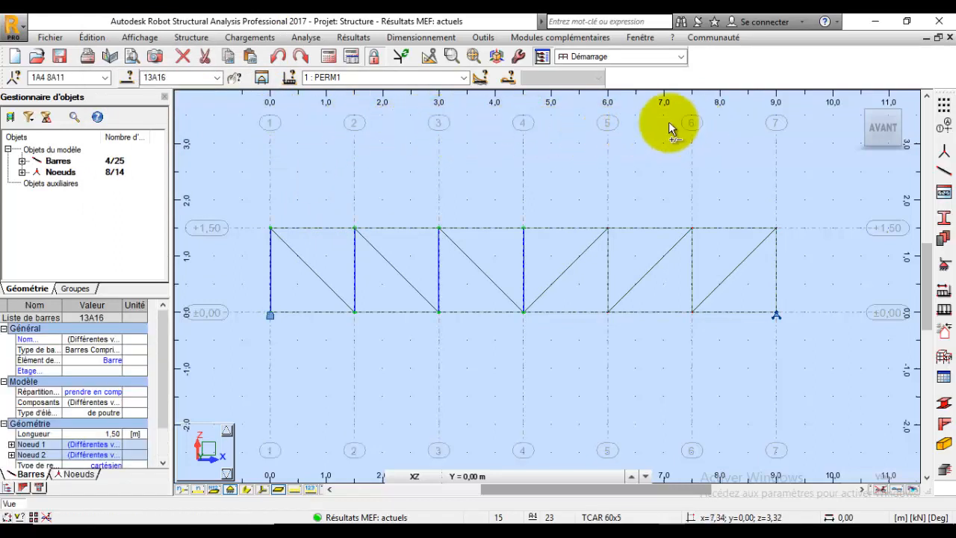
pyautogui.keyDown('ctrl'); pyautogui.click(607, 124); pyautogui.keyUp('ctrl')
pyautogui.keyDown('ctrl'); pyautogui.click(690, 123); pyautogui.keyUp('ctrl')
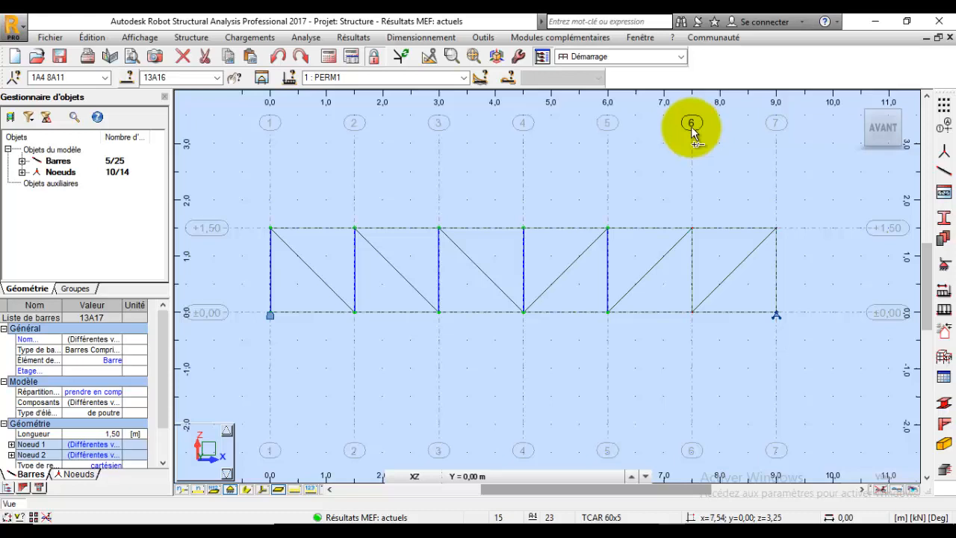
pyautogui.keyDown('ctrl'); pyautogui.click(775, 125); pyautogui.keyUp('ctrl')
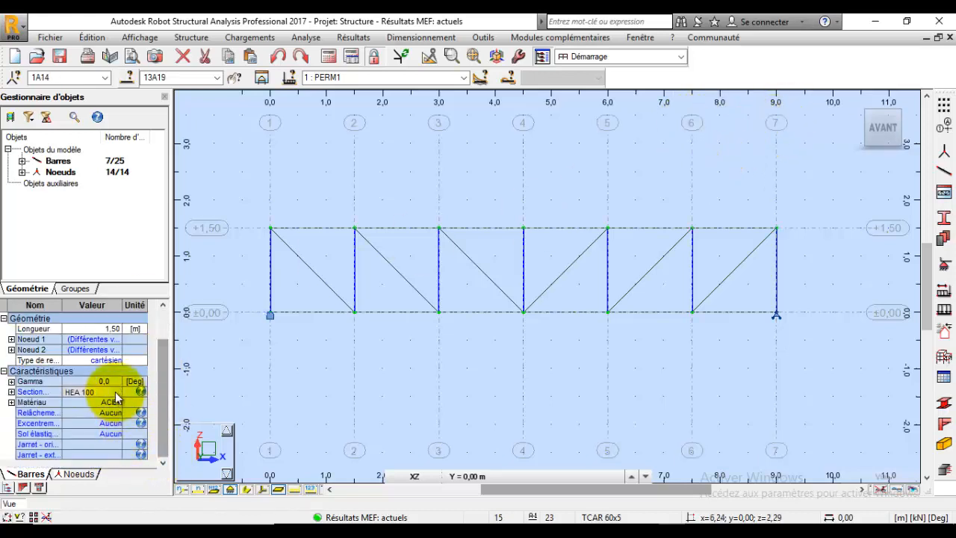
pyautogui.click(114, 391)
pyautogui.click(110, 348)
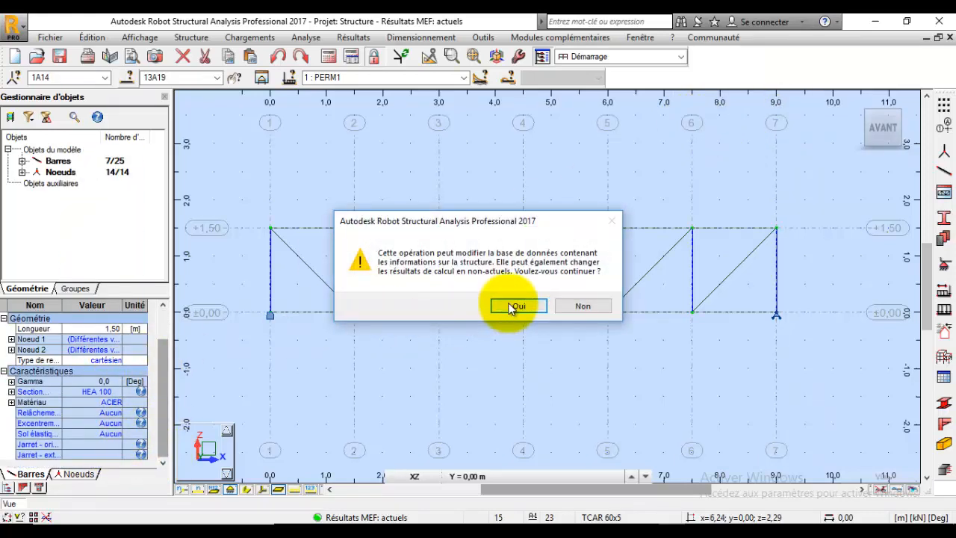
pyautogui.click(523, 327)
pyautogui.click(523, 327)
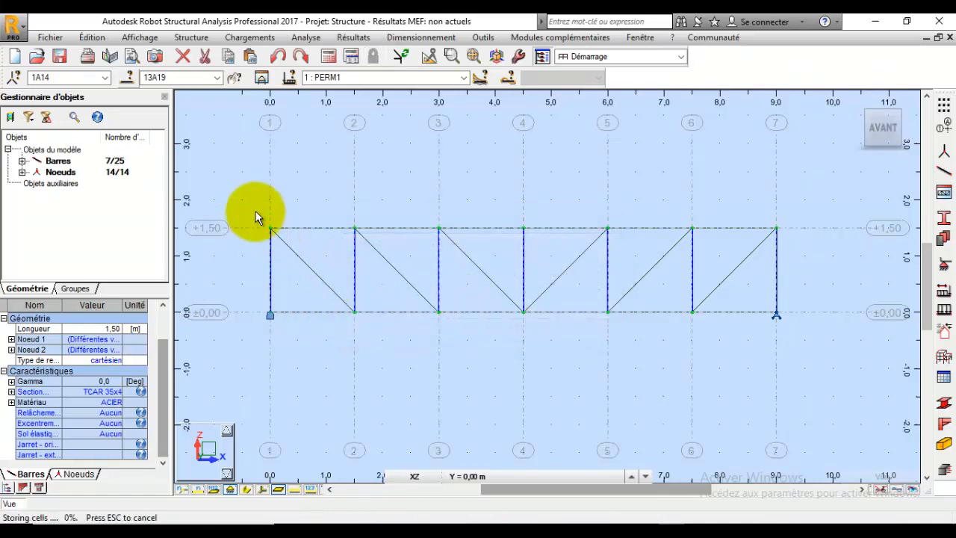
# Step: Assign the TCAR 30x2.5 section to the six top chord bars and clear the selection
pyautogui.moveTo(253, 199); pyautogui.dragTo(799, 239)
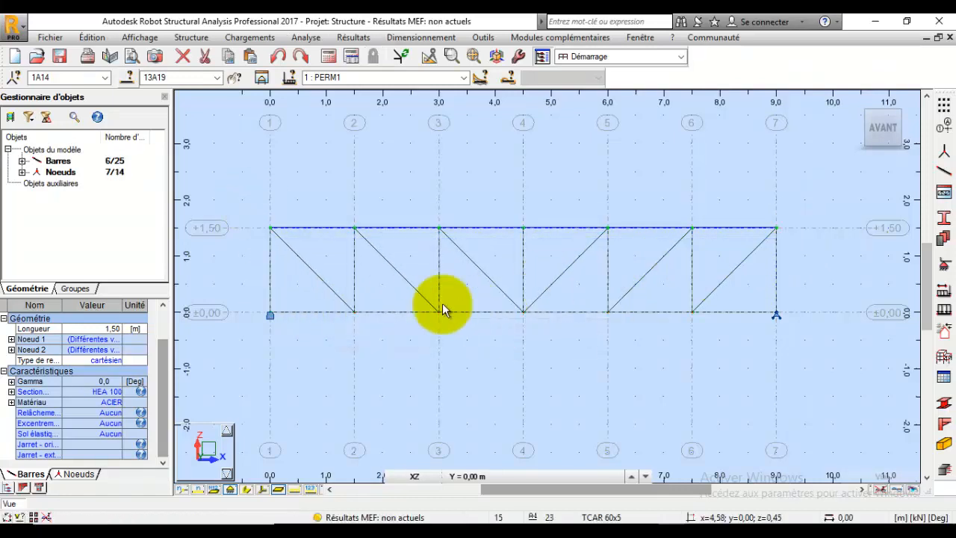
pyautogui.moveTo(163, 402); pyautogui.dragTo(153, 405)
pyautogui.scroll(-3, 153, 418)
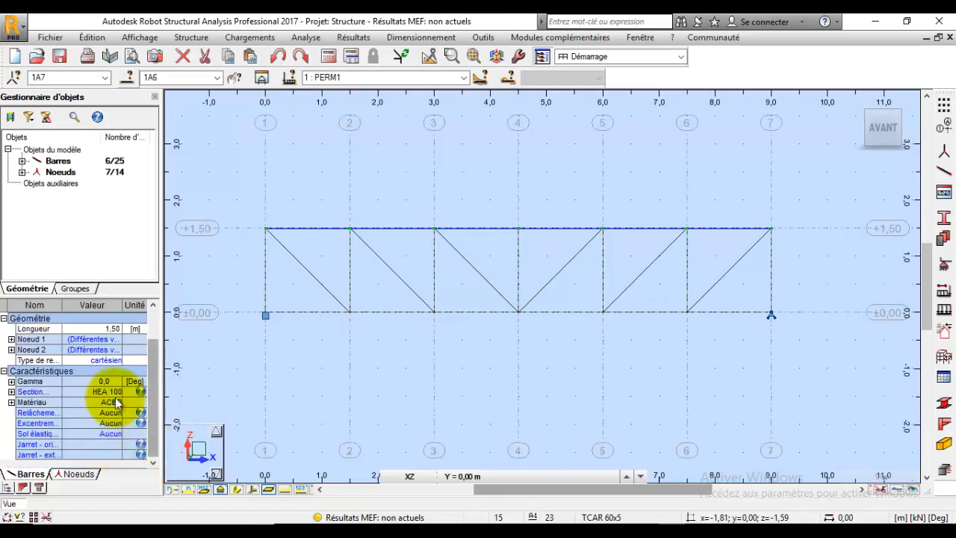
pyautogui.click(114, 391)
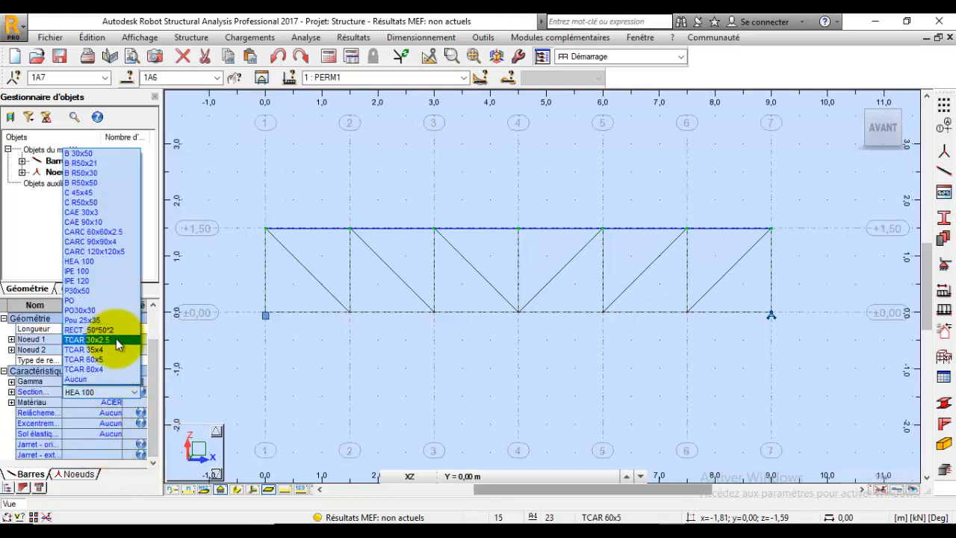
pyautogui.click(116, 342)
pyautogui.click(416, 160)
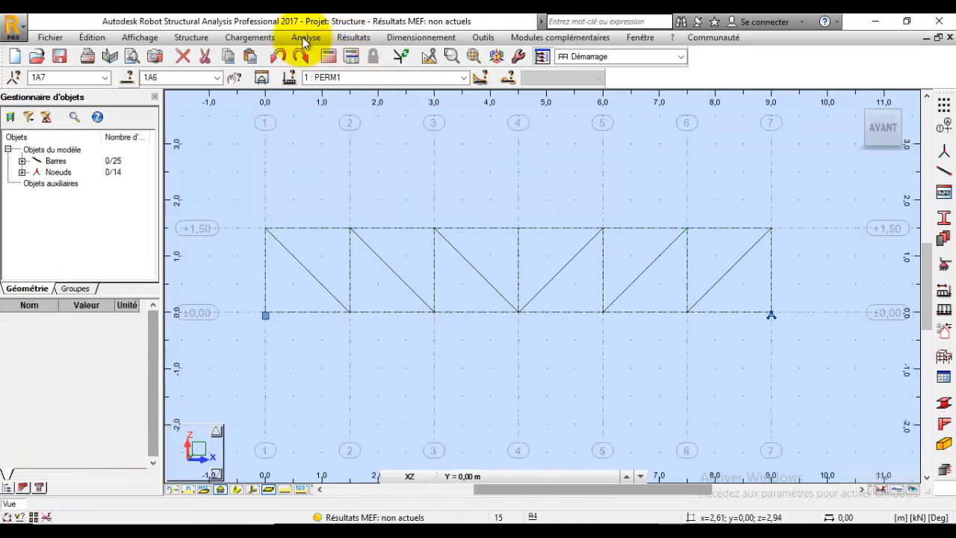
# Step: Recalculate the structure and run the CM66 verification of members 1A22 29A31 at ELU and ELS, reviewing the full results table
pyautogui.click(306, 37)
pyautogui.click(316, 67)
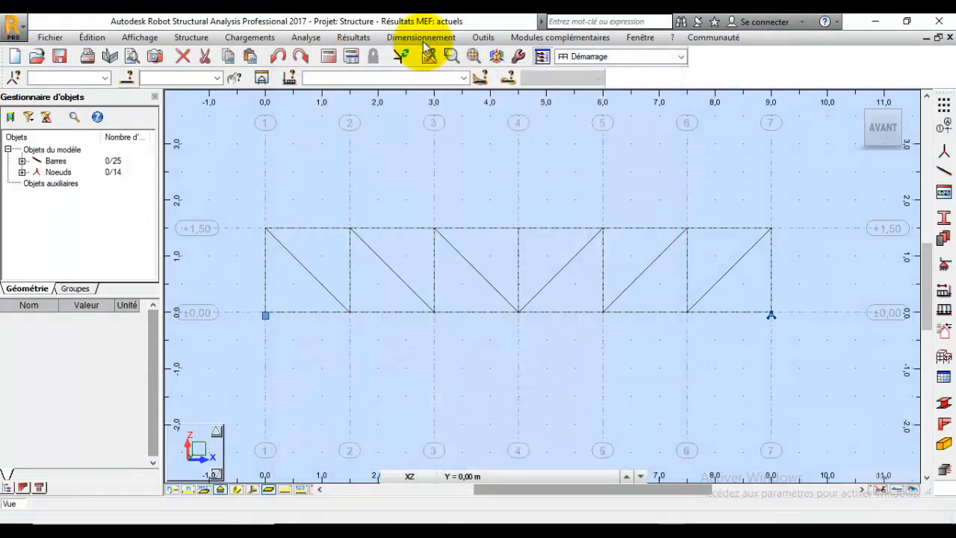
pyautogui.click(422, 40)
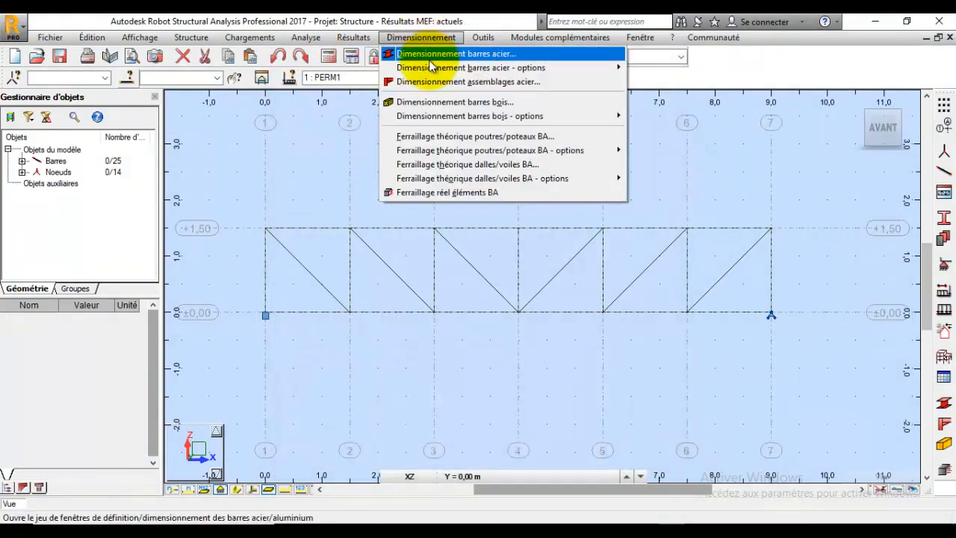
pyautogui.click(437, 54)
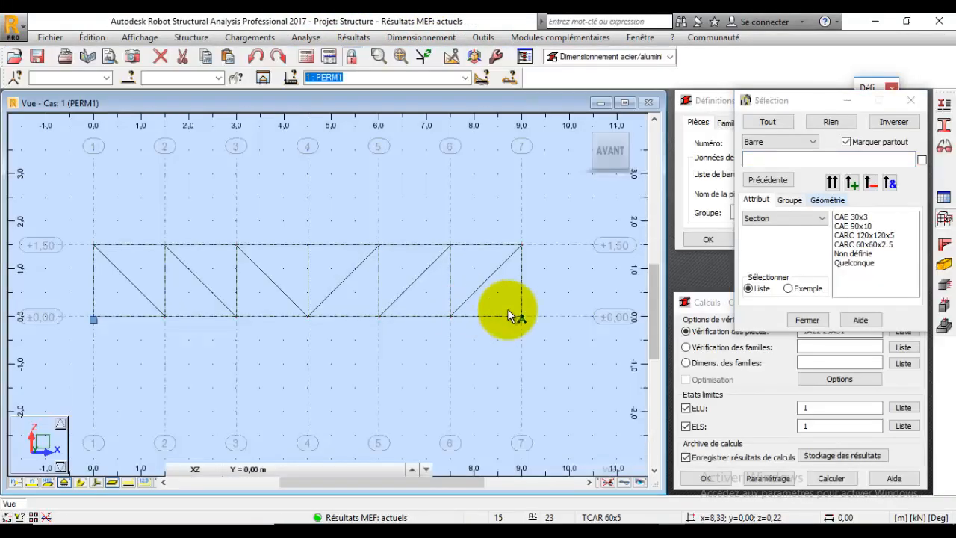
pyautogui.click(831, 477)
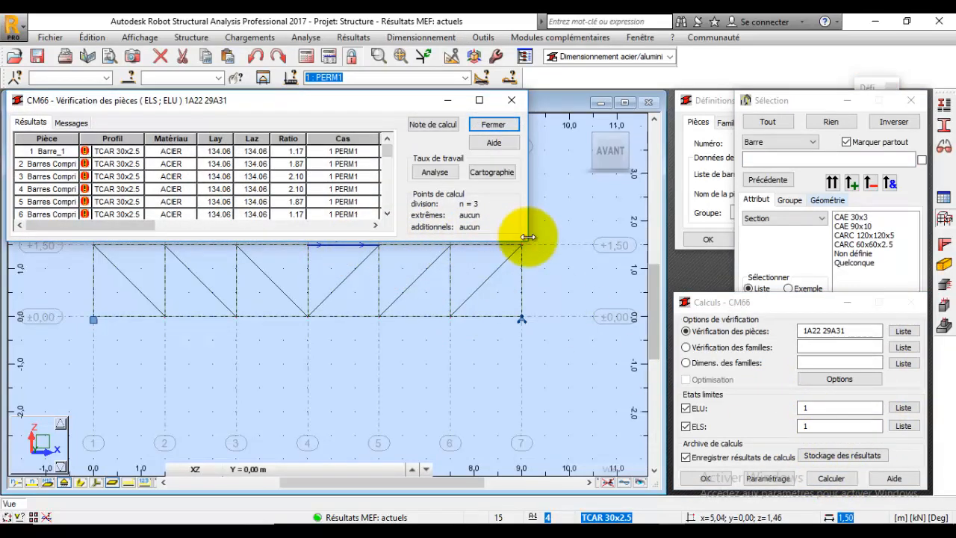
pyautogui.moveTo(526, 240); pyautogui.dragTo(639, 413)
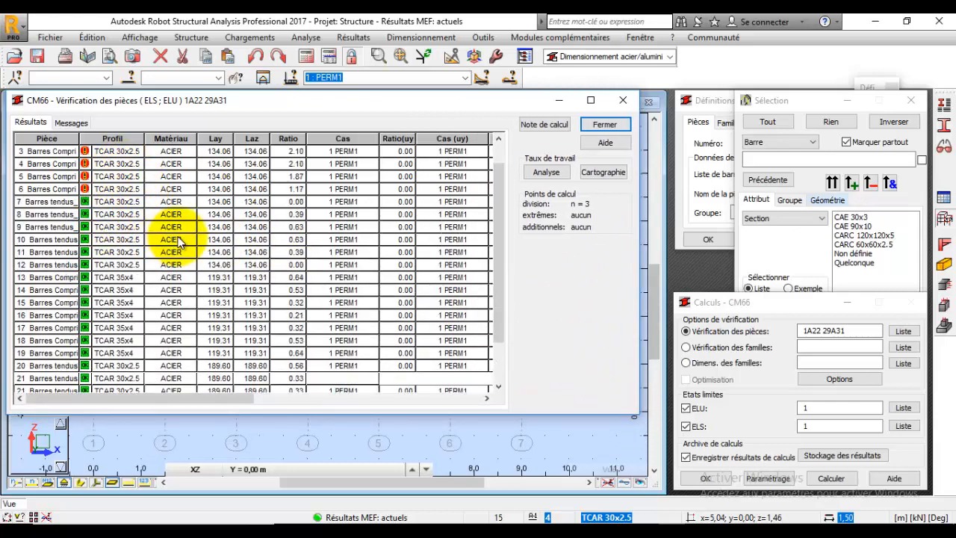
pyautogui.scroll(-2, 179, 240)
pyautogui.scroll(2, 180, 240)
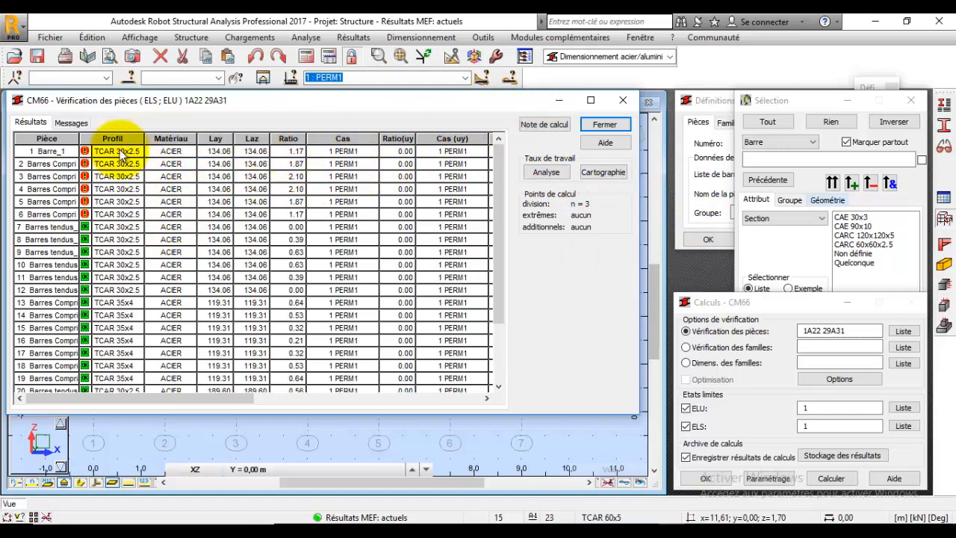
# Step: Find a suitable section for member 1 automatically and apply TCAR 35x2.5 to the structure
pyautogui.doubleClick(123, 153)
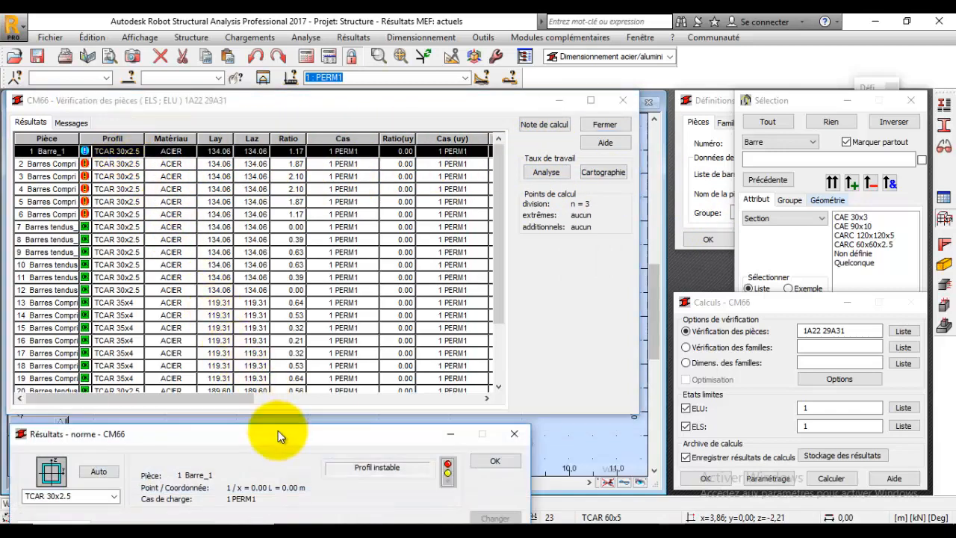
pyautogui.moveTo(272, 369); pyautogui.dragTo(316, 147)
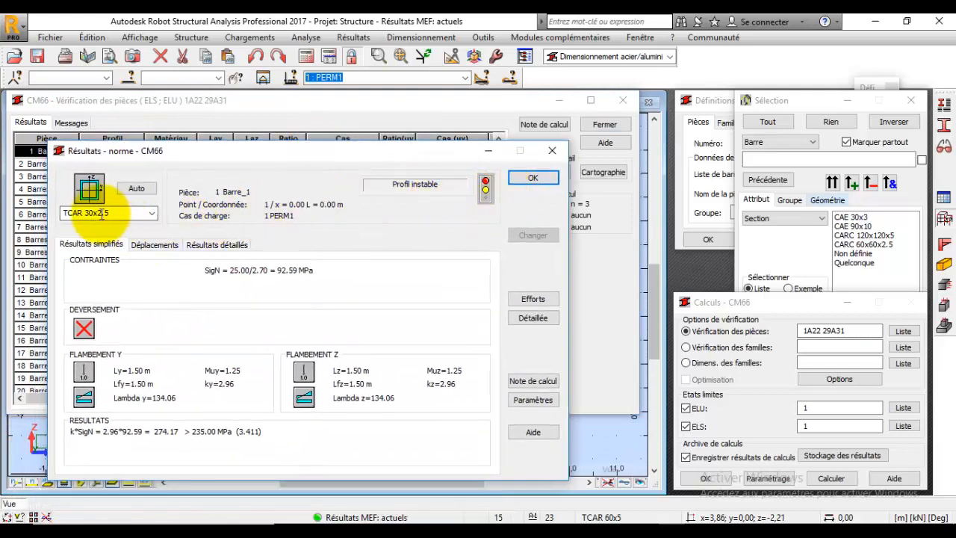
pyautogui.click(153, 193)
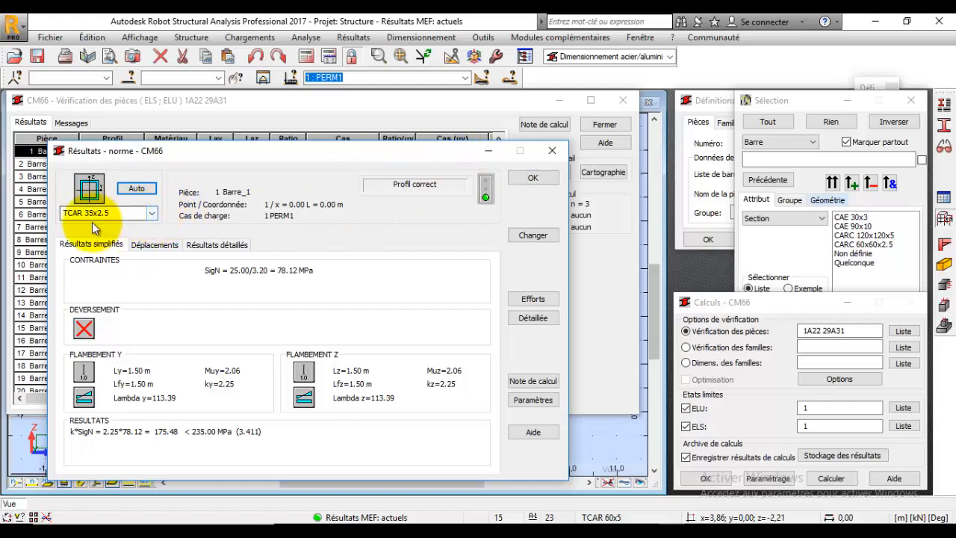
pyautogui.moveTo(214, 151); pyautogui.dragTo(273, 236)
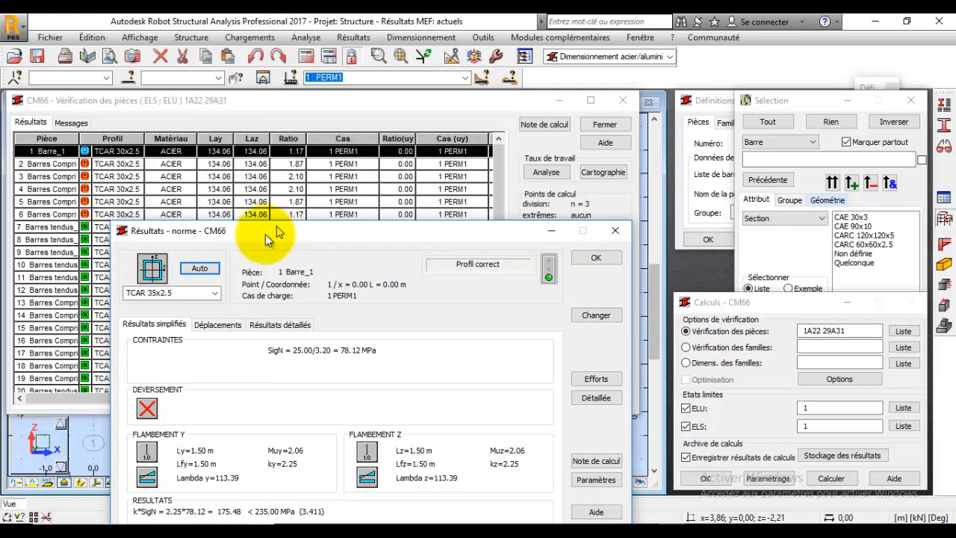
pyautogui.click(591, 320)
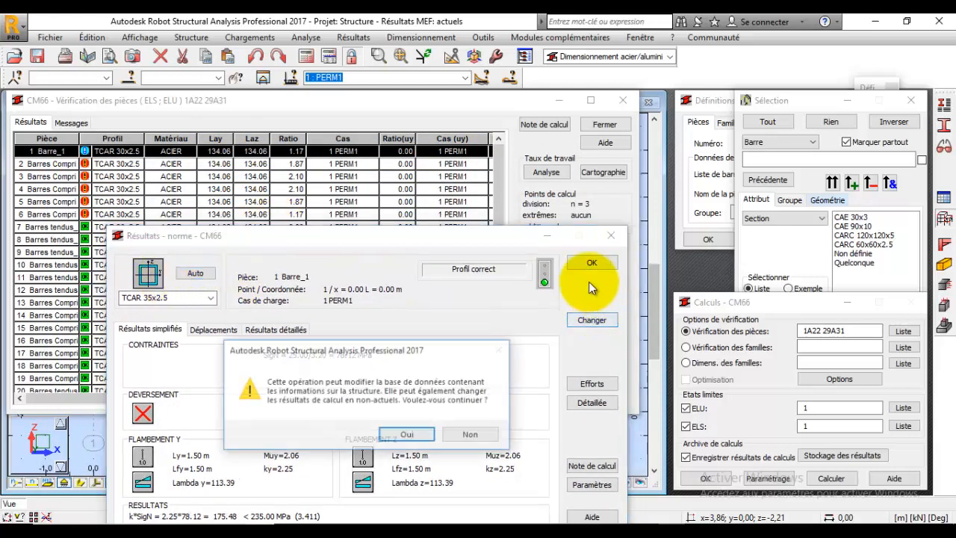
pyautogui.click(407, 435)
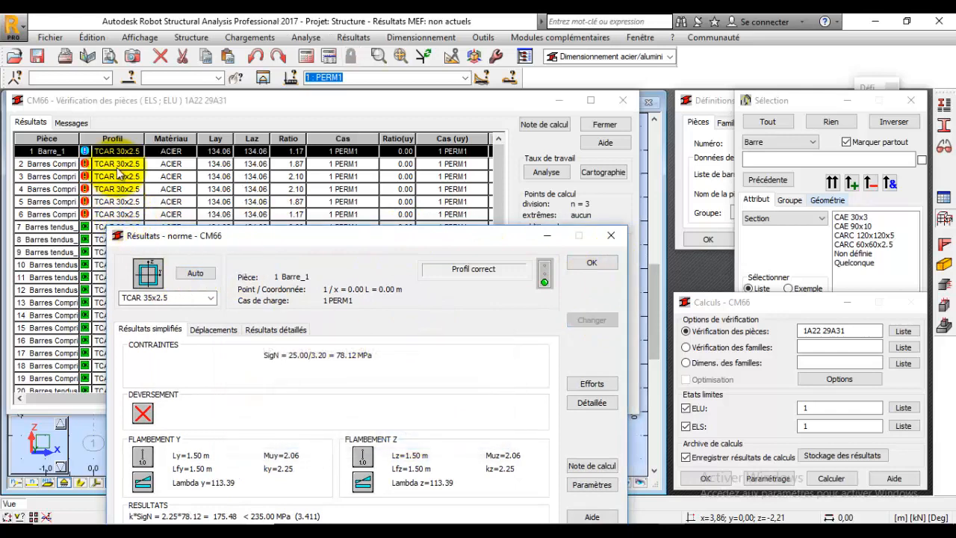
# Step: Check which section automatic sizing proposes for compressed member 2 and close its results
pyautogui.click(117, 163)
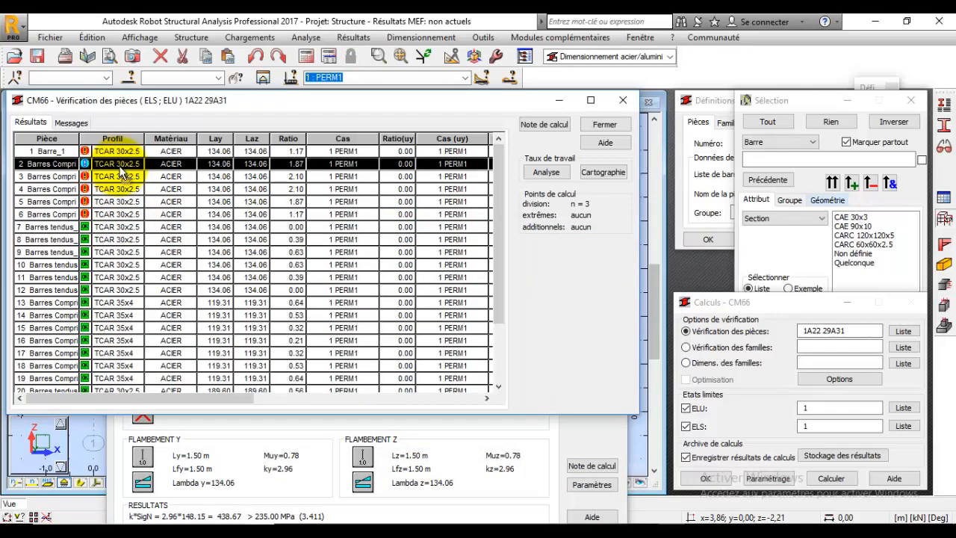
pyautogui.click(288, 447)
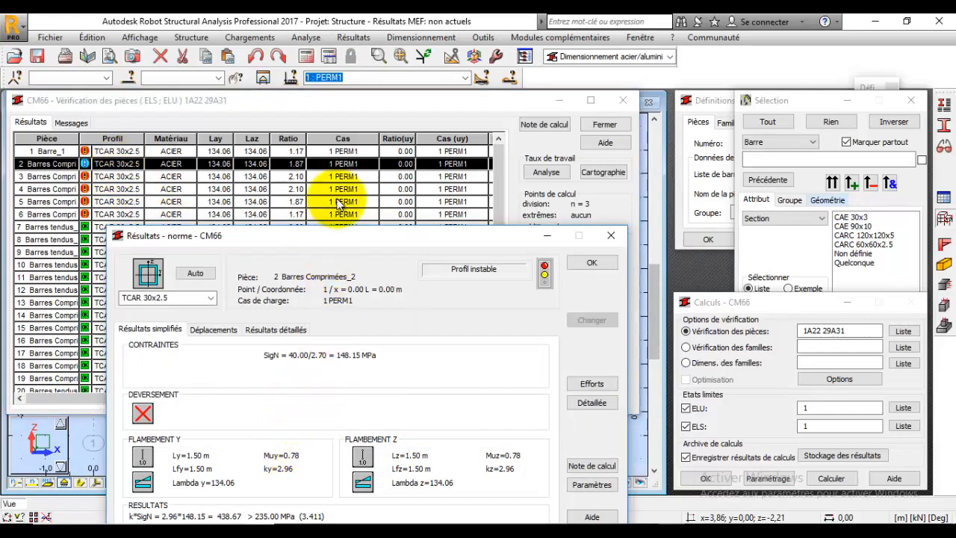
pyautogui.moveTo(340, 235); pyautogui.dragTo(381, 123)
pyautogui.click(195, 273)
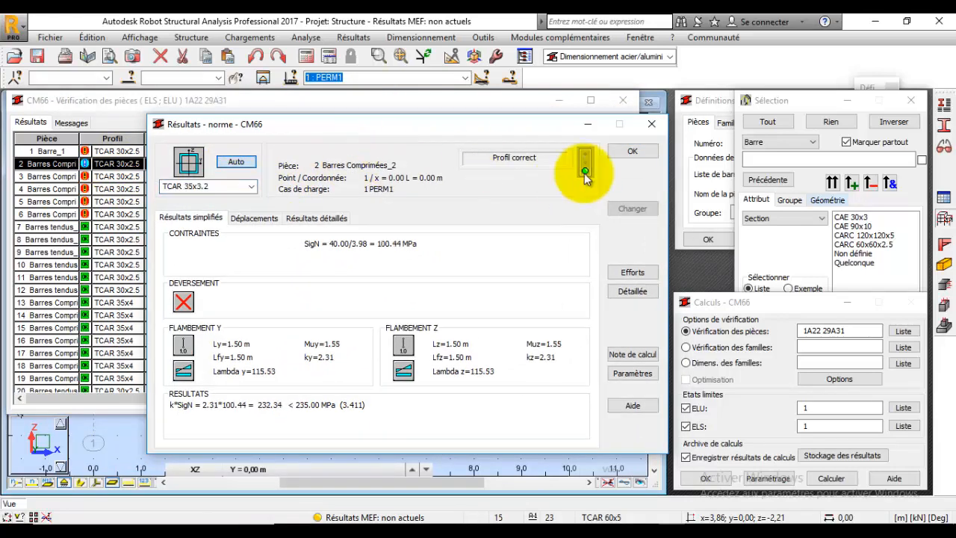
pyautogui.click(633, 151)
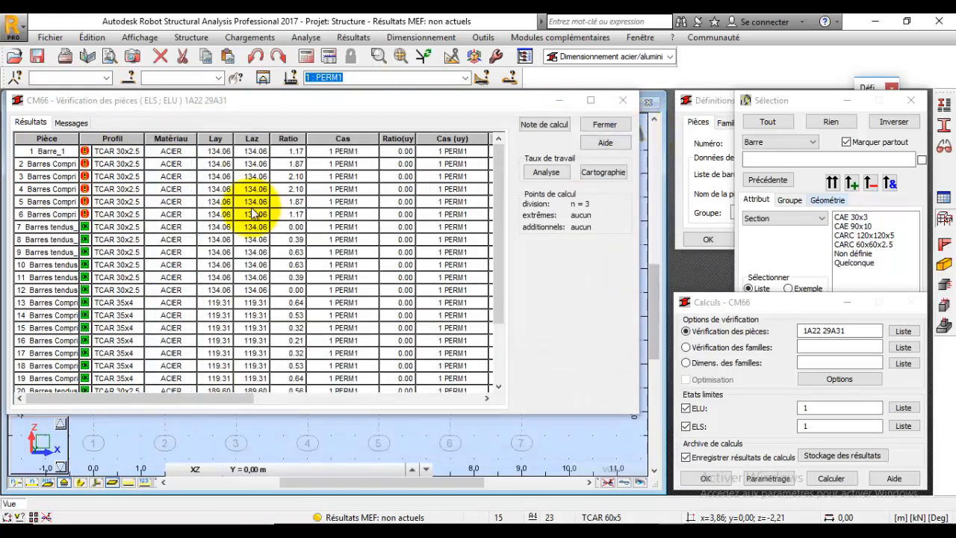
# Step: Check the sections proposed by automatic sizing for compressed members 3 and 4, closing each member's results
pyautogui.doubleClick(123, 176)
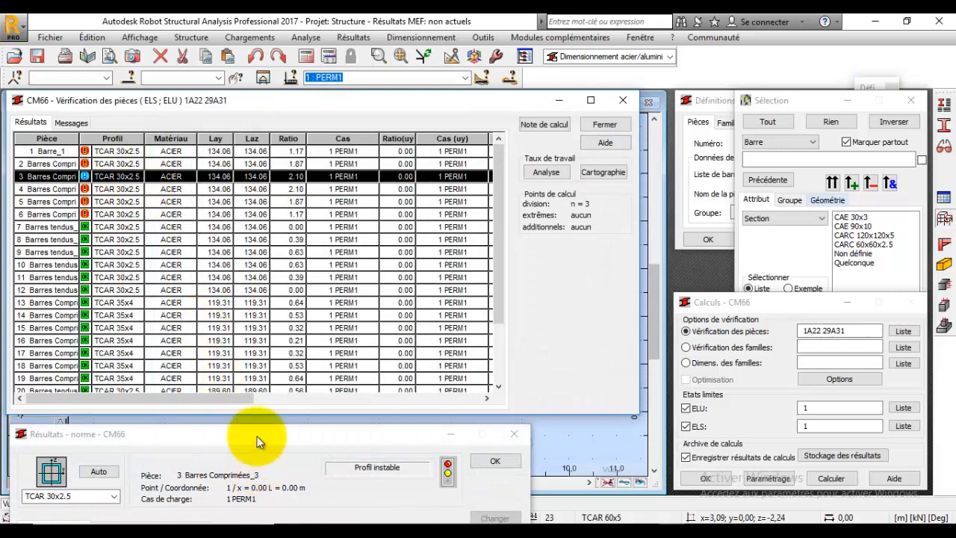
pyautogui.click(138, 341)
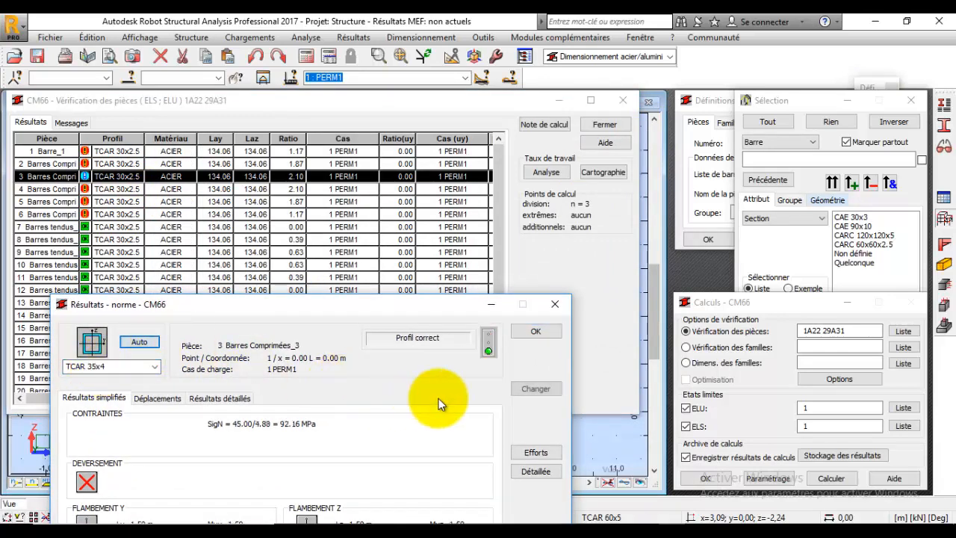
pyautogui.click(549, 330)
pyautogui.doubleClick(119, 189)
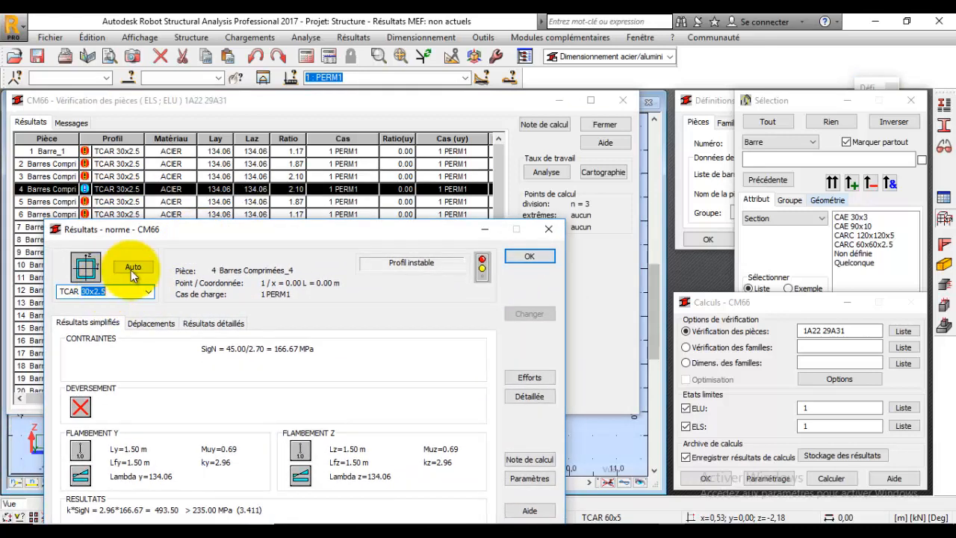
pyautogui.click(133, 268)
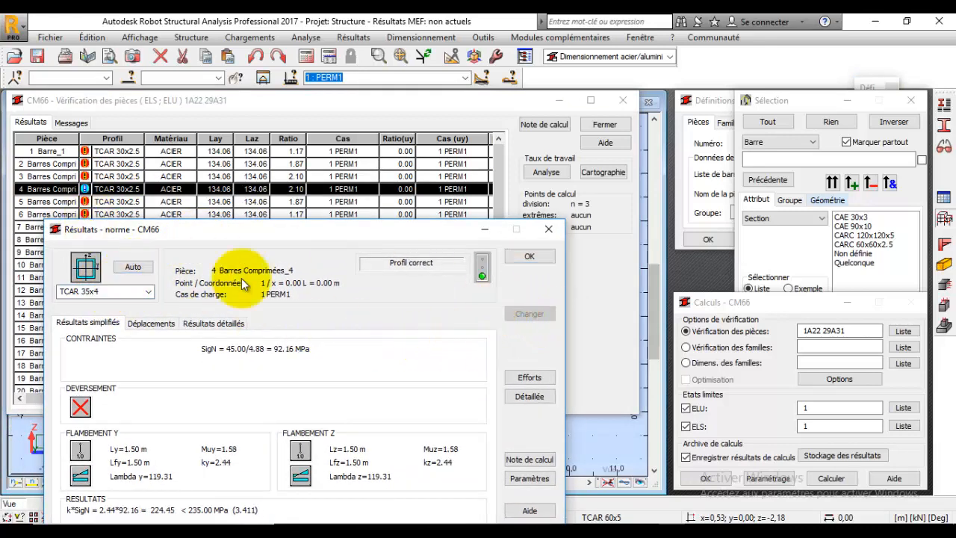
pyautogui.click(529, 256)
# Step: Size compressed member 5 automatically, try to apply the proposed TCAR 35x3.2 section, and close its results
pyautogui.doubleClick(122, 201)
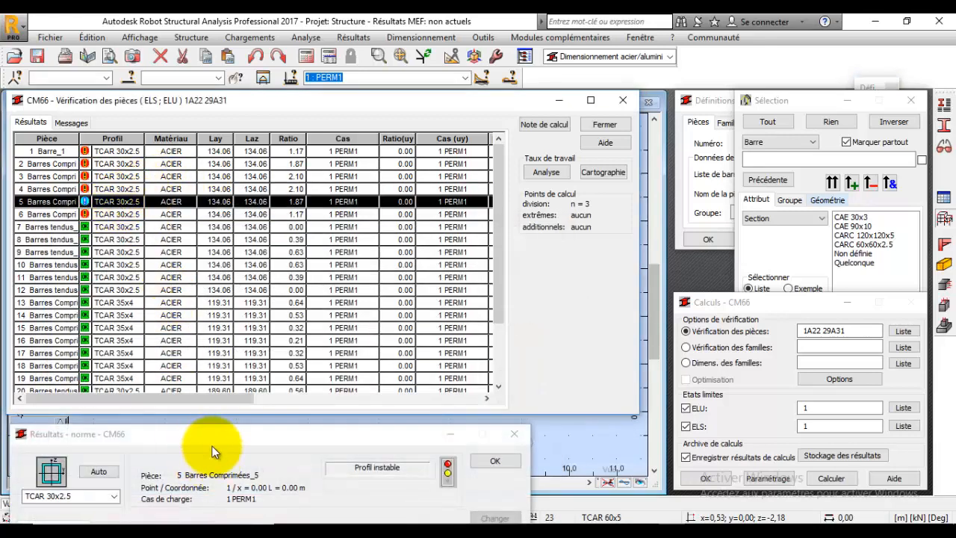
pyautogui.moveTo(215, 438); pyautogui.dragTo(290, 171)
pyautogui.moveTo(166, 230); pyautogui.dragTo(124, 231)
pyautogui.press('BackSpace')
pyautogui.click(179, 212)
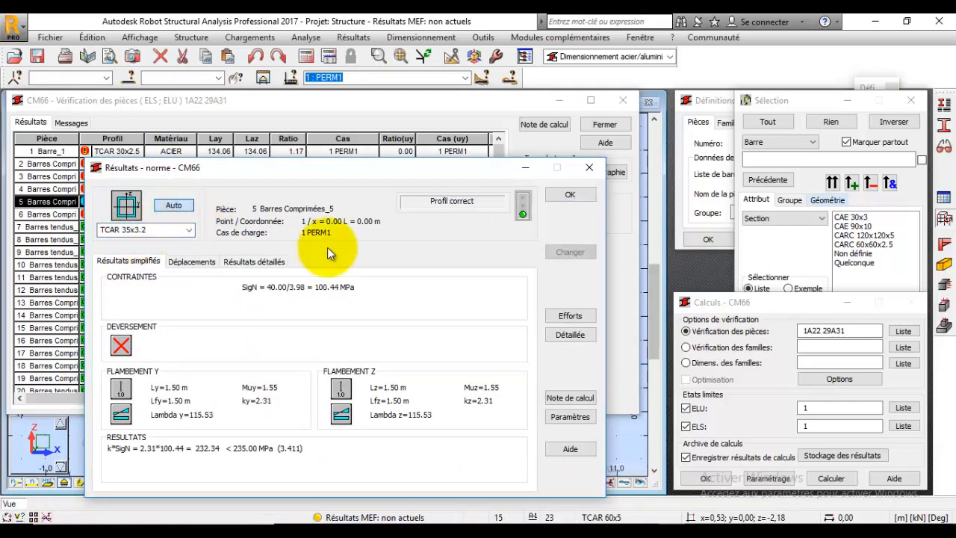
pyautogui.click(570, 251)
pyautogui.click(570, 194)
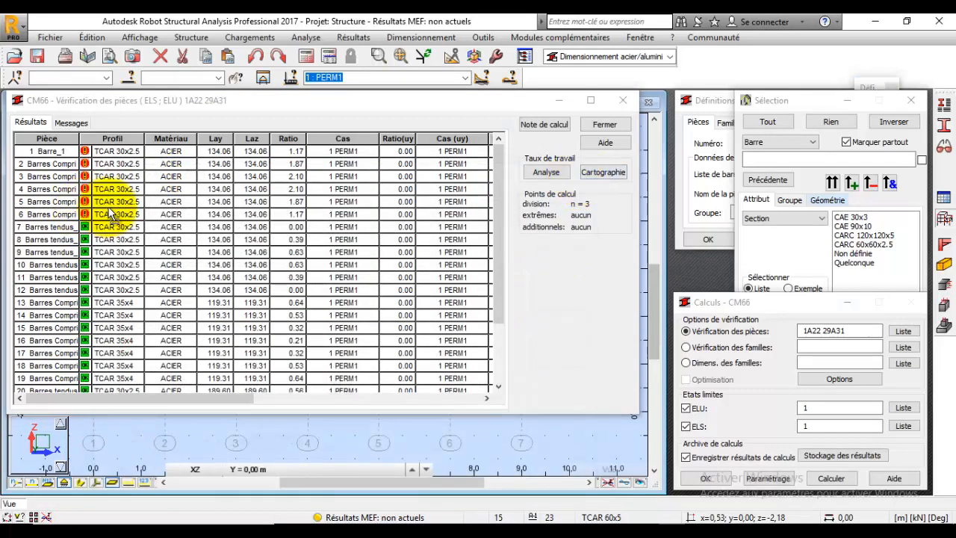
# Step: Size compressed member 6 automatically, apply the TCAR 35x2.5 section, and close its results
pyautogui.doubleClick(118, 214)
pyautogui.moveTo(224, 434); pyautogui.dragTo(271, 213)
pyautogui.click(543, 260)
pyautogui.moveTo(186, 435); pyautogui.dragTo(229, 227)
pyautogui.moveTo(92, 288); pyautogui.dragTo(140, 288)
pyautogui.click(148, 264)
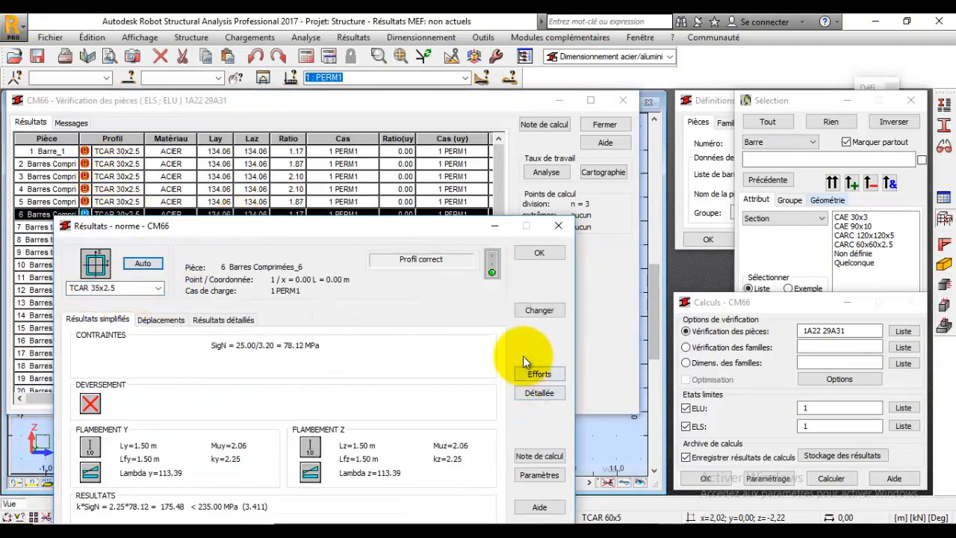
pyautogui.click(539, 254)
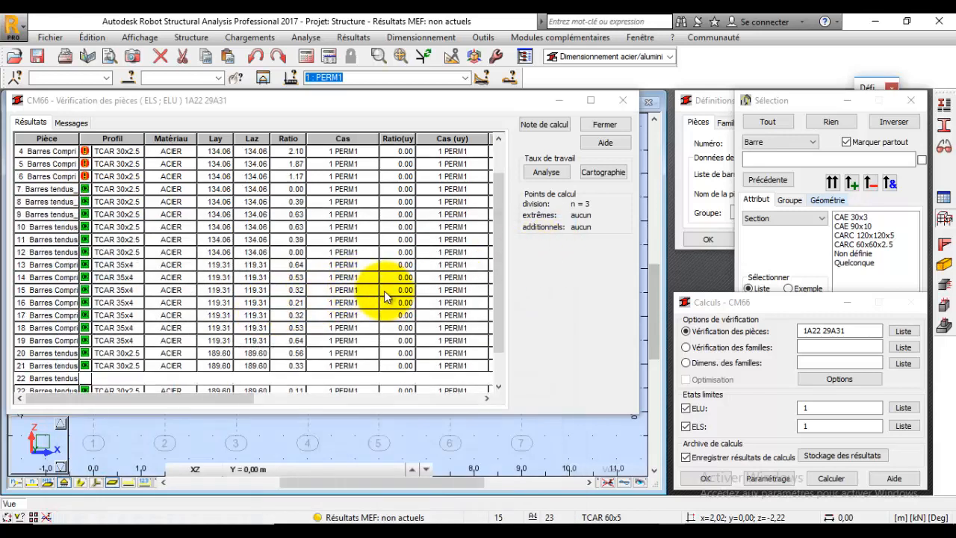
# Step: Check which section automatic sizing proposes for tension member 7 and close its results
pyautogui.scroll(2, 139, 247)
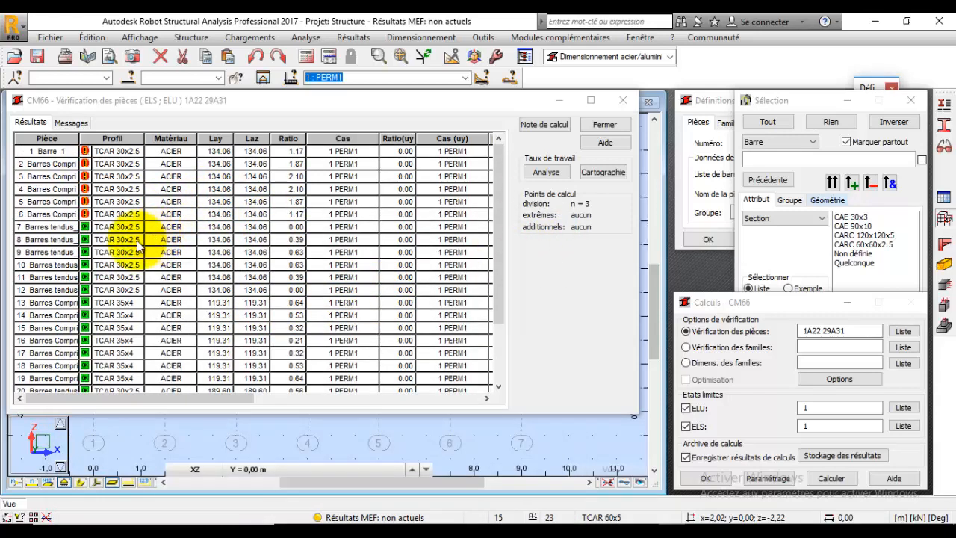
pyautogui.doubleClick(132, 228)
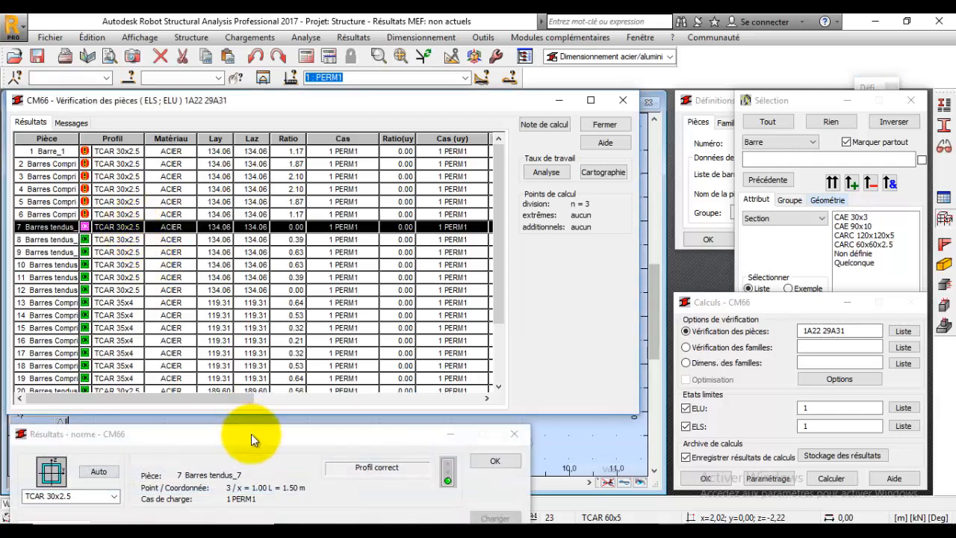
pyautogui.moveTo(251, 433); pyautogui.dragTo(263, 193)
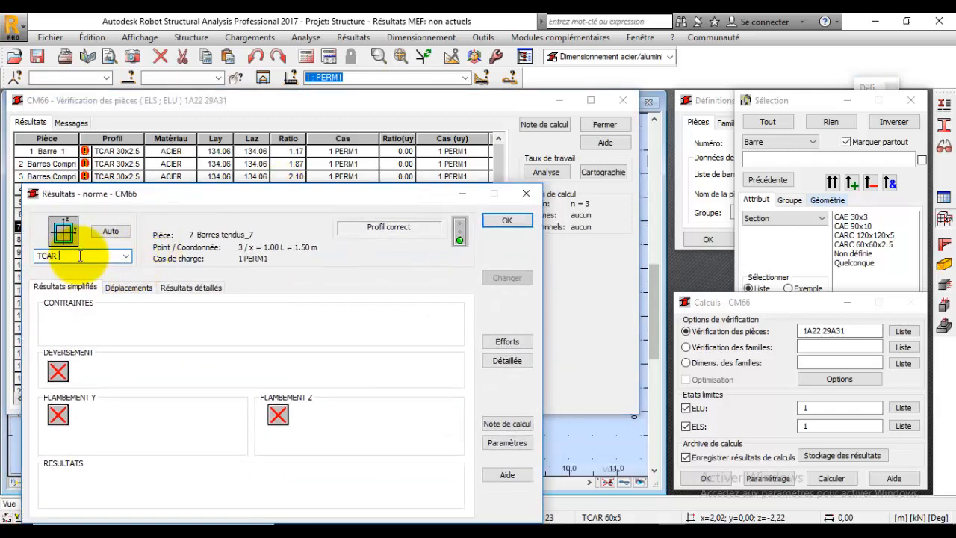
pyautogui.click(119, 233)
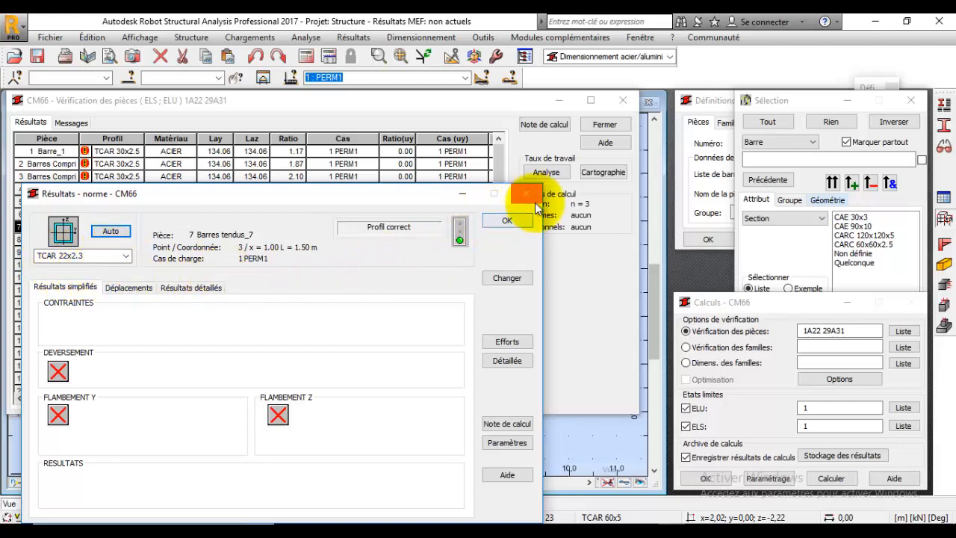
pyautogui.click(507, 221)
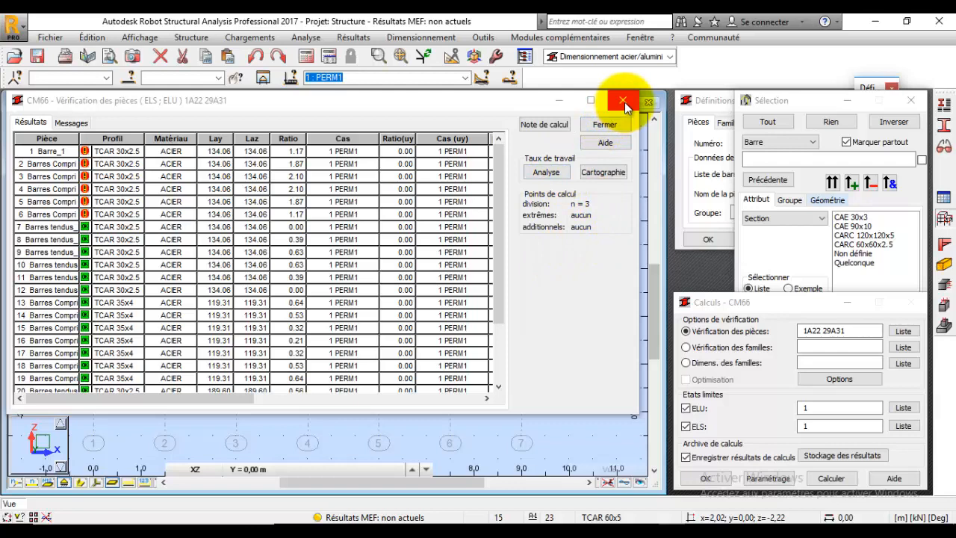
# Step: Close the member verification results without saving them and recalculate the structure
pyautogui.click(681, 108)
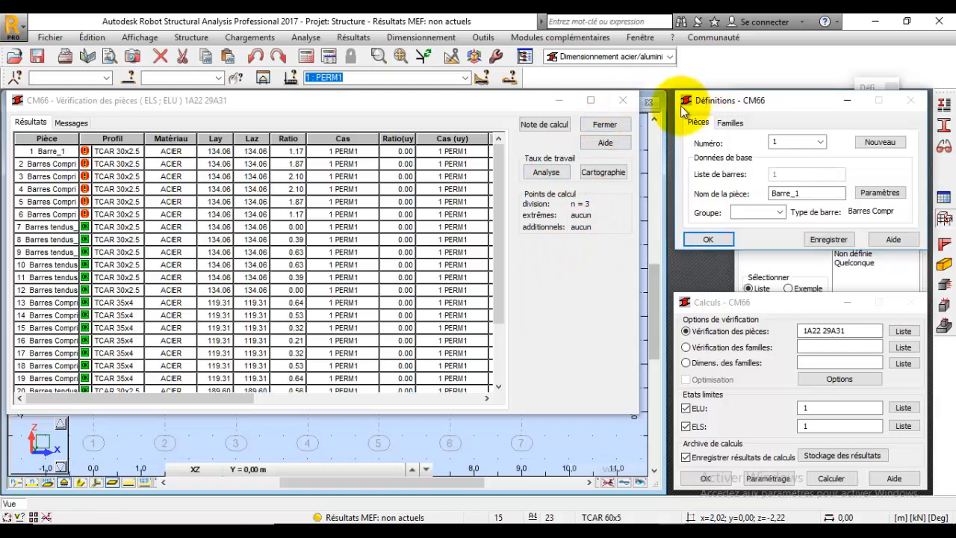
pyautogui.click(619, 103)
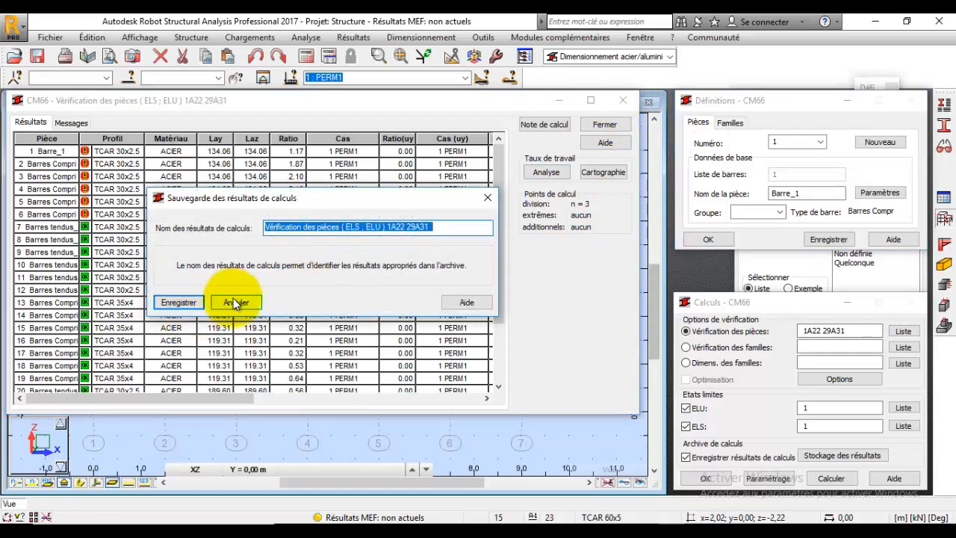
pyautogui.click(234, 301)
pyautogui.click(307, 37)
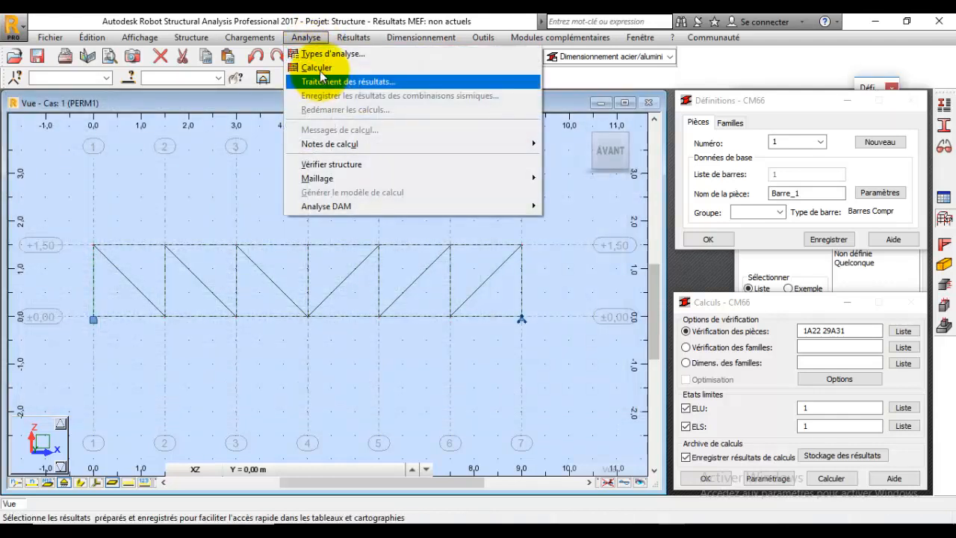
pyautogui.click(317, 68)
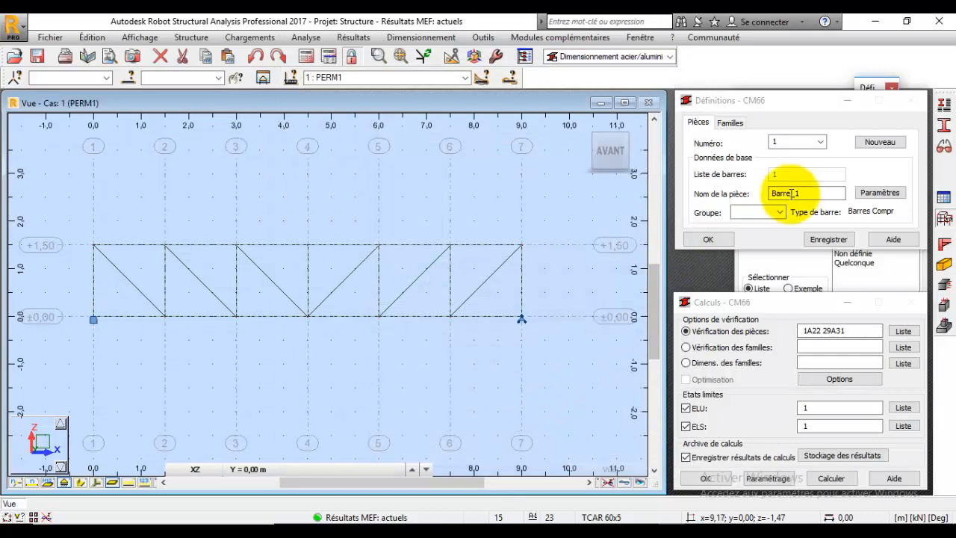
# Step: Rerun the CM66 verification of members 1A22 29A31, review the profiles and ratios, and close the results without saving
pyautogui.click(831, 478)
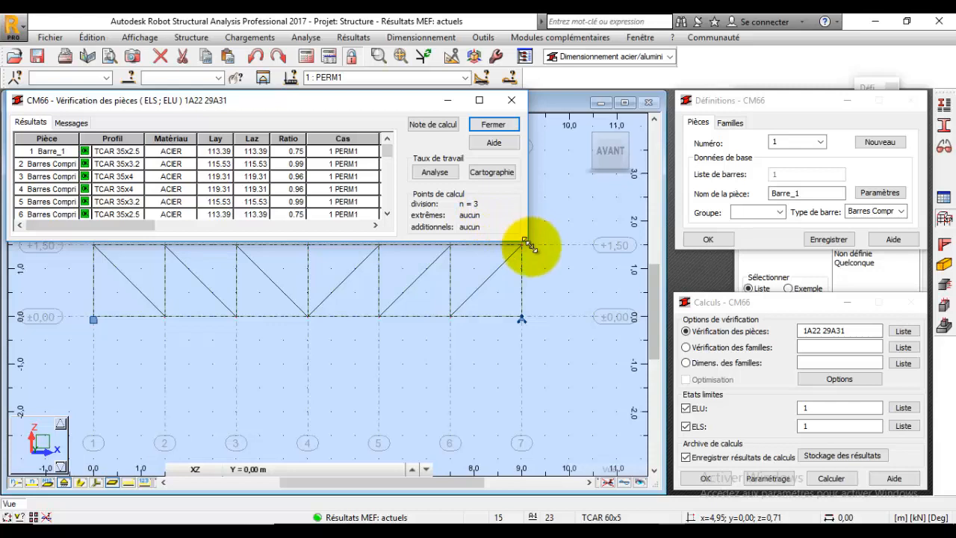
pyautogui.moveTo(526, 242); pyautogui.dragTo(682, 466)
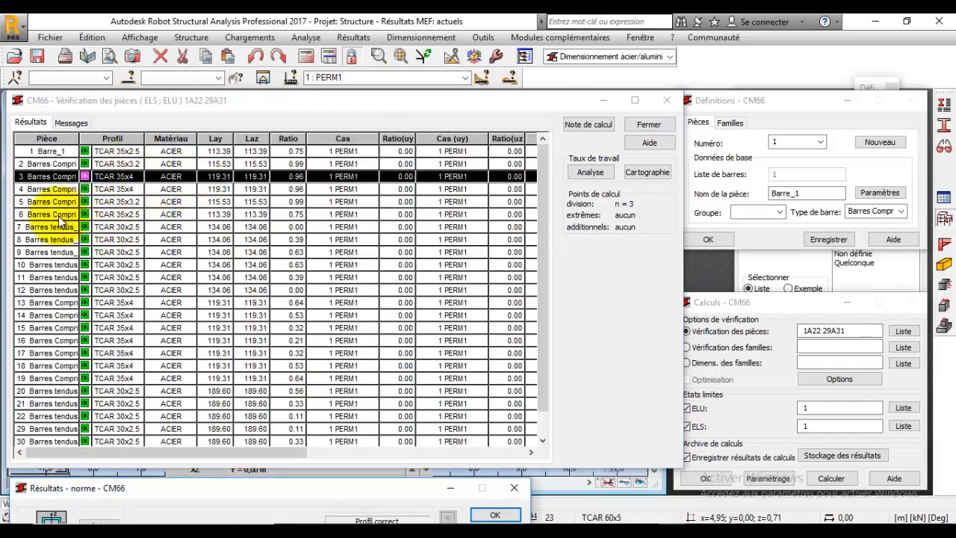
pyautogui.moveTo(28, 214); pyautogui.dragTo(42, 160)
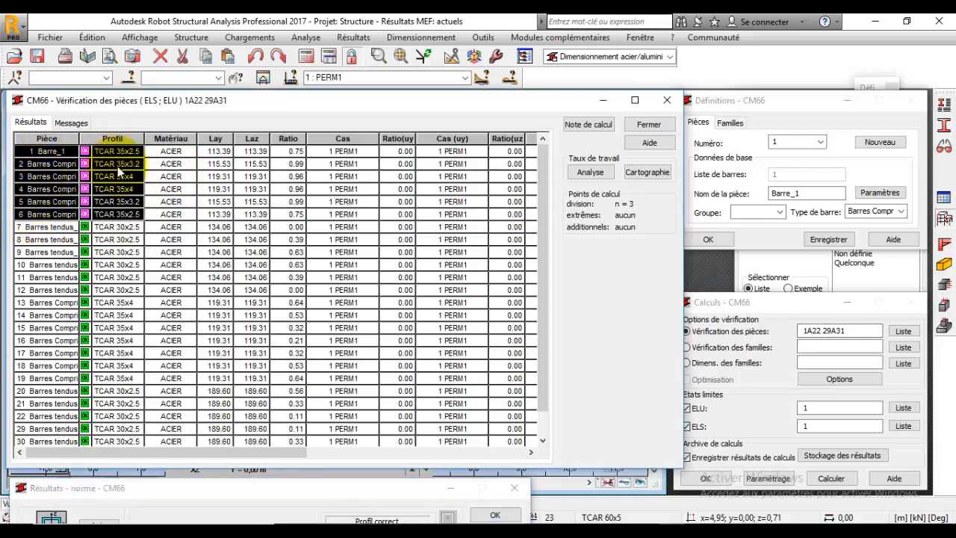
pyautogui.click(125, 239)
pyautogui.scroll(-1, 149, 262)
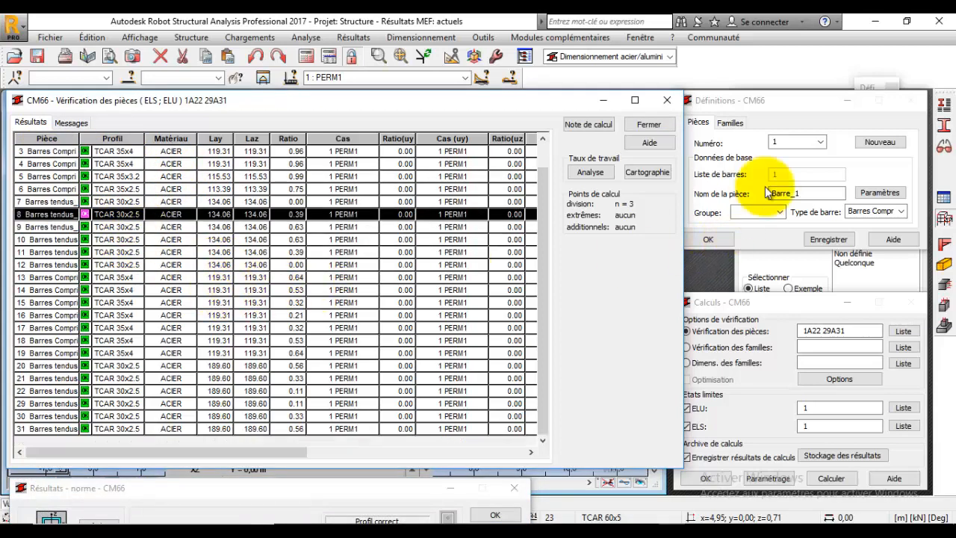
pyautogui.click(666, 99)
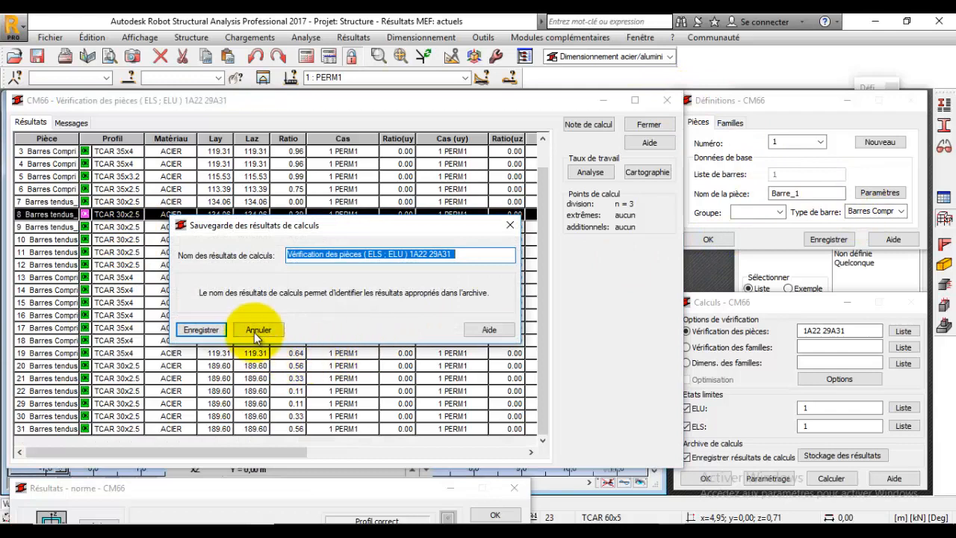
pyautogui.click(256, 331)
# Step: Define and save family 1 named Montants from the truss's vertical members 13A19
pyautogui.click(728, 122)
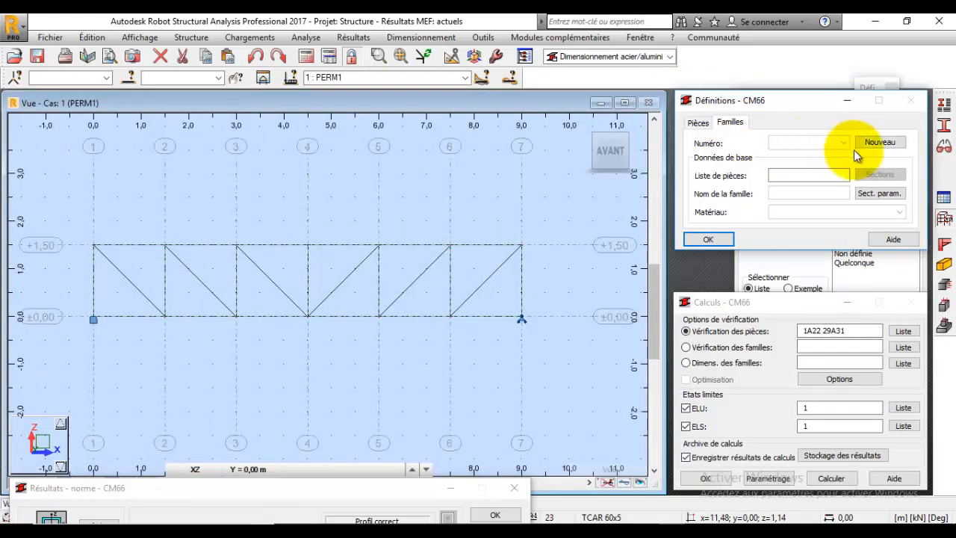
pyautogui.click(93, 147)
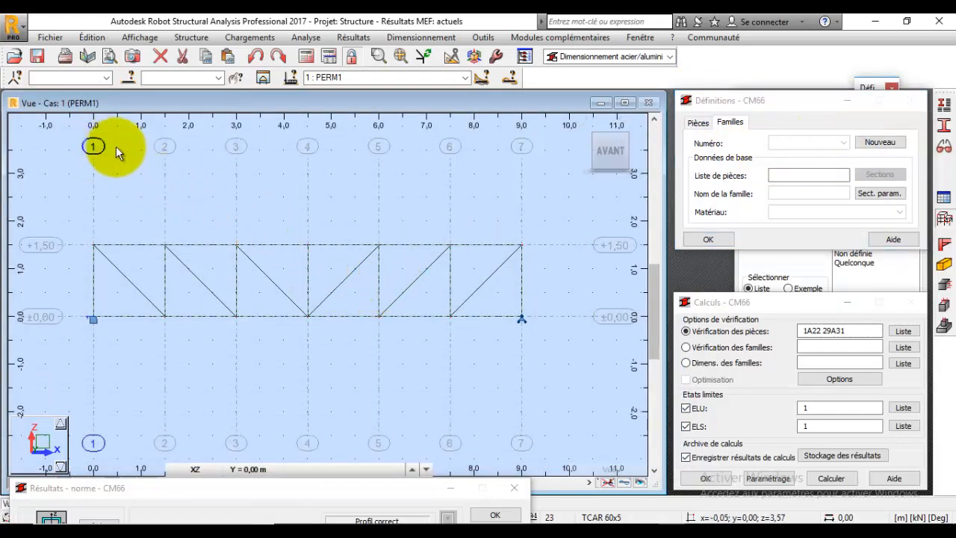
pyautogui.keyDown('ctrl'); pyautogui.click(234, 148); pyautogui.keyUp('ctrl')
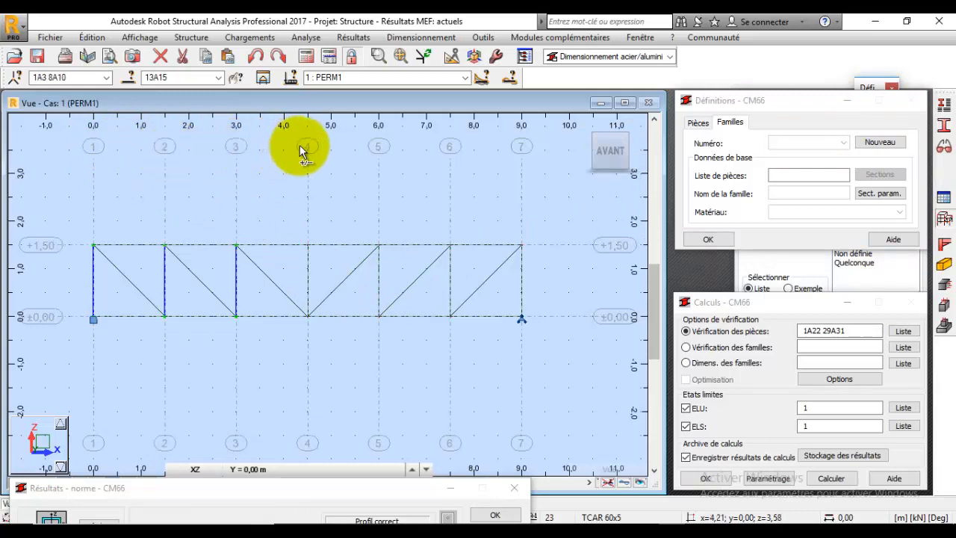
pyautogui.keyDown('ctrl'); pyautogui.click(306, 147); pyautogui.keyUp('ctrl')
pyautogui.keyDown('ctrl'); pyautogui.click(378, 146); pyautogui.keyUp('ctrl')
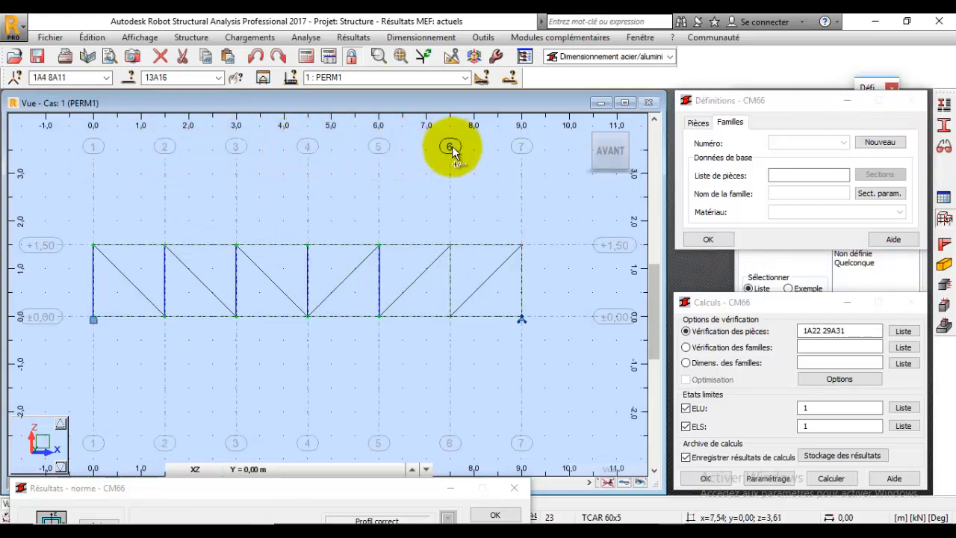
pyautogui.keyDown('ctrl'); pyautogui.click(449, 146); pyautogui.keyUp('ctrl')
pyautogui.keyDown('ctrl'); pyautogui.click(521, 147); pyautogui.keyUp('ctrl')
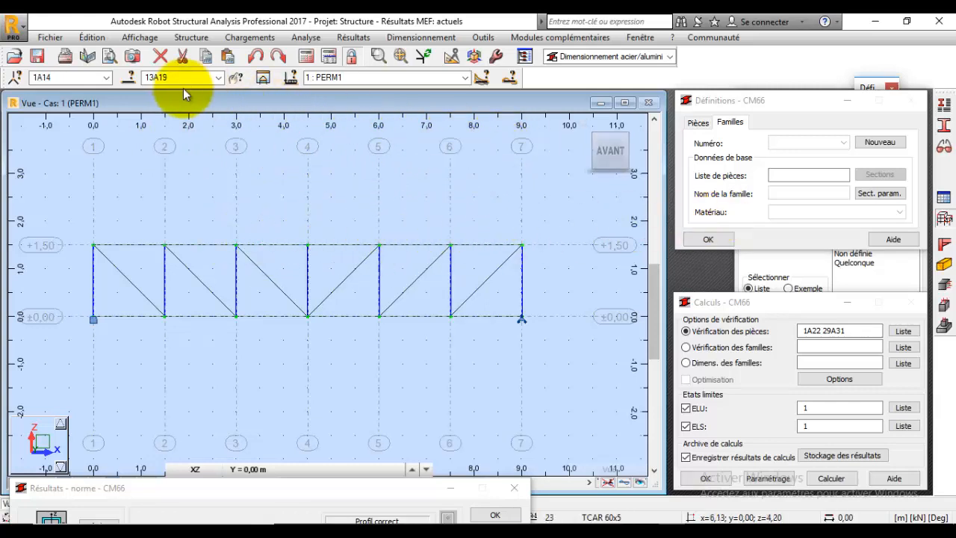
pyautogui.click(792, 178)
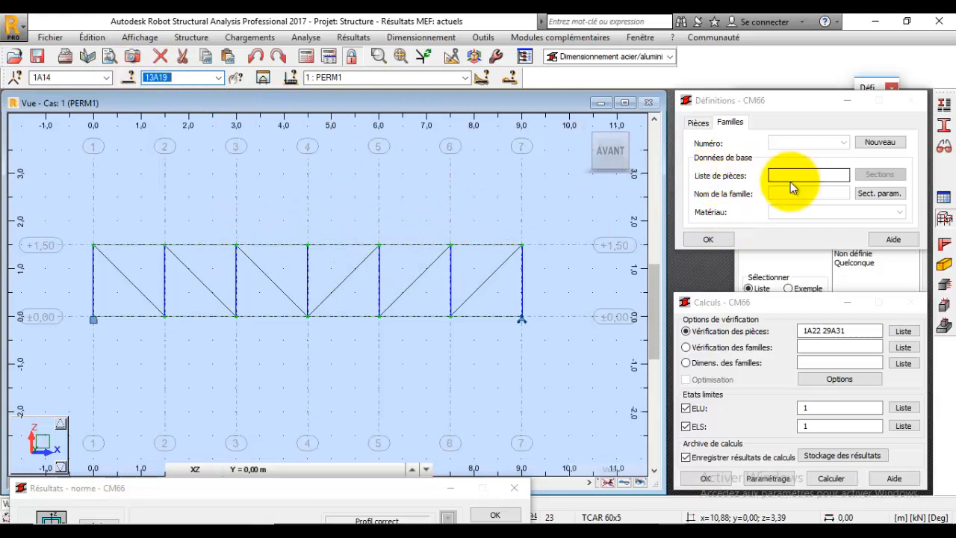
pyautogui.write('13A19')
pyautogui.click(881, 143)
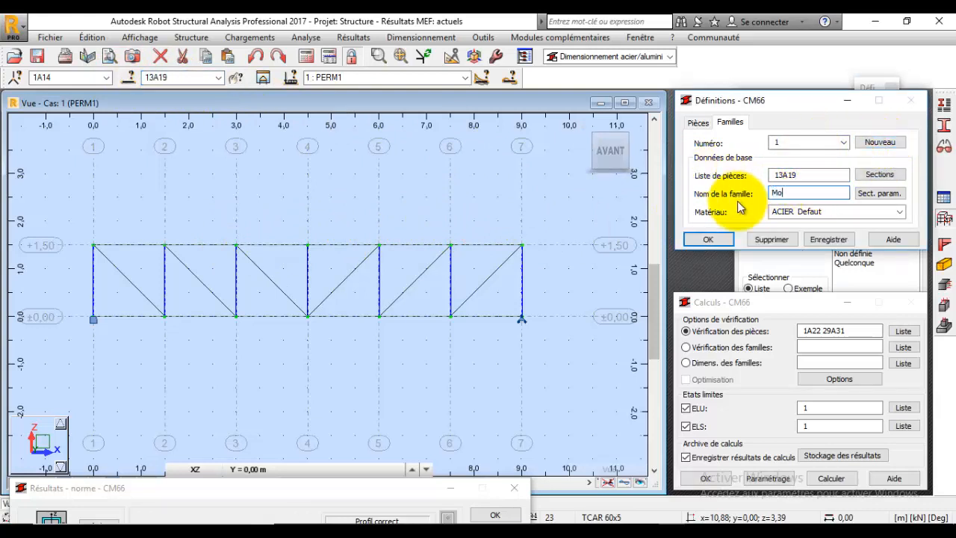
pyautogui.click(827, 239)
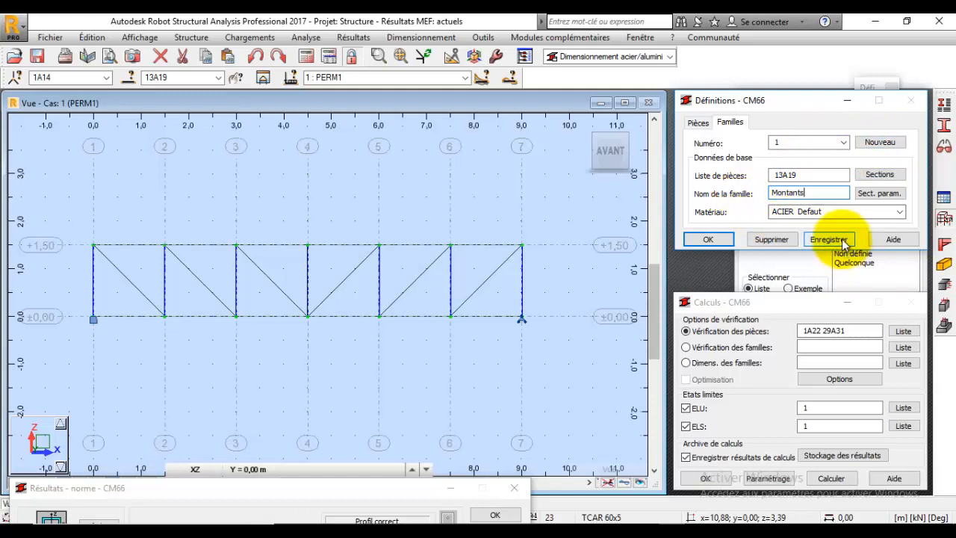
# Step: Define and save family 2 named Membrures sup from the upper chord members 1A6
pyautogui.moveTo(79, 232); pyautogui.dragTo(528, 281)
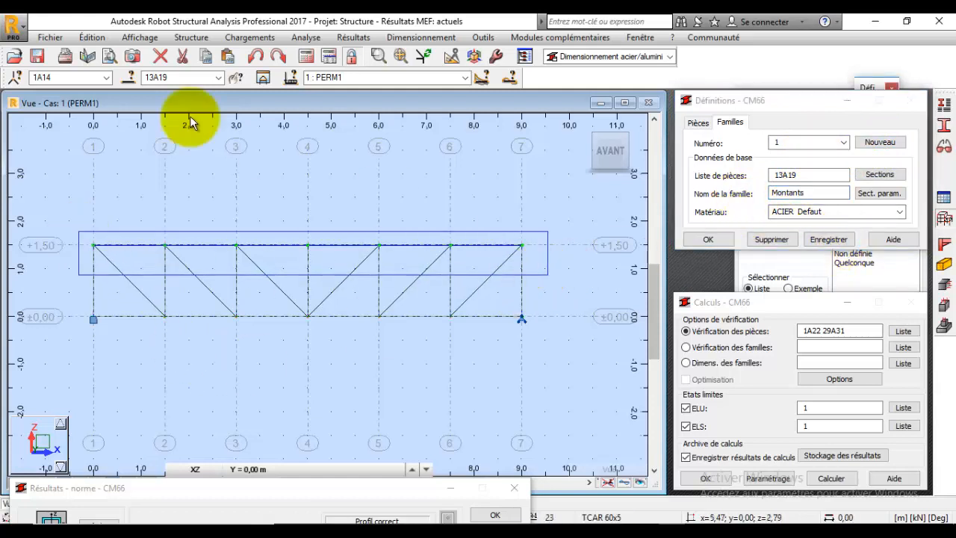
pyautogui.doubleClick(153, 77)
pyautogui.click(837, 176)
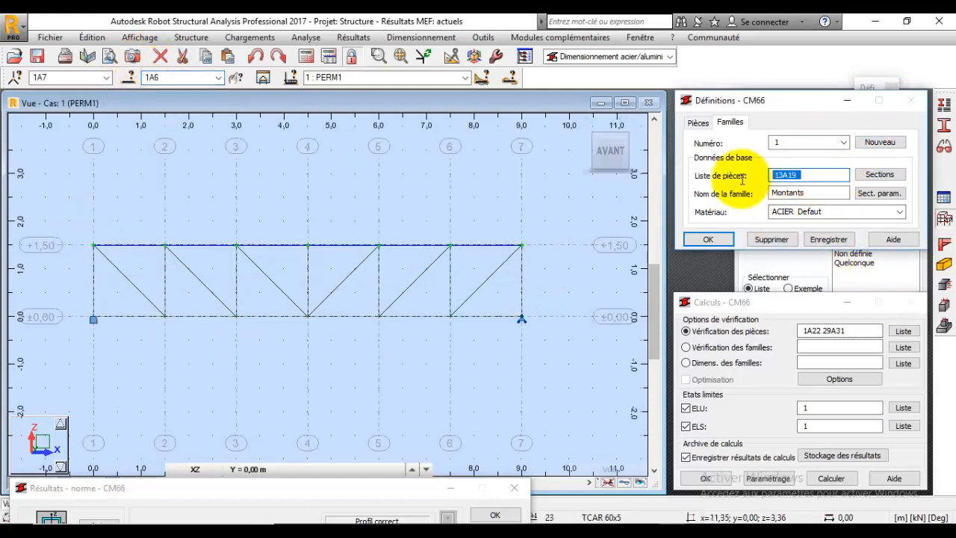
pyautogui.click(879, 142)
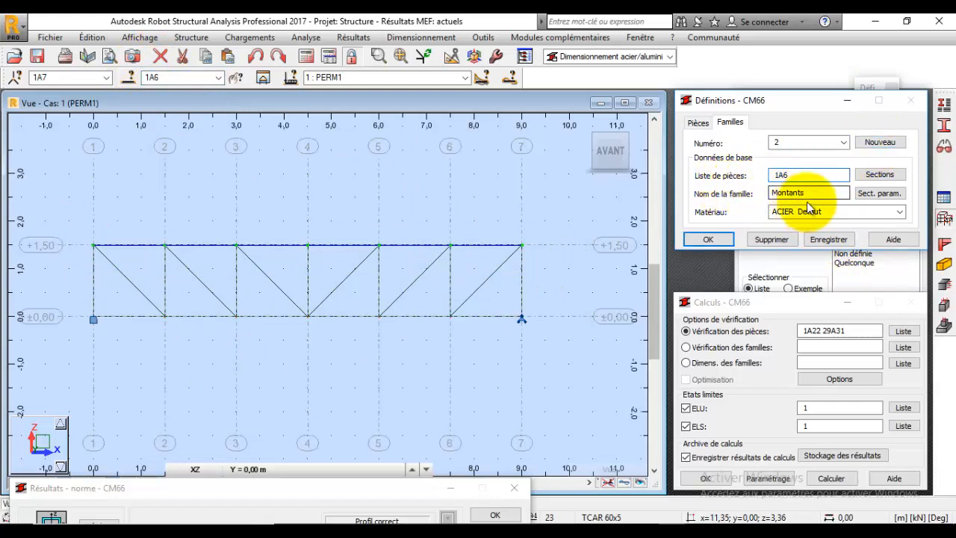
pyautogui.press('Tab')
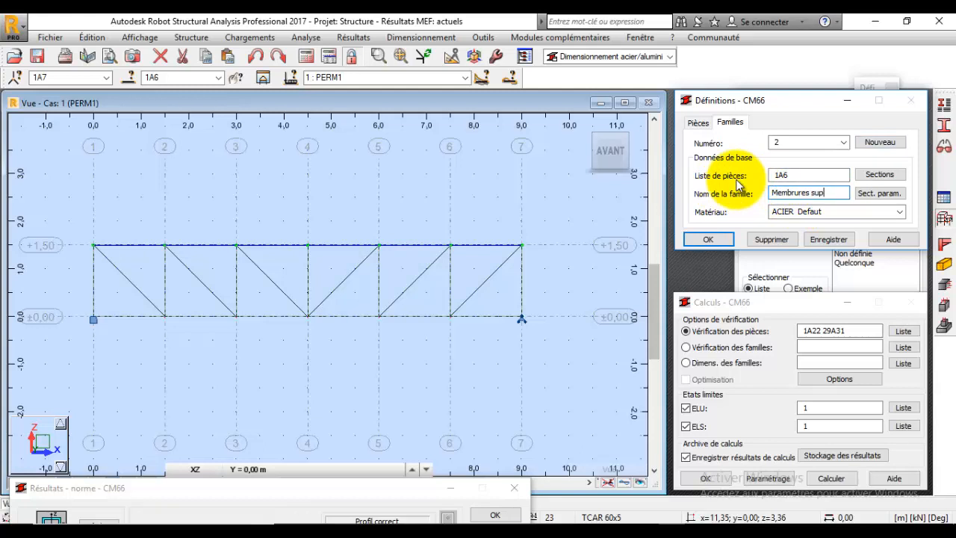
pyautogui.click(828, 239)
# Step: Define and save family 3 named Membrures inf from the lower chord members 7A12
pyautogui.moveTo(81, 301); pyautogui.dragTo(567, 345)
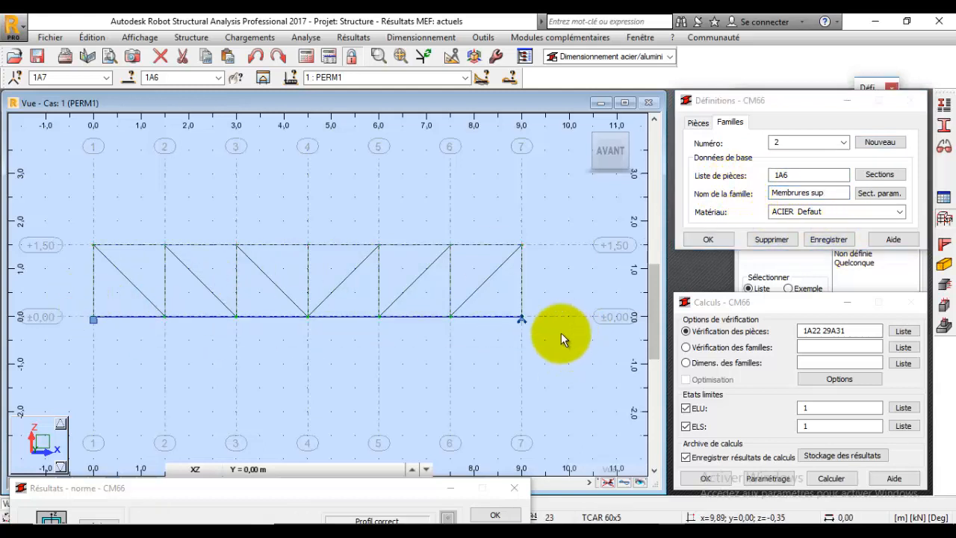
pyautogui.doubleClick(174, 80)
pyautogui.hotkey('ctrl', 'c')
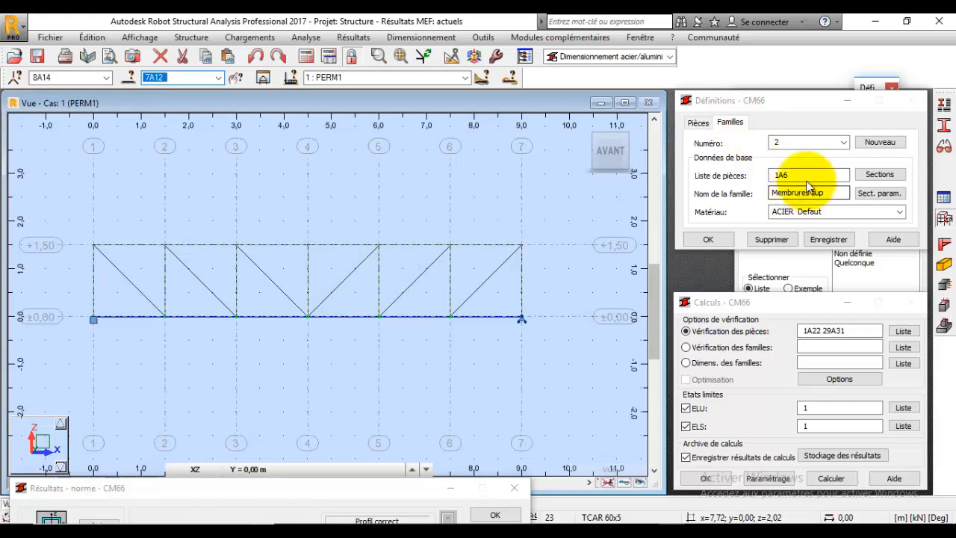
pyautogui.click(884, 146)
pyautogui.moveTo(803, 177); pyautogui.dragTo(769, 177)
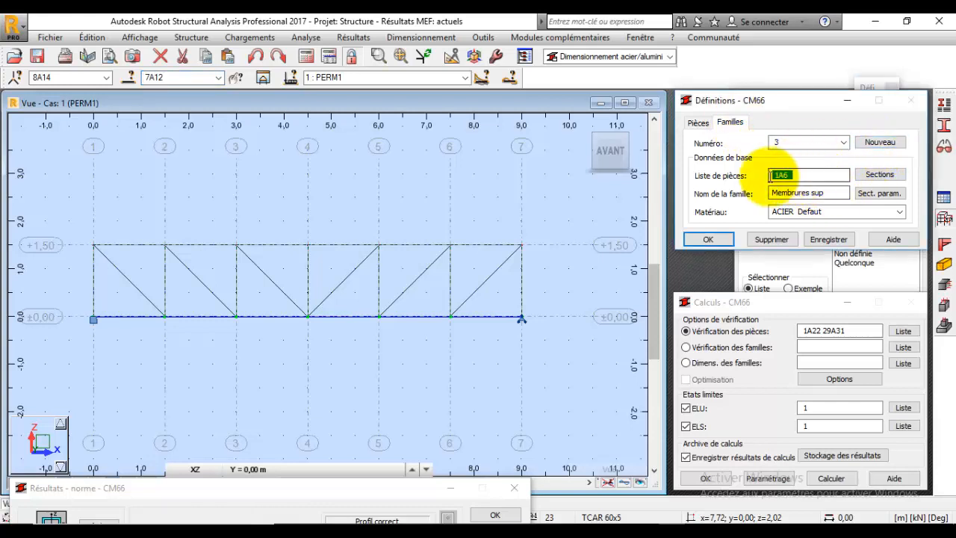
pyautogui.hotkey('ctrl', 'v')
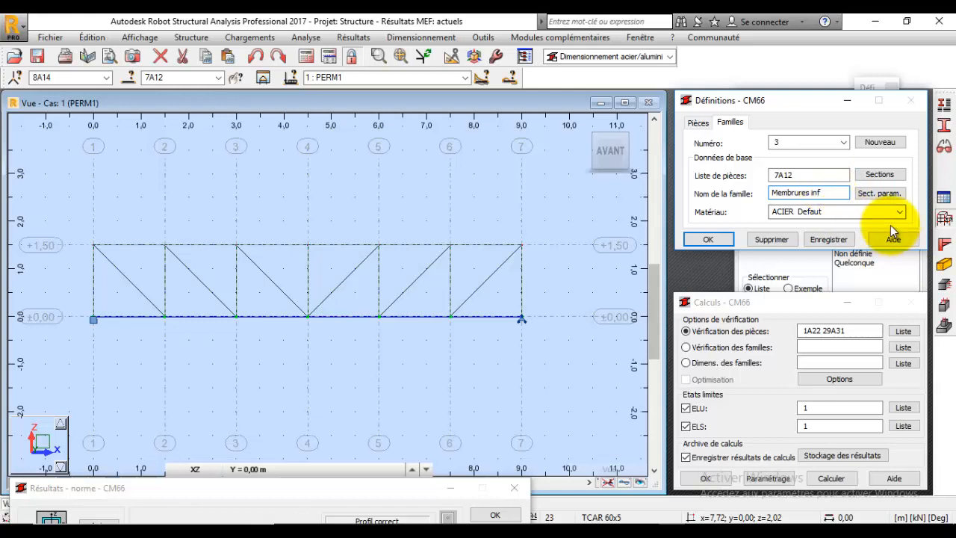
pyautogui.click(828, 239)
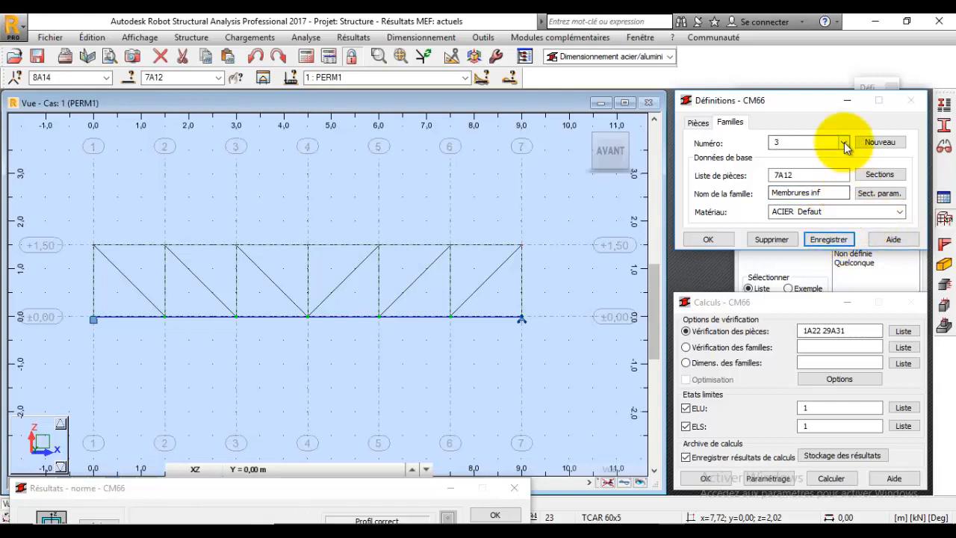
pyautogui.click(805, 142)
pyautogui.press('Tab')
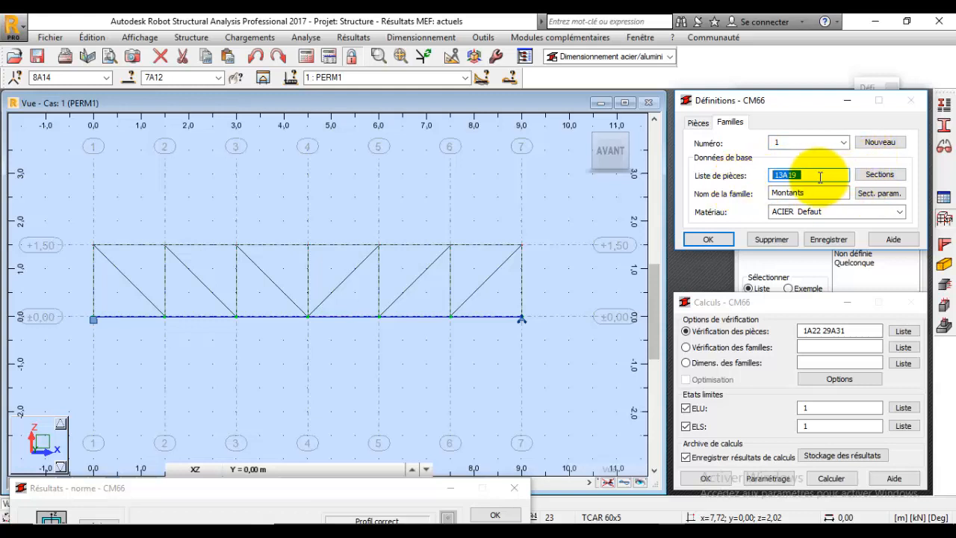
pyautogui.moveTo(545, 253); pyautogui.dragTo(81, 294)
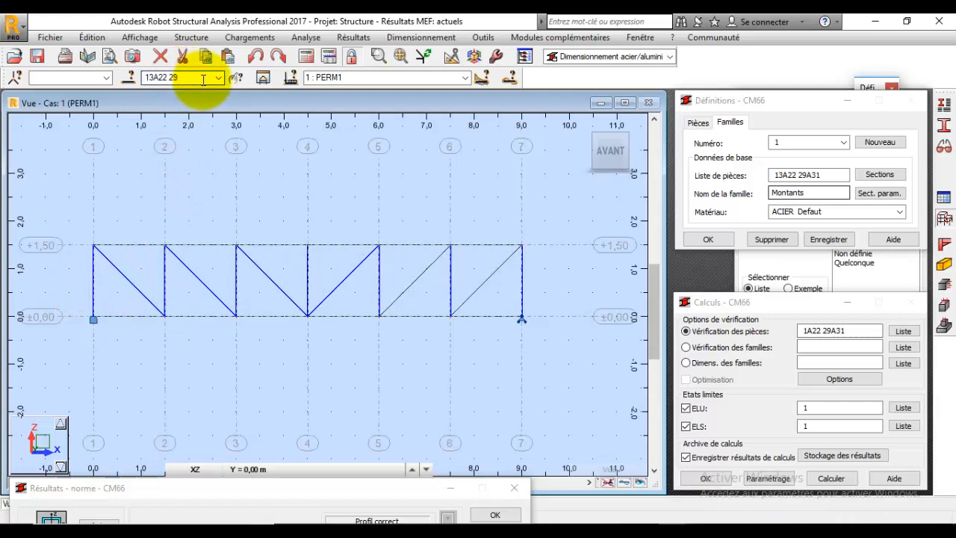
pyautogui.click(128, 77)
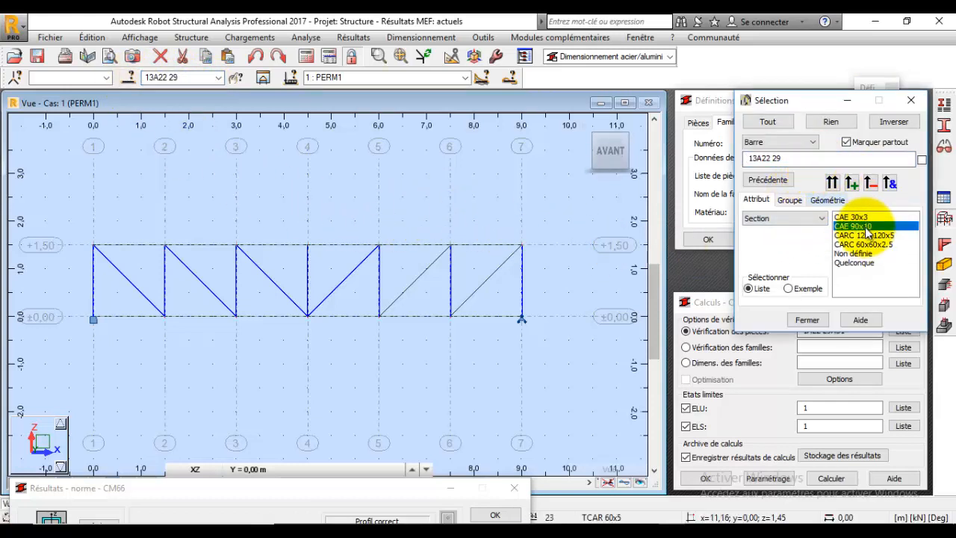
pyautogui.click(855, 183)
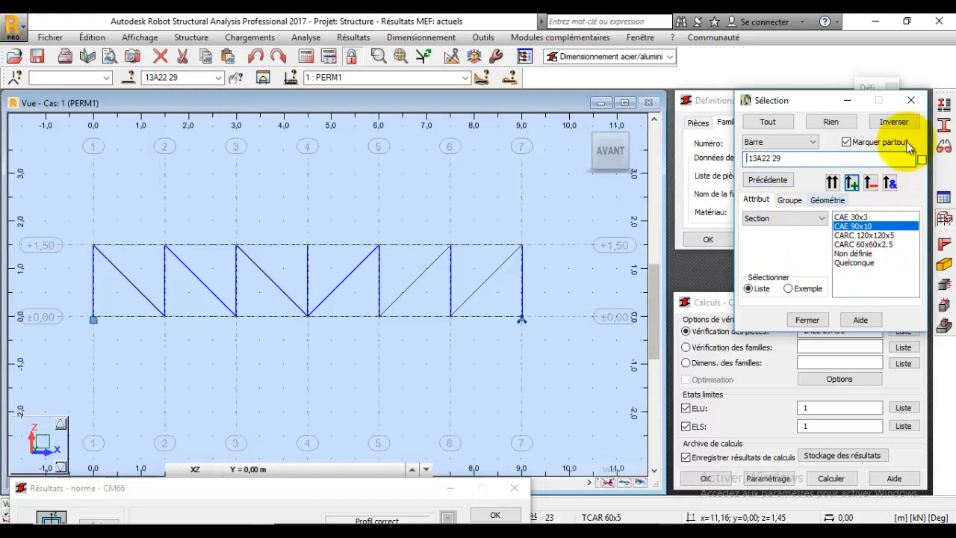
pyautogui.click(910, 99)
# Step: Select the truss's six diagonal members and enter 20A22 29A31 as the family's member list
pyautogui.click(500, 287)
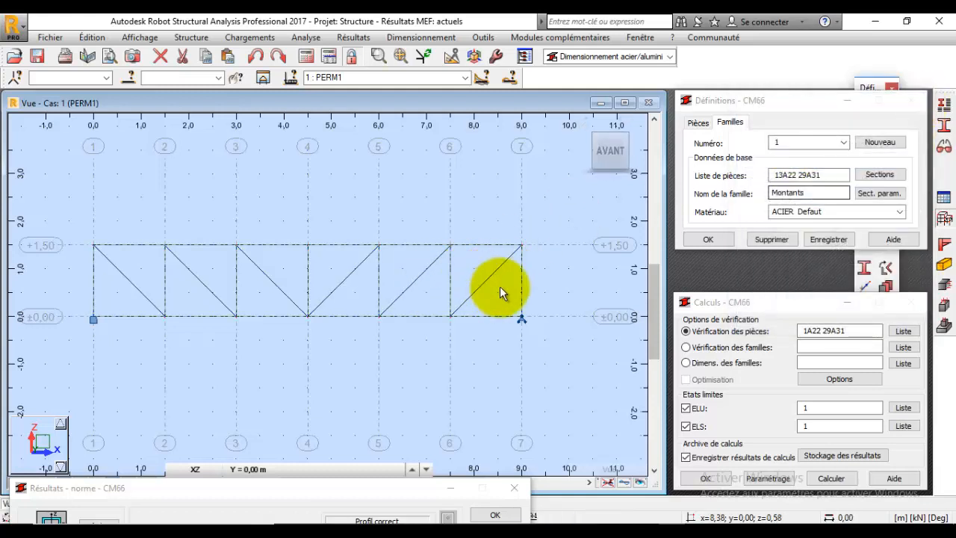
pyautogui.keyDown('ctrl'); pyautogui.moveTo(416, 256); pyautogui.dragTo(412, 255); pyautogui.keyUp('ctrl')
pyautogui.keyDown('ctrl'); pyautogui.moveTo(376, 283); pyautogui.dragTo(340, 259); pyautogui.keyUp('ctrl')
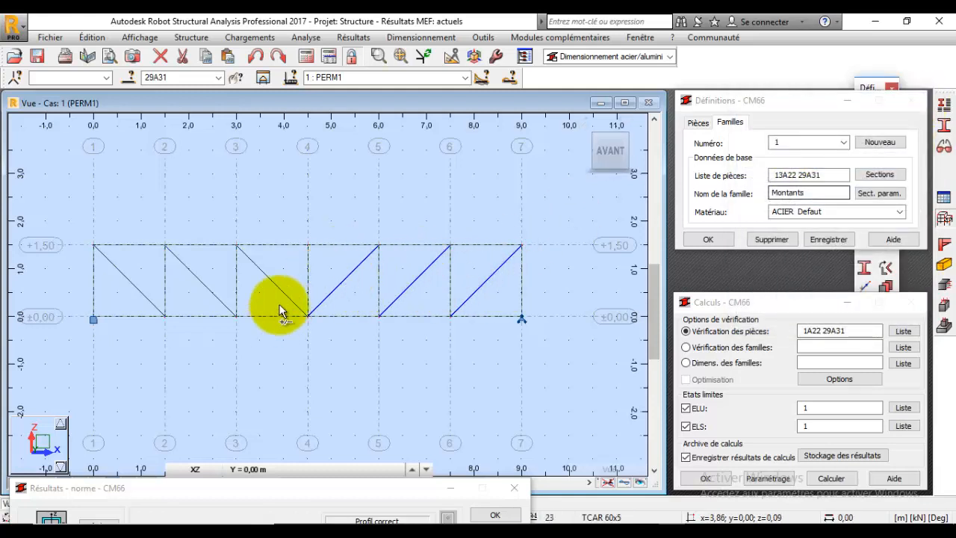
pyautogui.keyDown('ctrl'); pyautogui.moveTo(279, 304); pyautogui.dragTo(259, 265); pyautogui.keyUp('ctrl')
pyautogui.keyDown('ctrl'); pyautogui.click(206, 287); pyautogui.keyUp('ctrl')
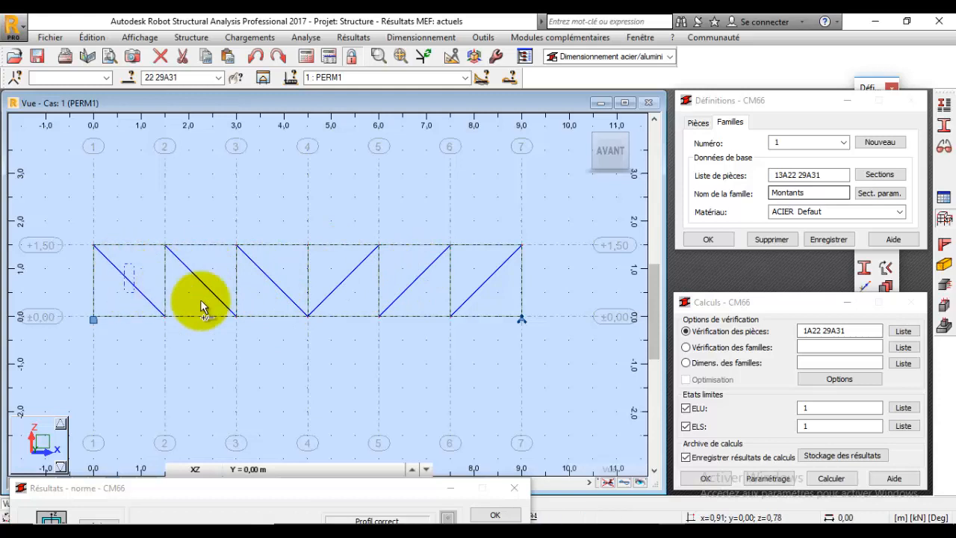
pyautogui.moveTo(197, 79); pyautogui.dragTo(106, 79)
pyautogui.moveTo(822, 175); pyautogui.dragTo(711, 173)
pyautogui.write('20A22 29A31')
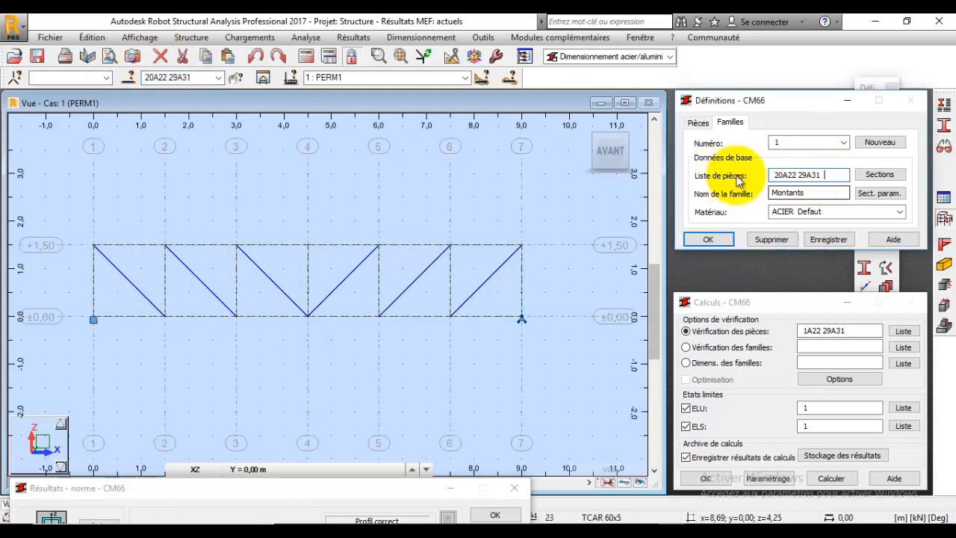
# Step: Create family 4 from the diagonal members, name it Diagonales and save it
pyautogui.click(878, 141)
pyautogui.click(885, 207)
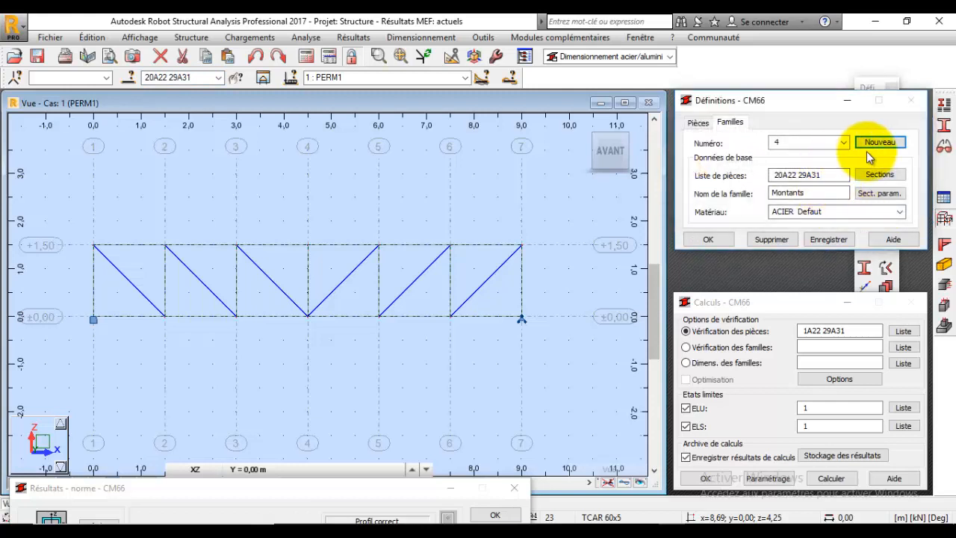
pyautogui.press('Tab')
pyautogui.press('Tab')
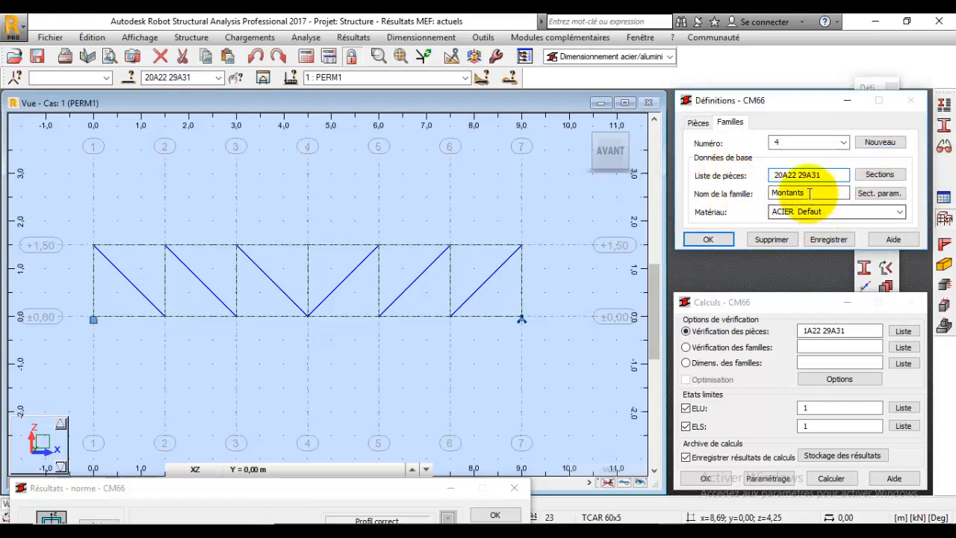
pyautogui.write('gonales')
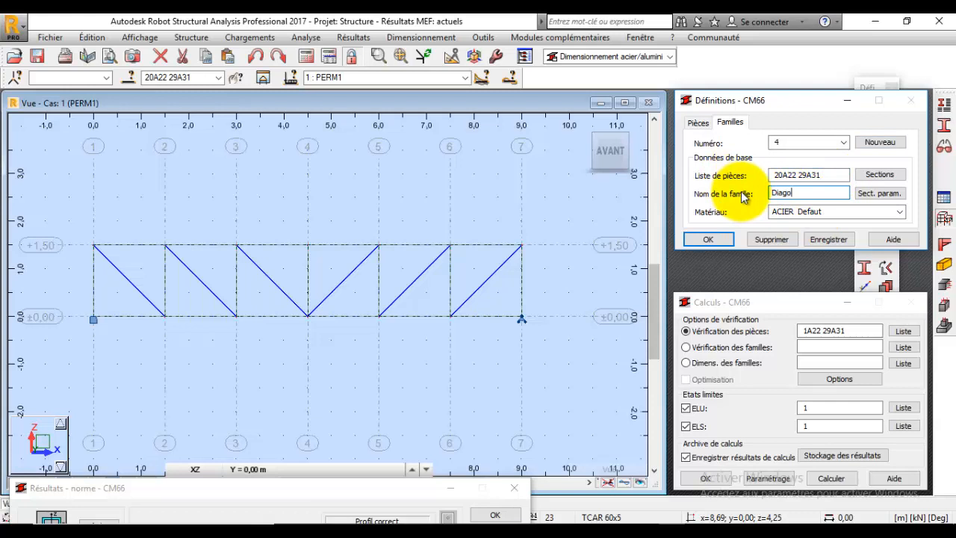
pyautogui.click(828, 239)
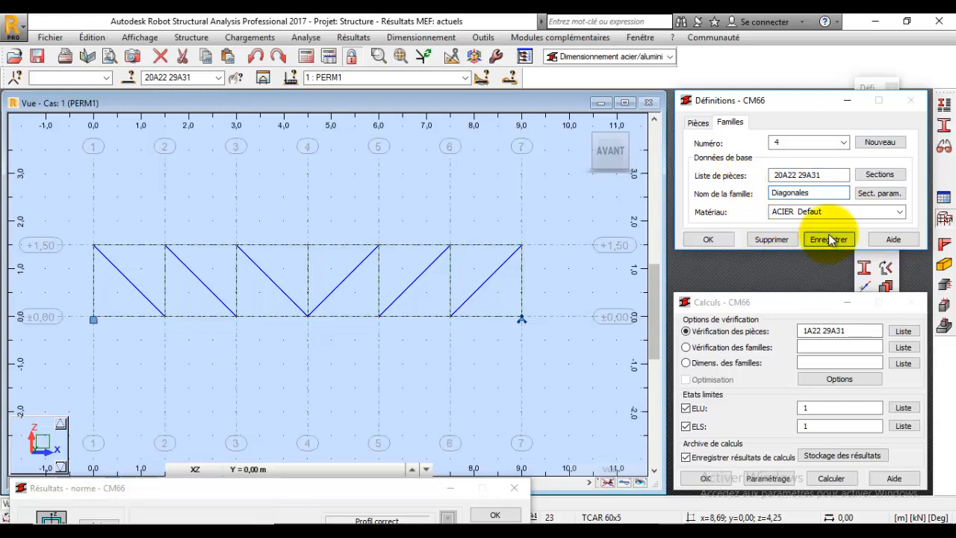
# Step: Recall family 1 Montants and select its members 13A19 in the model to check them
pyautogui.click(841, 142)
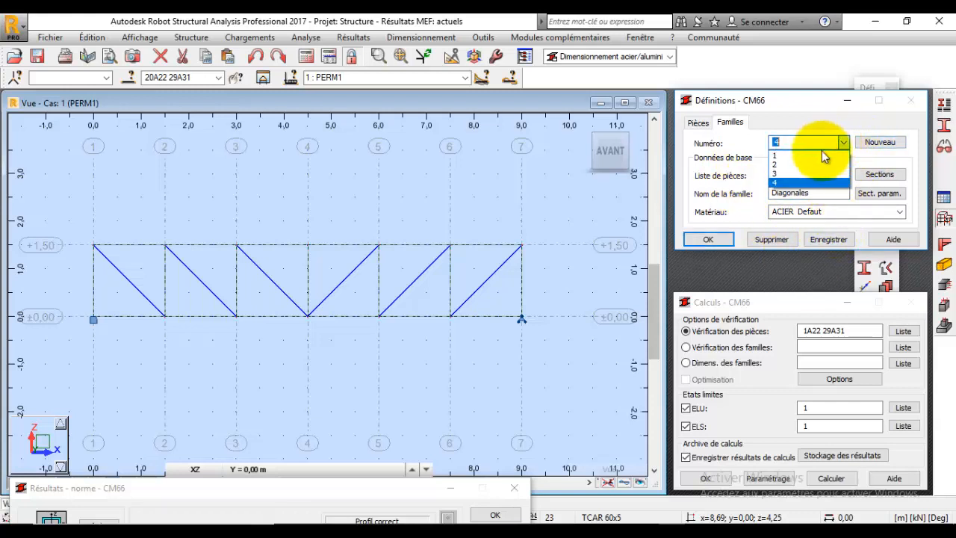
pyautogui.click(821, 158)
pyautogui.hotkey('ctrl', 'c')
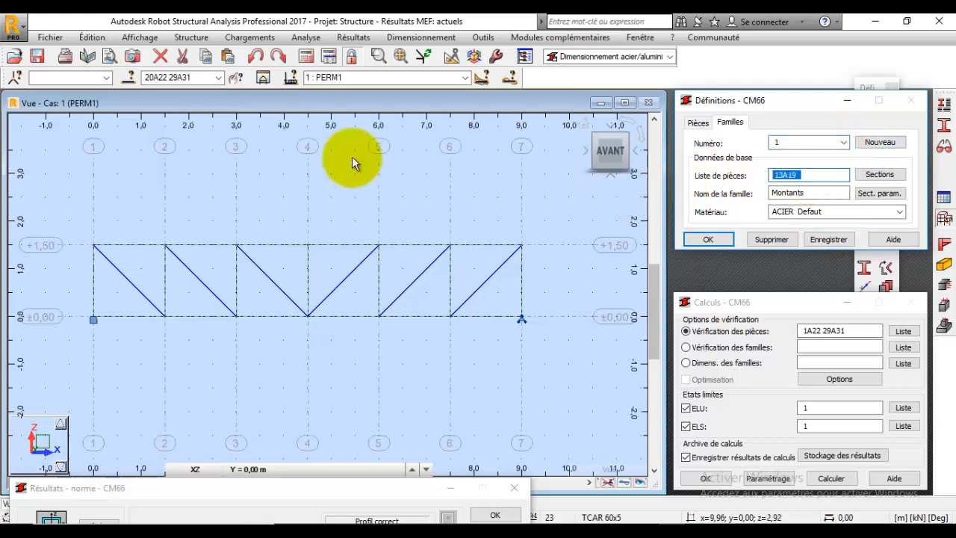
pyautogui.moveTo(197, 79); pyautogui.dragTo(109, 79)
pyautogui.press('Delete')
pyautogui.hotkey('ctrl', 'v')
pyautogui.press('Return')
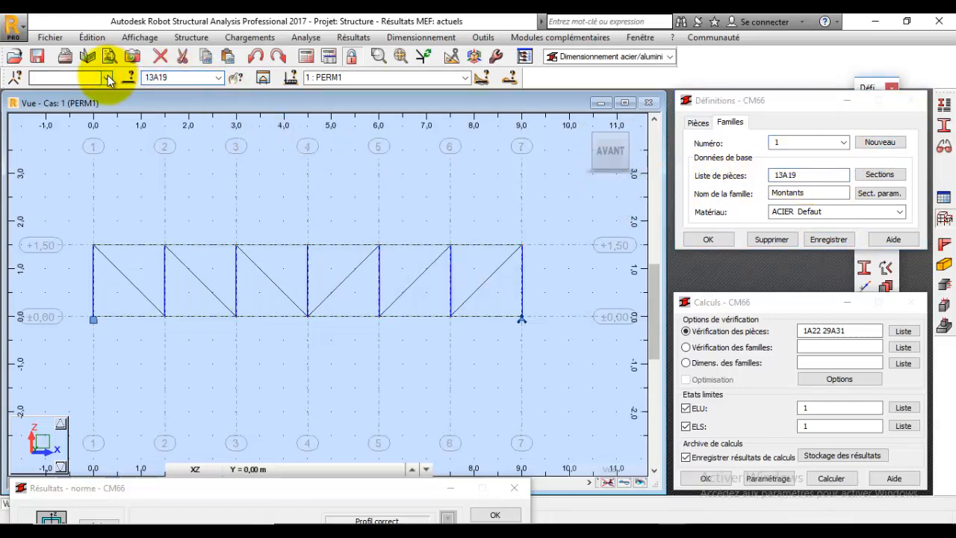
# Step: Review the saved definitions of families 2, 3 and 4 in turn
pyautogui.click(844, 143)
pyautogui.click(814, 162)
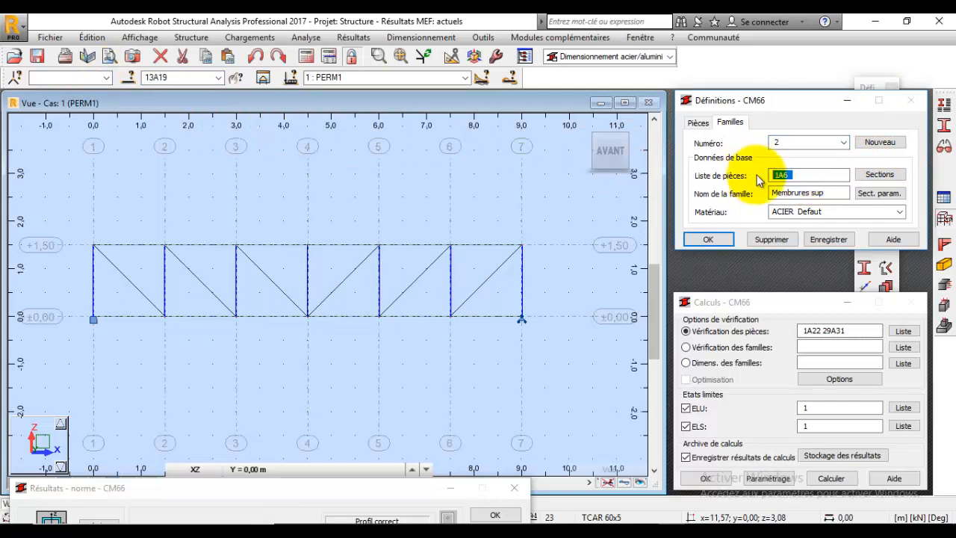
pyautogui.click(830, 143)
pyautogui.click(822, 173)
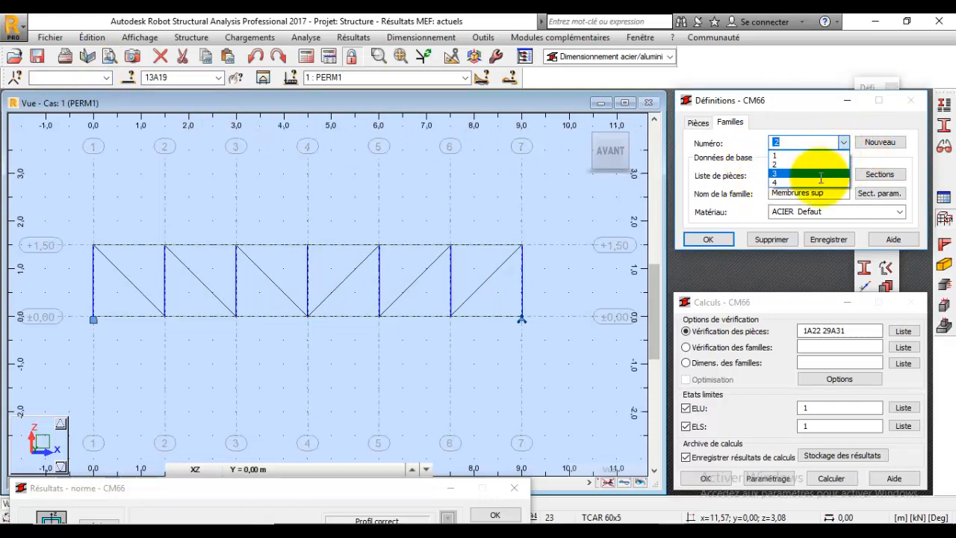
pyautogui.click(842, 143)
pyautogui.click(821, 182)
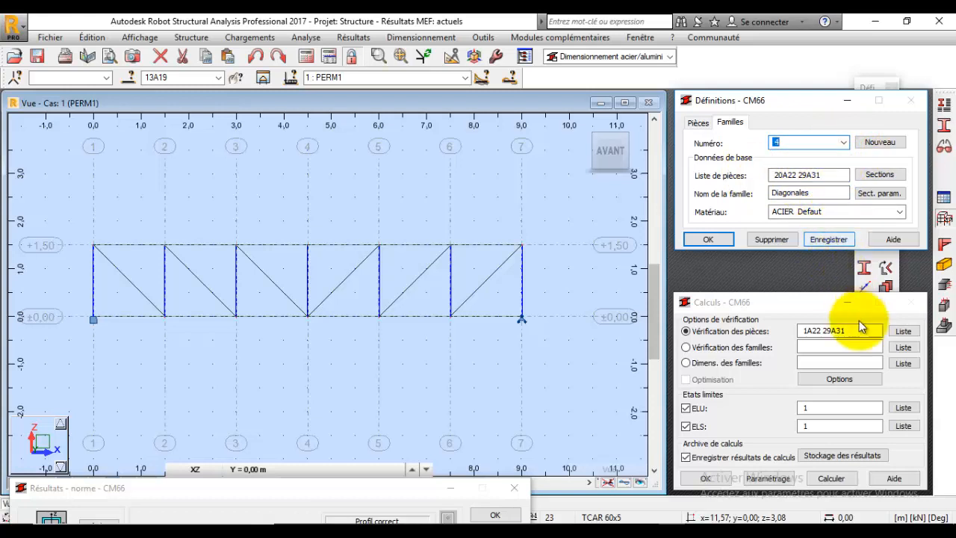
# Step: Set the CM66 calculation to family dimensioning and include all four families, 1A4
pyautogui.click(734, 363)
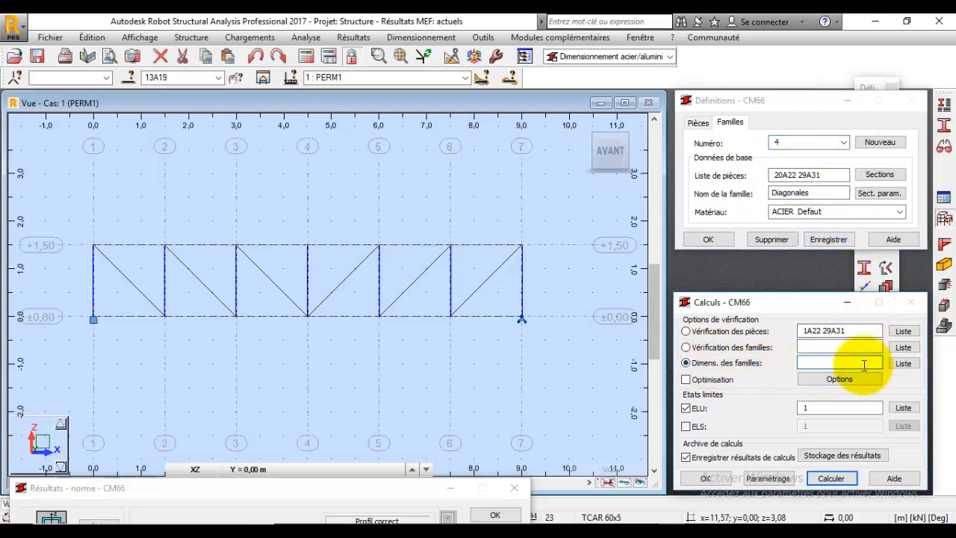
pyautogui.click(902, 363)
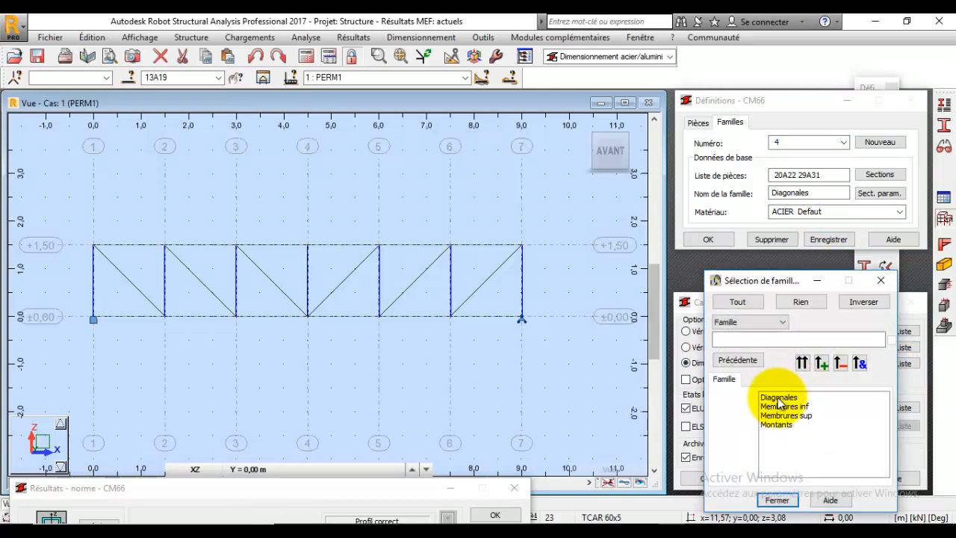
pyautogui.click(787, 425)
pyautogui.moveTo(786, 397); pyautogui.dragTo(795, 432)
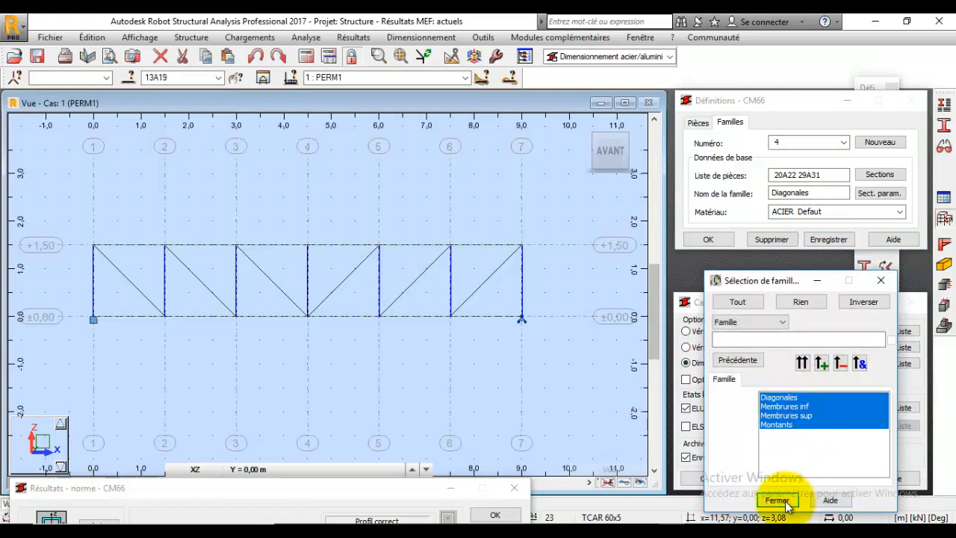
pyautogui.click(821, 363)
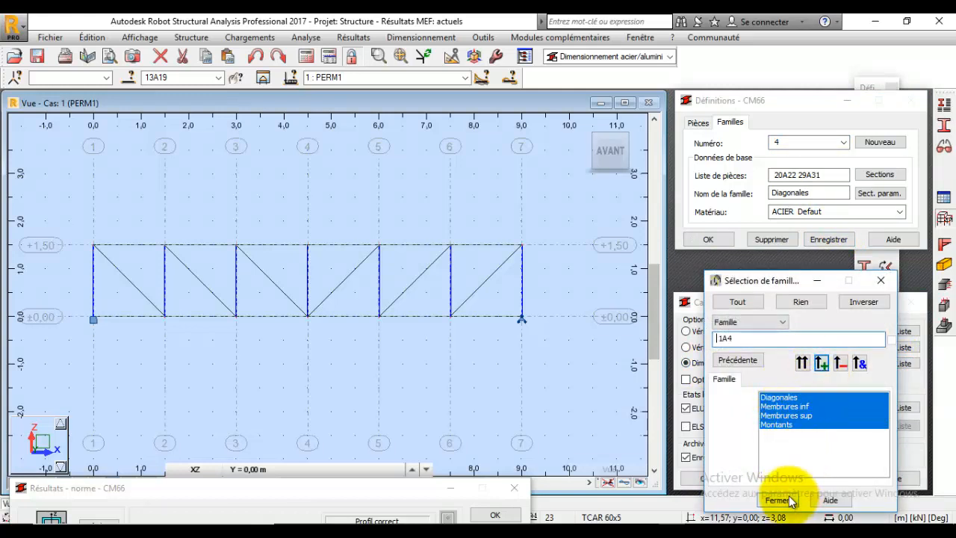
pyautogui.click(784, 498)
# Step: Run the ELU dimensioning of families 1A4, close the old member results and enlarge the family results for review
pyautogui.click(831, 478)
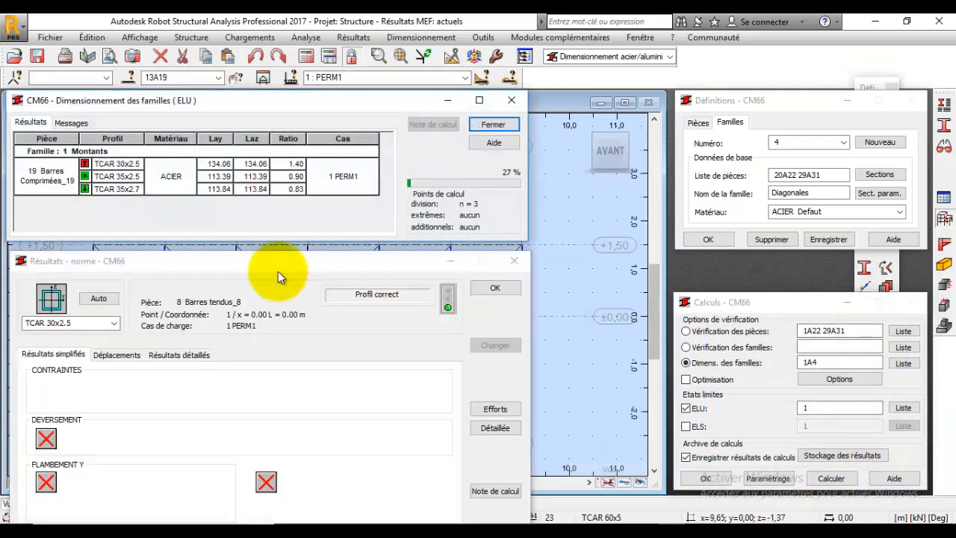
pyautogui.click(514, 260)
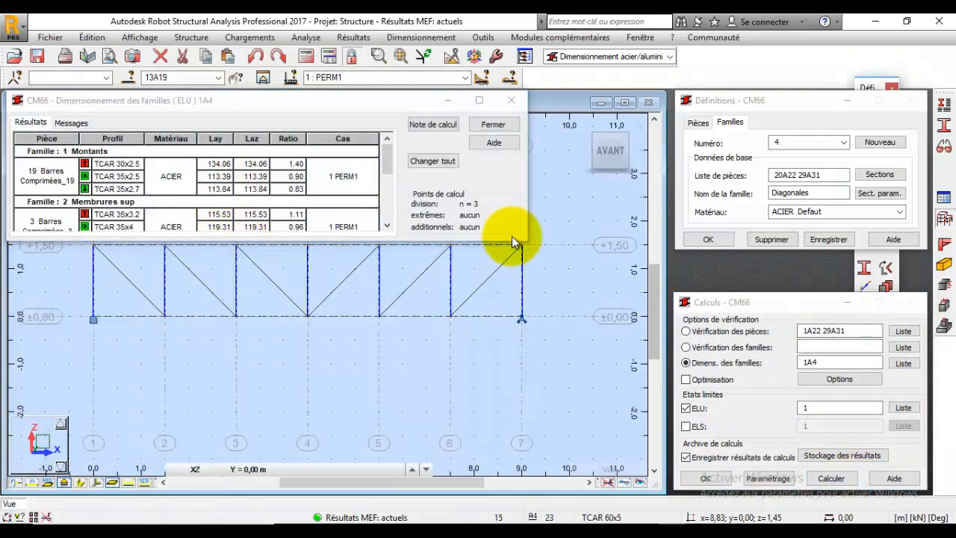
pyautogui.moveTo(525, 241); pyautogui.dragTo(627, 411)
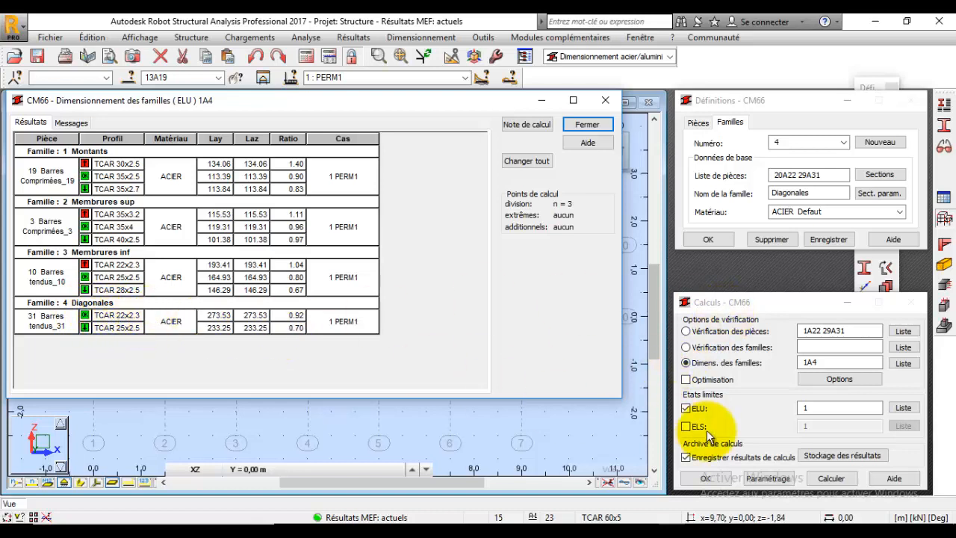
# Step: Run the dimensioning of families 1A4 for ELS only, then enlarge its results and place them beside the ELU results
pyautogui.click(686, 408)
pyautogui.click(685, 425)
pyautogui.click(830, 479)
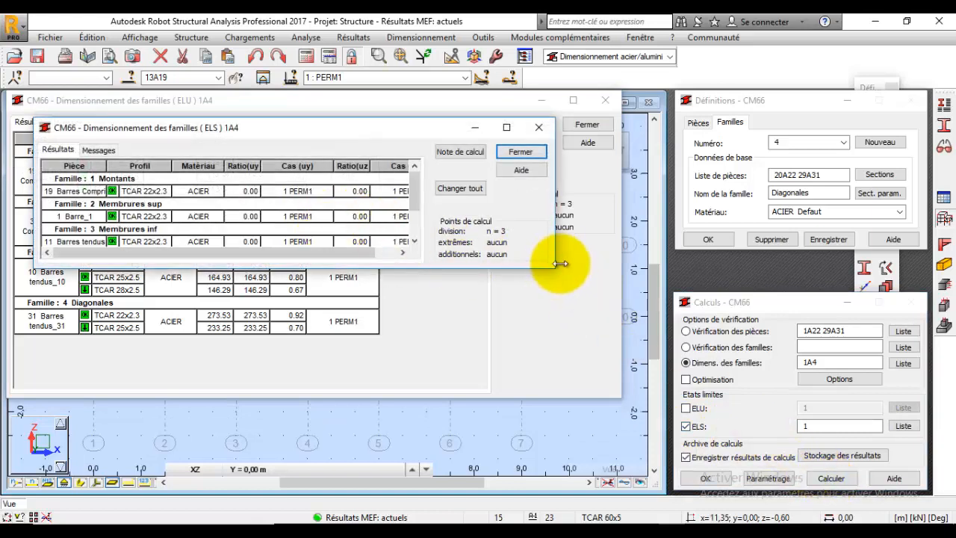
pyautogui.moveTo(554, 267); pyautogui.dragTo(645, 343)
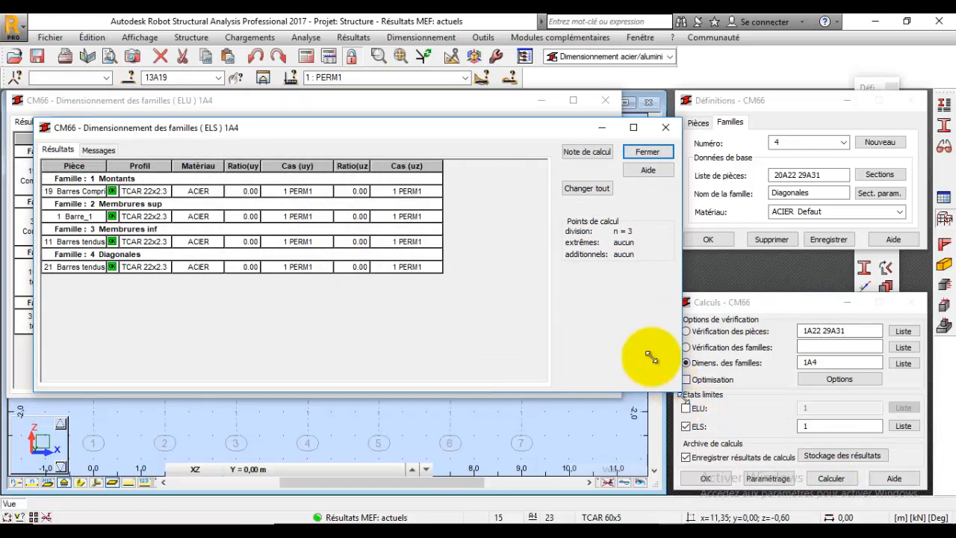
pyautogui.moveTo(309, 132); pyautogui.dragTo(603, 136)
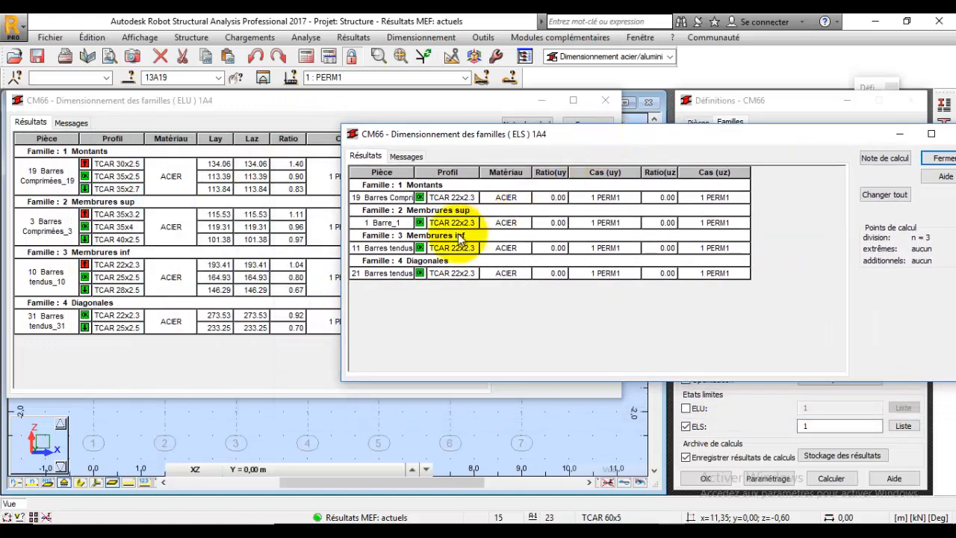